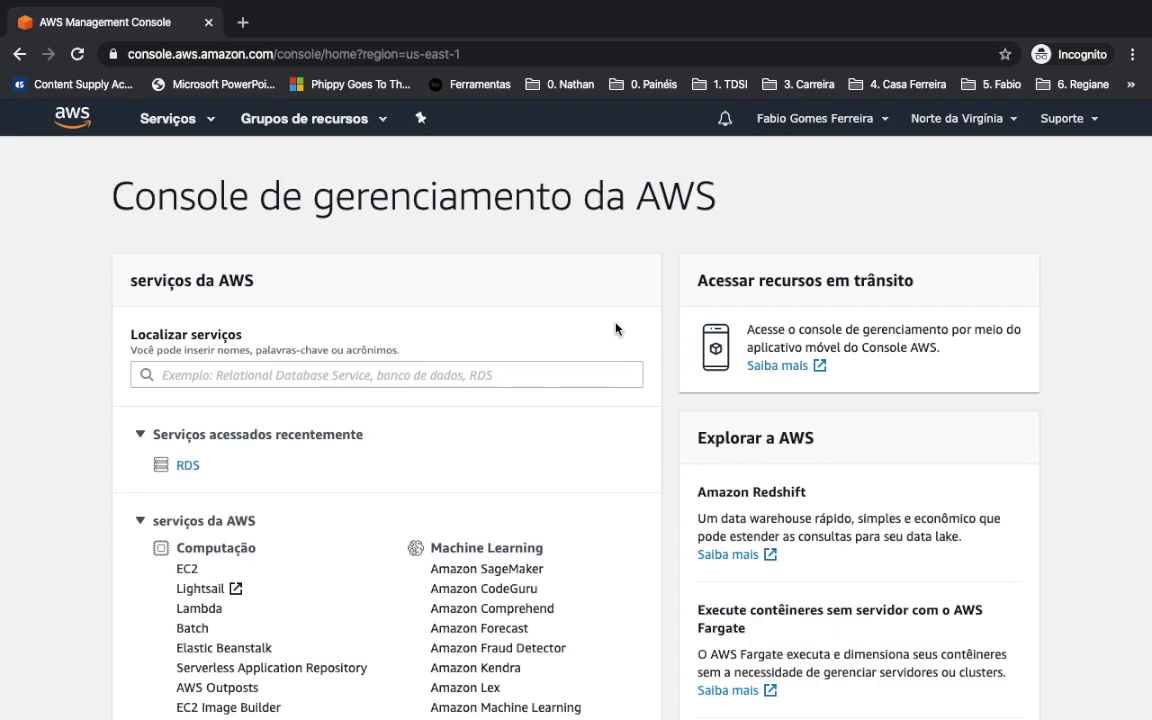
- Find the RDS service from the console home, open its dashboard and dismiss the Amazon Aurora banner
{"action": "left_click", "coordinate": [366, 374]}
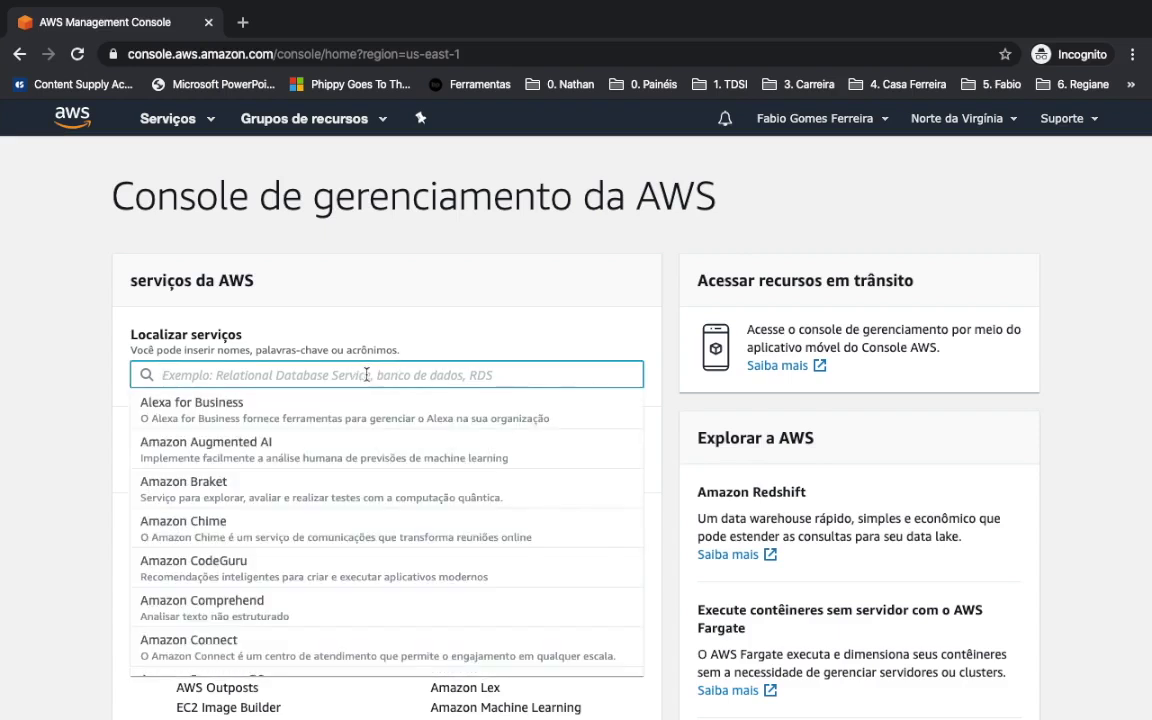
{"action": "type", "text": "RDS"}
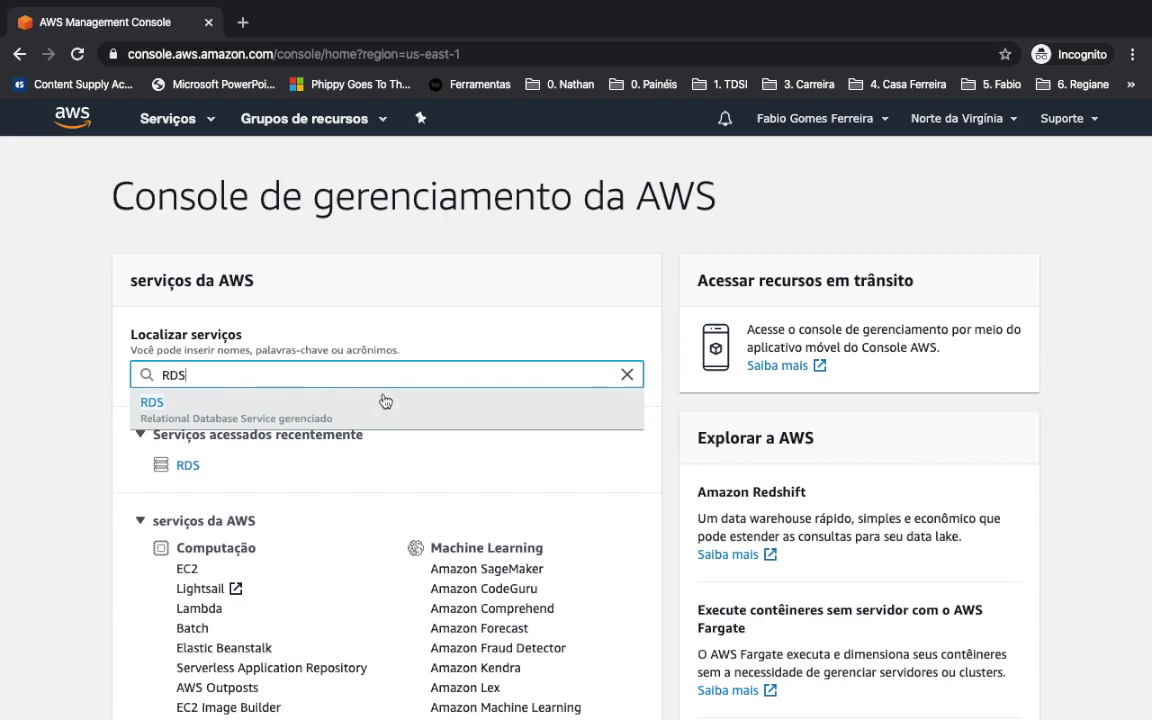
{"action": "left_click", "coordinate": [148, 414]}
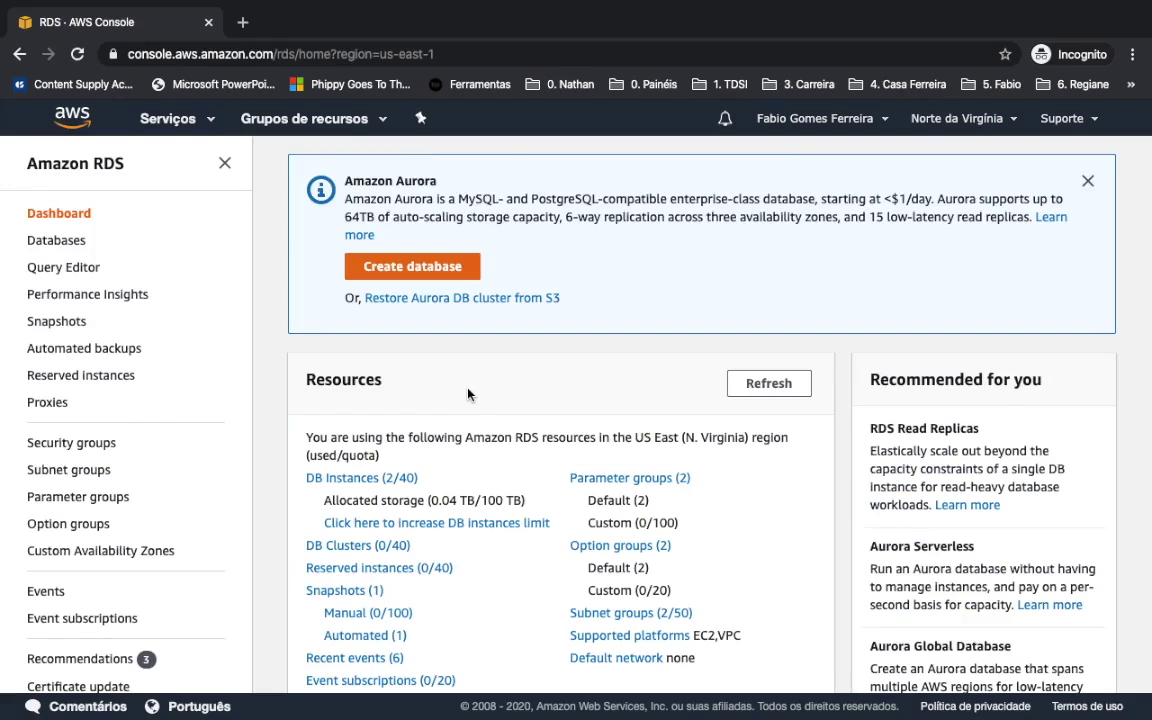
{"action": "left_click", "coordinate": [1087, 182]}
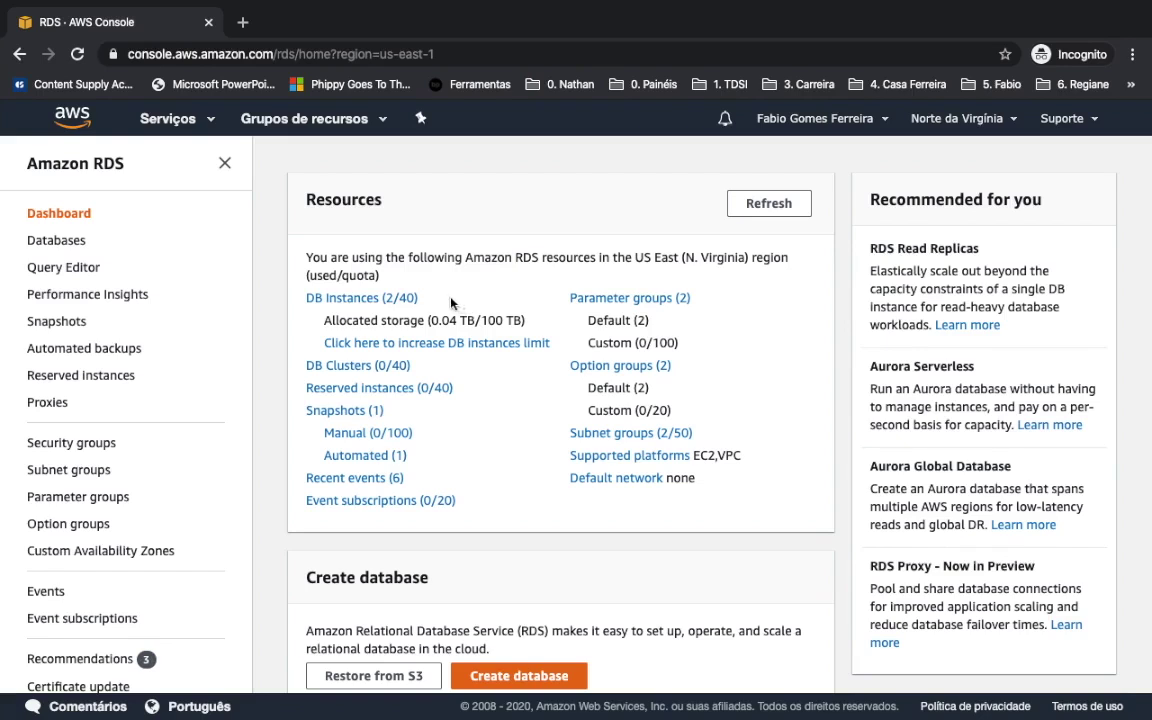
- Review the existing DB instances and start creating a new database from the RDS dashboard, dismissing the feedback banner
{"action": "left_click", "coordinate": [396, 299]}
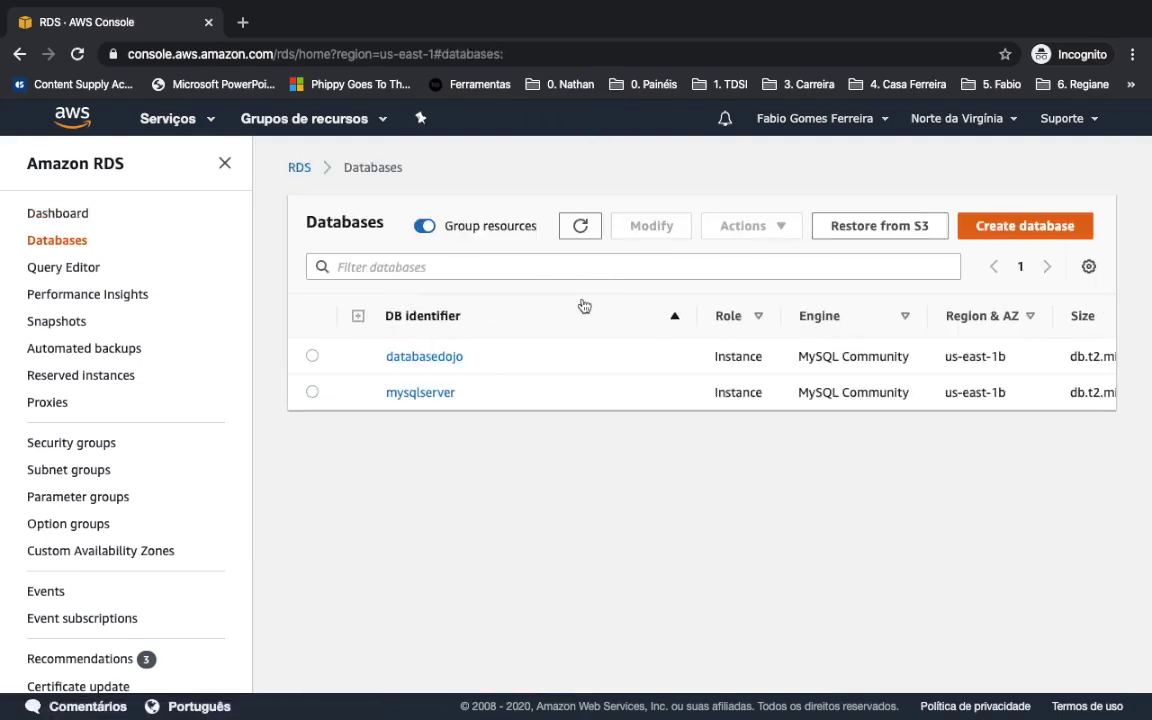
{"action": "left_click", "coordinate": [79, 218]}
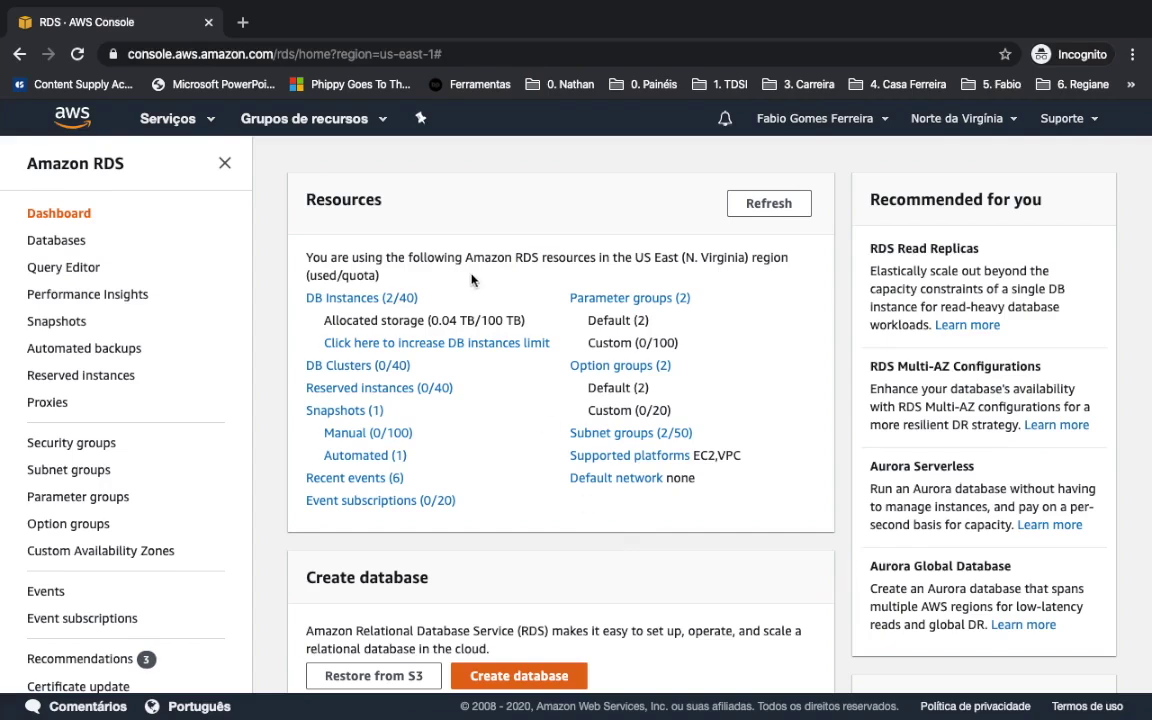
{"action": "scroll", "coordinate": [534, 399], "scroll_direction": "down", "scroll_amount": 2}
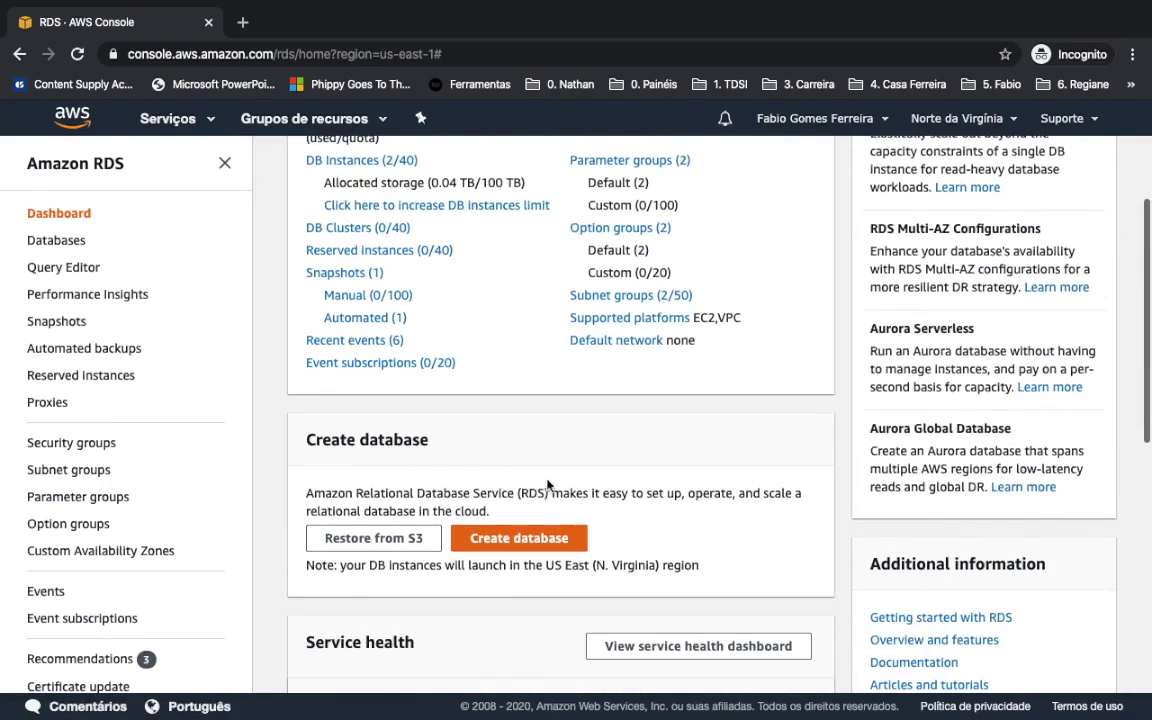
{"action": "left_click", "coordinate": [497, 548]}
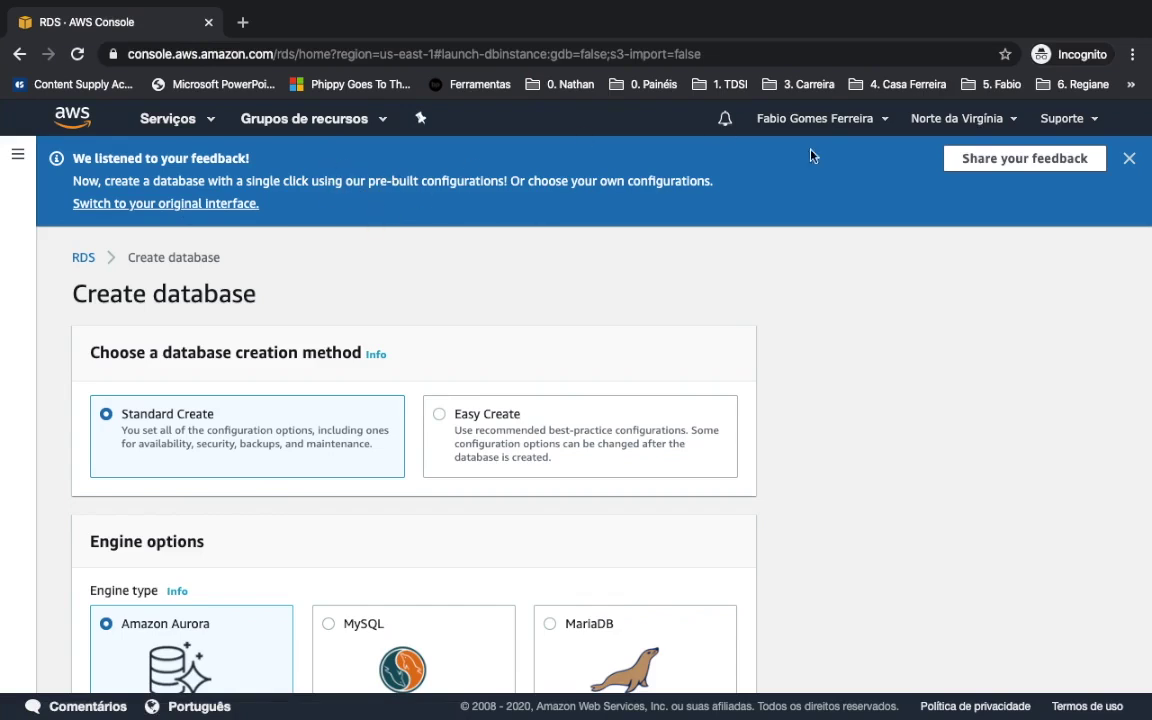
{"action": "left_click", "coordinate": [1129, 160]}
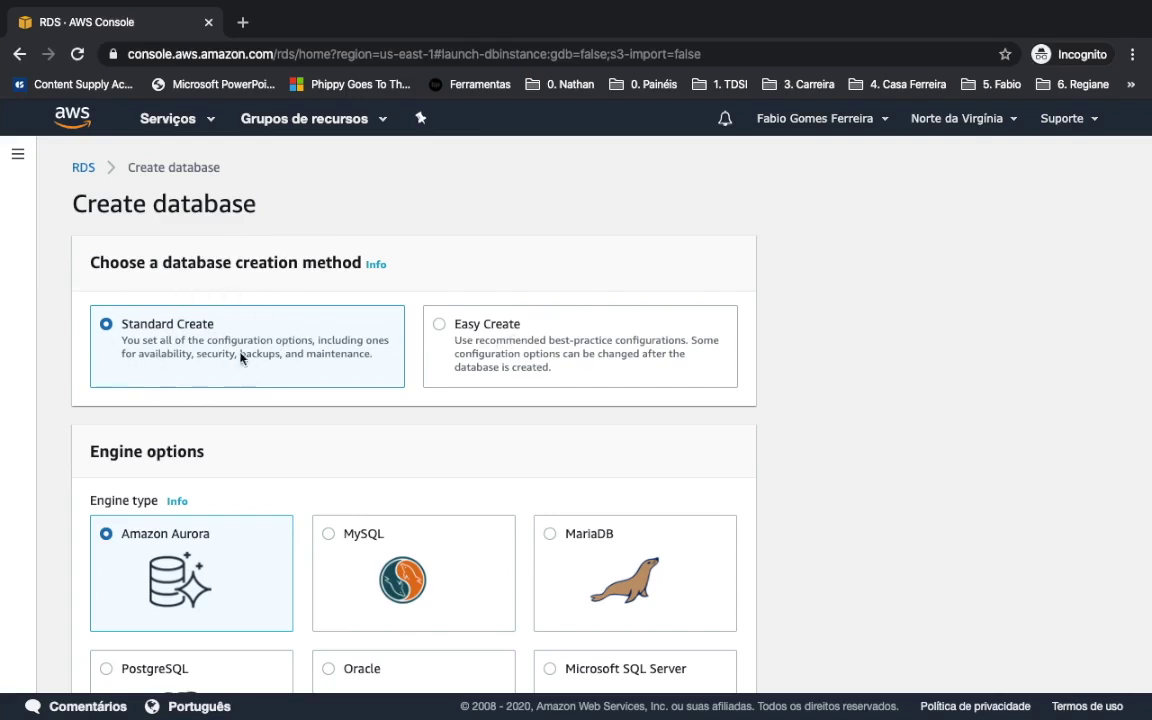
- Choose MySQL as the engine type for the new database, keeping the Standard Create method
{"action": "scroll", "coordinate": [224, 357], "scroll_direction": "down", "scroll_amount": 1}
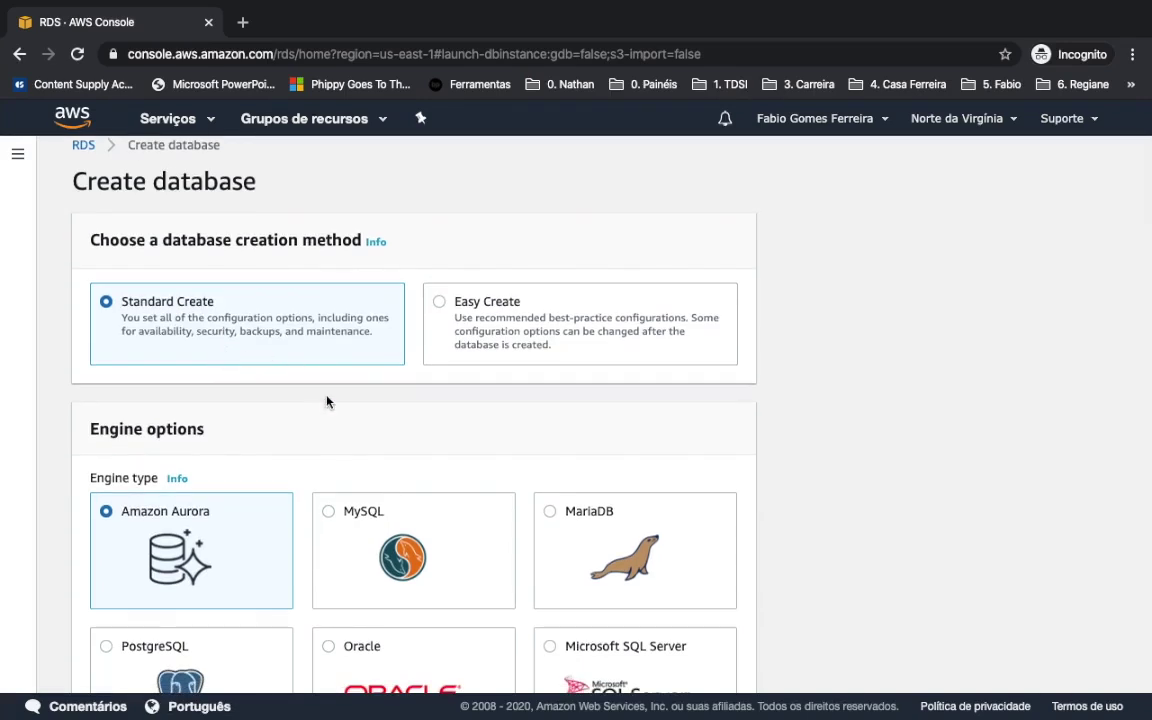
{"action": "scroll", "coordinate": [326, 399], "scroll_direction": "down", "scroll_amount": 5}
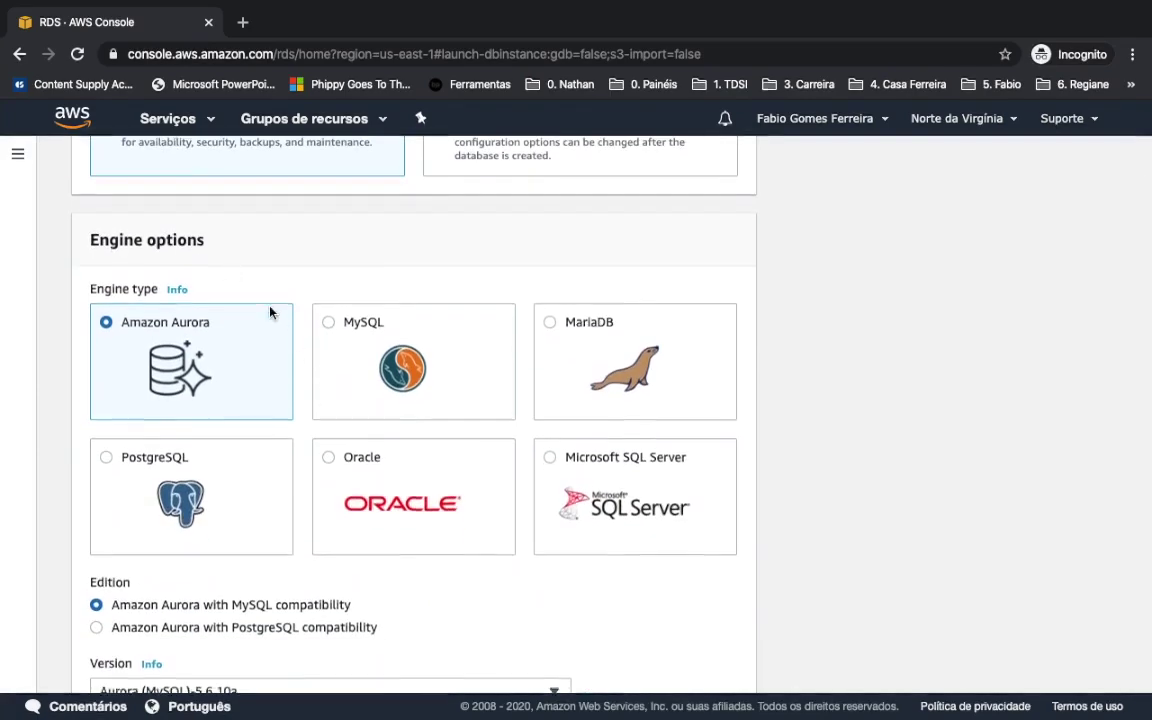
{"action": "scroll", "coordinate": [269, 313], "scroll_direction": "down", "scroll_amount": 1}
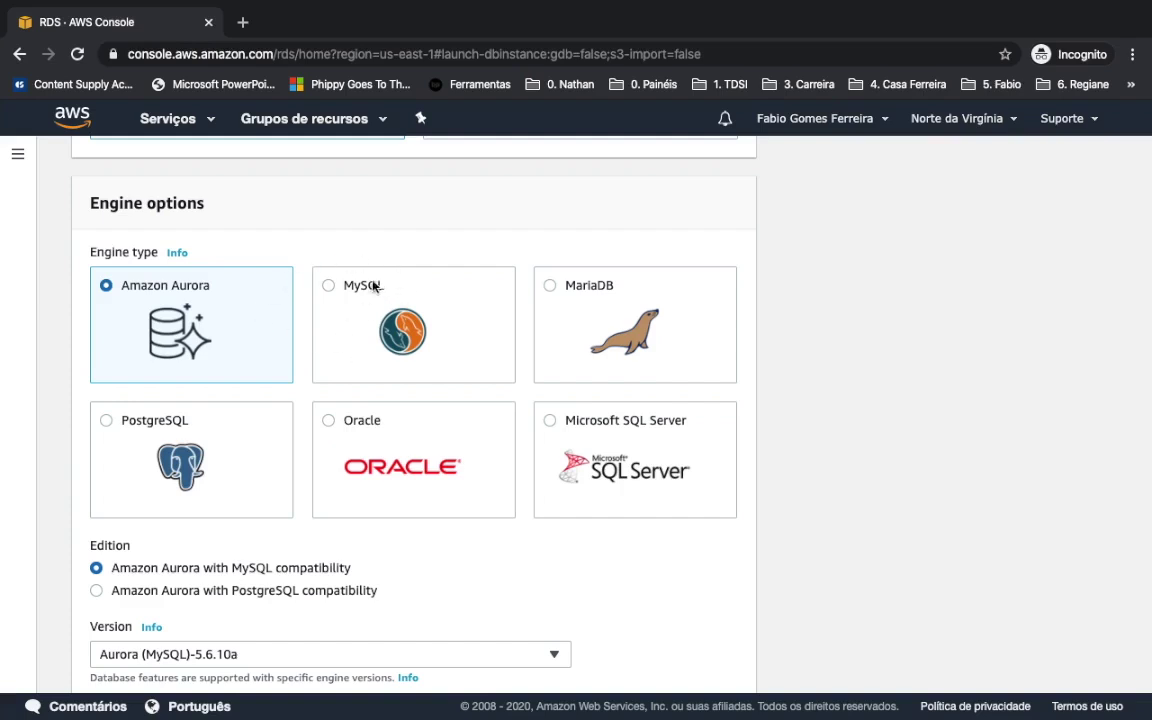
{"action": "left_click", "coordinate": [330, 286]}
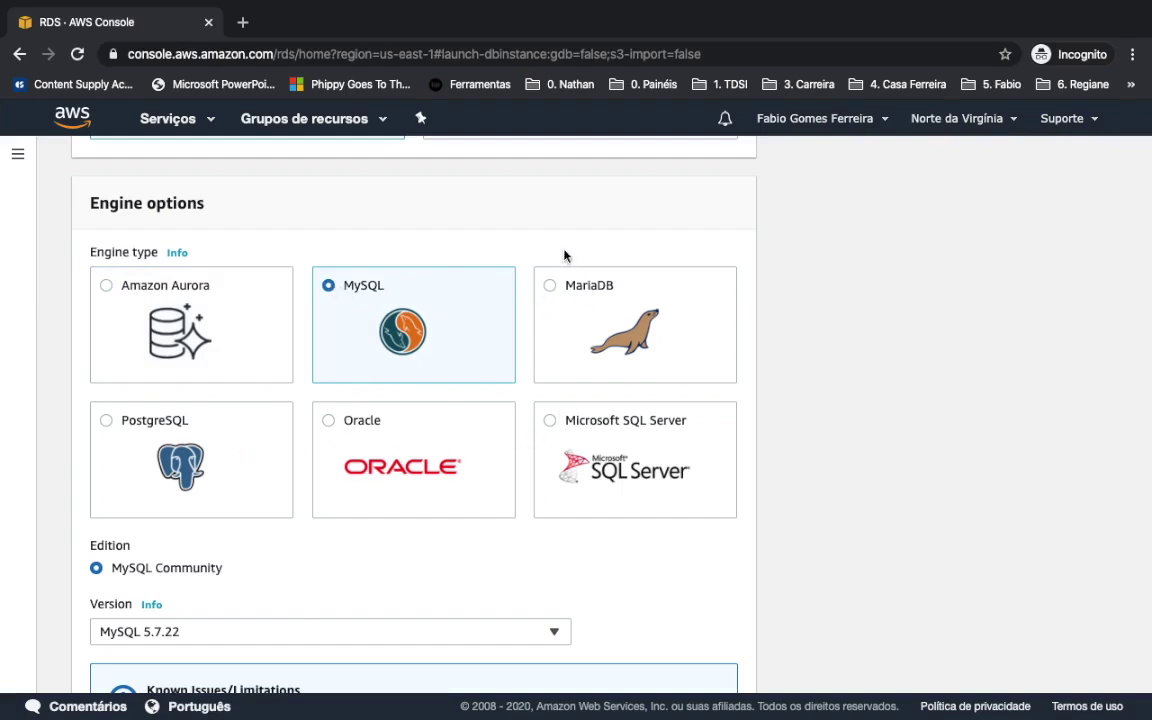
- Check the edition and the available engine versions, keeping MySQL Community and MySQL 5.7.22
{"action": "scroll", "coordinate": [564, 256], "scroll_direction": "down", "scroll_amount": 3}
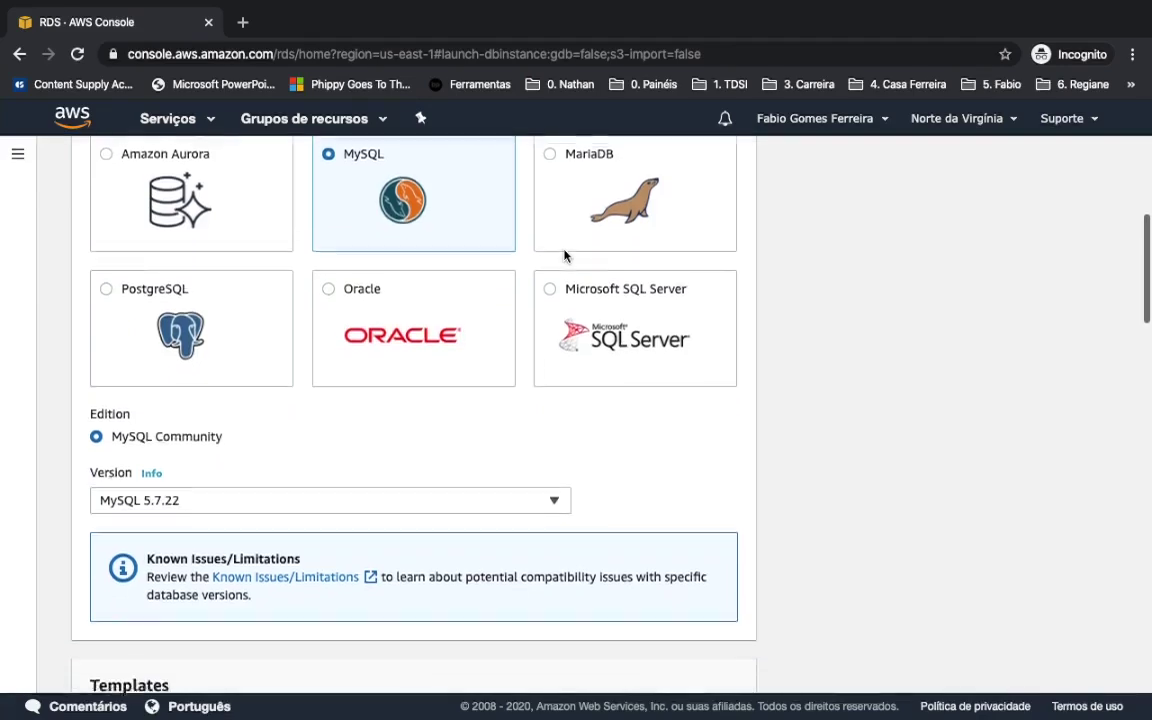
{"action": "scroll", "coordinate": [520, 240], "scroll_direction": "down", "scroll_amount": 1}
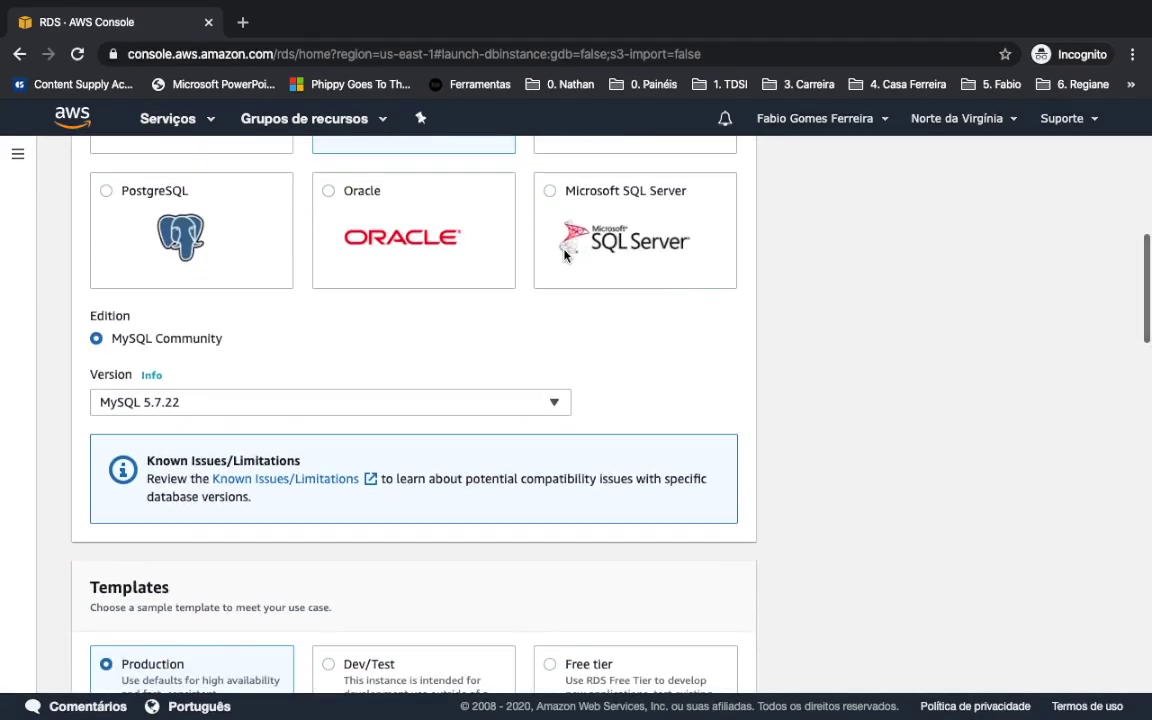
{"action": "scroll", "coordinate": [458, 332], "scroll_direction": "down", "scroll_amount": 2}
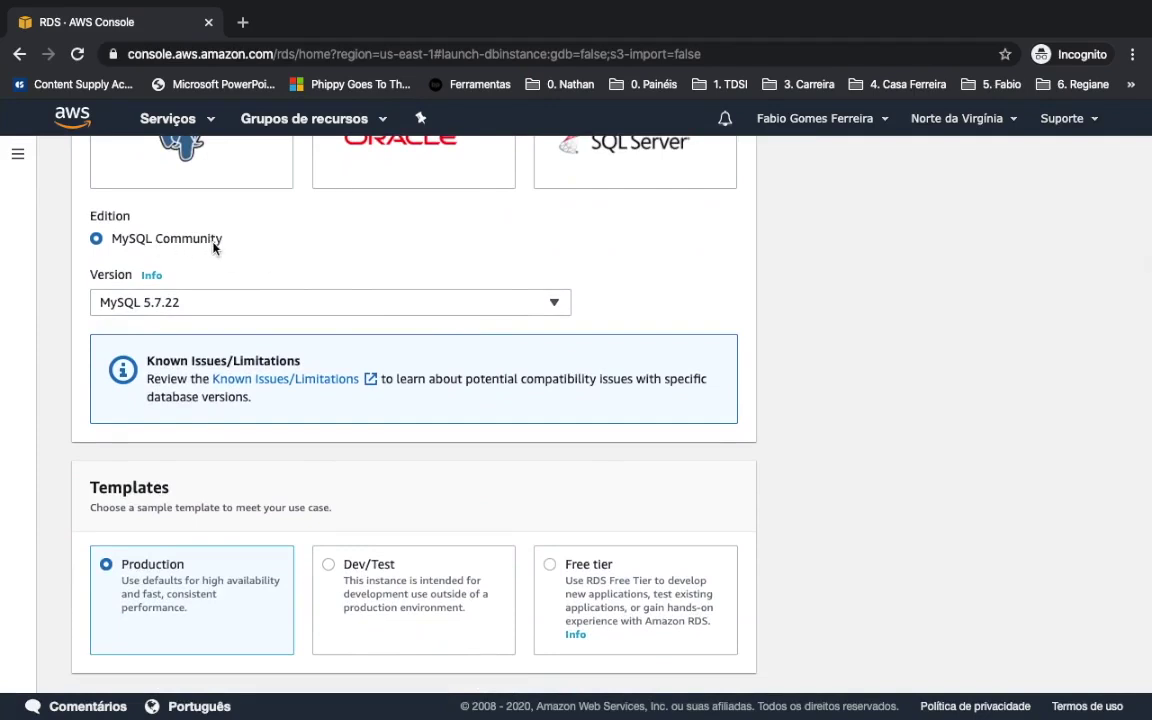
{"action": "left_click", "coordinate": [331, 304]}
{"action": "left_click", "coordinate": [332, 306]}
- Choose the Free tier template for the new MySQL database
{"action": "scroll", "coordinate": [379, 318], "scroll_direction": "down", "scroll_amount": 2}
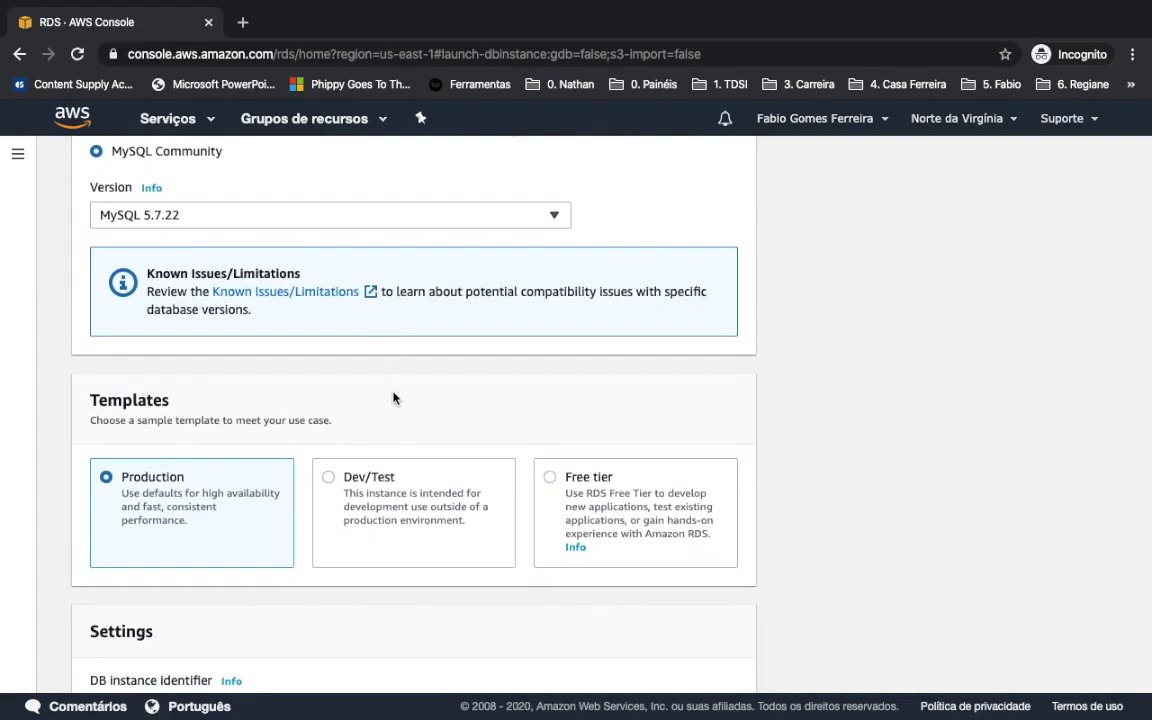
{"action": "scroll", "coordinate": [393, 398], "scroll_direction": "down", "scroll_amount": 4}
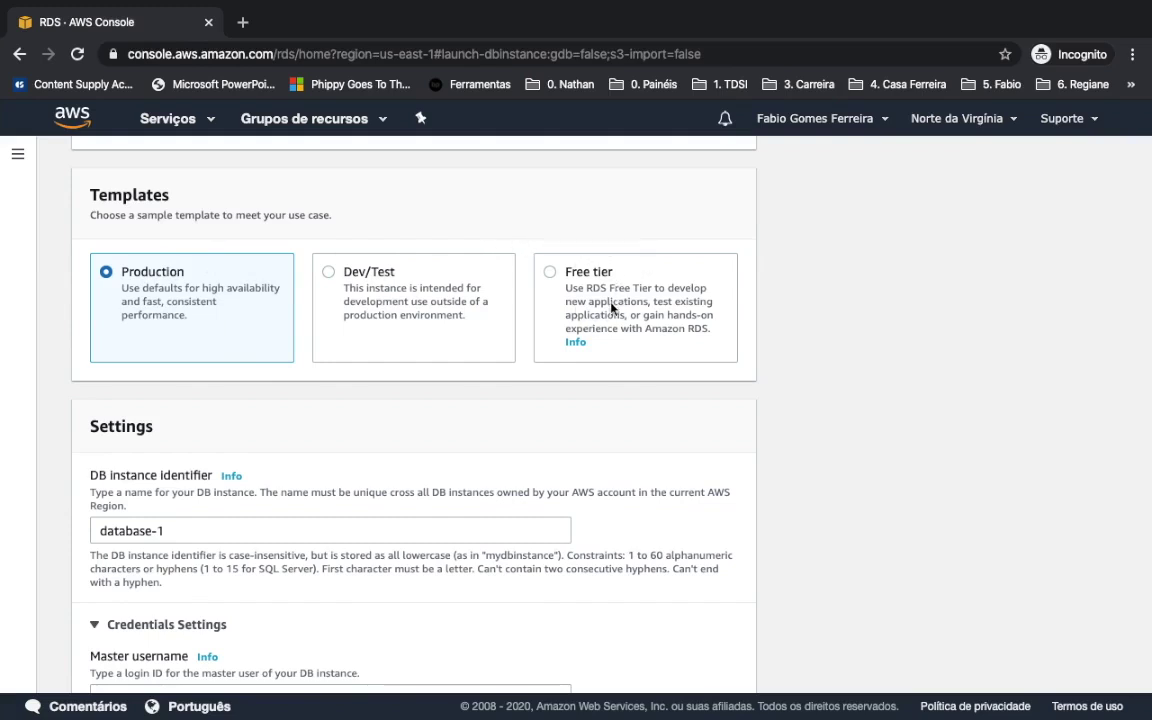
{"action": "left_click", "coordinate": [552, 274]}
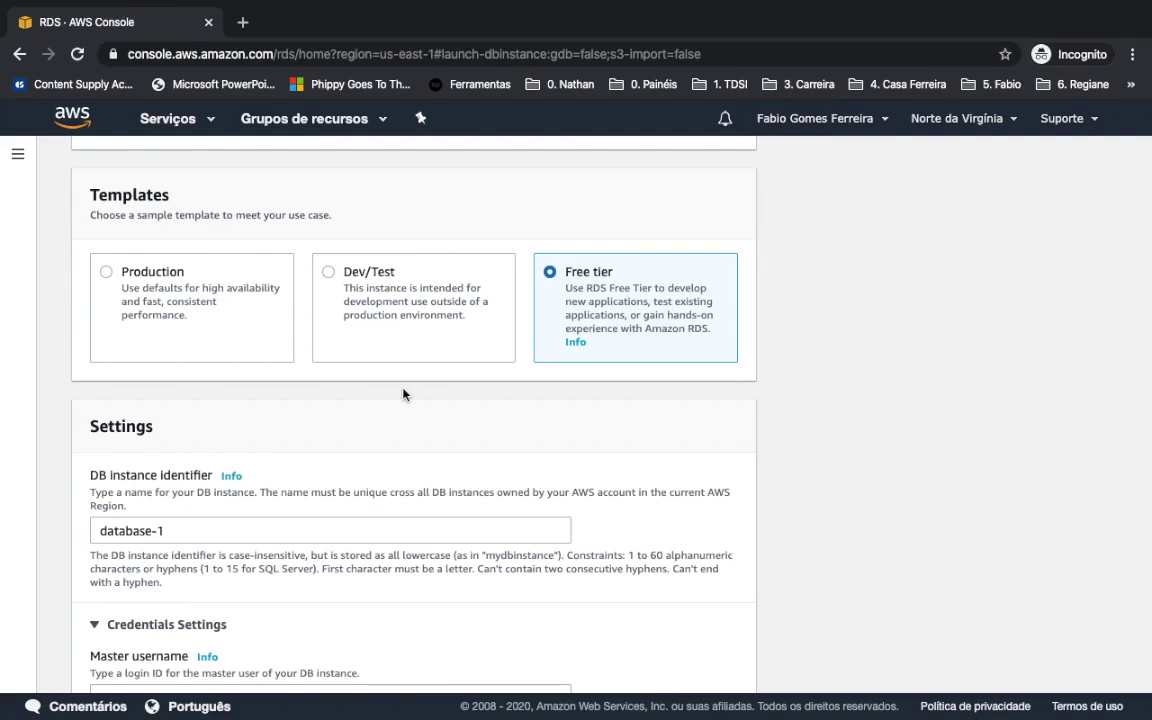
- Replace the default DB instance identifier with mySQLServer in the database settings
{"action": "scroll", "coordinate": [403, 394], "scroll_direction": "down", "scroll_amount": 1}
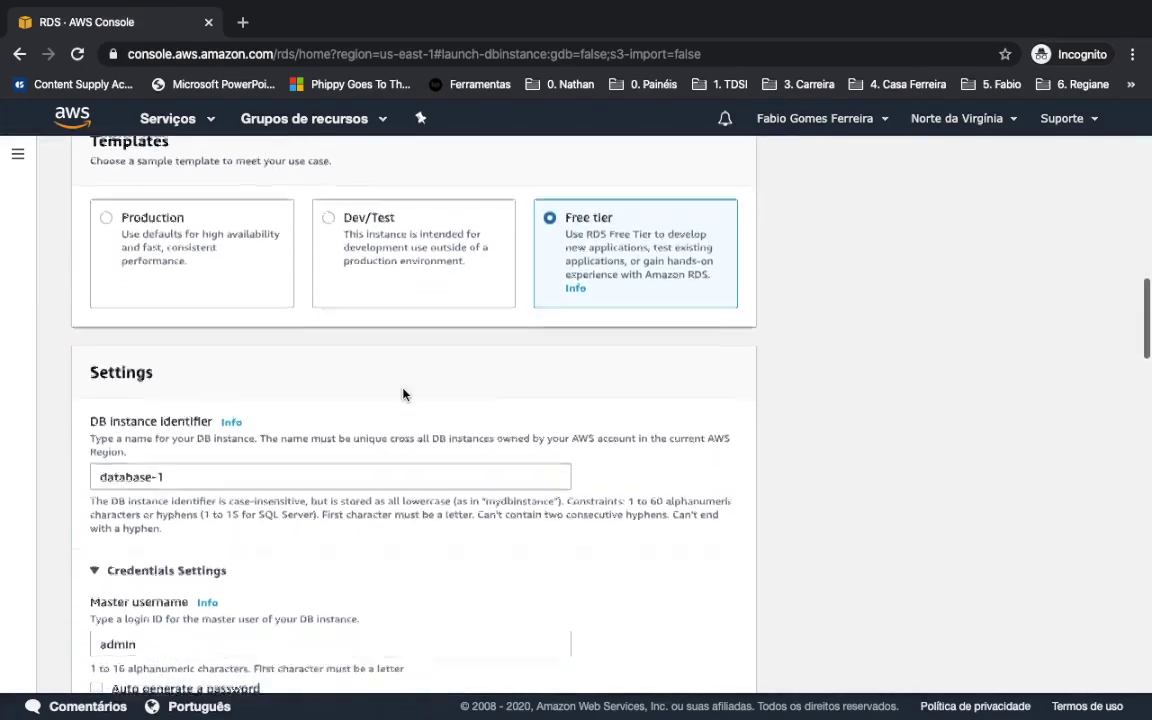
{"action": "scroll", "coordinate": [403, 394], "scroll_direction": "down", "scroll_amount": 1}
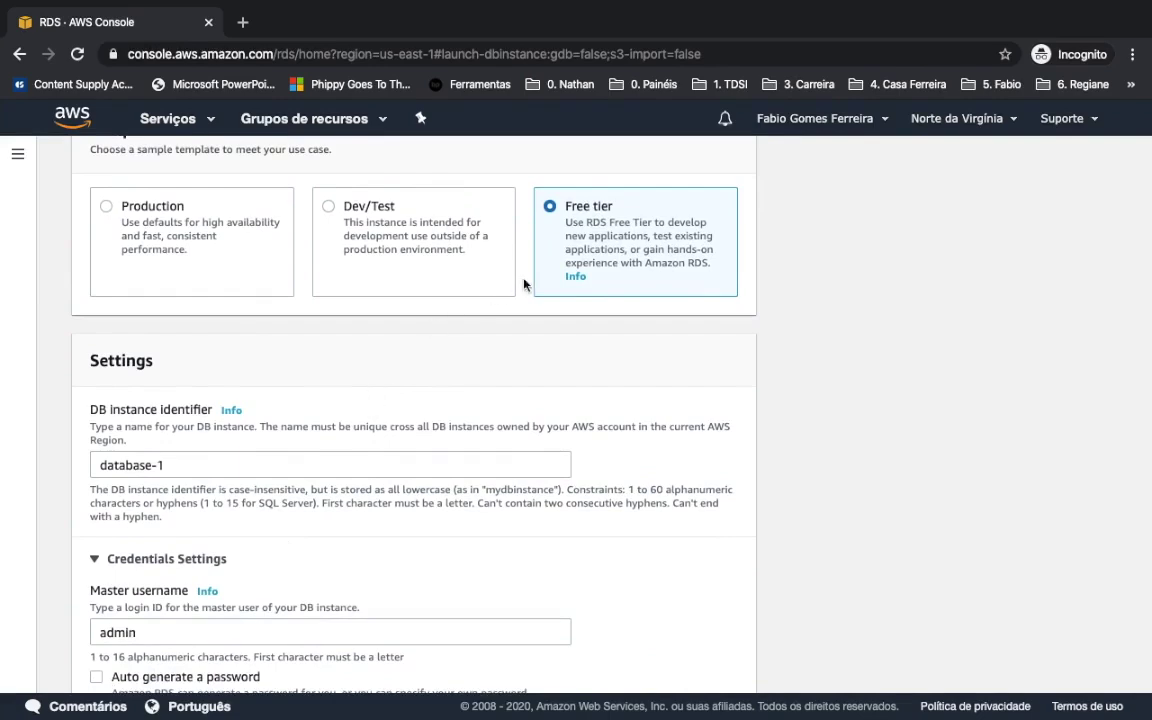
{"action": "scroll", "coordinate": [444, 340], "scroll_direction": "down", "scroll_amount": 4}
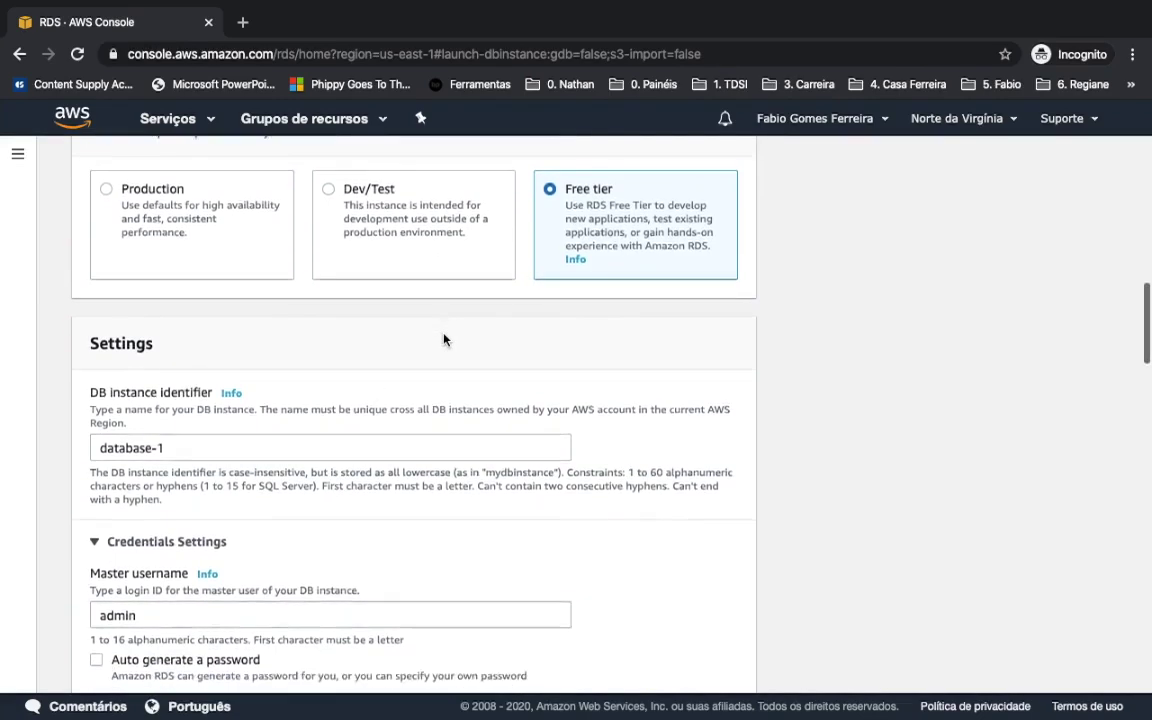
{"action": "scroll", "coordinate": [444, 340], "scroll_direction": "up", "scroll_amount": 3}
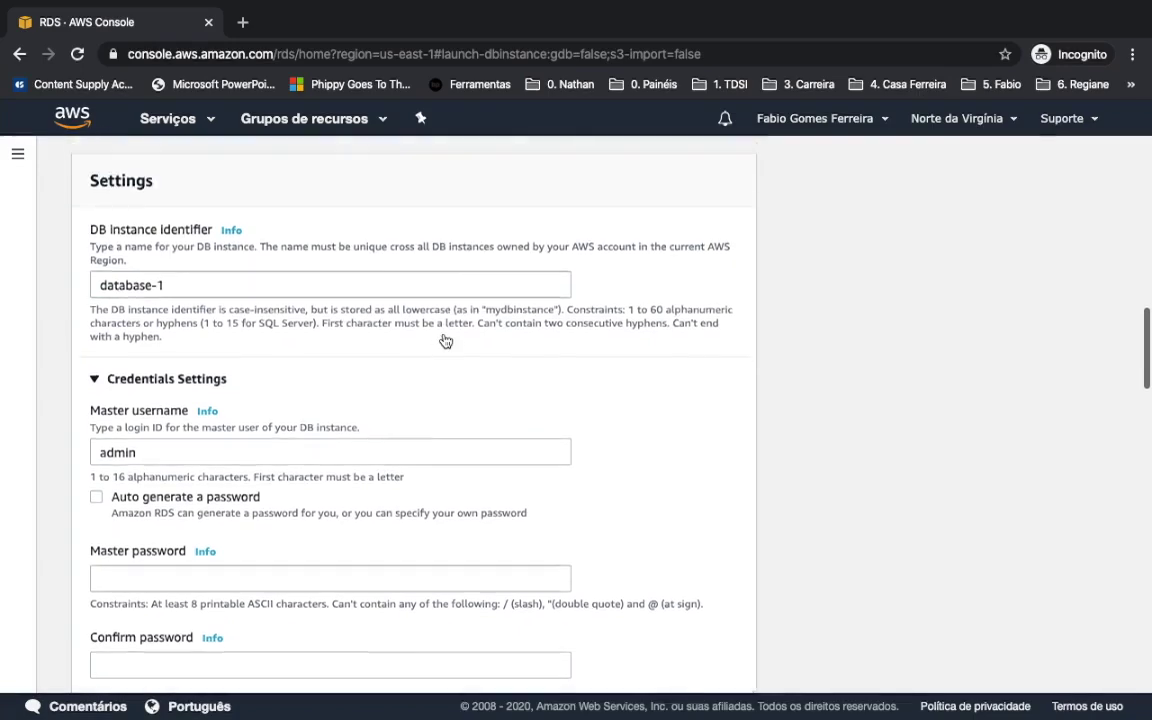
{"action": "scroll", "coordinate": [444, 340], "scroll_direction": "down", "scroll_amount": 1}
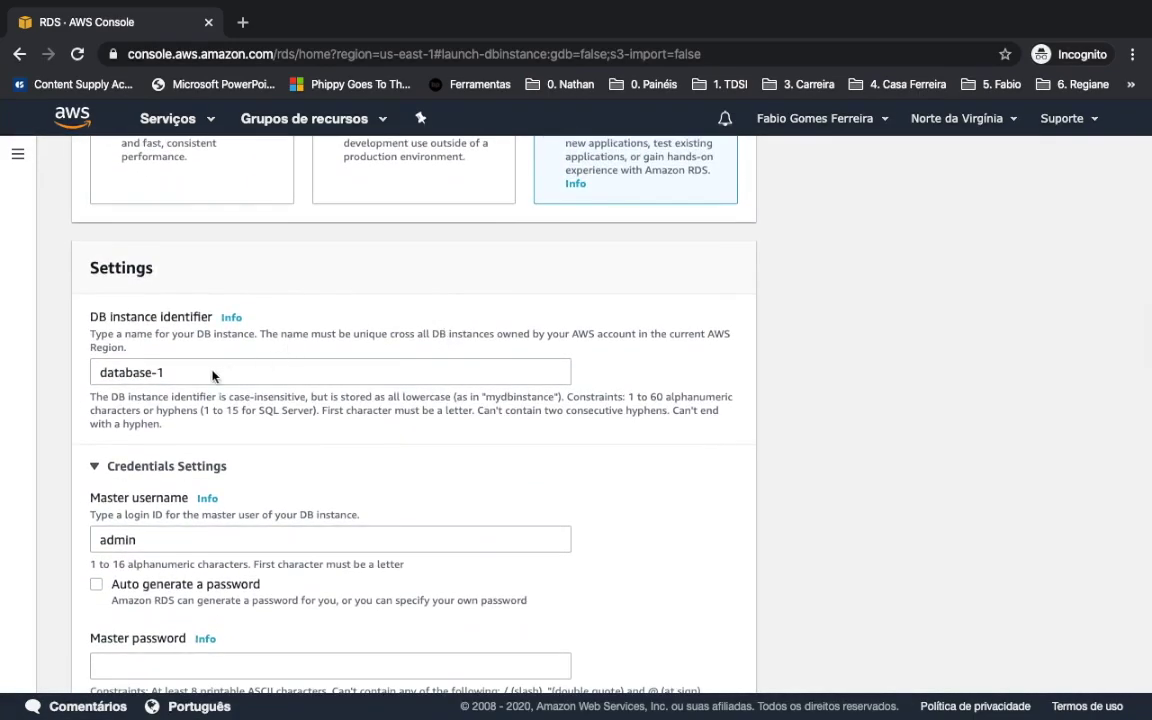
{"action": "scroll", "coordinate": [340, 315], "scroll_direction": "up", "scroll_amount": 2}
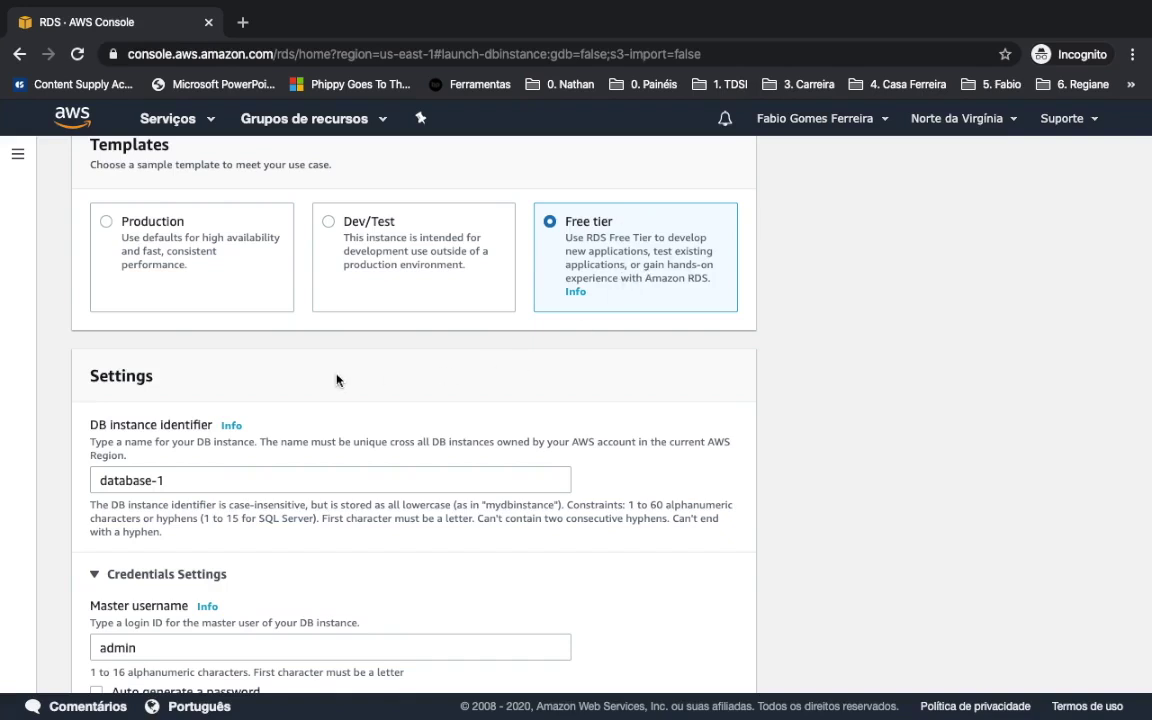
{"action": "scroll", "coordinate": [288, 481], "scroll_direction": "down", "scroll_amount": 3}
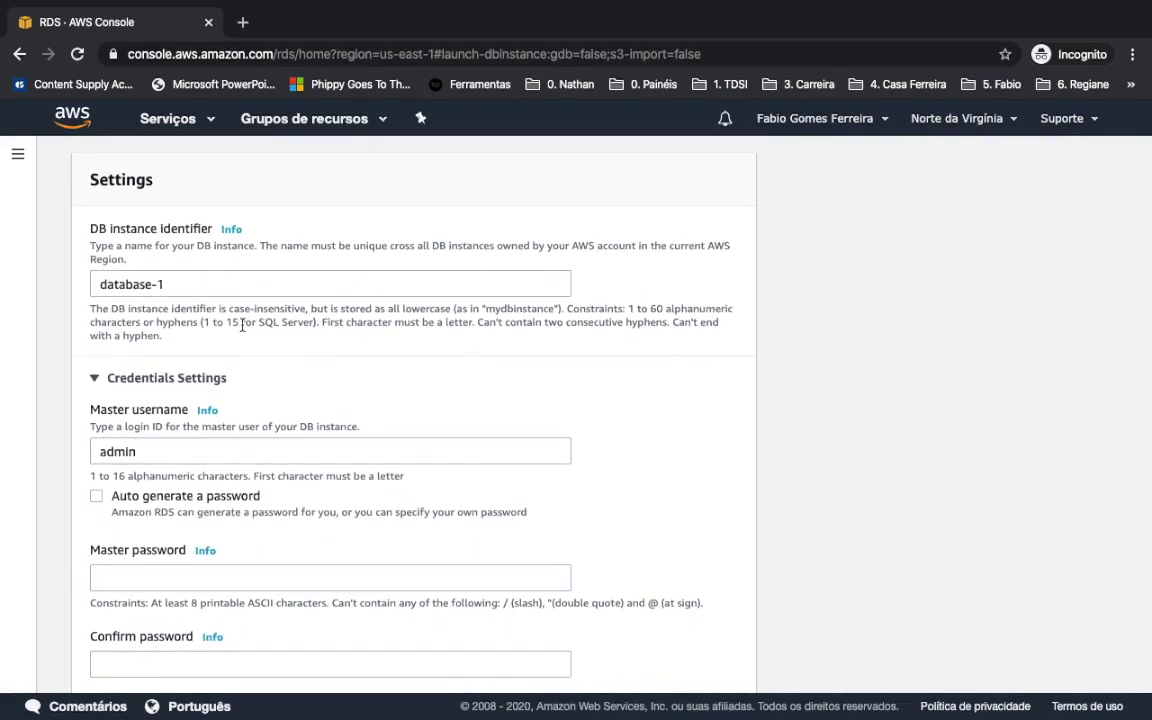
{"action": "left_click", "coordinate": [202, 276]}
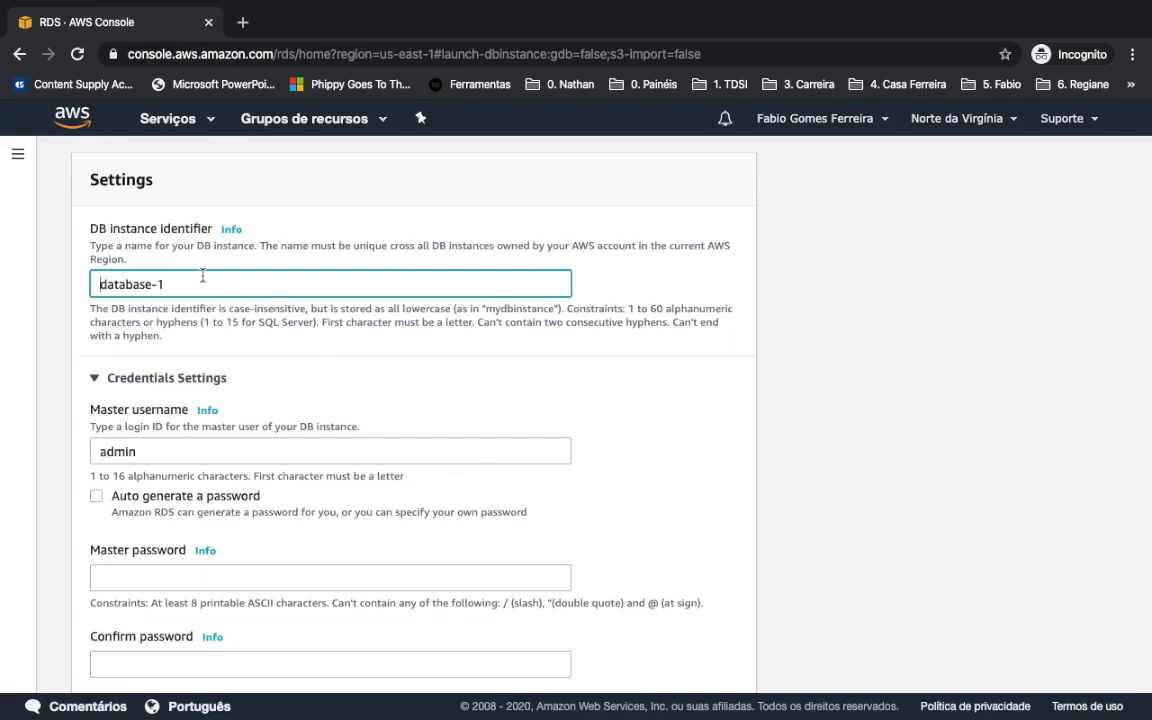
{"action": "left_click_drag", "start_coordinate": [101, 284], "coordinate": [165, 284]}
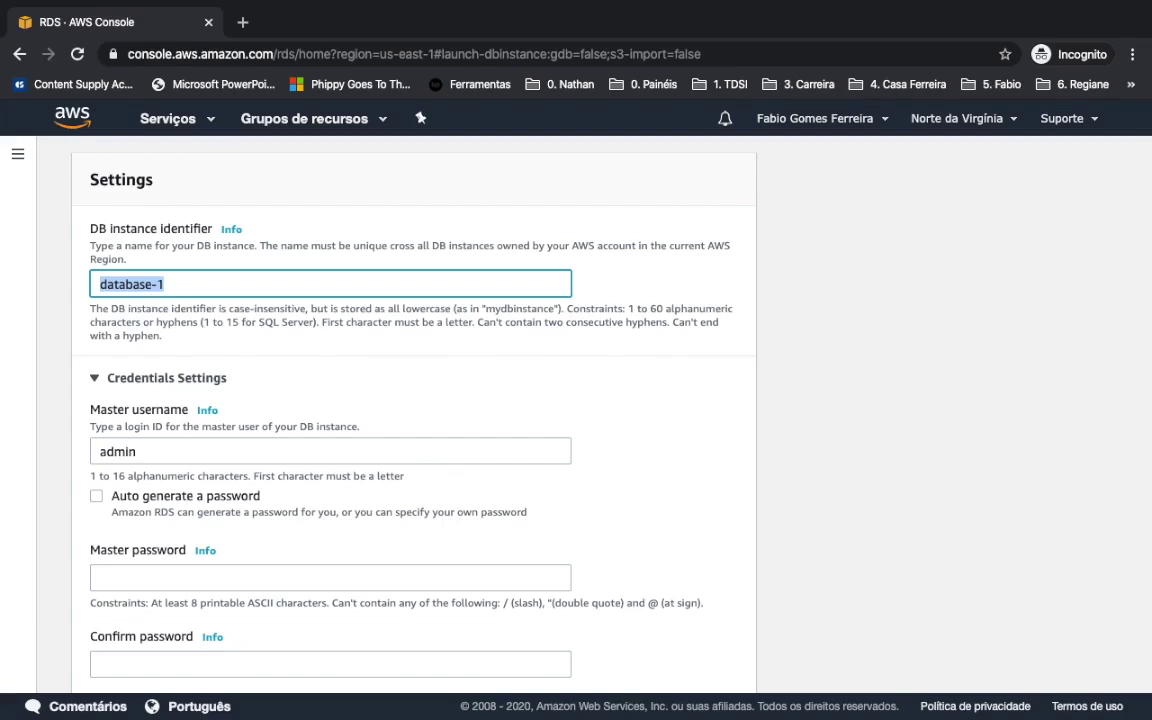
{"action": "type", "text": "my"}
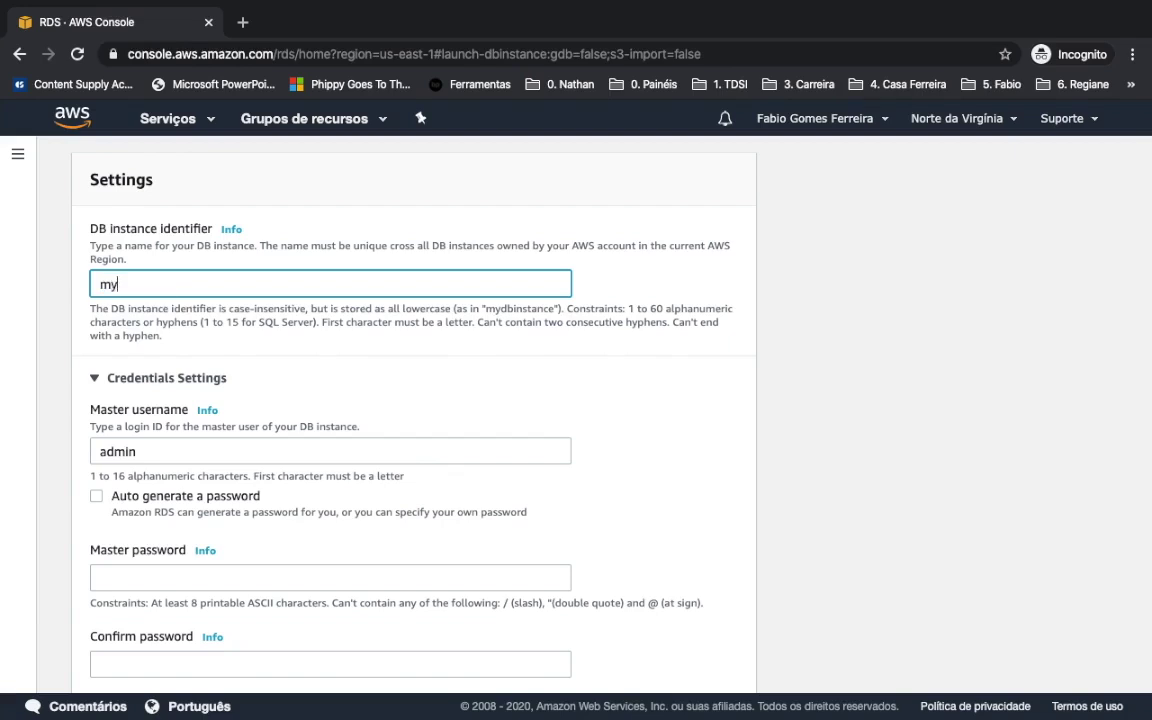
{"action": "type", "text": "SQLServer"}
- Enter and confirm the master password in the credentials settings, keeping admin as the master username
{"action": "scroll", "coordinate": [240, 438], "scroll_direction": "down", "scroll_amount": 1}
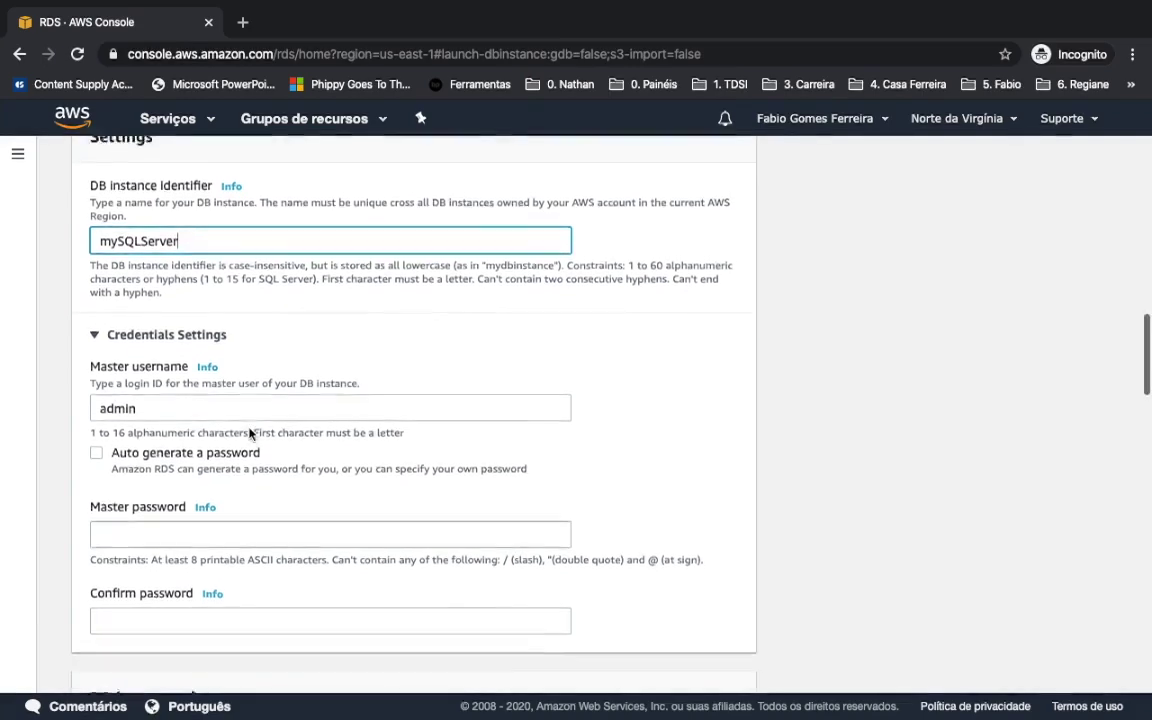
{"action": "scroll", "coordinate": [250, 433], "scroll_direction": "down", "scroll_amount": 2}
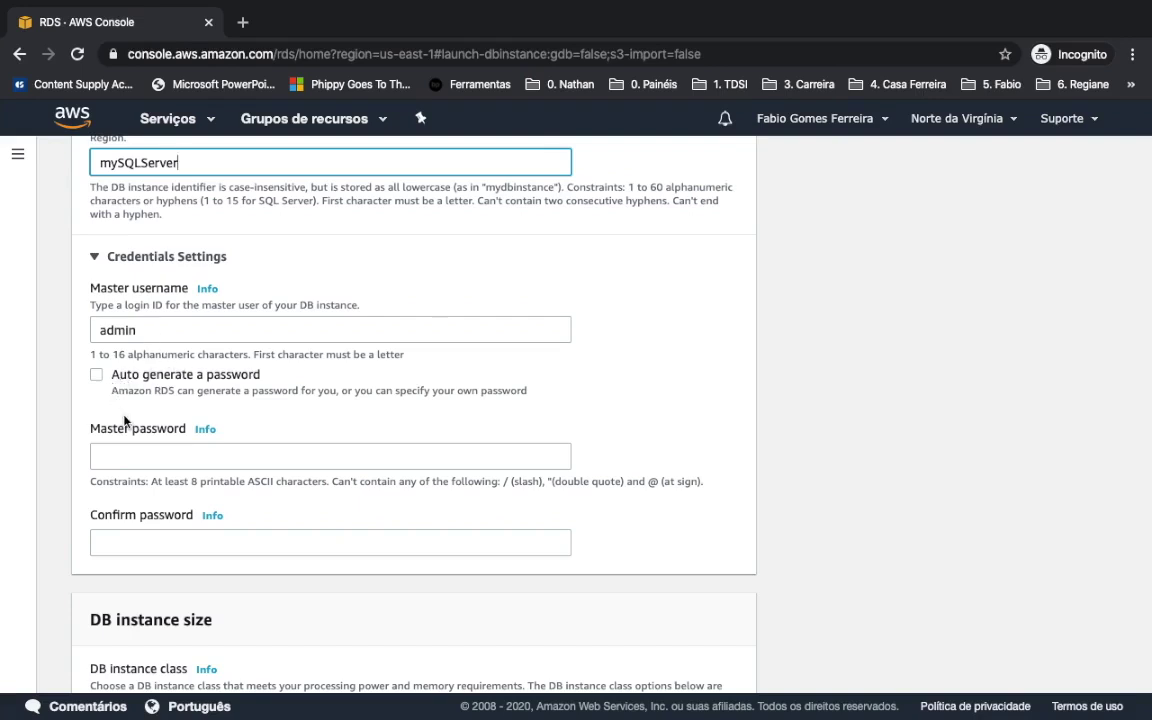
{"action": "left_click", "coordinate": [145, 448]}
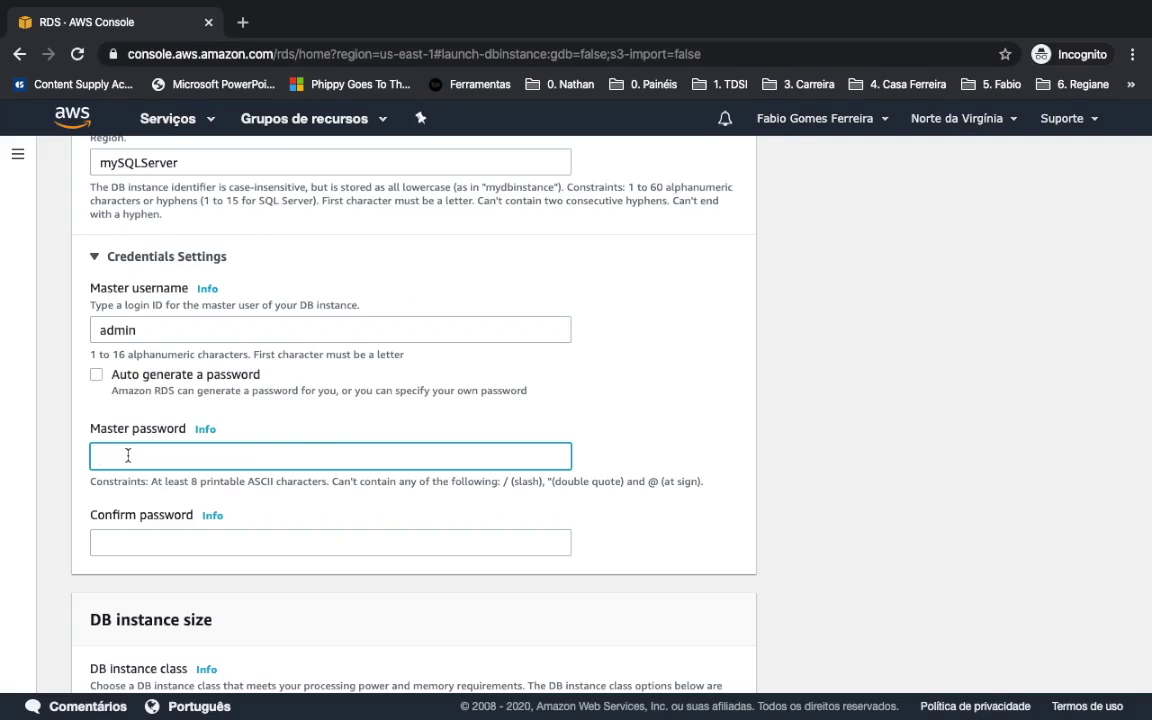
{"action": "type", "text": "••••••••••••••"}
{"action": "key", "text": "Tab"}
{"action": "type", "text": "••••••••••••••"}
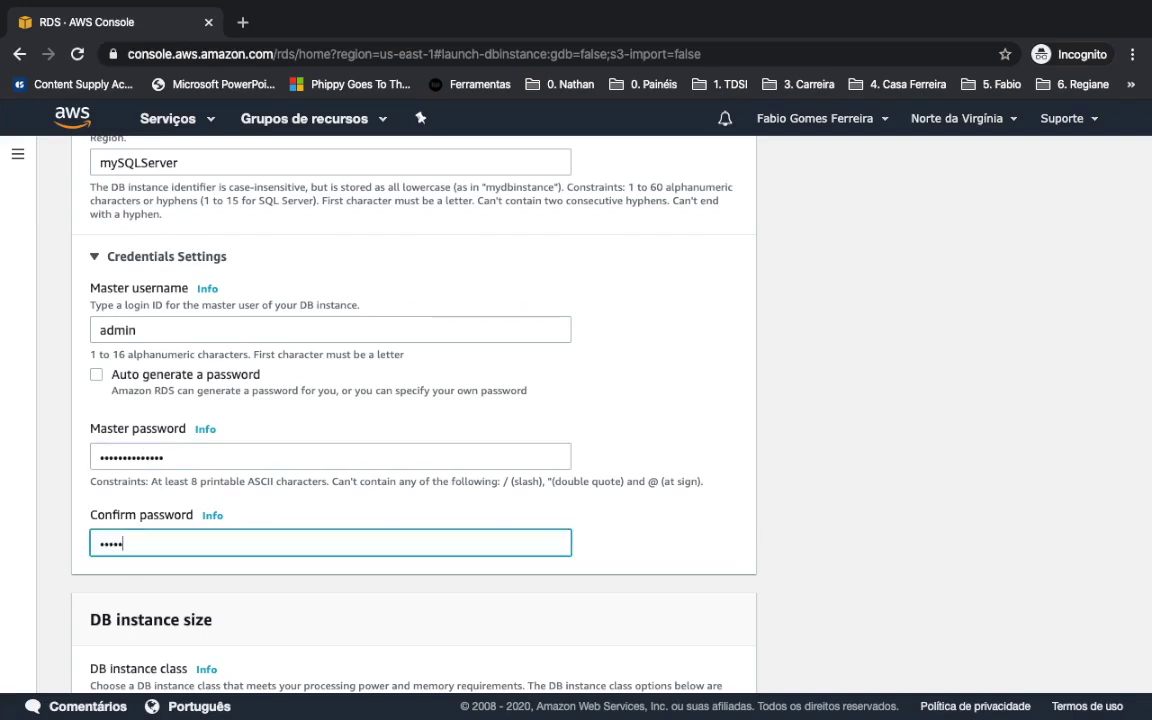
{"action": "scroll", "coordinate": [421, 331], "scroll_direction": "down", "scroll_amount": 2}
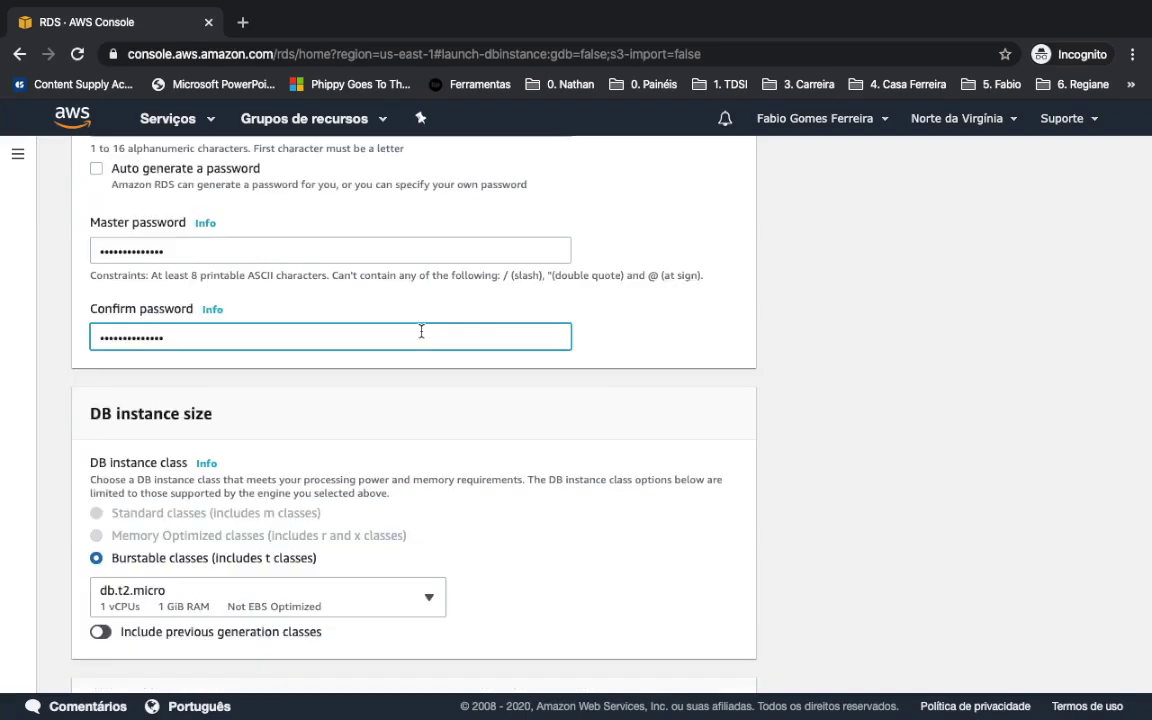
{"action": "scroll", "coordinate": [421, 331], "scroll_direction": "down", "scroll_amount": 1}
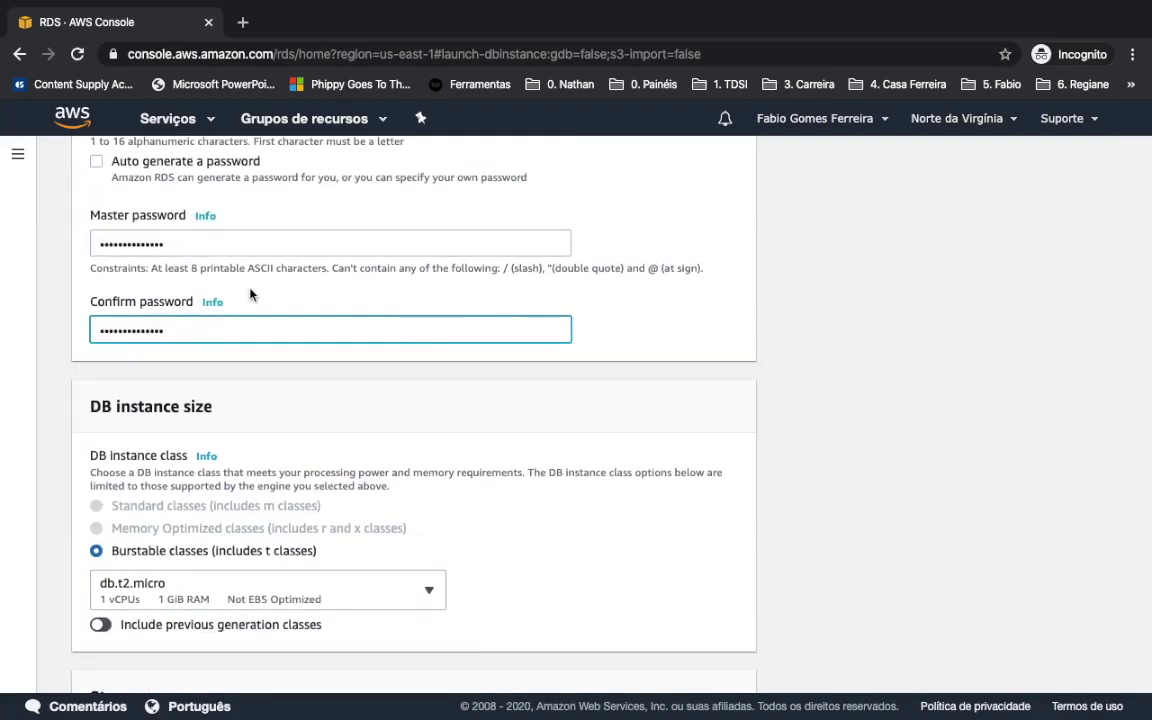
- Check the credentials, template and available burstable DB instance classes, keeping db.t2.micro as the instance class
{"action": "scroll", "coordinate": [252, 291], "scroll_direction": "up", "scroll_amount": 1}
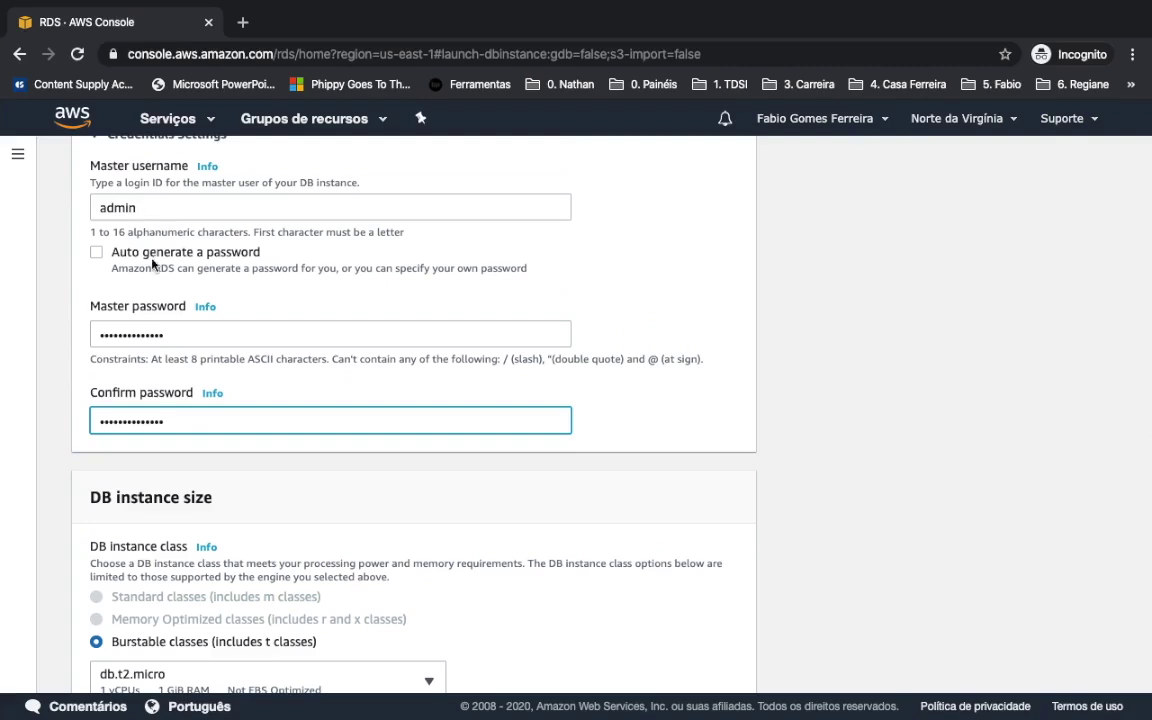
{"action": "scroll", "coordinate": [208, 392], "scroll_direction": "down", "scroll_amount": 1}
{"action": "scroll", "coordinate": [207, 392], "scroll_direction": "down", "scroll_amount": 1}
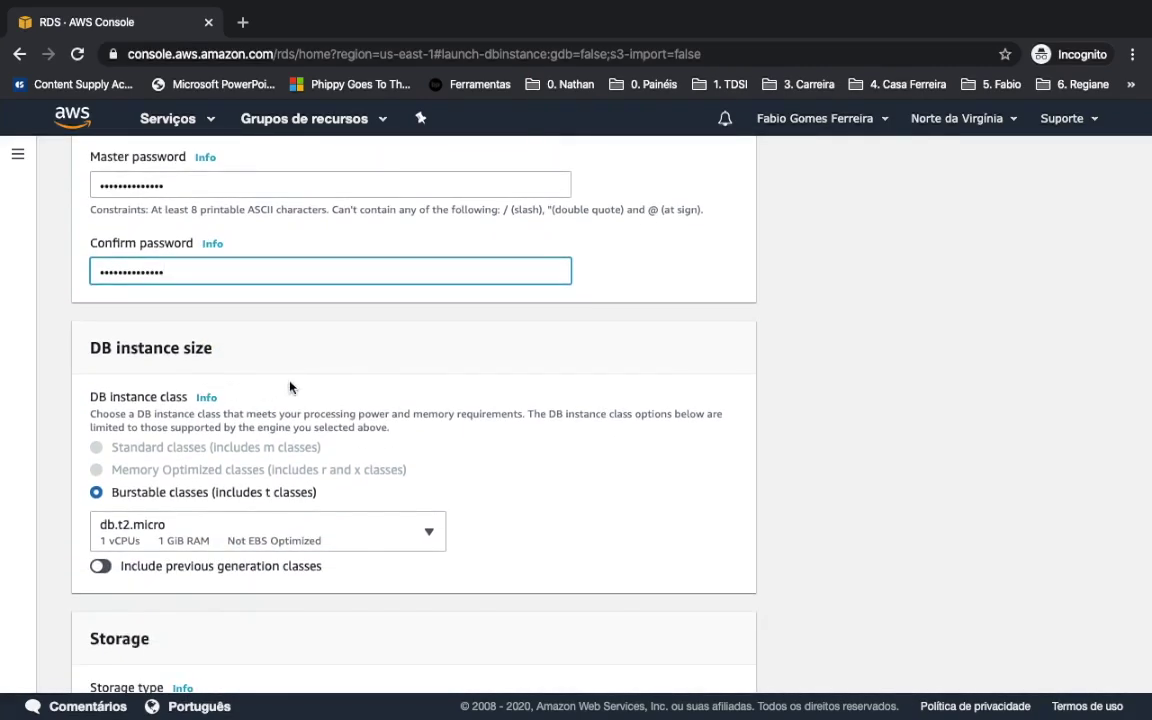
{"action": "scroll", "coordinate": [290, 387], "scroll_direction": "up", "scroll_amount": 2}
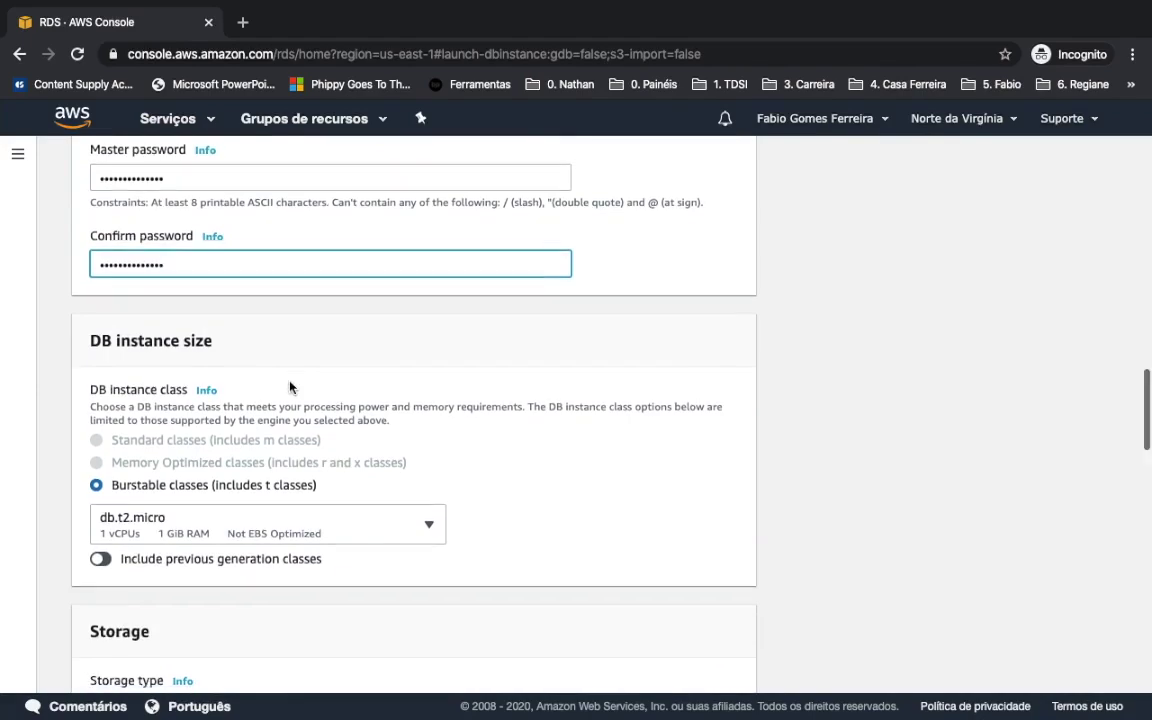
{"action": "scroll", "coordinate": [289, 384], "scroll_direction": "up", "scroll_amount": 6}
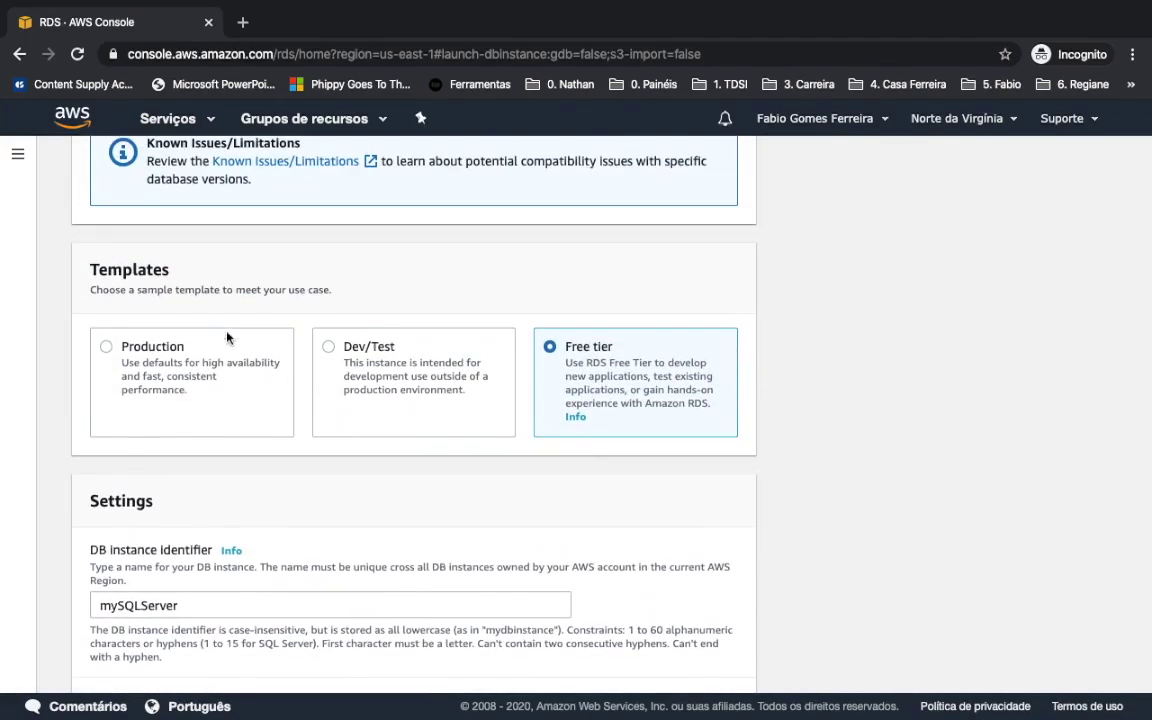
{"action": "scroll", "coordinate": [238, 437], "scroll_direction": "down", "scroll_amount": 1}
{"action": "scroll", "coordinate": [238, 437], "scroll_direction": "down", "scroll_amount": 8}
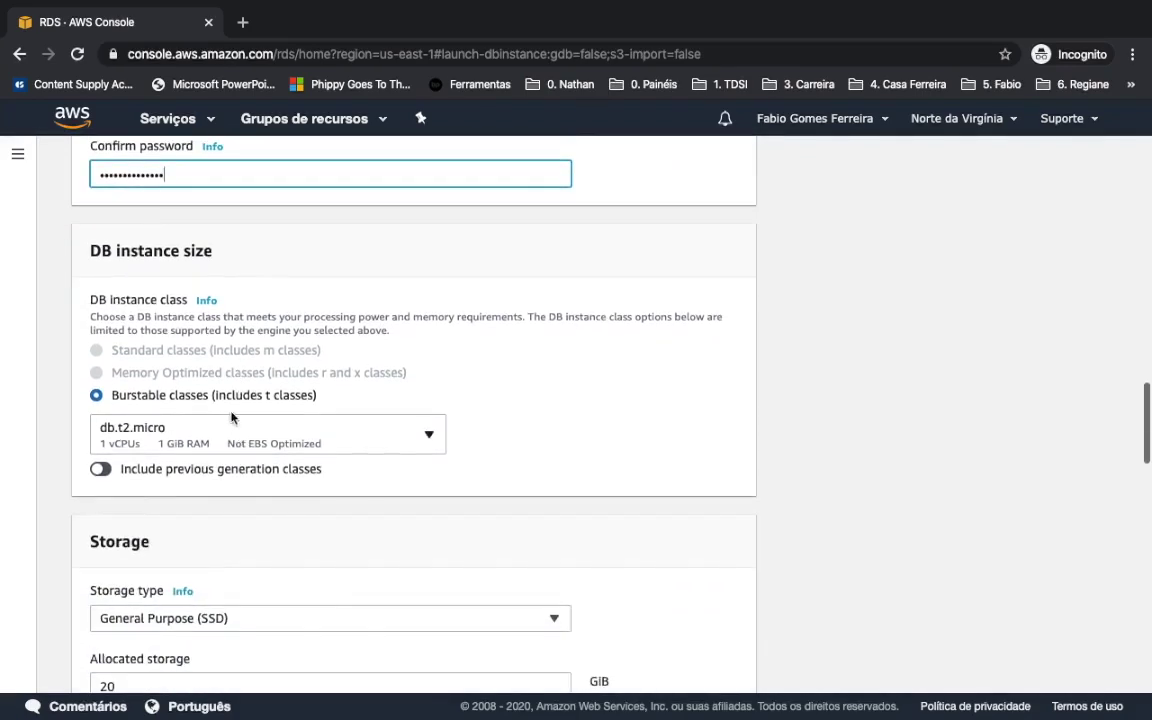
{"action": "left_click", "coordinate": [277, 444]}
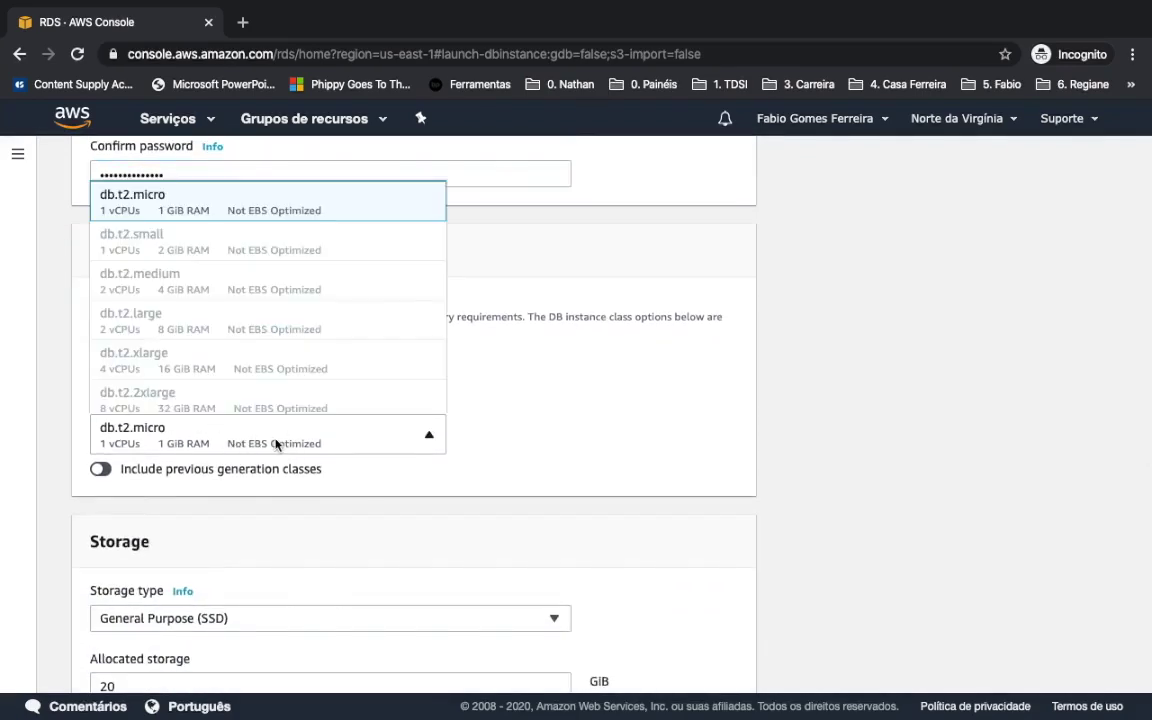
{"action": "left_click", "coordinate": [281, 201]}
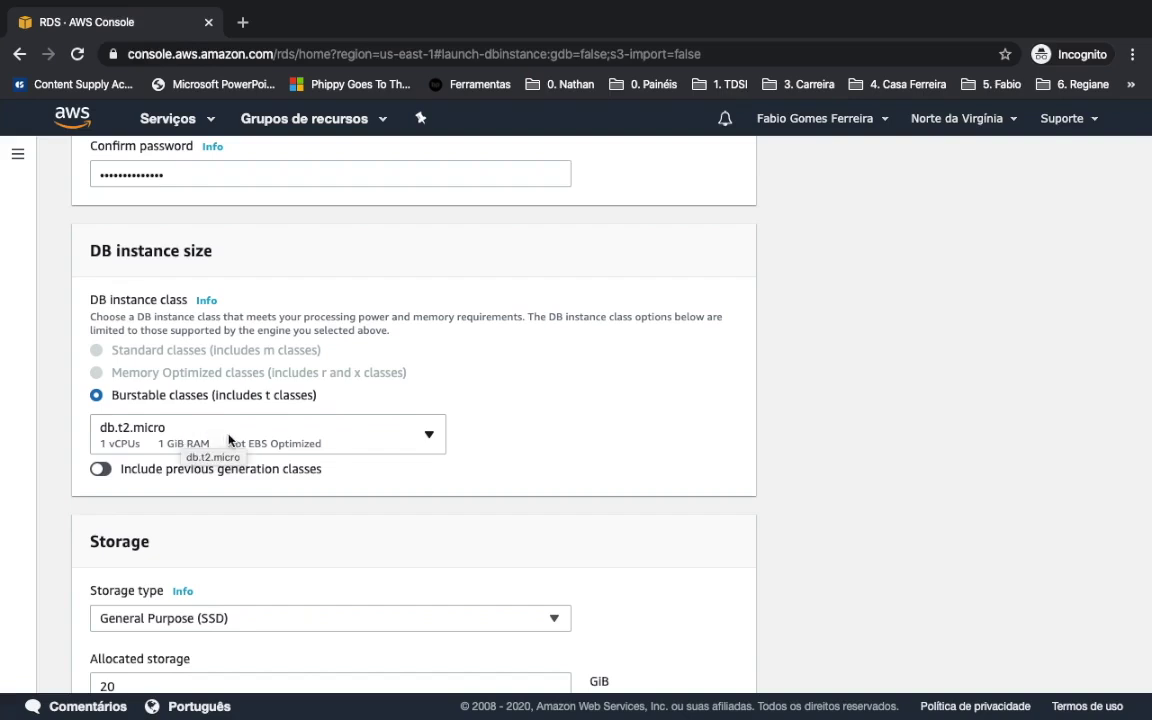
- Try Provisioned IOPS (SSD) as the storage type to see its options, and switch back to General Purpose (SSD)
{"action": "scroll", "coordinate": [341, 448], "scroll_direction": "down", "scroll_amount": 2}
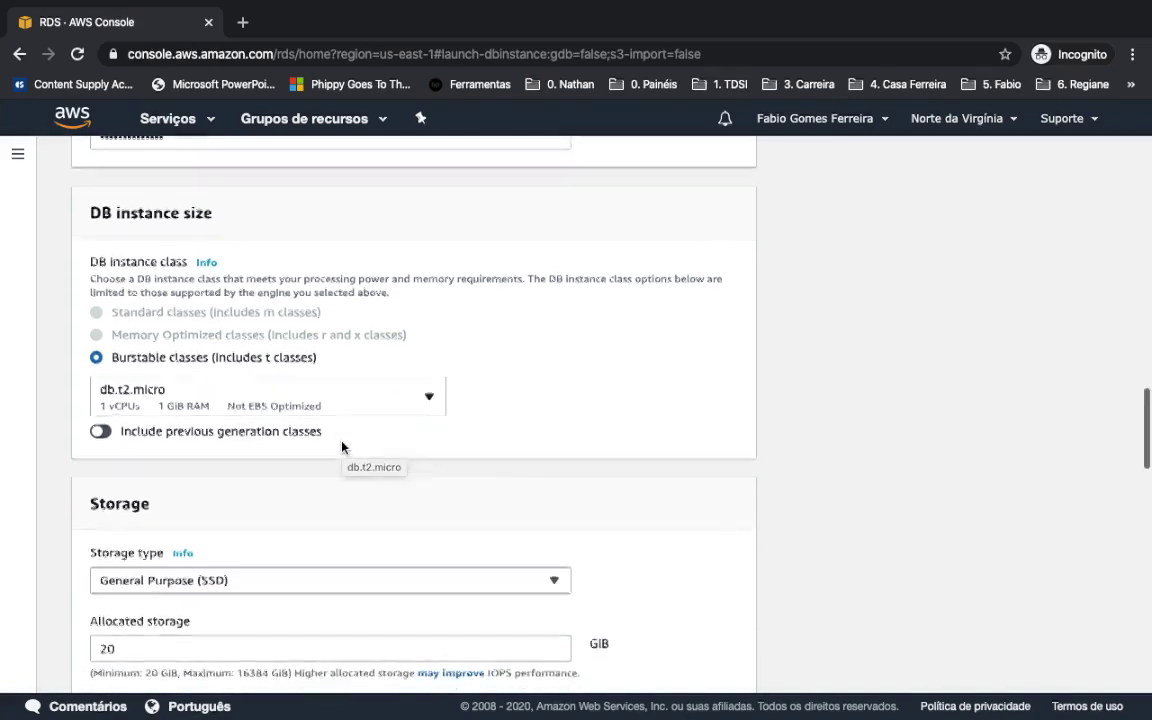
{"action": "scroll", "coordinate": [341, 448], "scroll_direction": "down", "scroll_amount": 1}
{"action": "scroll", "coordinate": [341, 448], "scroll_direction": "down", "scroll_amount": 2}
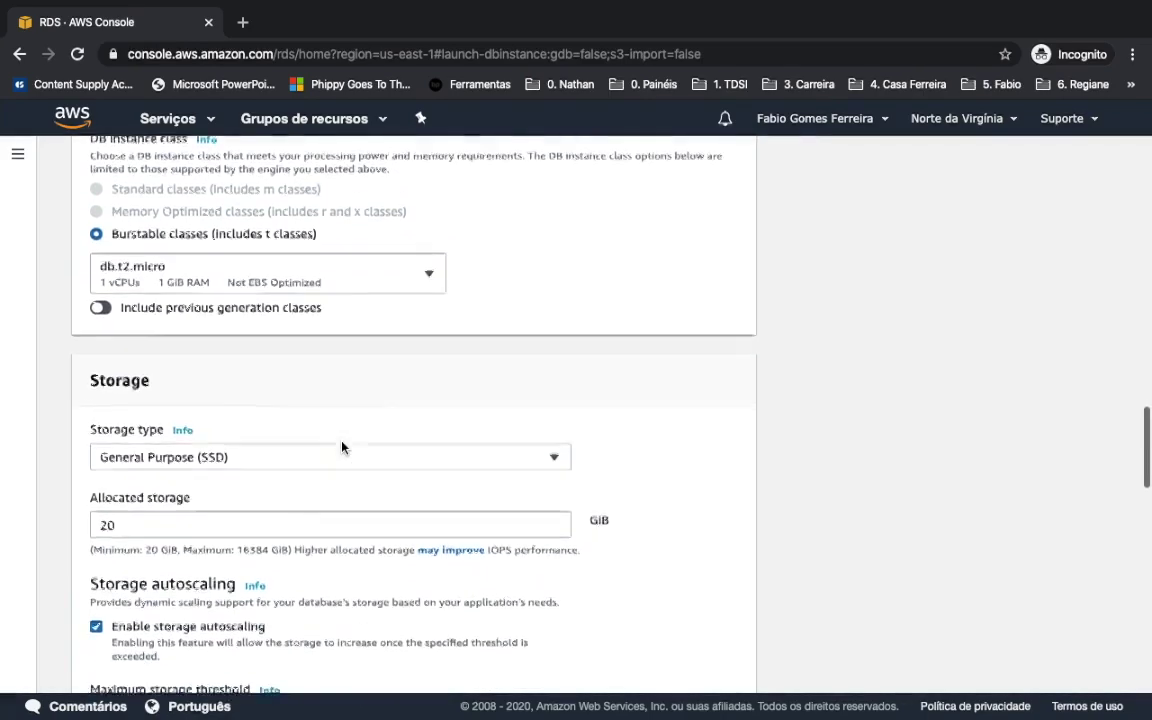
{"action": "scroll", "coordinate": [341, 448], "scroll_direction": "down", "scroll_amount": 2}
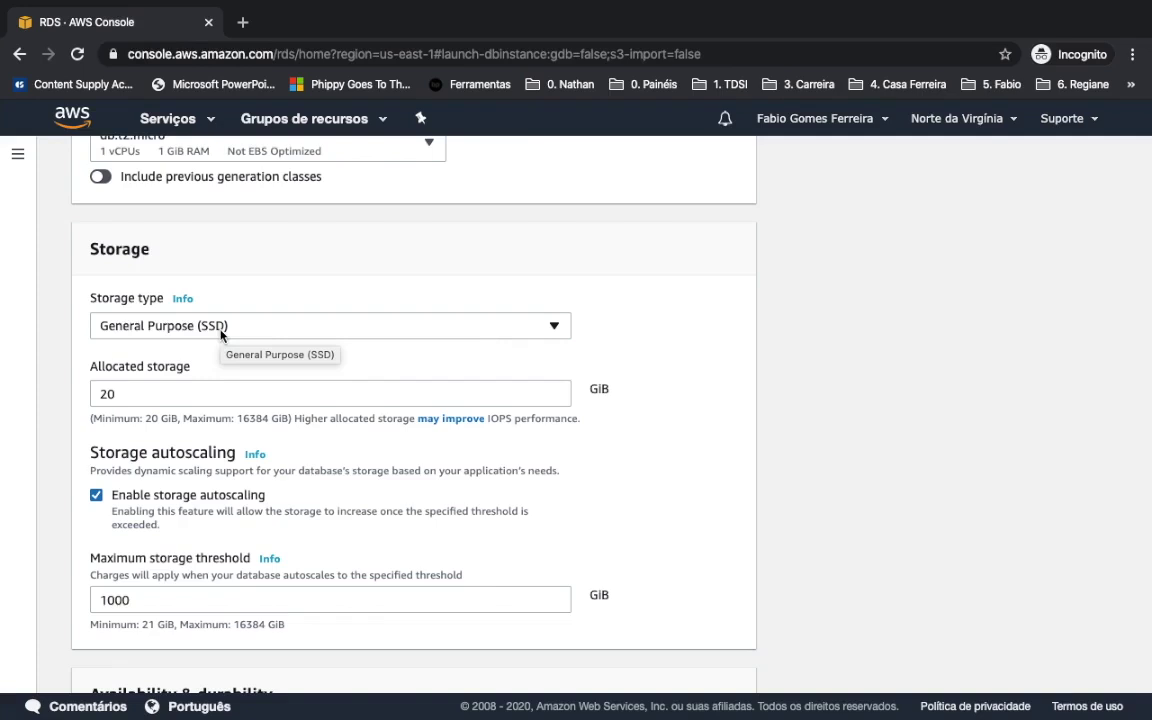
{"action": "left_click", "coordinate": [221, 330]}
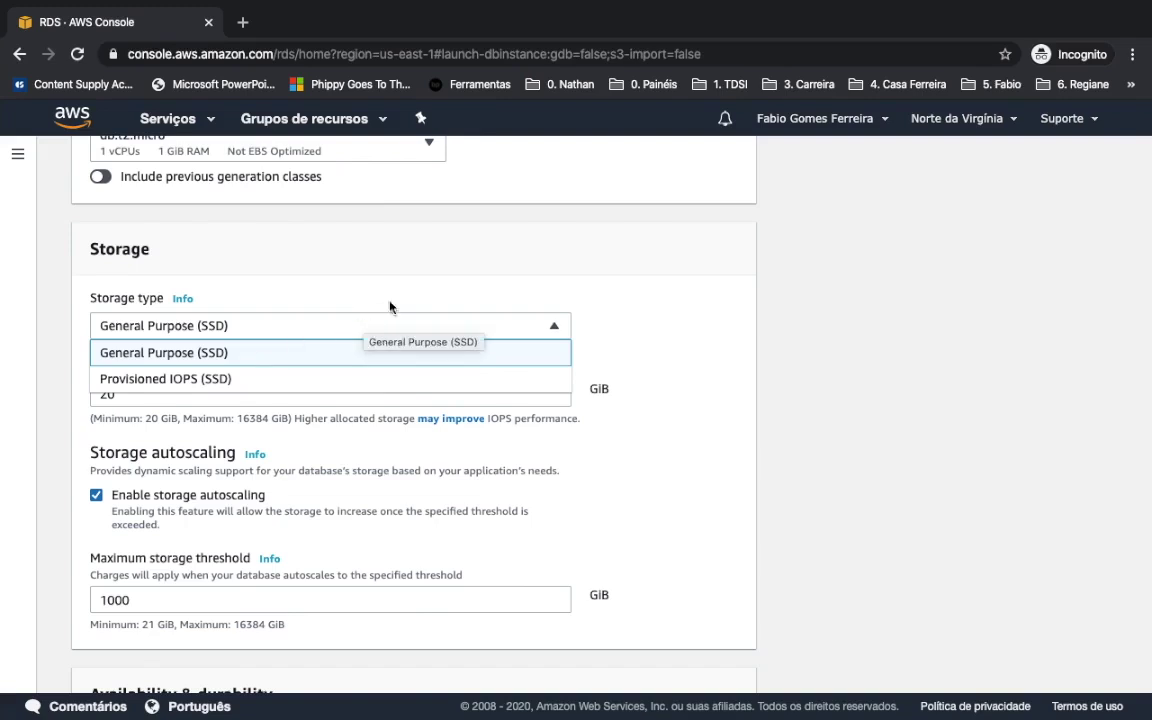
{"action": "left_click", "coordinate": [243, 384]}
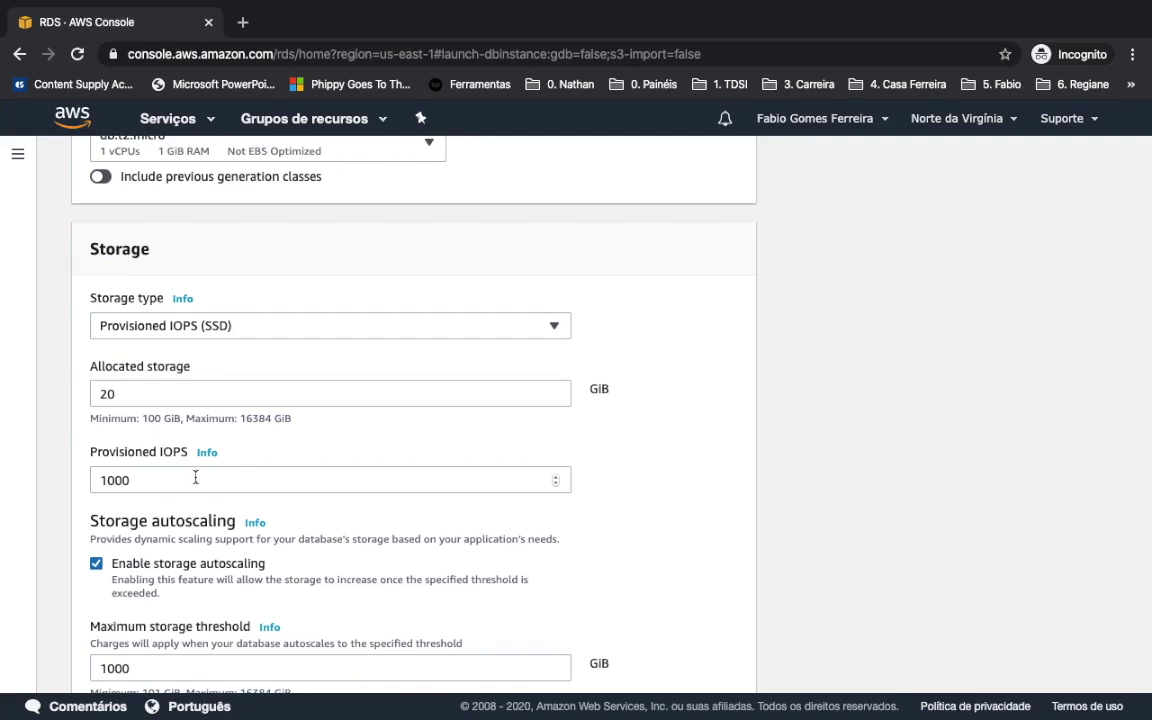
{"action": "left_click", "coordinate": [266, 330]}
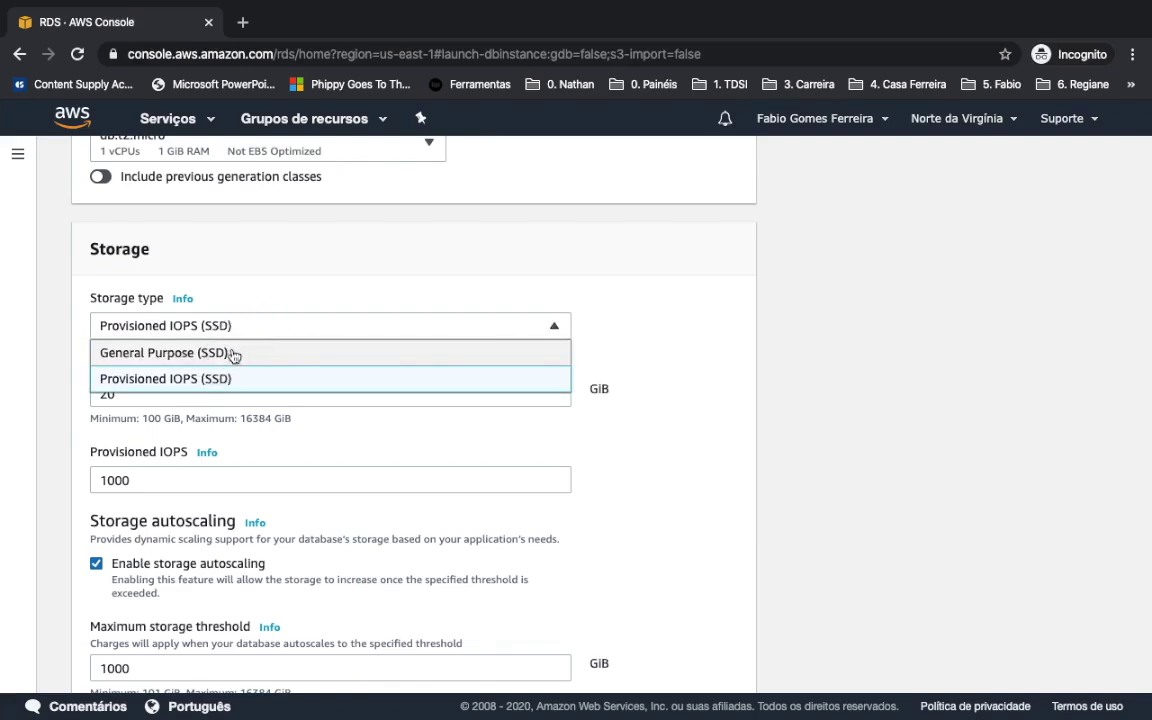
{"action": "left_click", "coordinate": [232, 353]}
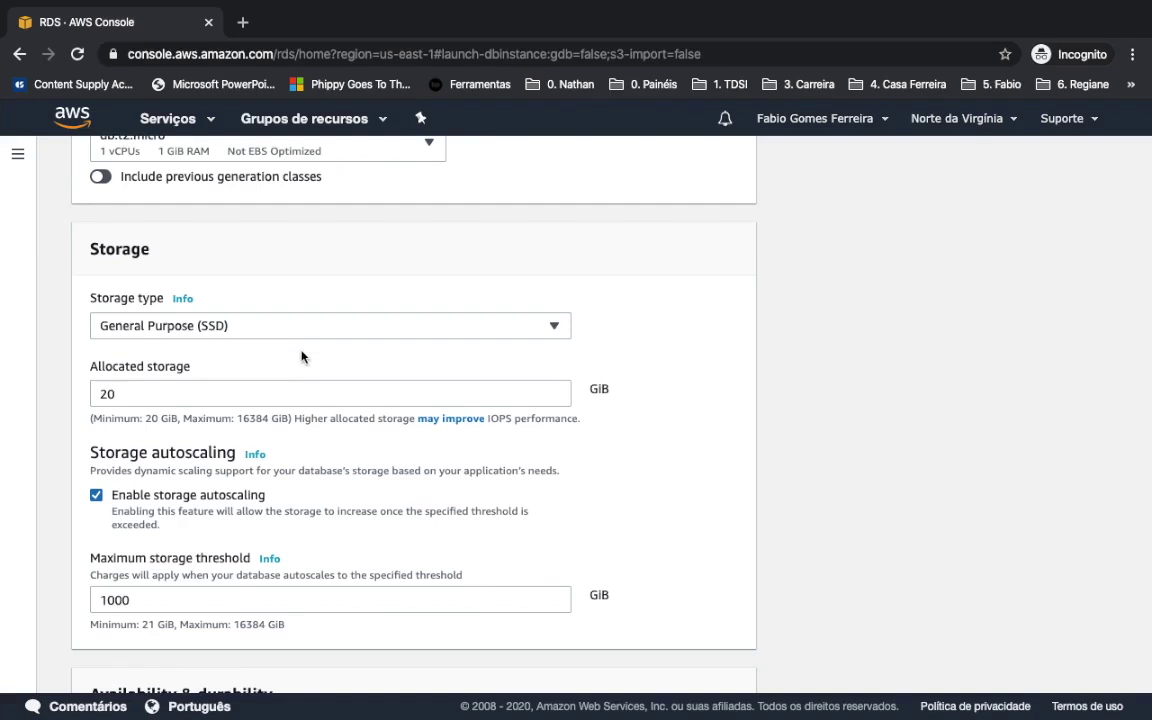
- Review the allocated storage, storage autoscaling, maximum storage threshold and Multi-AZ deployment settings
{"action": "scroll", "coordinate": [301, 357], "scroll_direction": "down", "scroll_amount": 2}
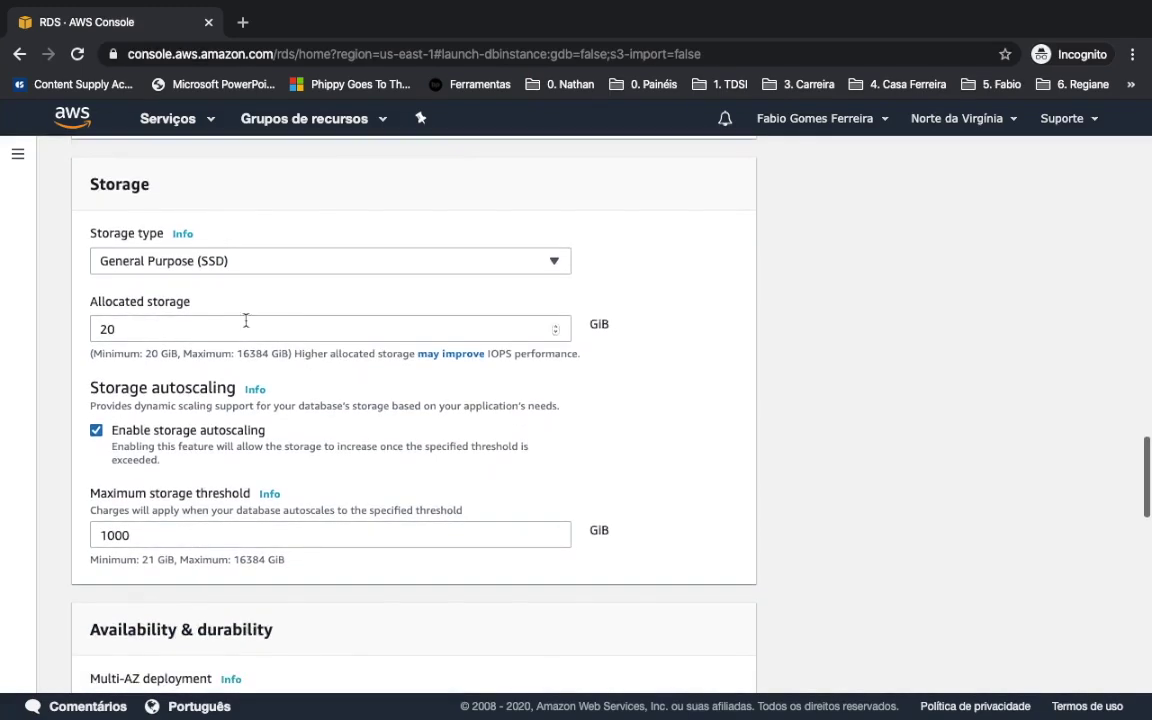
{"action": "left_click", "coordinate": [148, 327]}
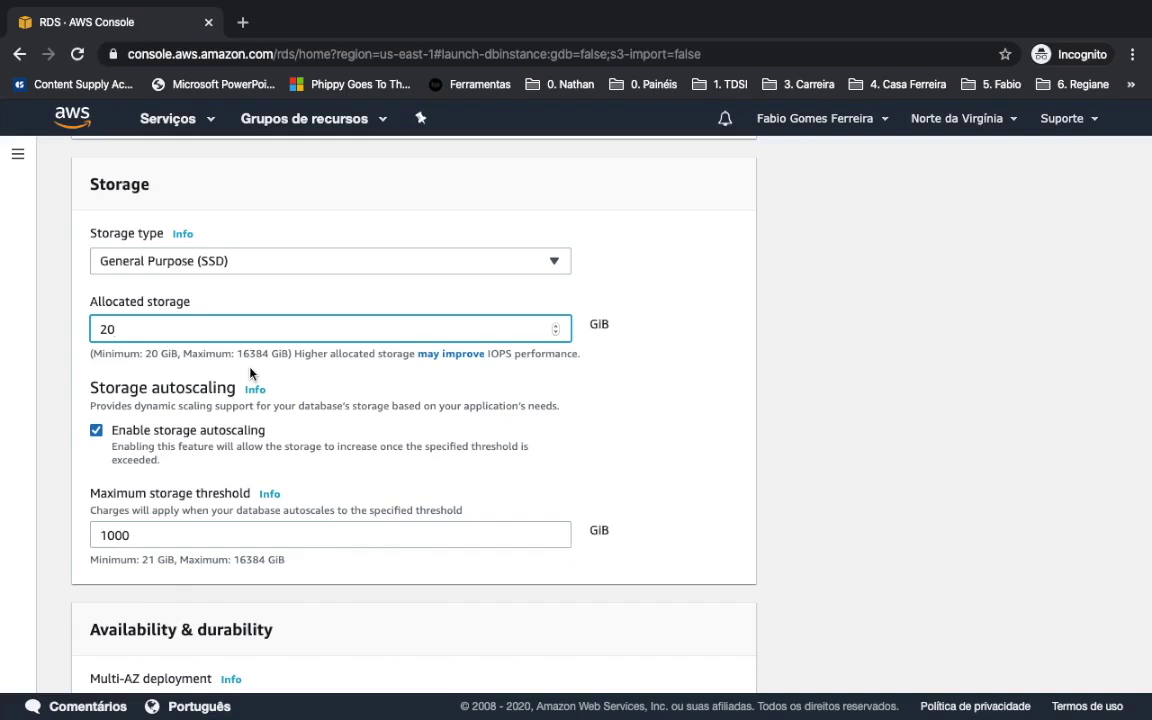
{"action": "scroll", "coordinate": [250, 372], "scroll_direction": "down", "scroll_amount": 2}
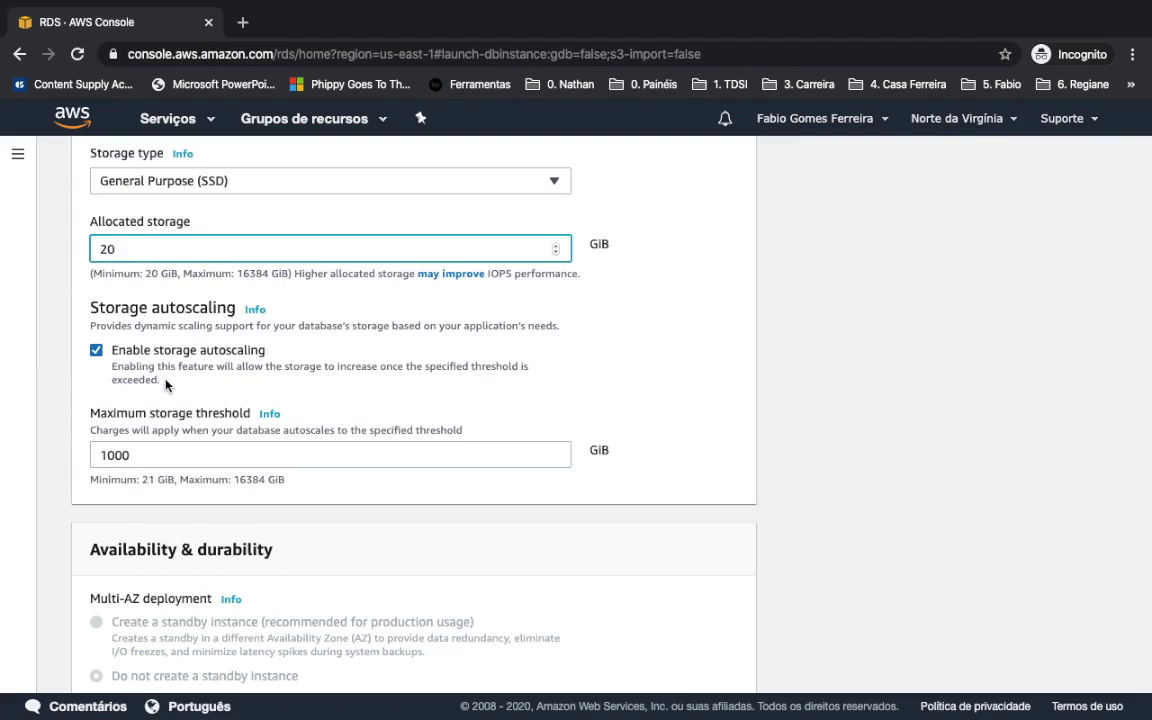
{"action": "scroll", "coordinate": [336, 400], "scroll_direction": "down", "scroll_amount": 1}
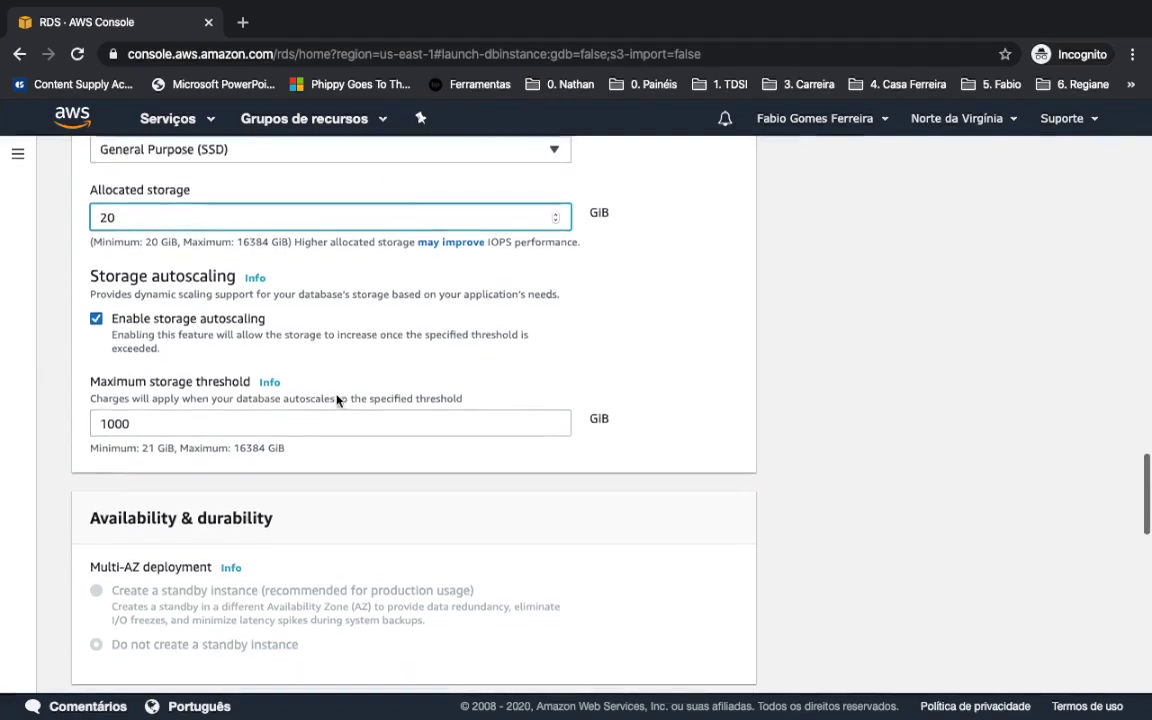
{"action": "scroll", "coordinate": [336, 400], "scroll_direction": "down", "scroll_amount": 1}
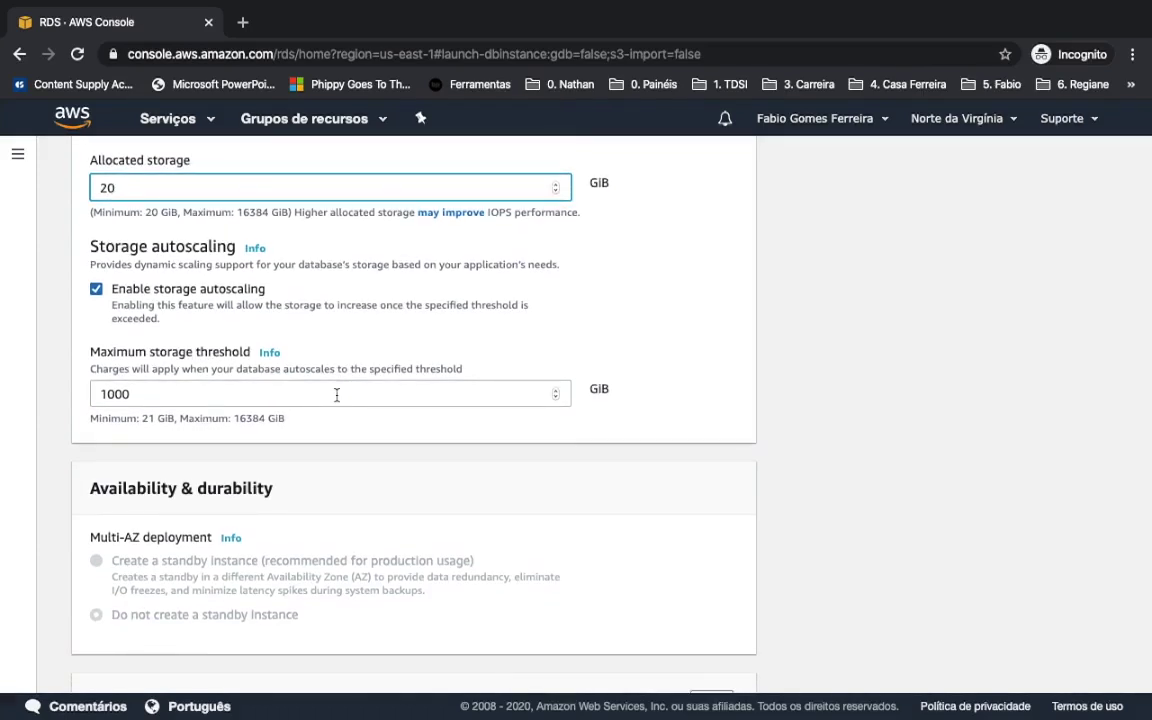
{"action": "scroll", "coordinate": [336, 397], "scroll_direction": "down", "scroll_amount": 1}
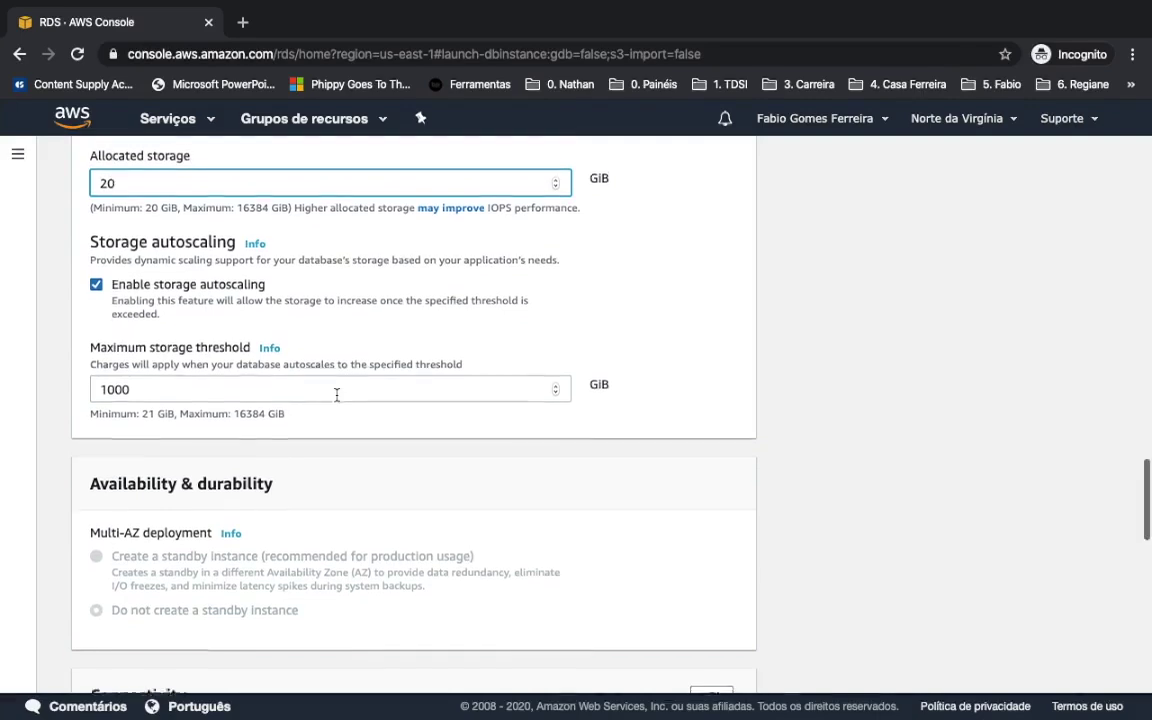
{"action": "scroll", "coordinate": [336, 400], "scroll_direction": "down", "scroll_amount": 1}
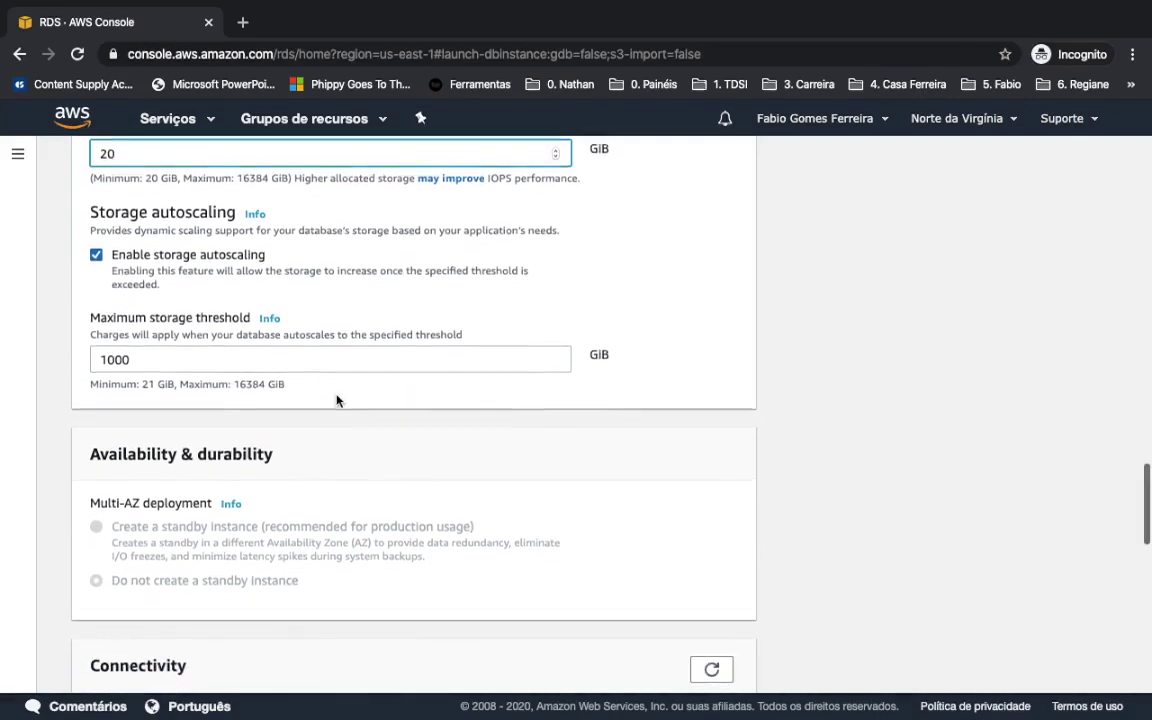
{"action": "scroll", "coordinate": [336, 400], "scroll_direction": "down", "scroll_amount": 3}
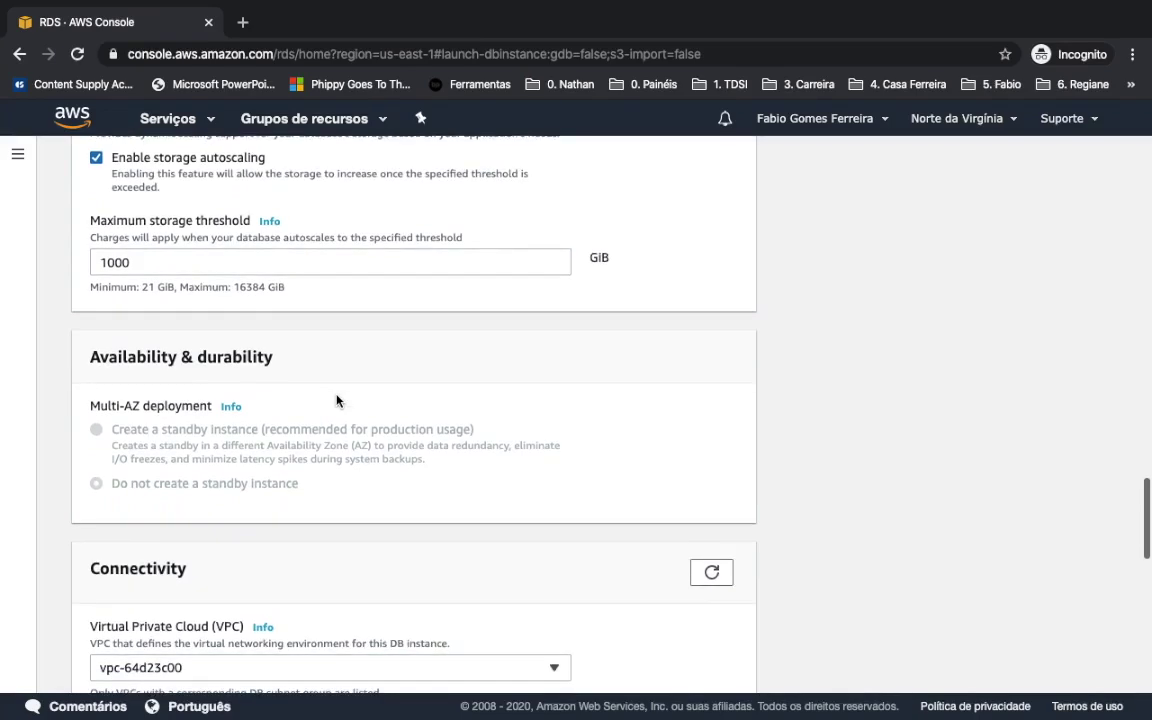
{"action": "scroll", "coordinate": [336, 400], "scroll_direction": "down", "scroll_amount": 2}
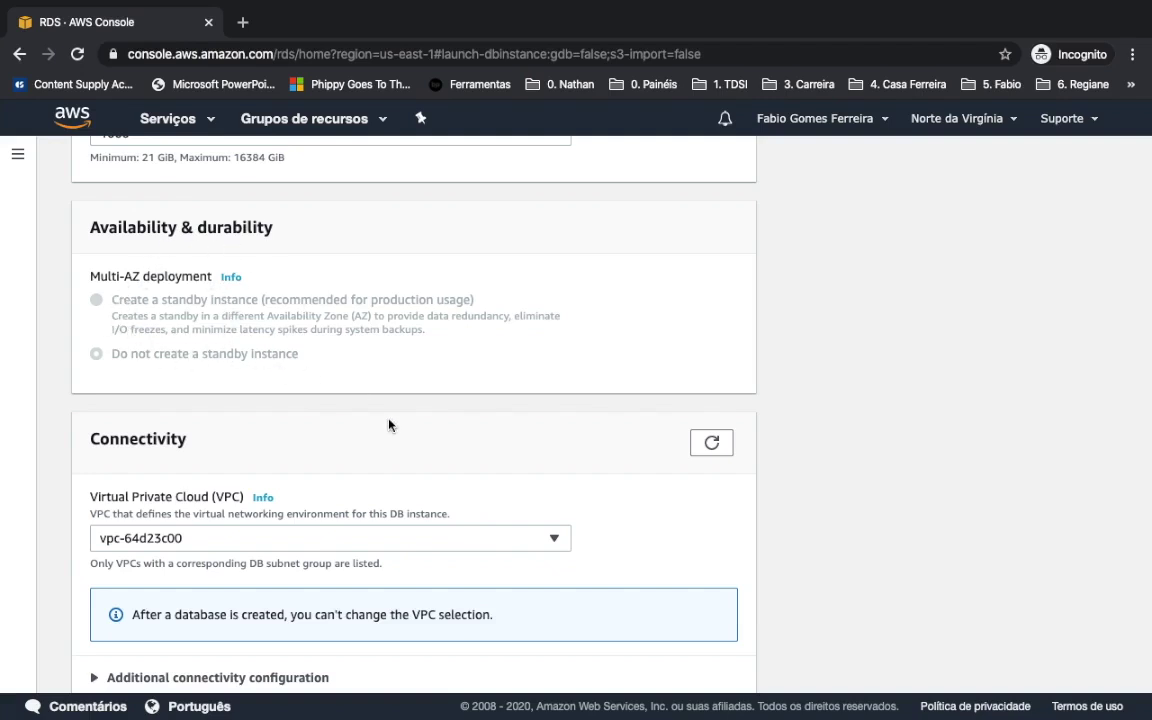
- Check the VPC selection in the connectivity settings, keeping vpc-64d23c00, and expand the additional connectivity configuration
{"action": "scroll", "coordinate": [389, 425], "scroll_direction": "down", "scroll_amount": 3}
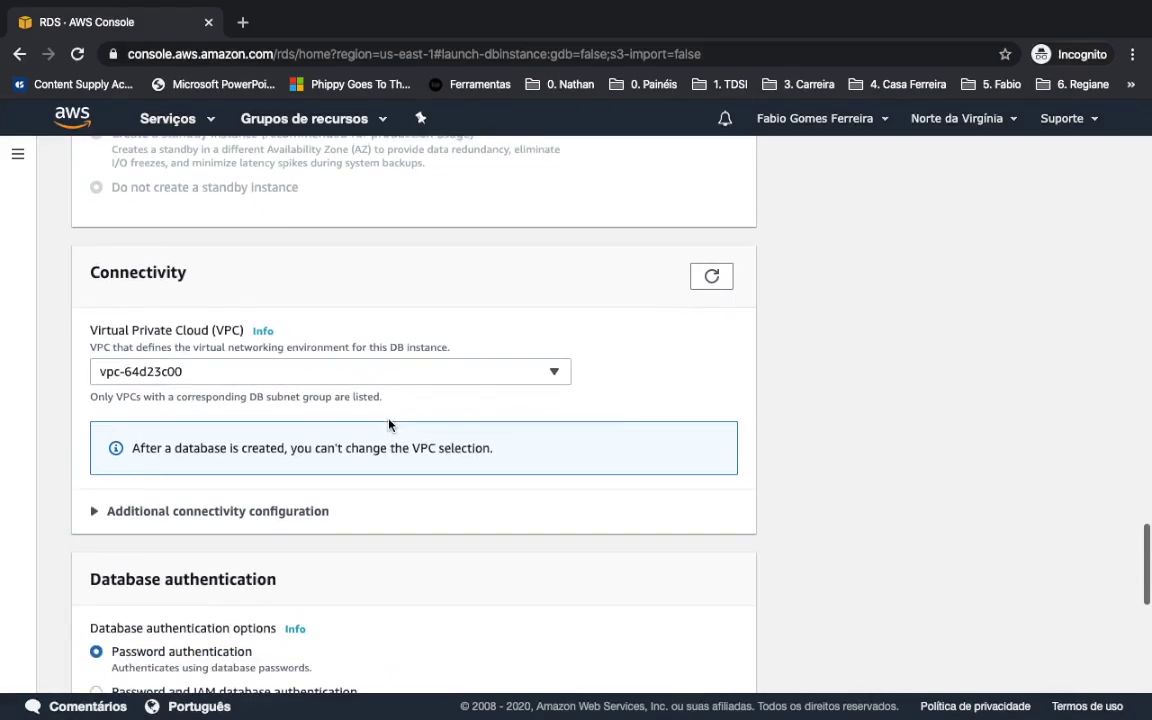
{"action": "scroll", "coordinate": [389, 425], "scroll_direction": "down", "scroll_amount": 1}
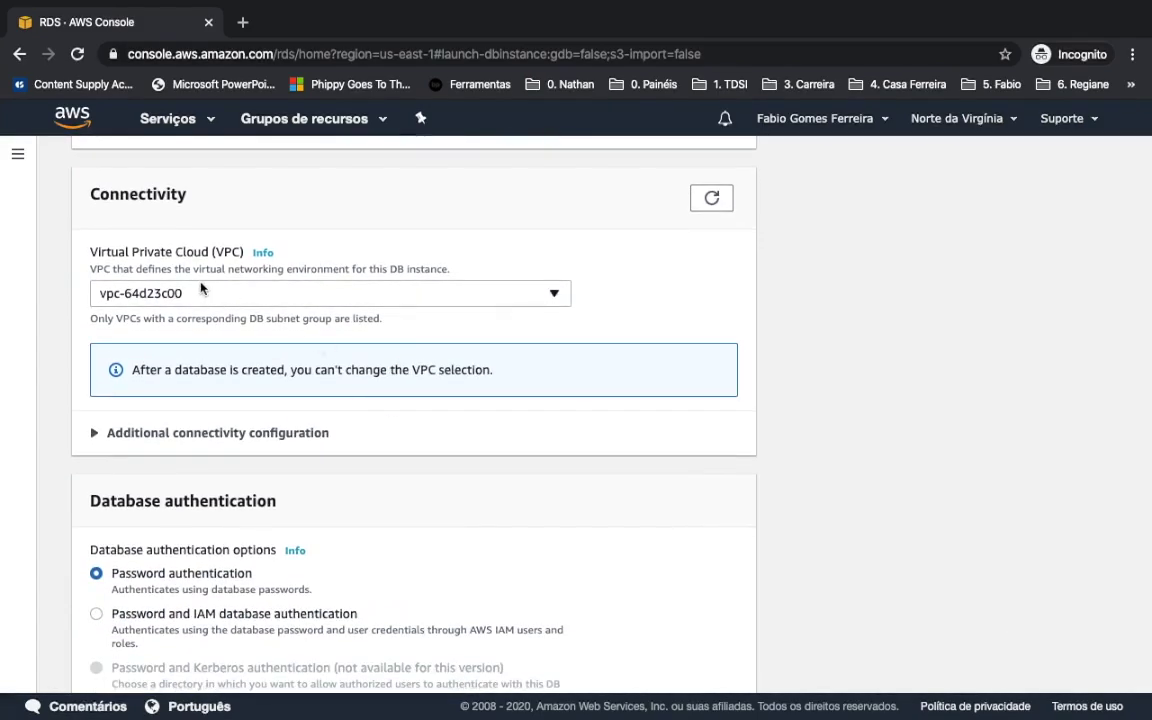
{"action": "left_click", "coordinate": [201, 290]}
{"action": "left_click", "coordinate": [227, 294]}
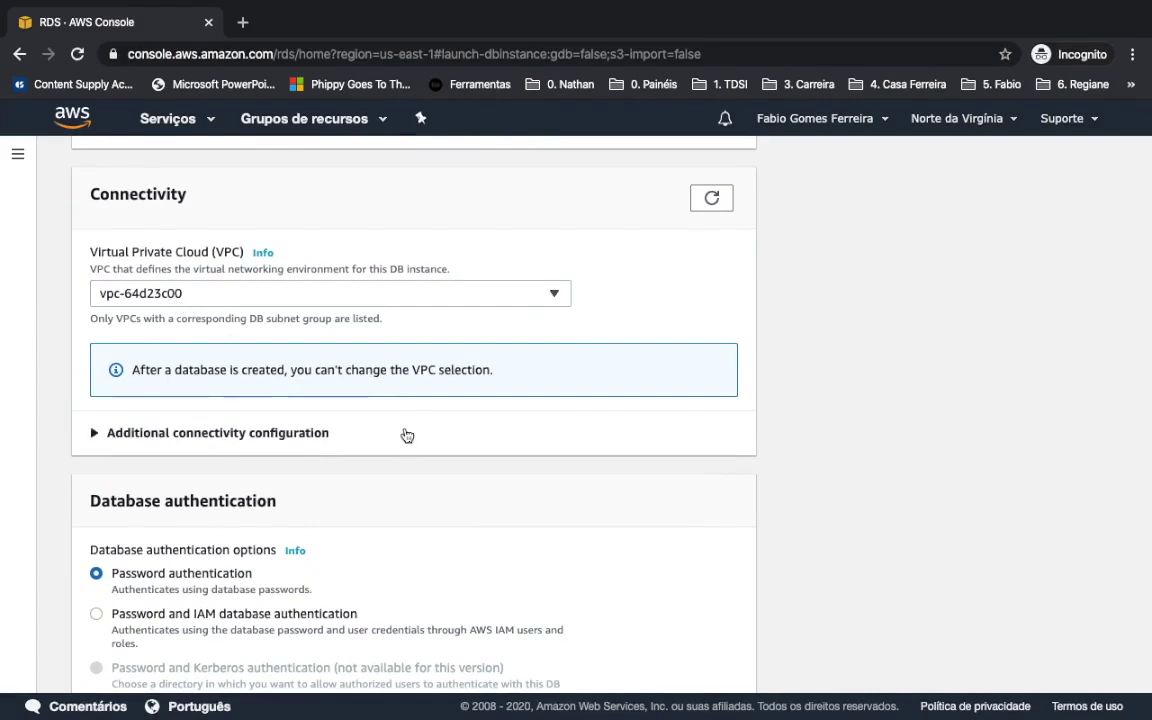
{"action": "scroll", "coordinate": [407, 435], "scroll_direction": "down", "scroll_amount": 2}
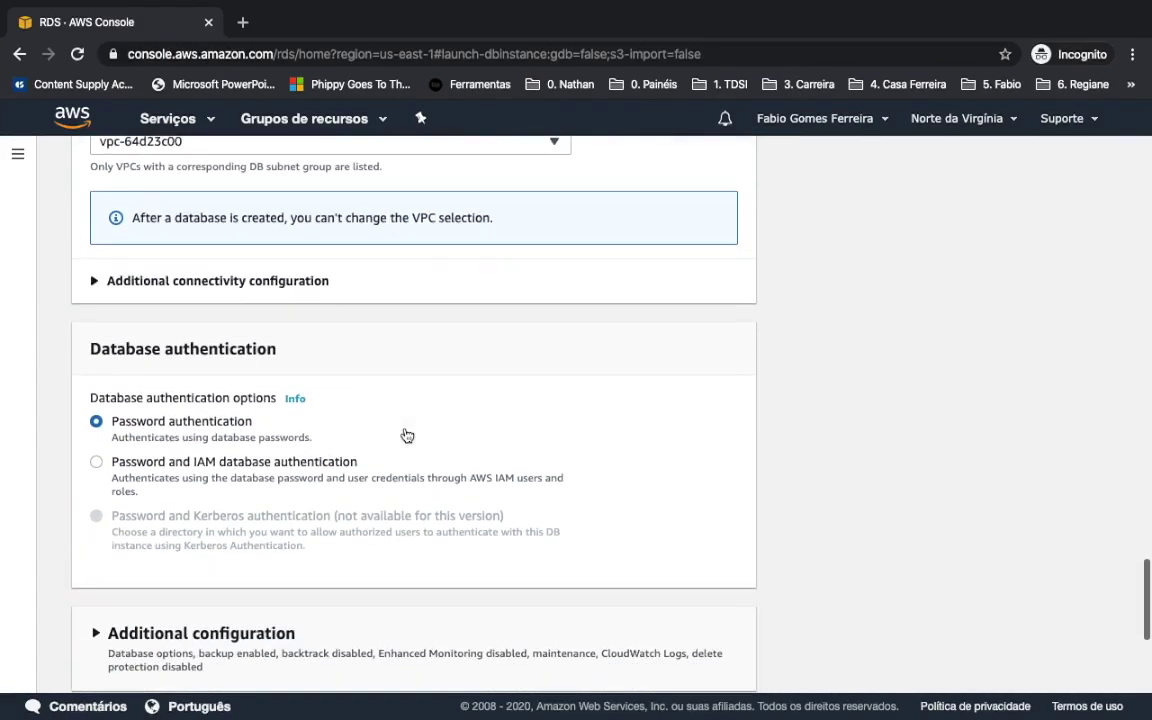
{"action": "left_click", "coordinate": [297, 284]}
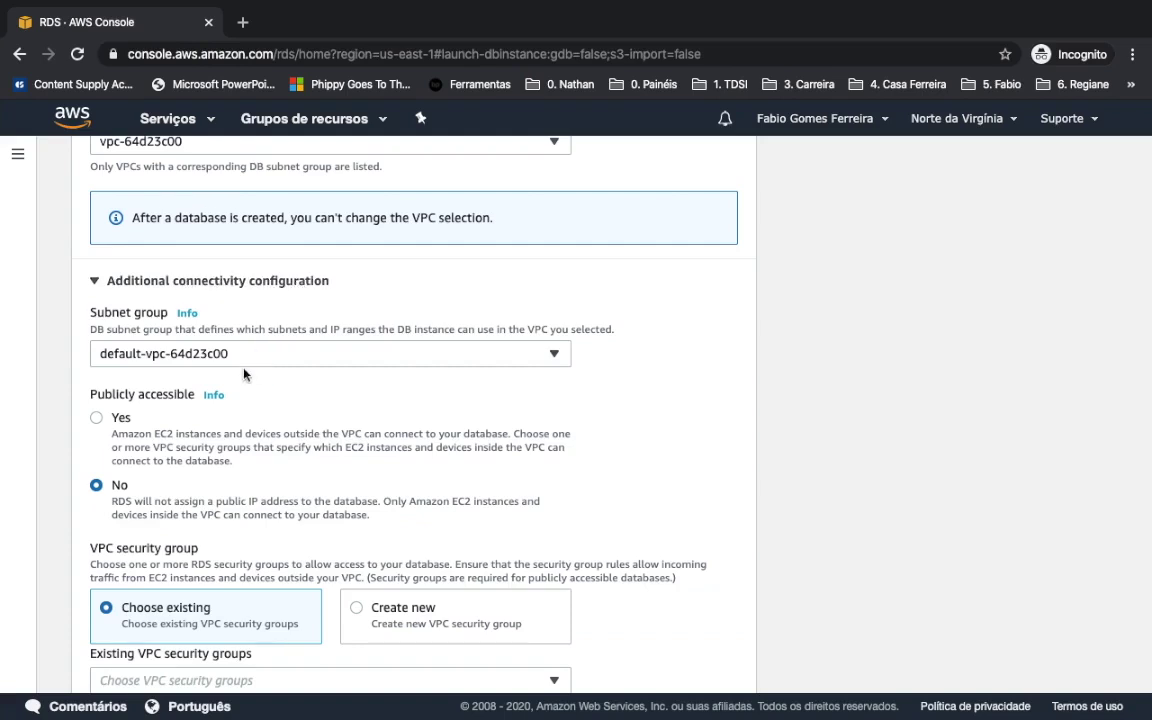
- Examine the public accessibility, VPC security group, availability zone, database port and database authentication options
{"action": "scroll", "coordinate": [263, 362], "scroll_direction": "down", "scroll_amount": 3}
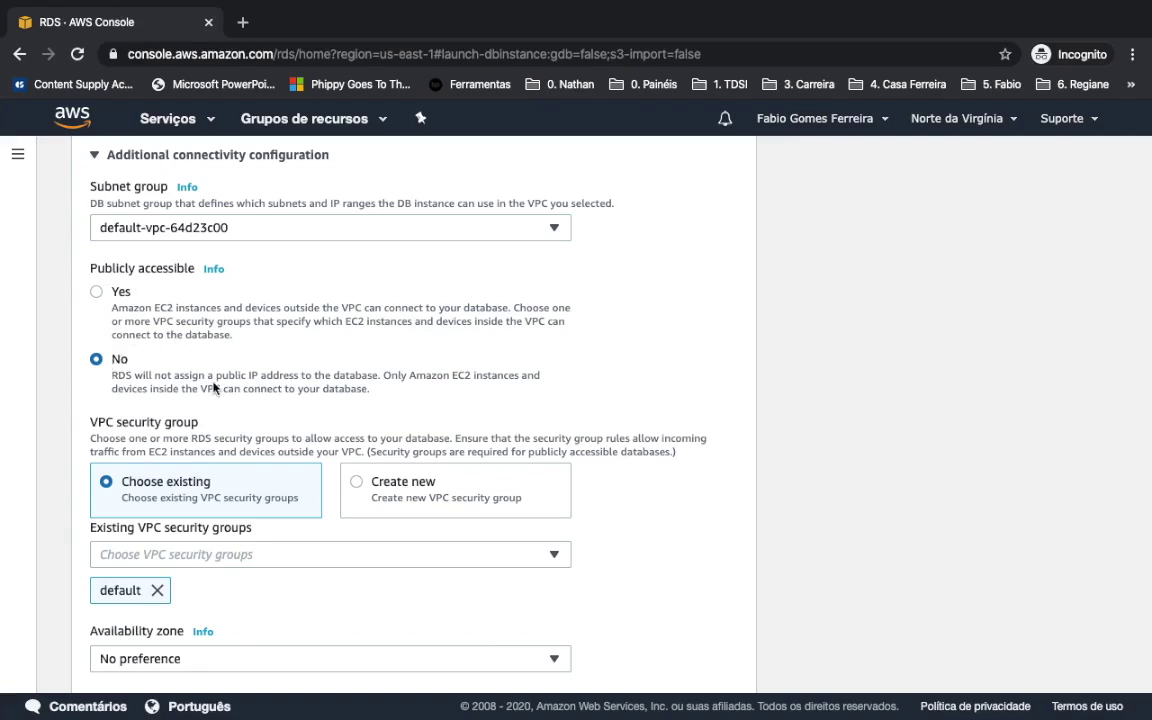
{"action": "scroll", "coordinate": [213, 388], "scroll_direction": "down", "scroll_amount": 2}
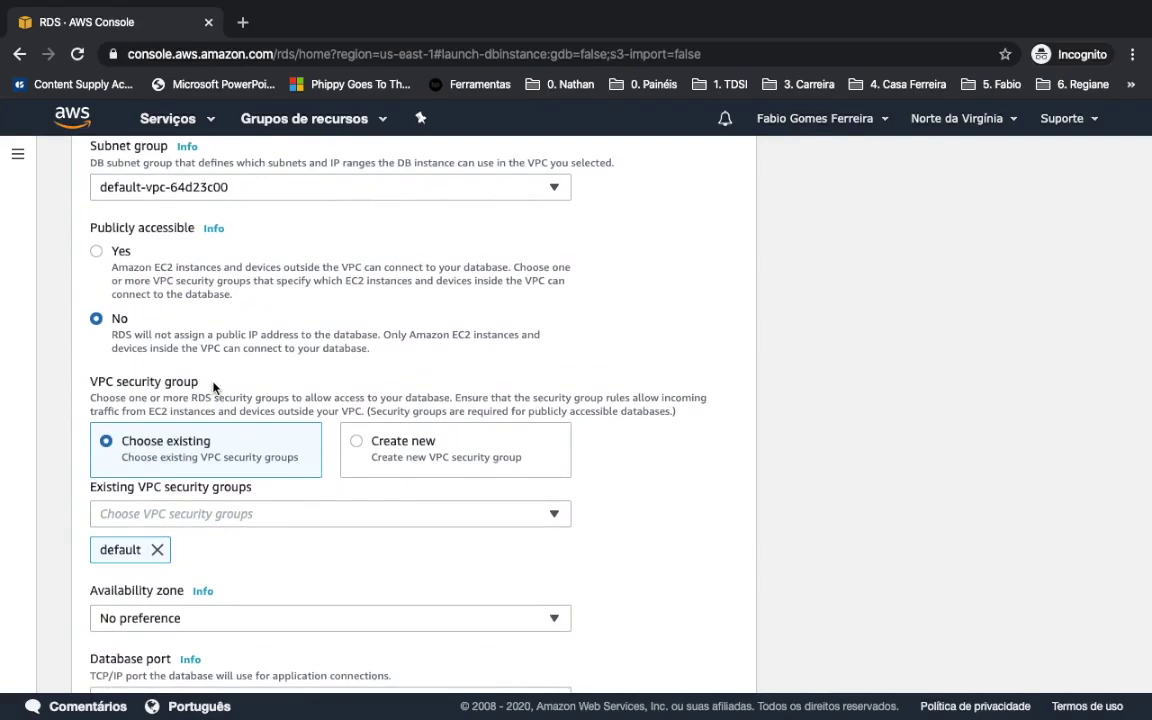
{"action": "scroll", "coordinate": [213, 388], "scroll_direction": "down", "scroll_amount": 2}
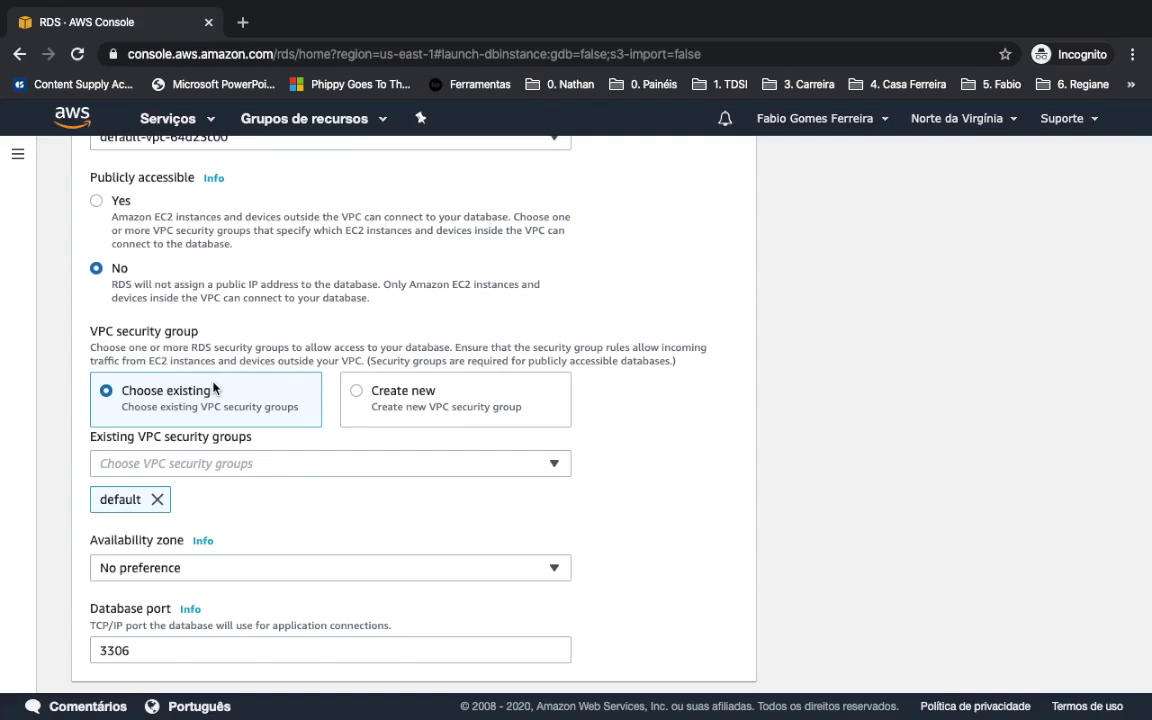
{"action": "scroll", "coordinate": [213, 388], "scroll_direction": "down", "scroll_amount": 3}
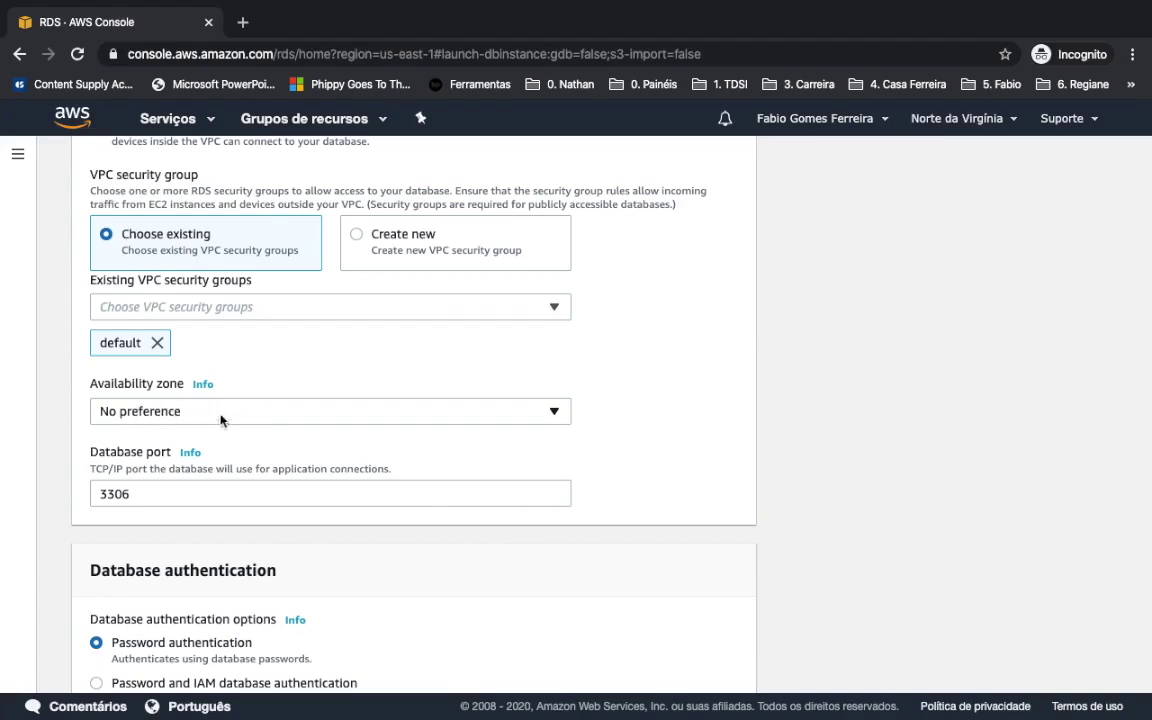
{"action": "scroll", "coordinate": [250, 436], "scroll_direction": "down", "scroll_amount": 2}
{"action": "scroll", "coordinate": [250, 436], "scroll_direction": "down", "scroll_amount": 2}
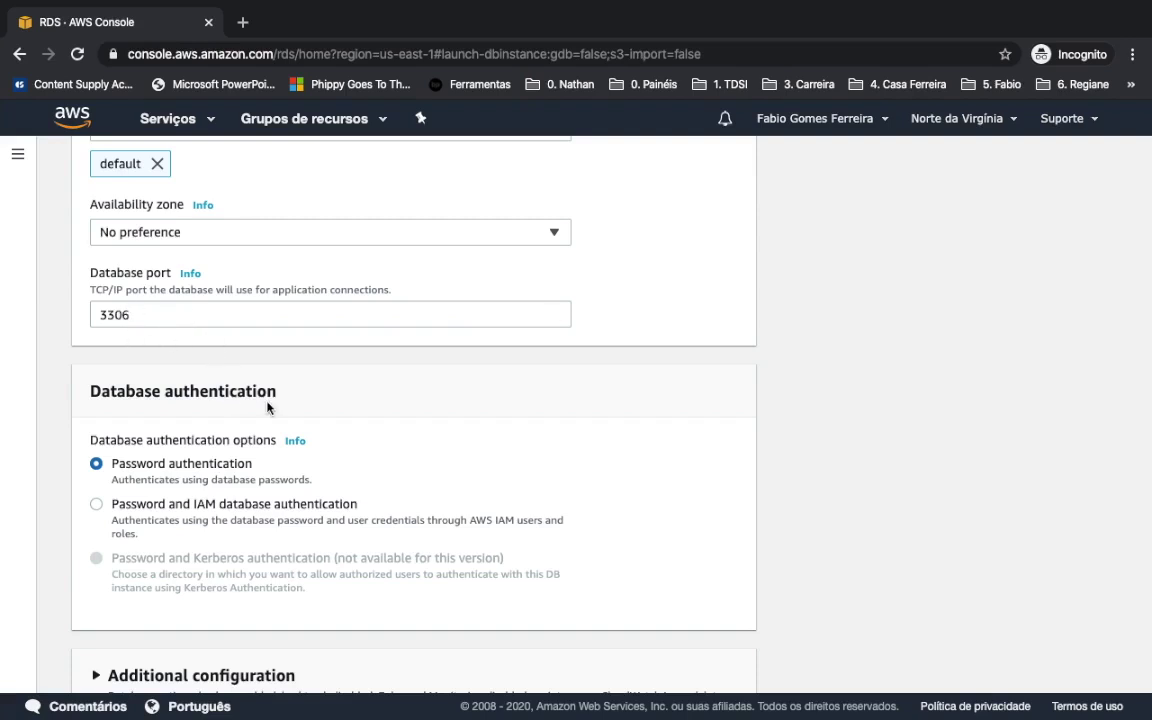
{"action": "scroll", "coordinate": [220, 270], "scroll_direction": "up", "scroll_amount": 1}
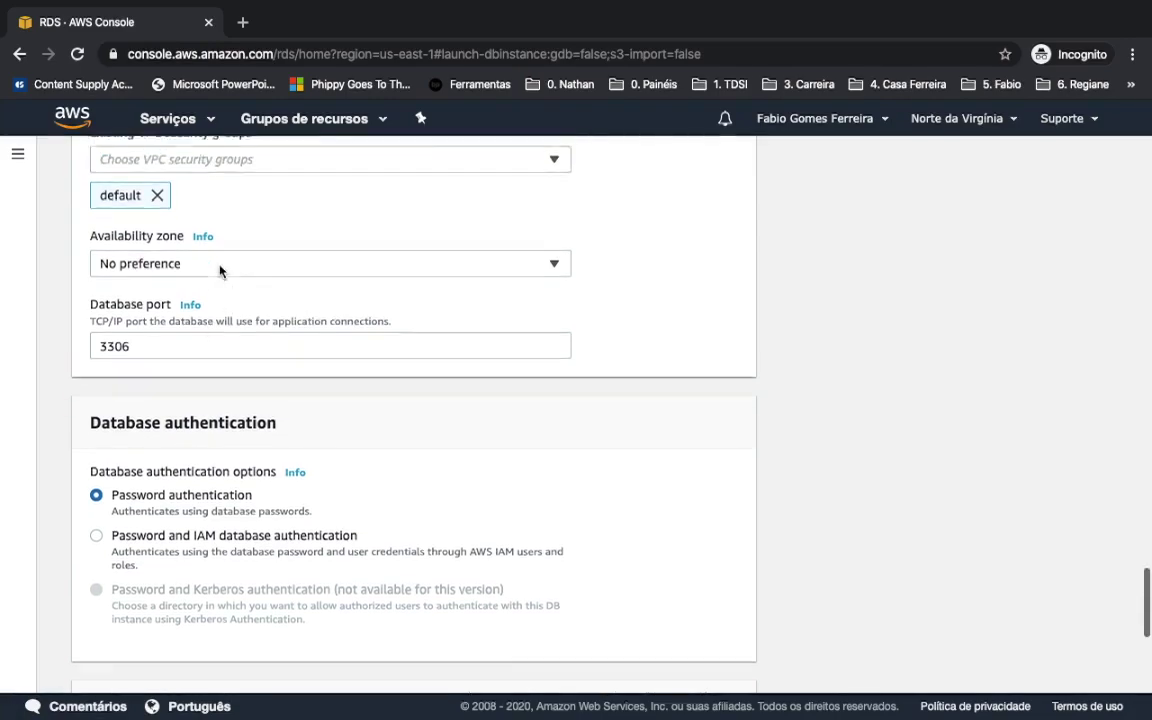
{"action": "scroll", "coordinate": [220, 270], "scroll_direction": "up", "scroll_amount": 2}
{"action": "scroll", "coordinate": [220, 270], "scroll_direction": "up", "scroll_amount": 5}
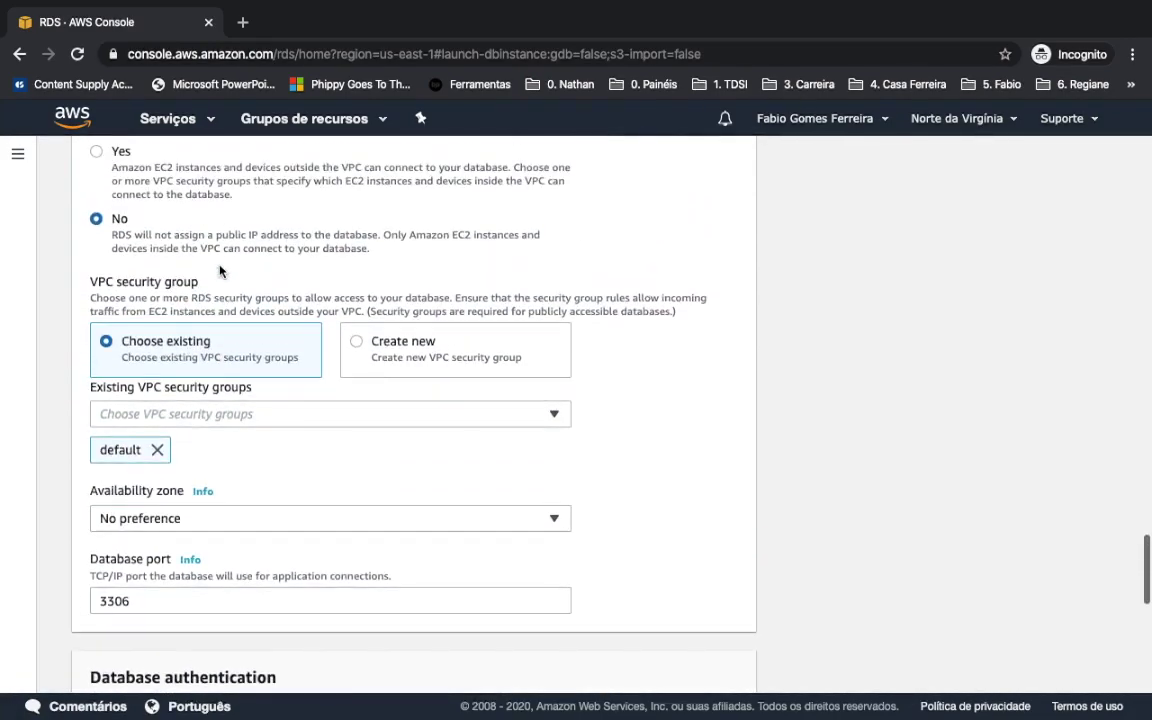
- Expand the additional configuration below the database authentication settings and enter the personal name-based identifier as the initial database name
{"action": "scroll", "coordinate": [220, 270], "scroll_direction": "down", "scroll_amount": 7}
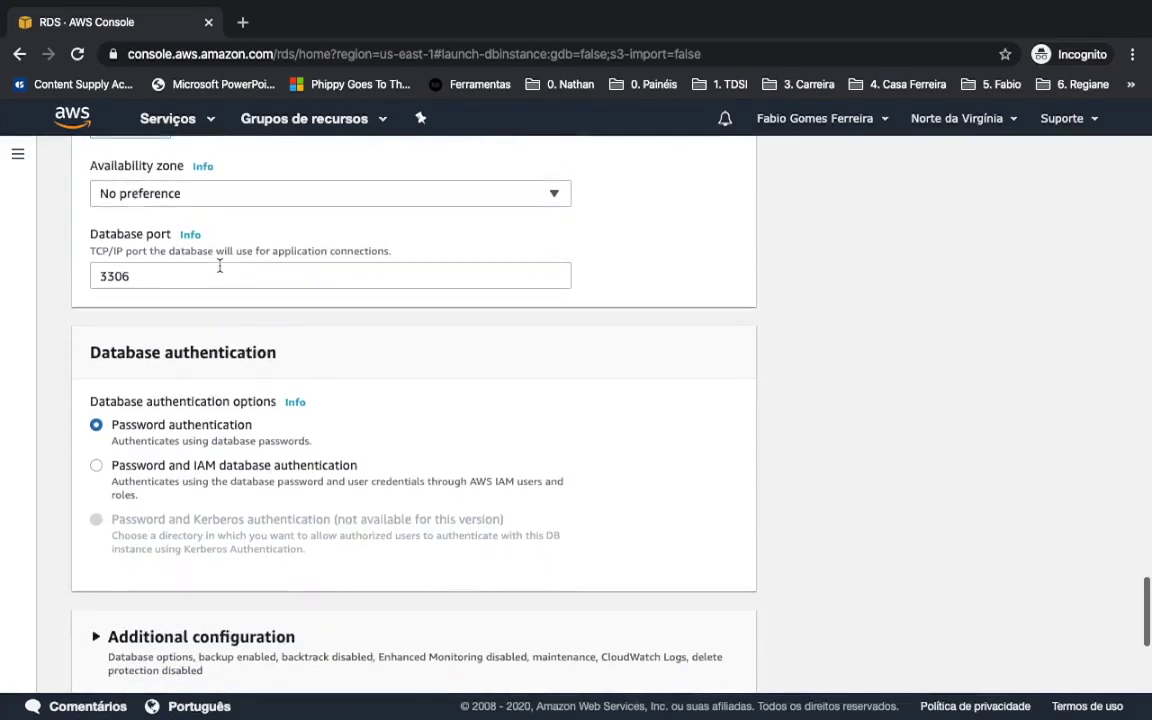
{"action": "scroll", "coordinate": [220, 267], "scroll_direction": "down", "scroll_amount": 3}
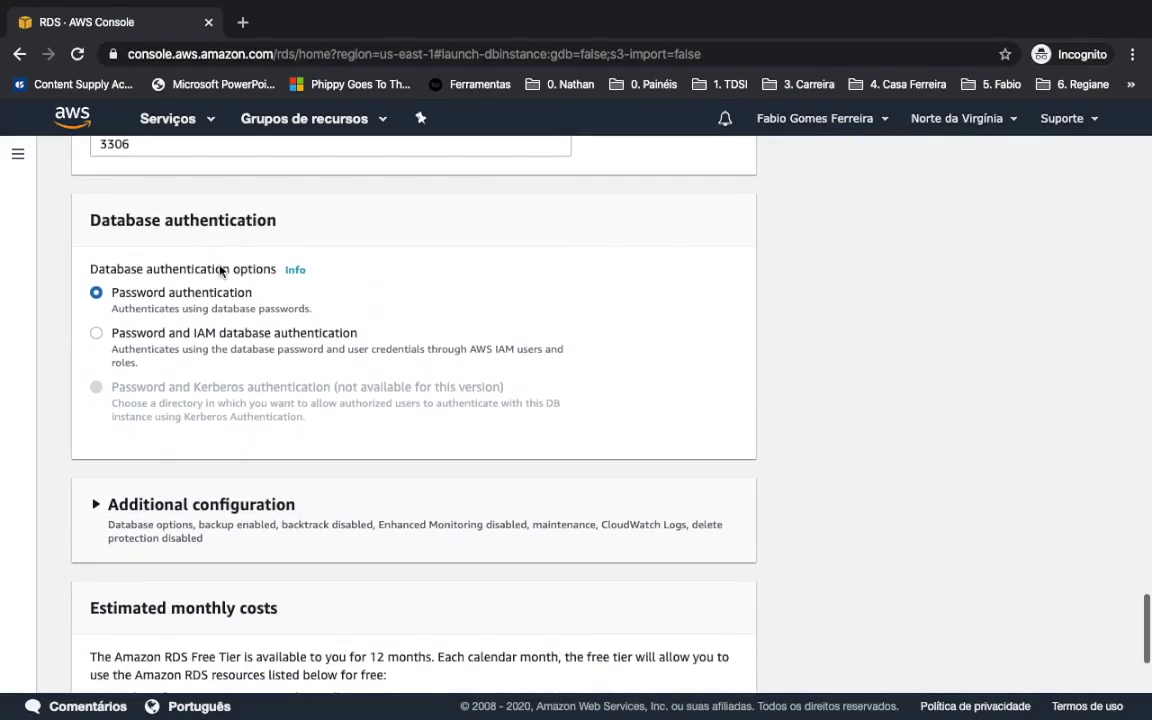
{"action": "left_click_drag", "start_coordinate": [86, 220], "coordinate": [280, 227]}
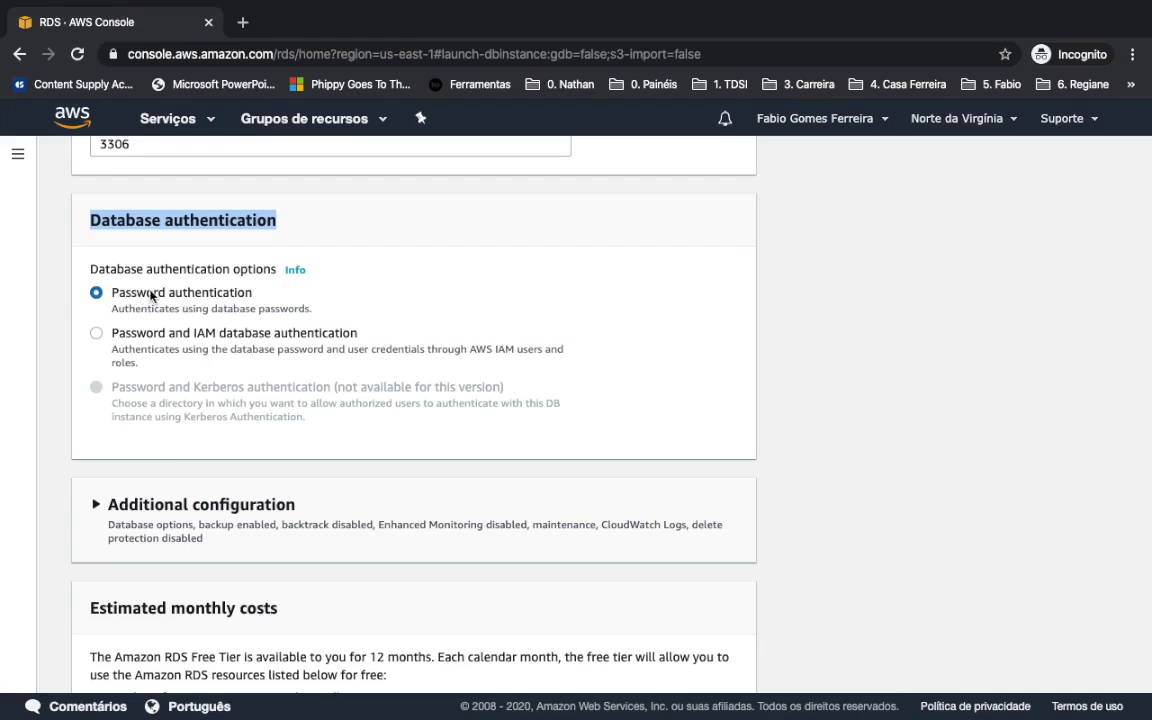
{"action": "scroll", "coordinate": [307, 360], "scroll_direction": "down", "scroll_amount": 4}
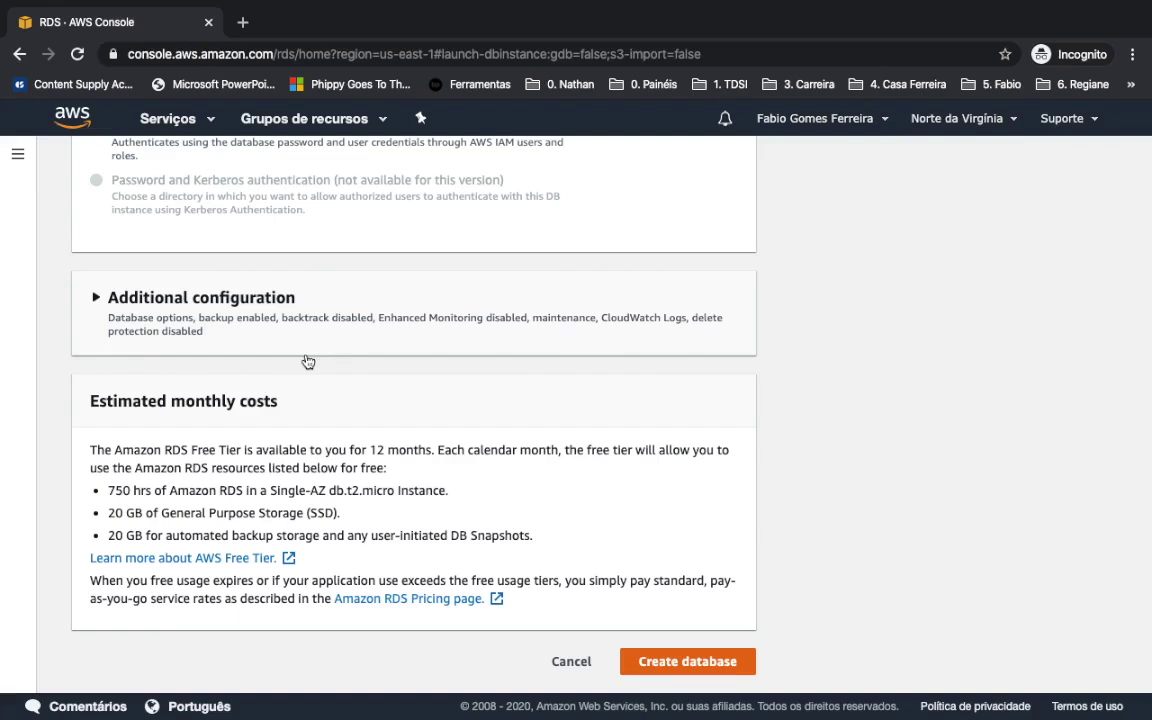
{"action": "left_click", "coordinate": [140, 305]}
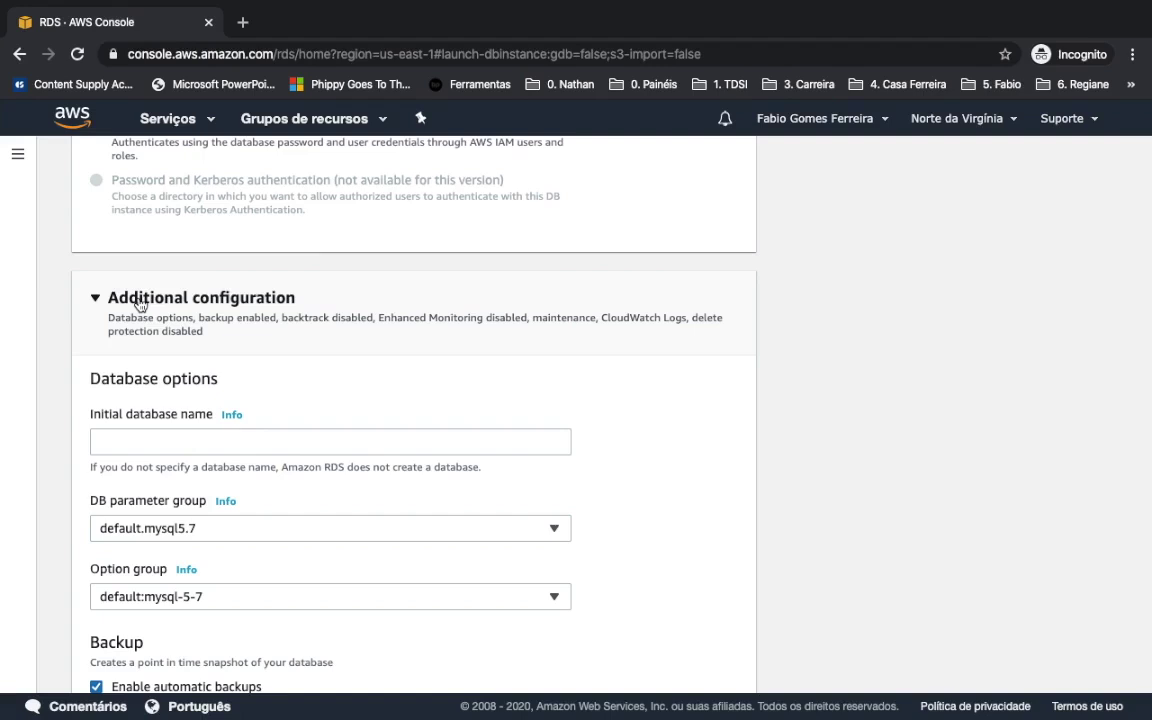
{"action": "left_click", "coordinate": [168, 437]}
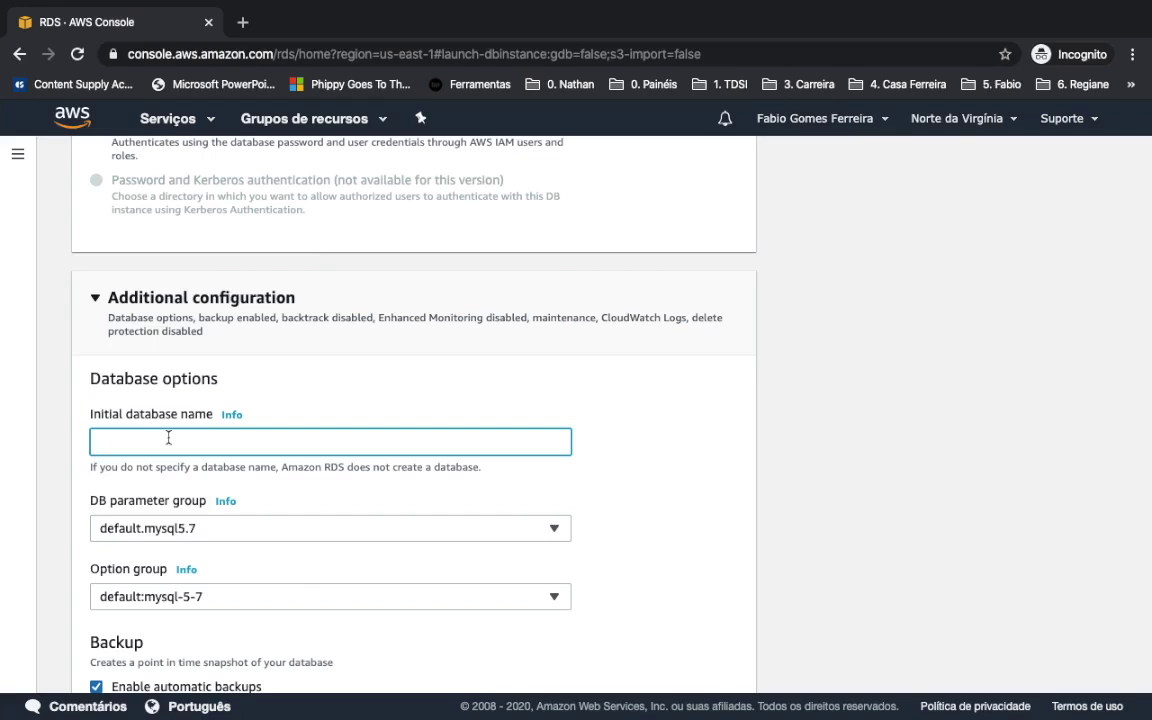
{"action": "type", "text": "fabiogferreira"}
- Review the DB parameter group, option group and automatic backup settings in the additional configuration
{"action": "scroll", "coordinate": [347, 424], "scroll_direction": "down", "scroll_amount": 1}
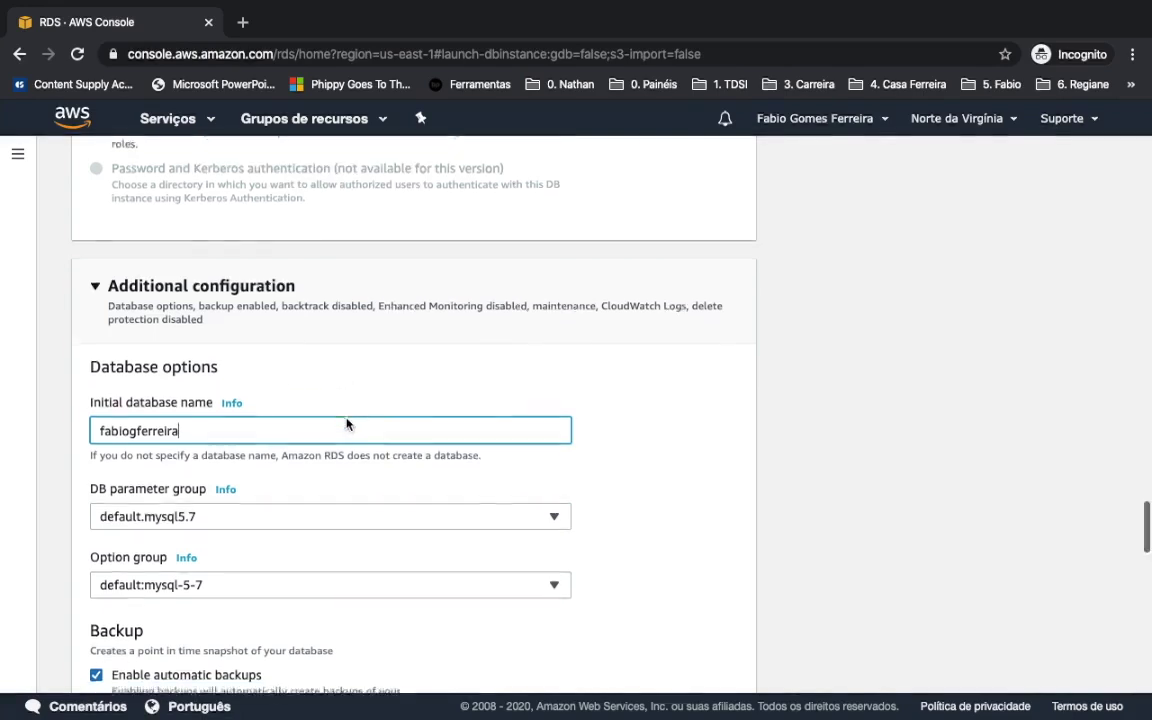
{"action": "scroll", "coordinate": [347, 424], "scroll_direction": "down", "scroll_amount": 3}
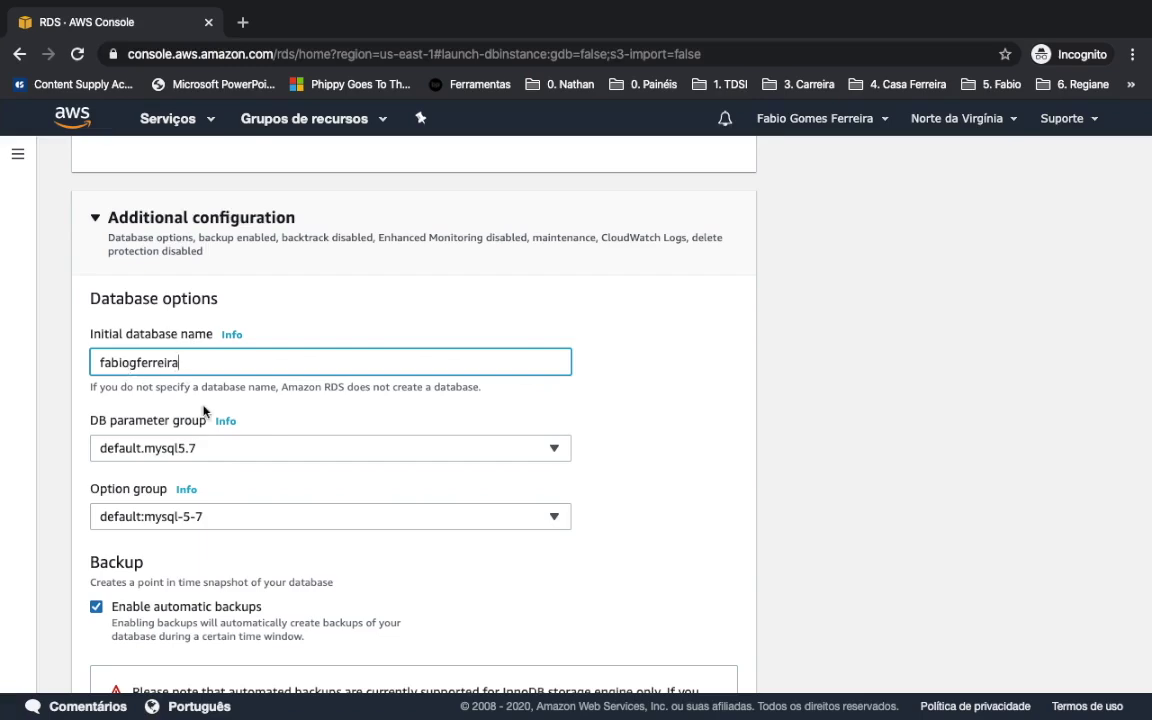
{"action": "scroll", "coordinate": [256, 440], "scroll_direction": "down", "scroll_amount": 2}
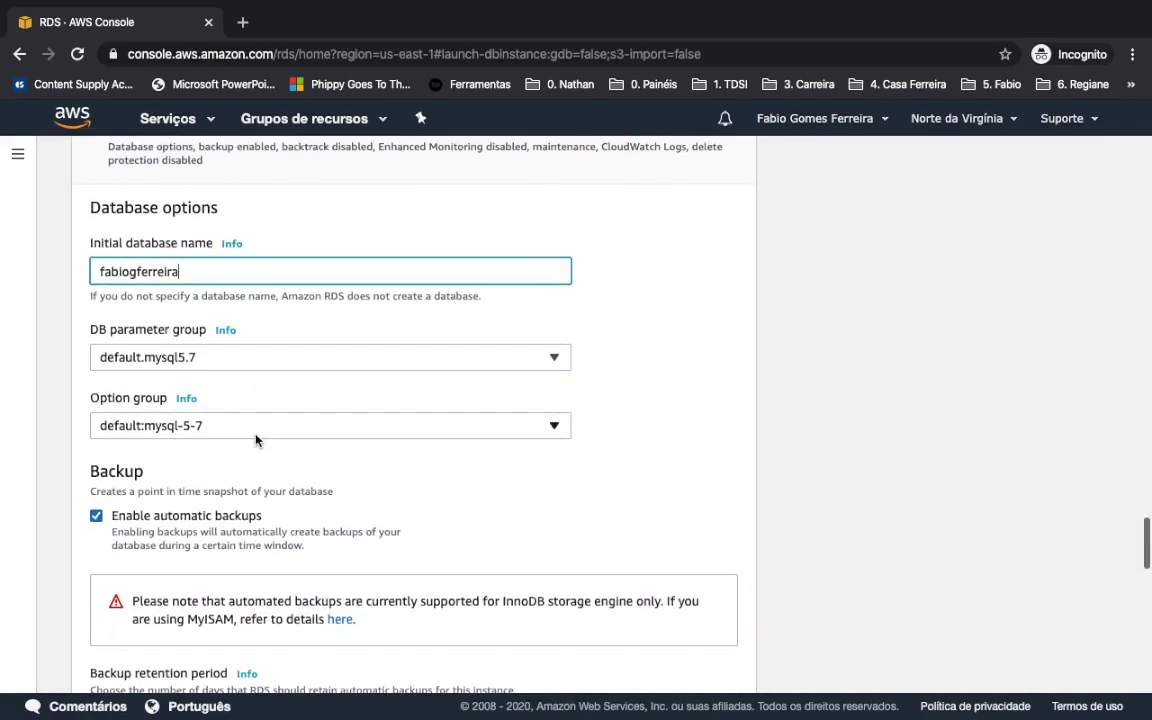
{"action": "scroll", "coordinate": [256, 440], "scroll_direction": "down", "scroll_amount": 2}
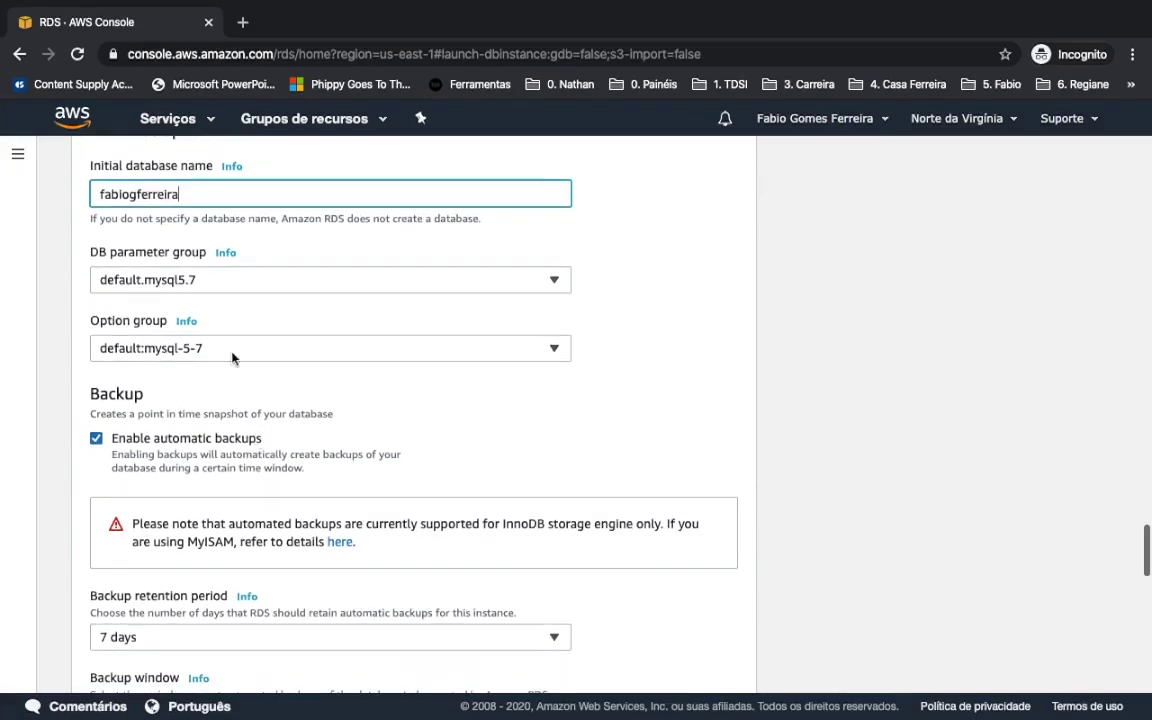
{"action": "scroll", "coordinate": [197, 258], "scroll_direction": "down", "scroll_amount": 2}
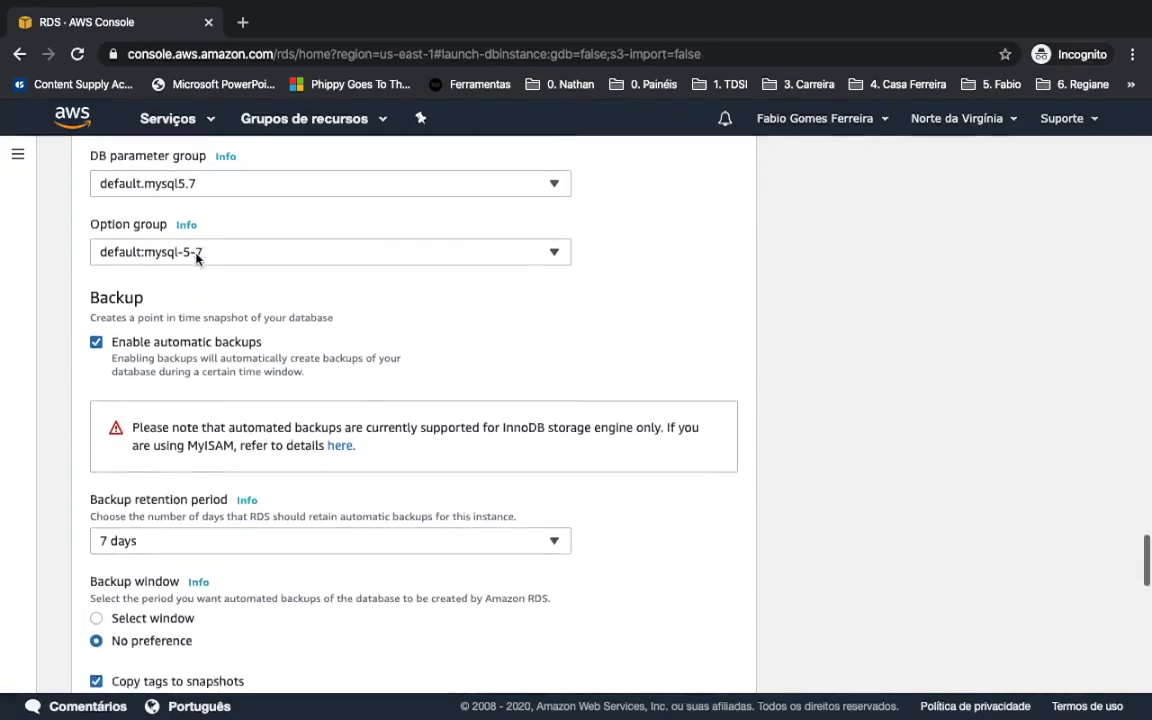
{"action": "scroll", "coordinate": [197, 258], "scroll_direction": "down", "scroll_amount": 2}
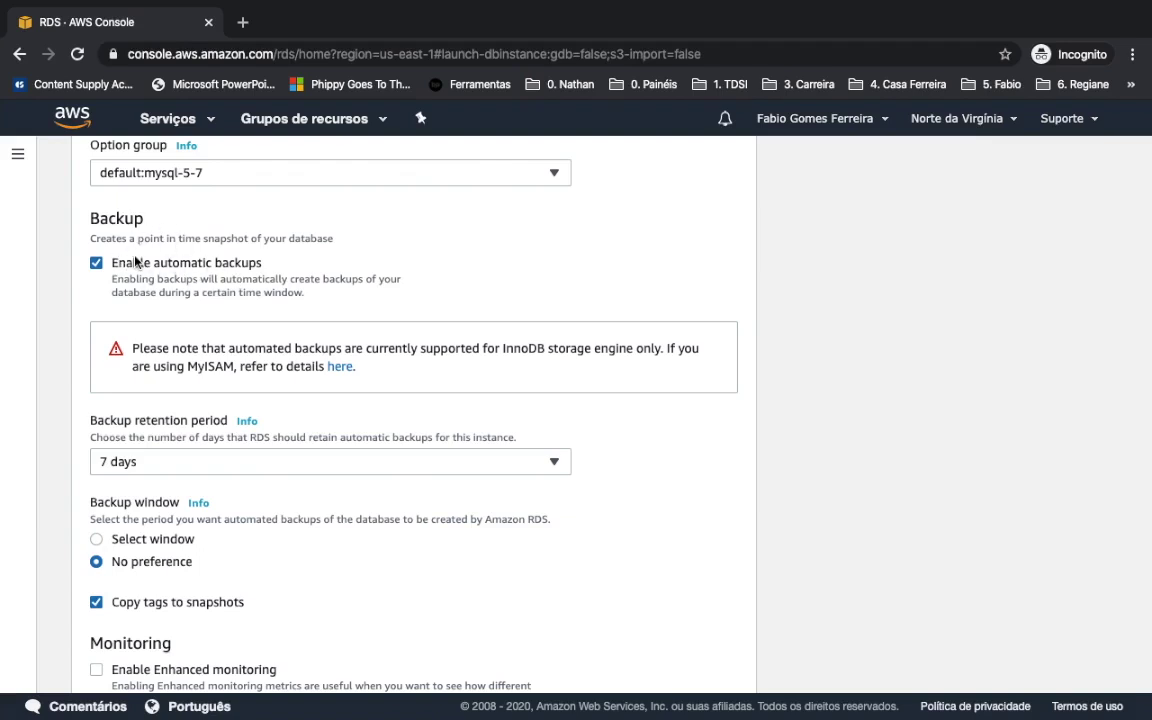
{"action": "scroll", "coordinate": [199, 302], "scroll_direction": "down", "scroll_amount": 2}
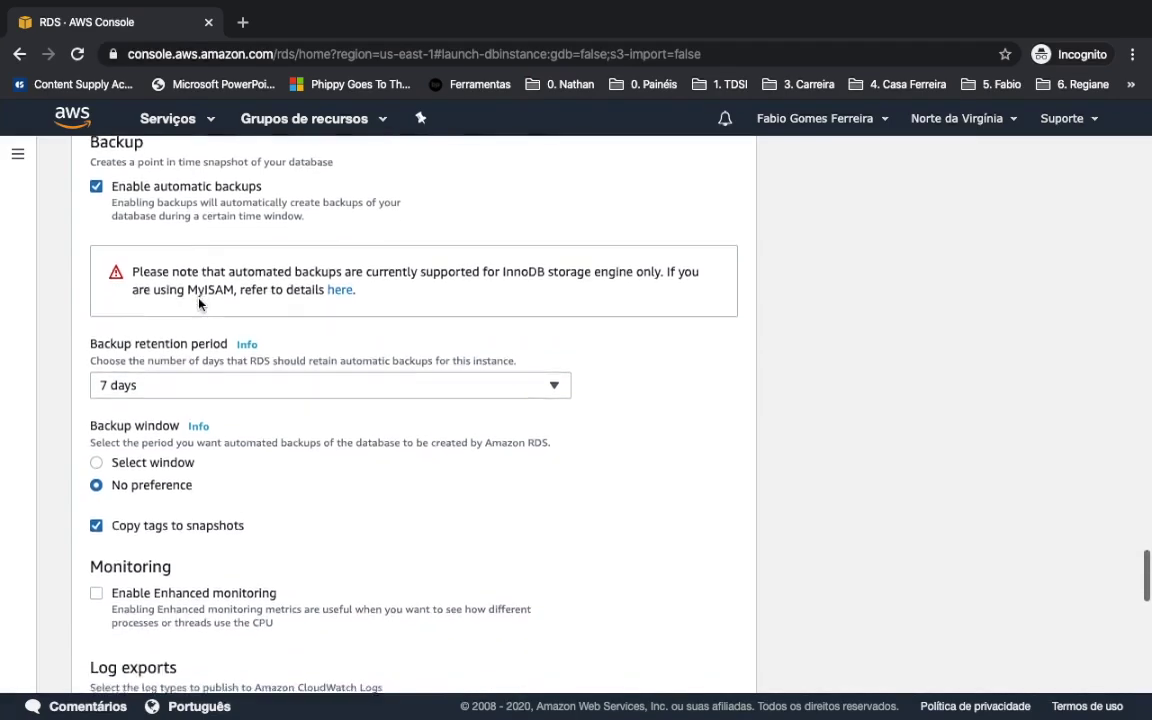
{"action": "scroll", "coordinate": [199, 302], "scroll_direction": "down", "scroll_amount": 1}
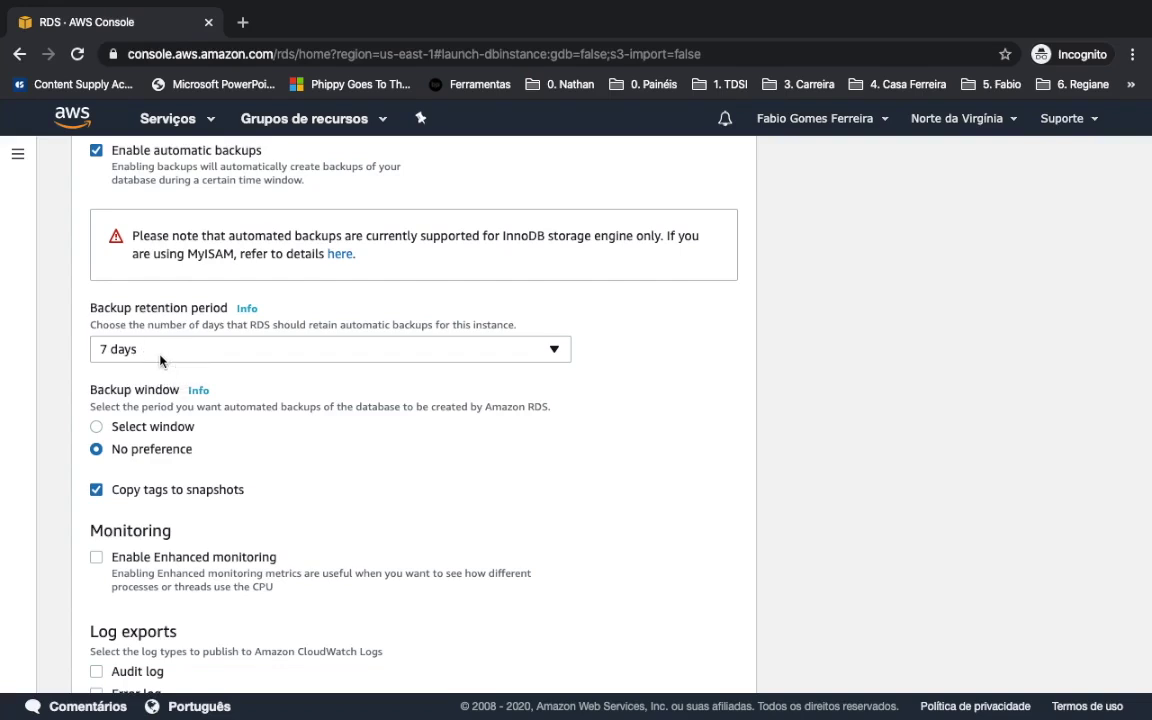
- Try a backup retention period of 1 day, and set it back to 7 days
{"action": "left_click", "coordinate": [196, 352]}
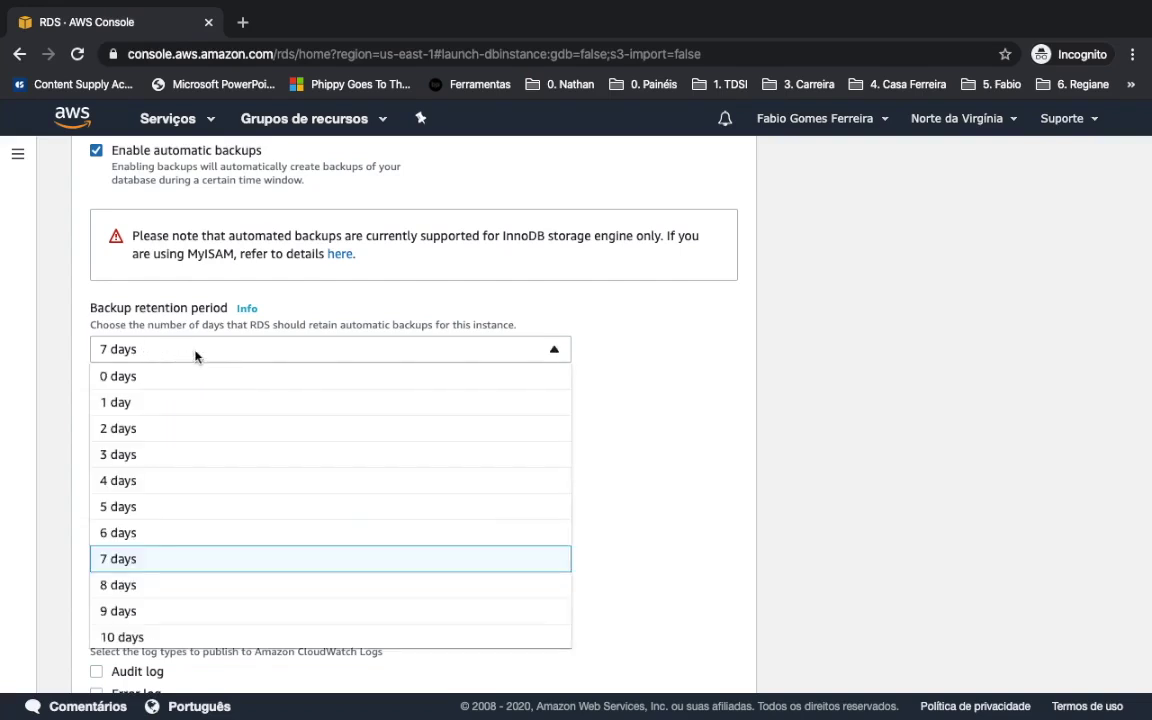
{"action": "left_click", "coordinate": [151, 411]}
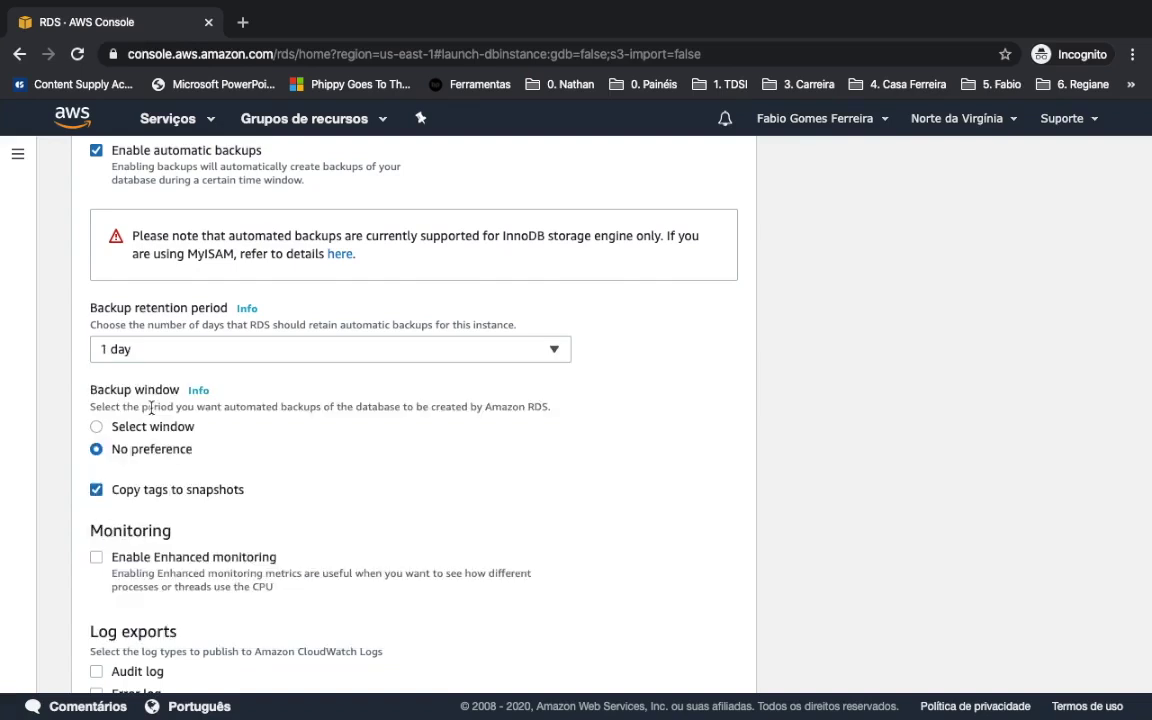
{"action": "left_click", "coordinate": [148, 358]}
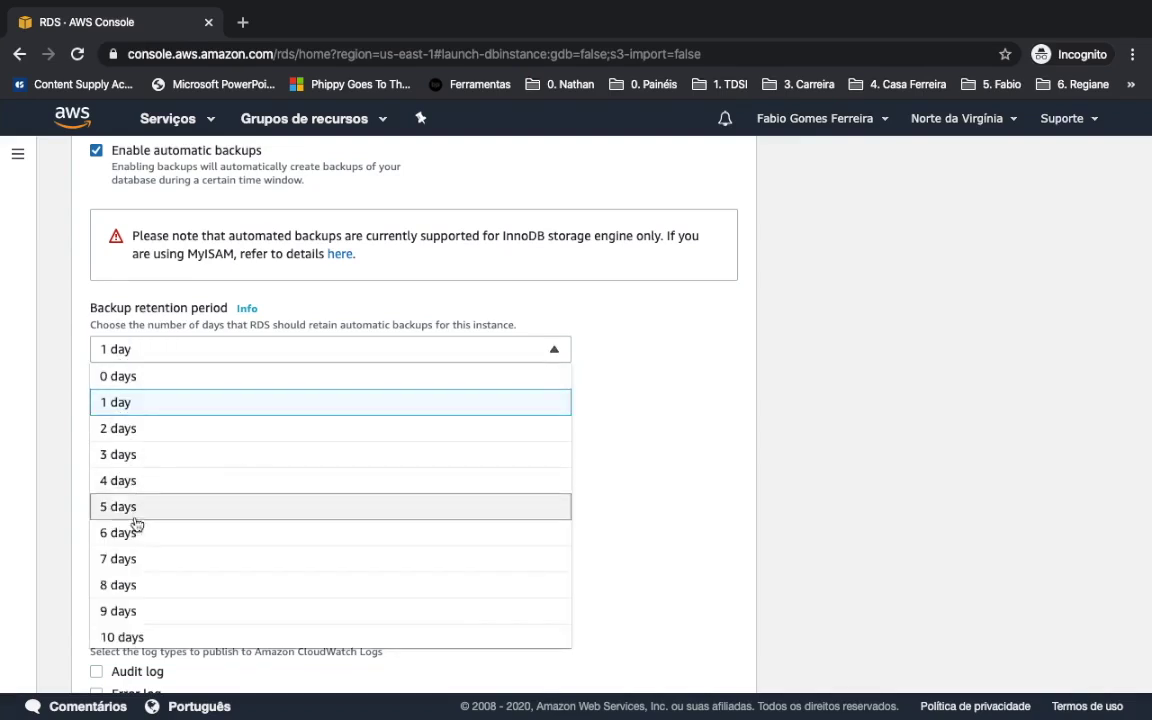
{"action": "left_click", "coordinate": [134, 558]}
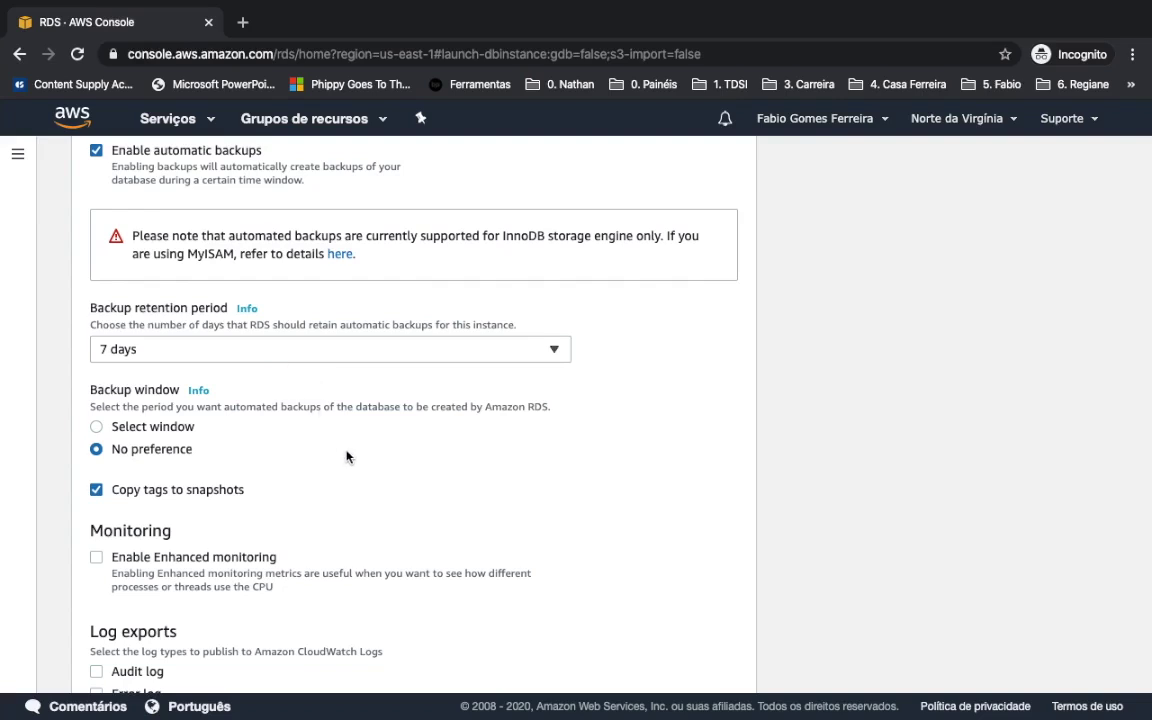
- Choose a specific backup window instead of no preference, with its start time set to 01:00 UTC
{"action": "scroll", "coordinate": [346, 457], "scroll_direction": "down", "scroll_amount": 2}
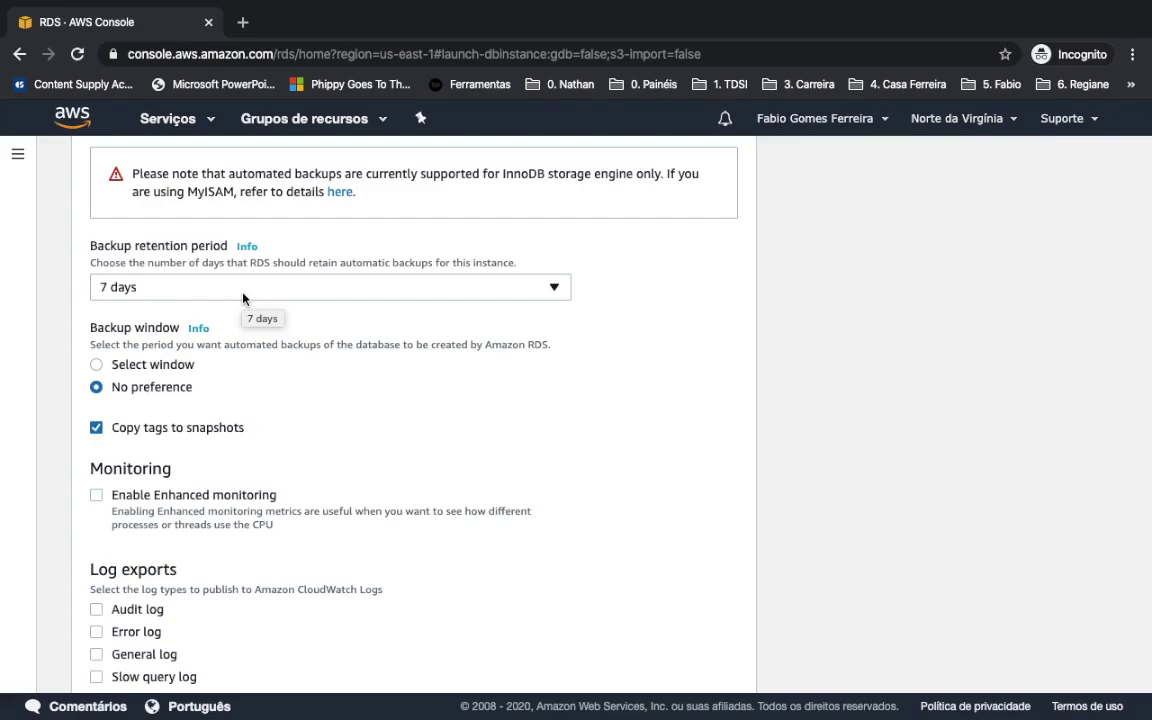
{"action": "scroll", "coordinate": [243, 298], "scroll_direction": "up", "scroll_amount": 15}
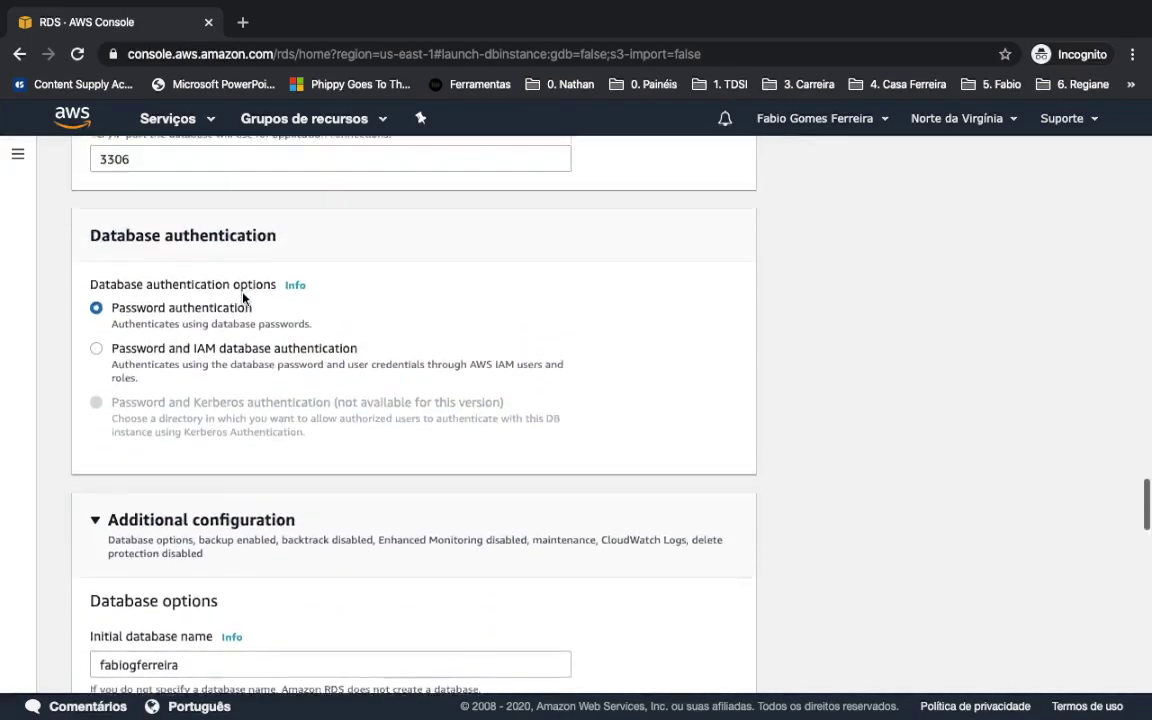
{"action": "scroll", "coordinate": [243, 298], "scroll_direction": "up", "scroll_amount": 5}
{"action": "scroll", "coordinate": [244, 299], "scroll_direction": "down", "scroll_amount": 10}
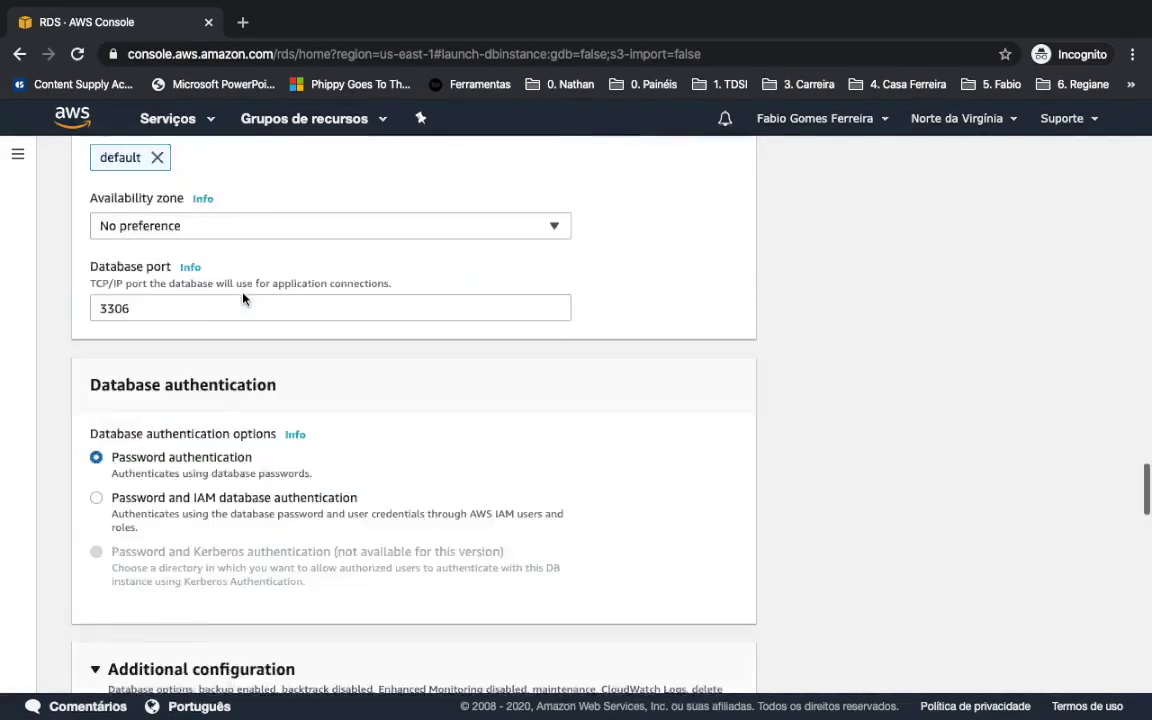
{"action": "scroll", "coordinate": [245, 300], "scroll_direction": "down", "scroll_amount": 6}
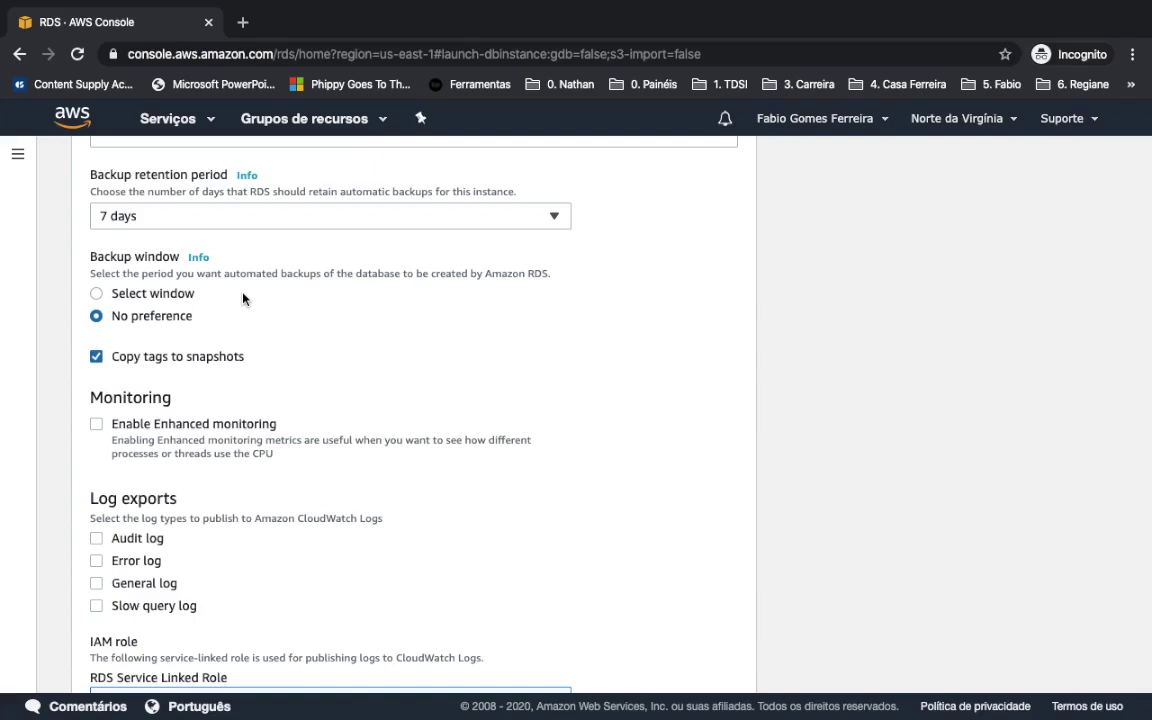
{"action": "left_click", "coordinate": [174, 295]}
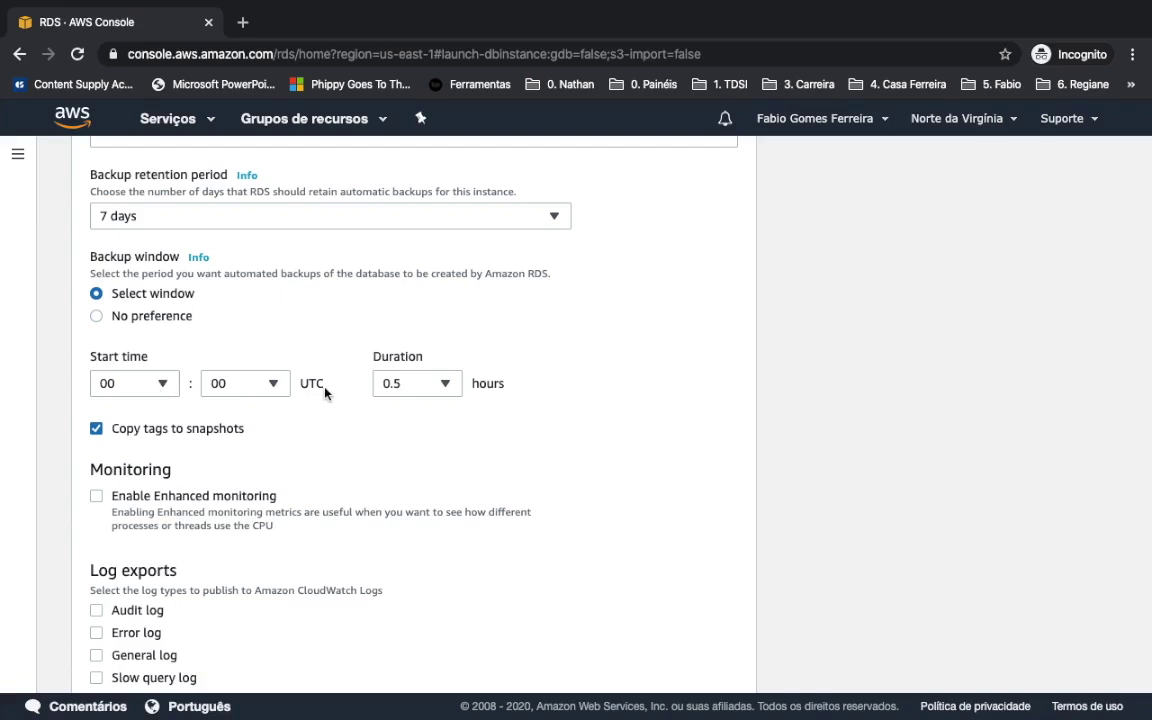
{"action": "left_click_drag", "start_coordinate": [324, 386], "coordinate": [301, 386]}
{"action": "left_click", "coordinate": [165, 384]}
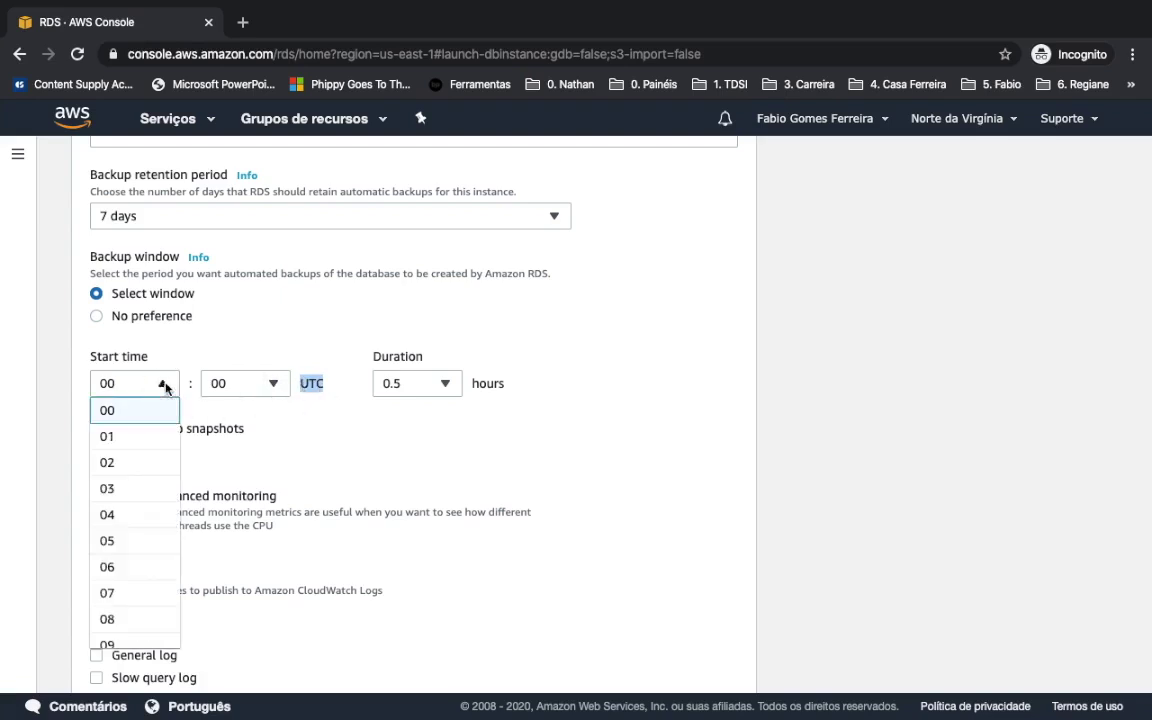
{"action": "left_click", "coordinate": [145, 438]}
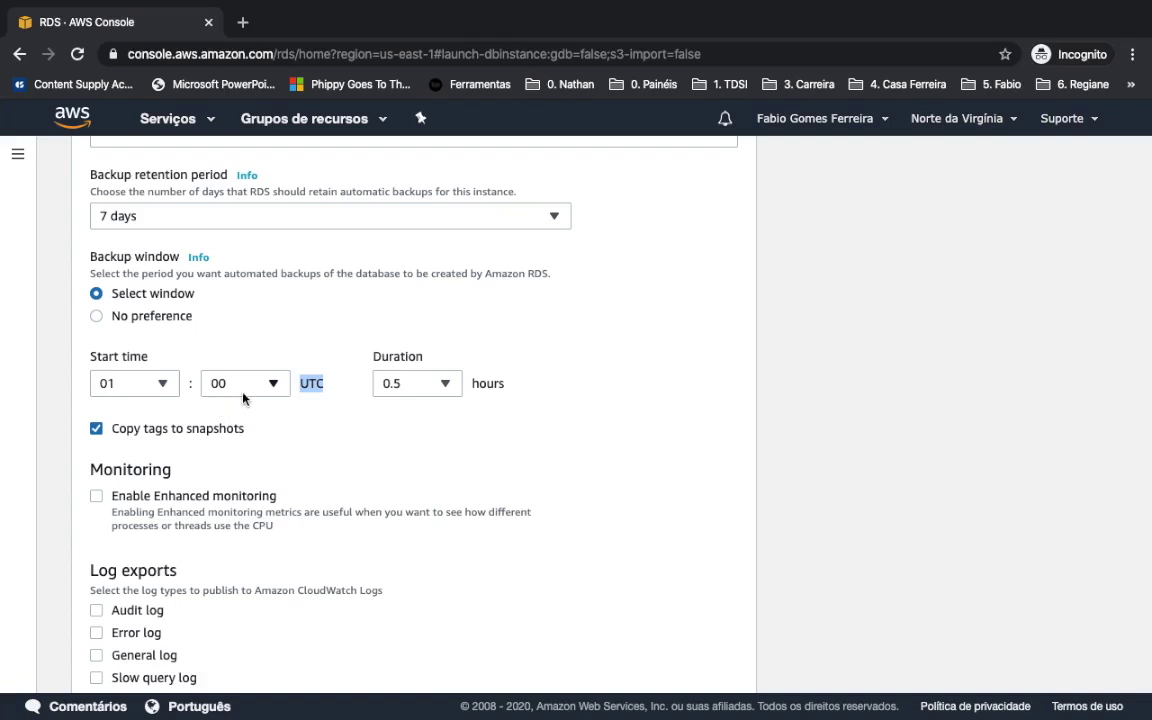
- Set the backup window's duration to 1 hour
{"action": "left_click", "coordinate": [310, 398]}
{"action": "double_click", "coordinate": [311, 385]}
{"action": "left_click", "coordinate": [395, 420]}
{"action": "left_click", "coordinate": [413, 389]}
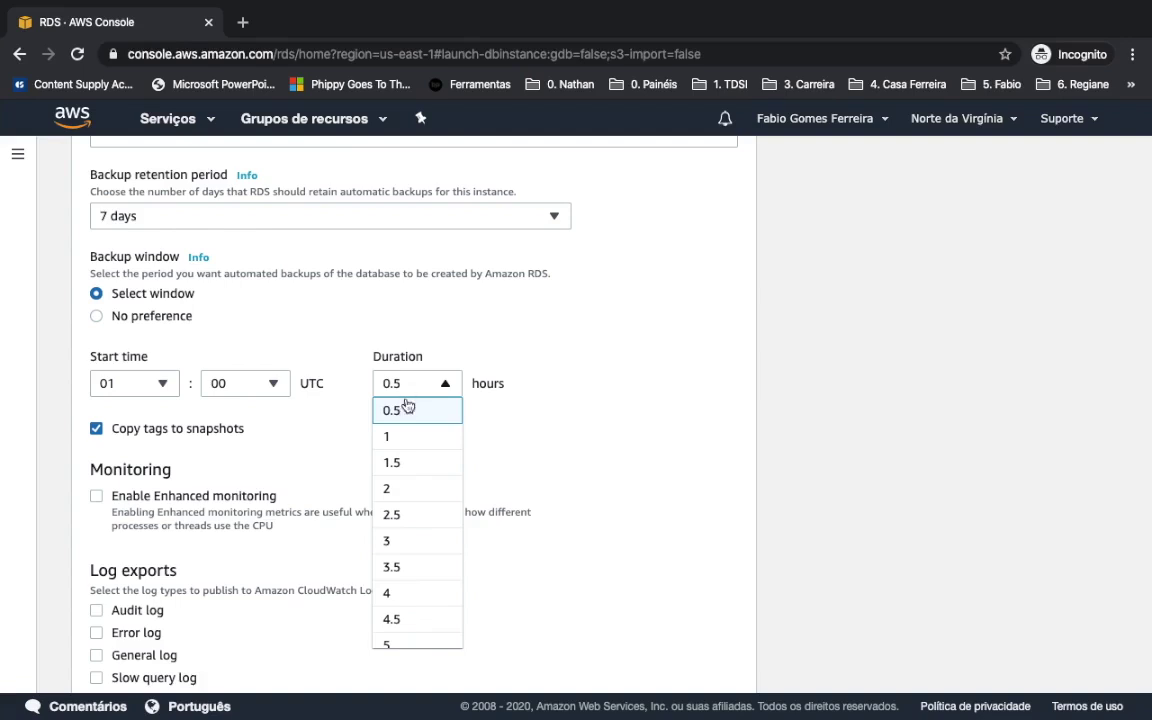
{"action": "left_click", "coordinate": [396, 438]}
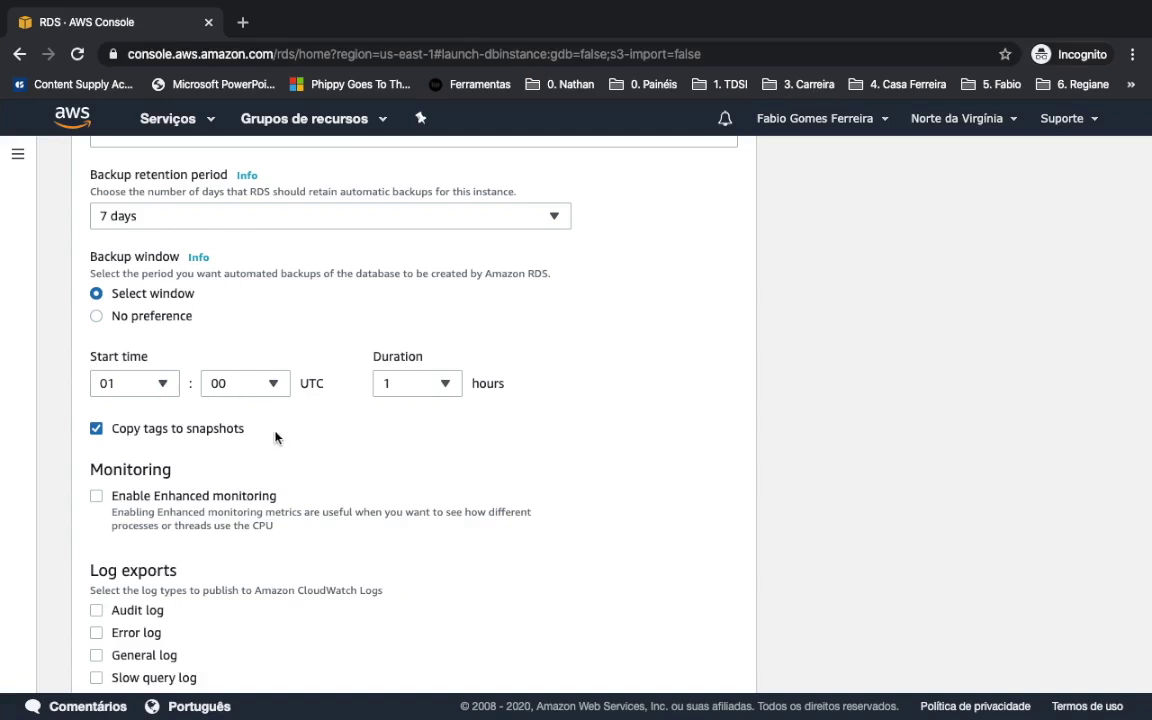
- Examine the enhanced monitoring, log exports, IAM role, auto minor version upgrade, maintenance window and deletion protection options
{"action": "scroll", "coordinate": [271, 438], "scroll_direction": "down", "scroll_amount": 3}
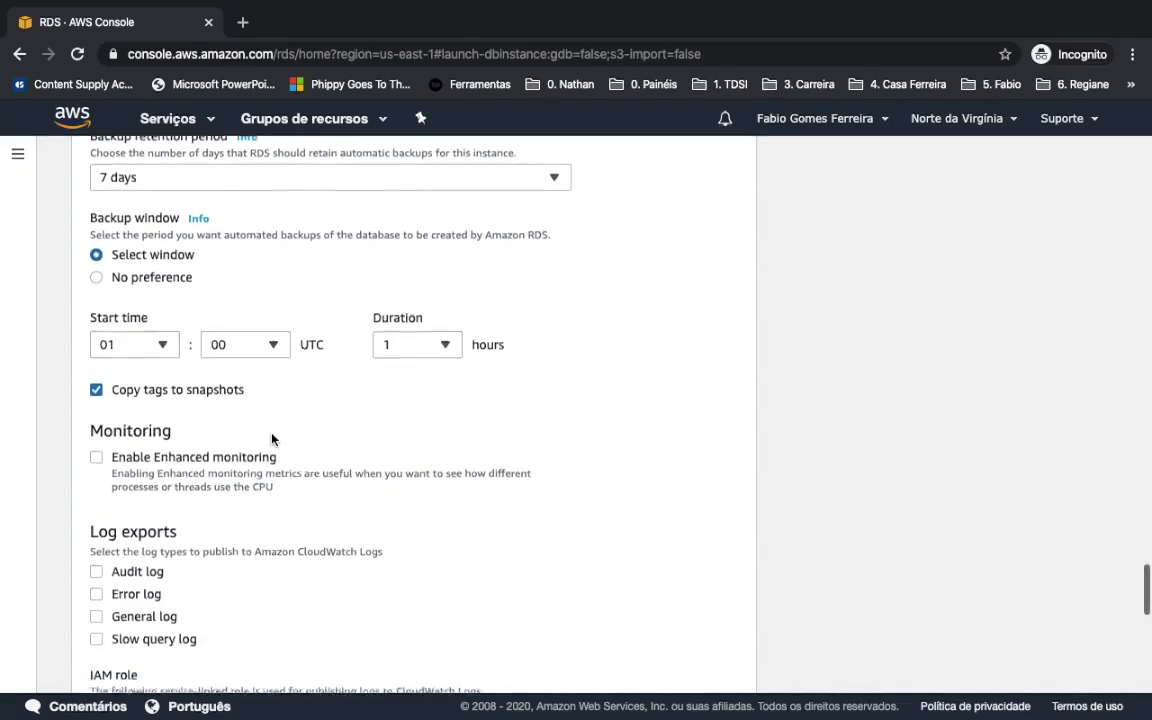
{"action": "scroll", "coordinate": [271, 438], "scroll_direction": "down", "scroll_amount": 1}
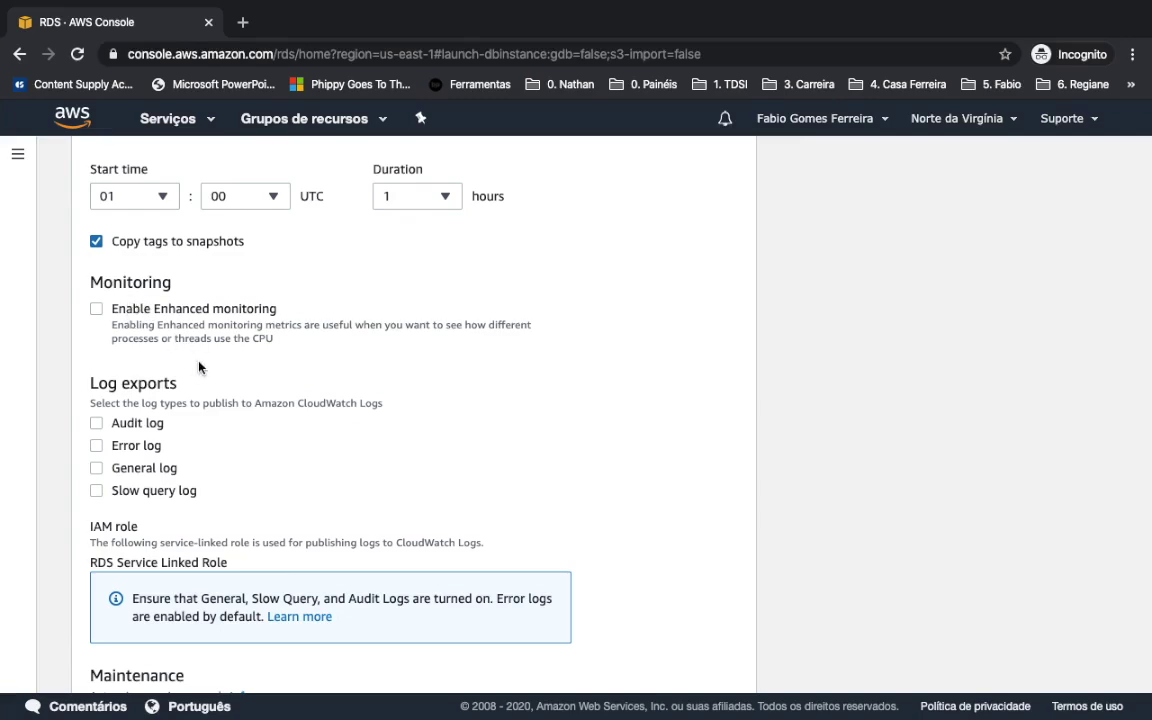
{"action": "scroll", "coordinate": [278, 355], "scroll_direction": "down", "scroll_amount": 2}
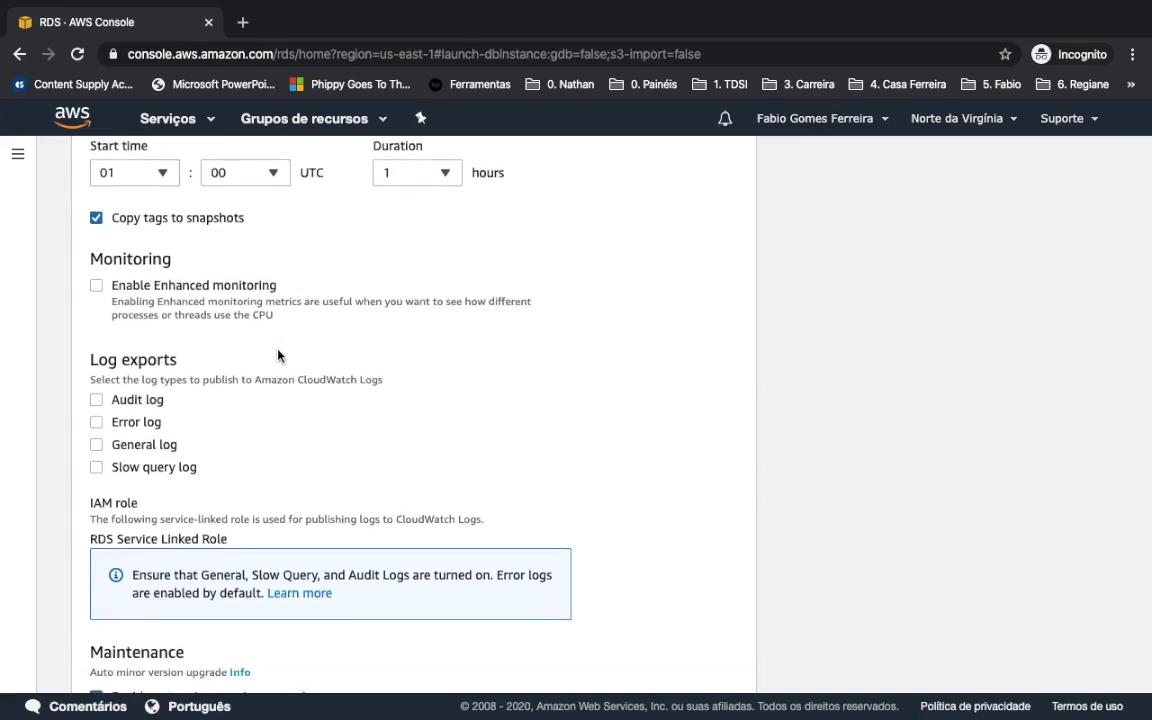
{"action": "scroll", "coordinate": [278, 355], "scroll_direction": "down", "scroll_amount": 1}
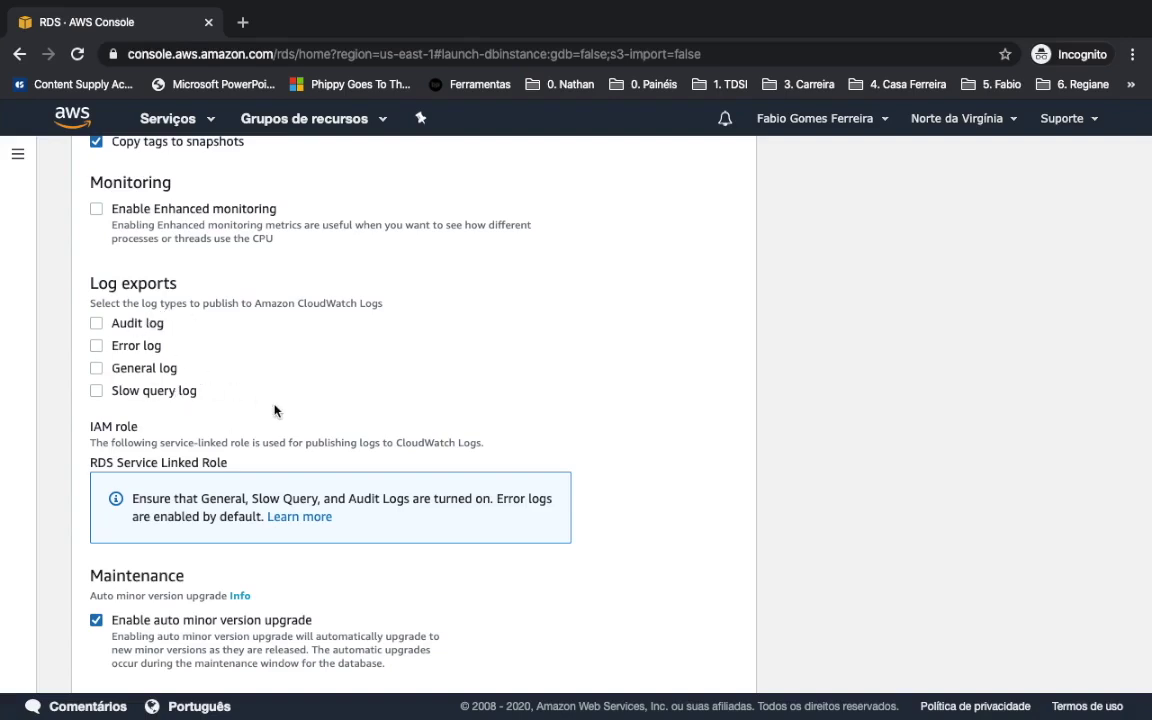
{"action": "scroll", "coordinate": [275, 410], "scroll_direction": "down", "scroll_amount": 3}
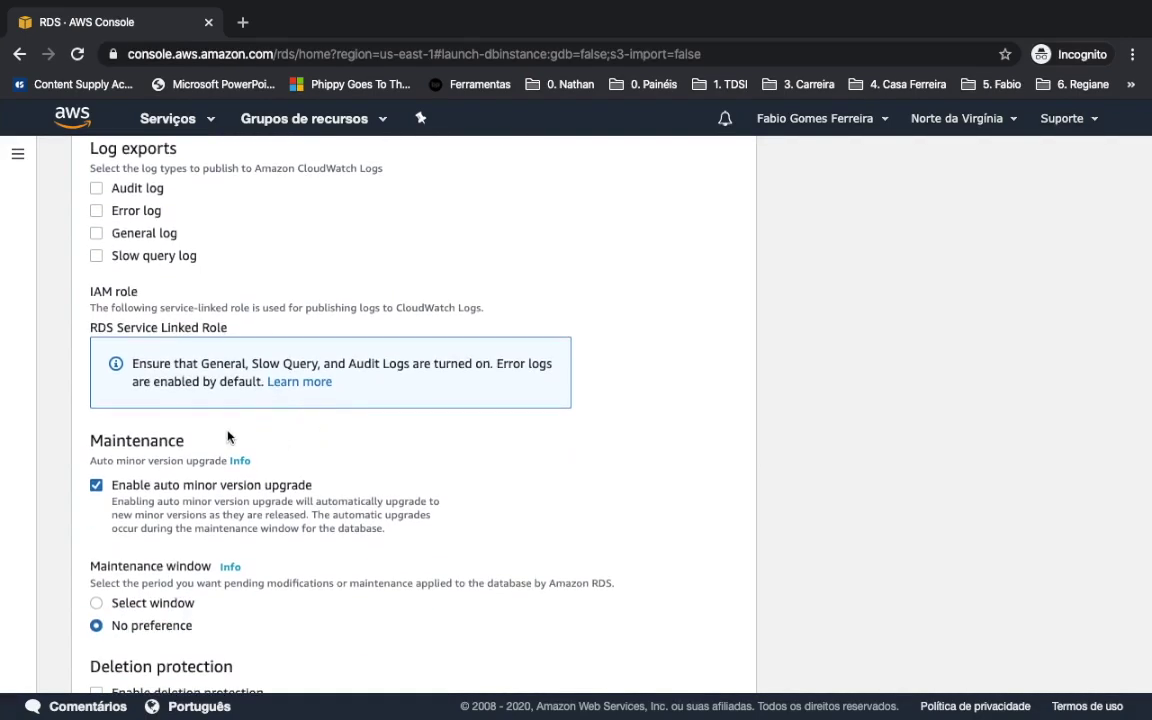
{"action": "scroll", "coordinate": [228, 435], "scroll_direction": "down", "scroll_amount": 1}
{"action": "scroll", "coordinate": [228, 435], "scroll_direction": "down", "scroll_amount": 1}
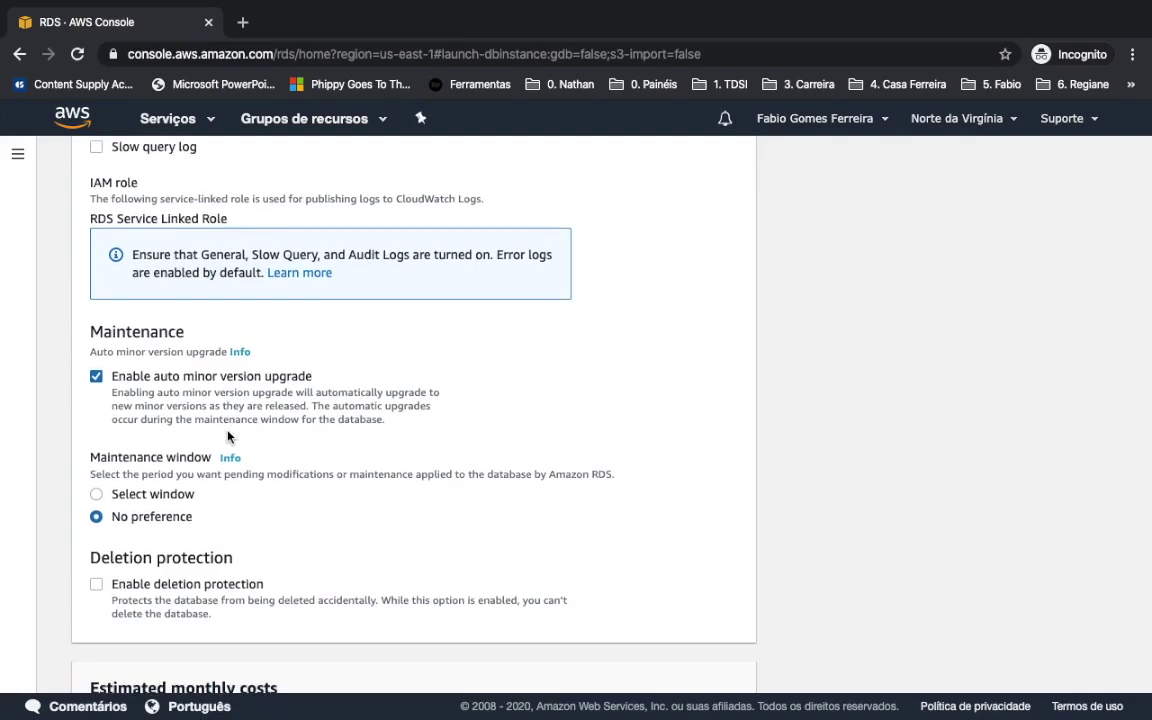
{"action": "scroll", "coordinate": [228, 436], "scroll_direction": "down", "scroll_amount": 3}
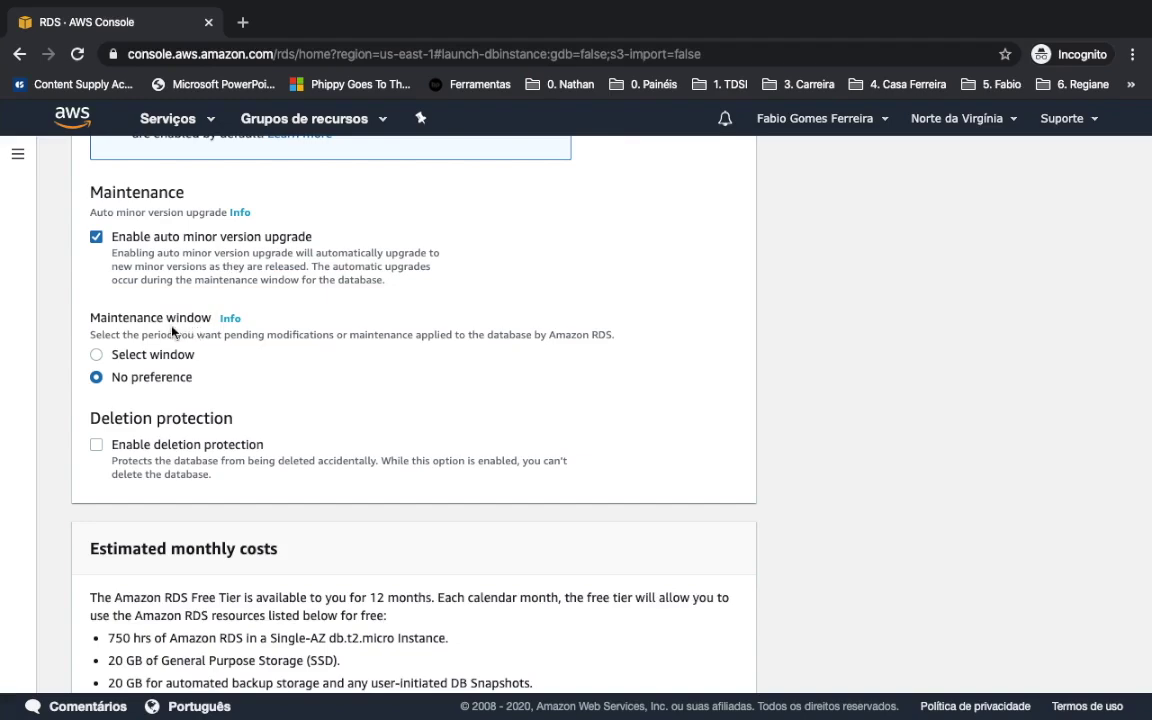
{"action": "scroll", "coordinate": [192, 330], "scroll_direction": "up", "scroll_amount": 3}
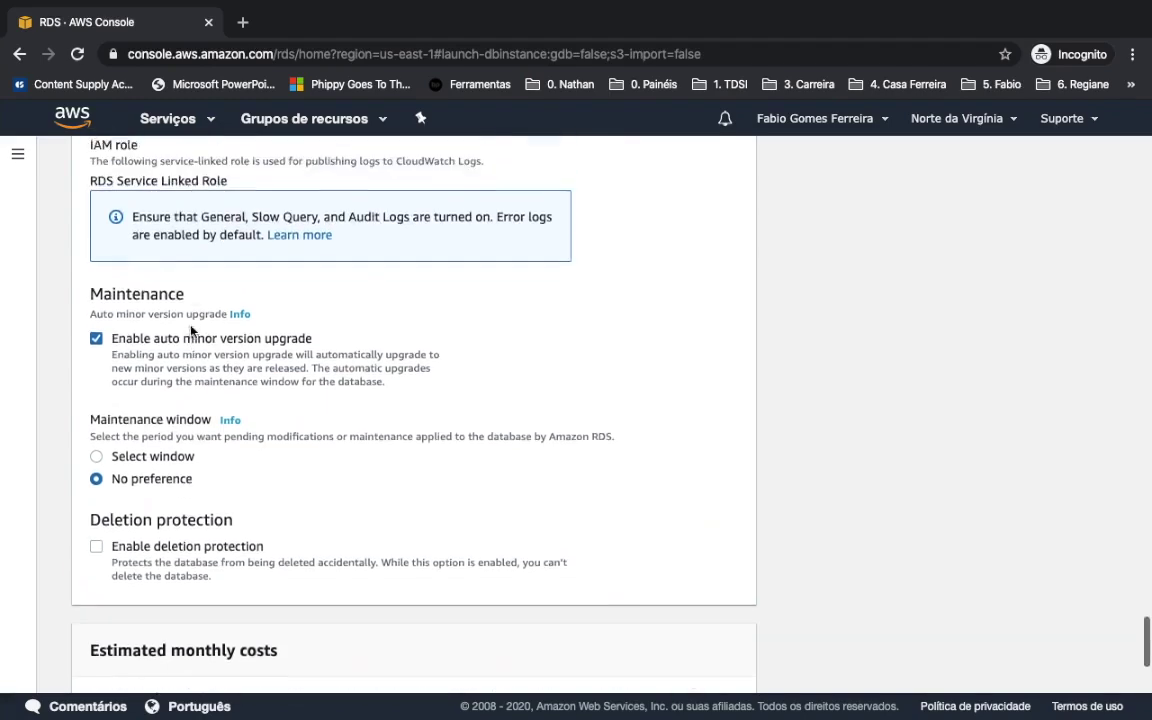
- Choose a specific maintenance window instead of no preference, starting on Sunday at 03:00 UTC
{"action": "scroll", "coordinate": [192, 330], "scroll_direction": "down", "scroll_amount": 4}
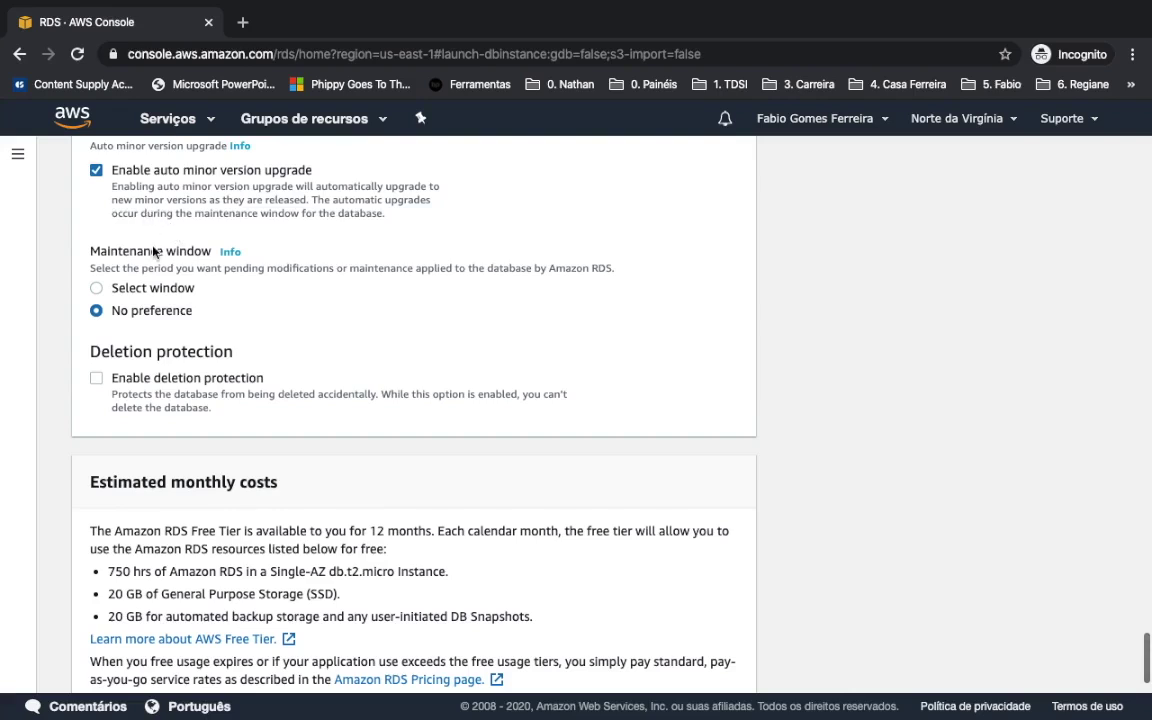
{"action": "scroll", "coordinate": [200, 280], "scroll_direction": "up", "scroll_amount": 1}
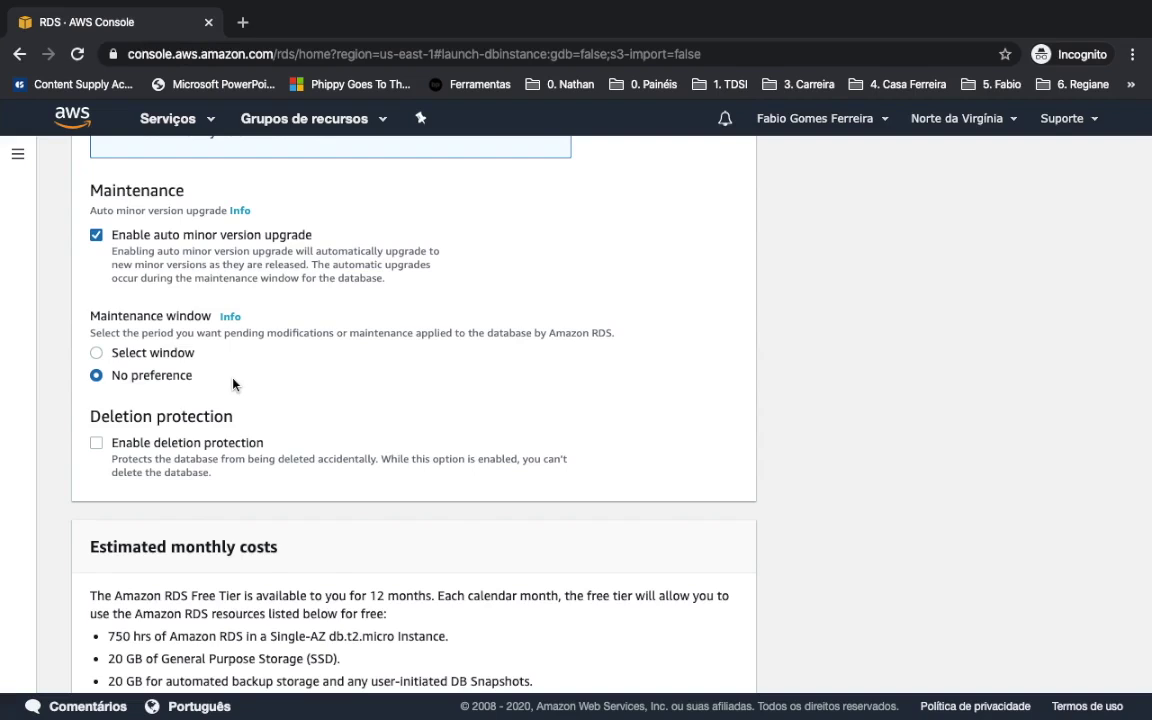
{"action": "left_click", "coordinate": [172, 354]}
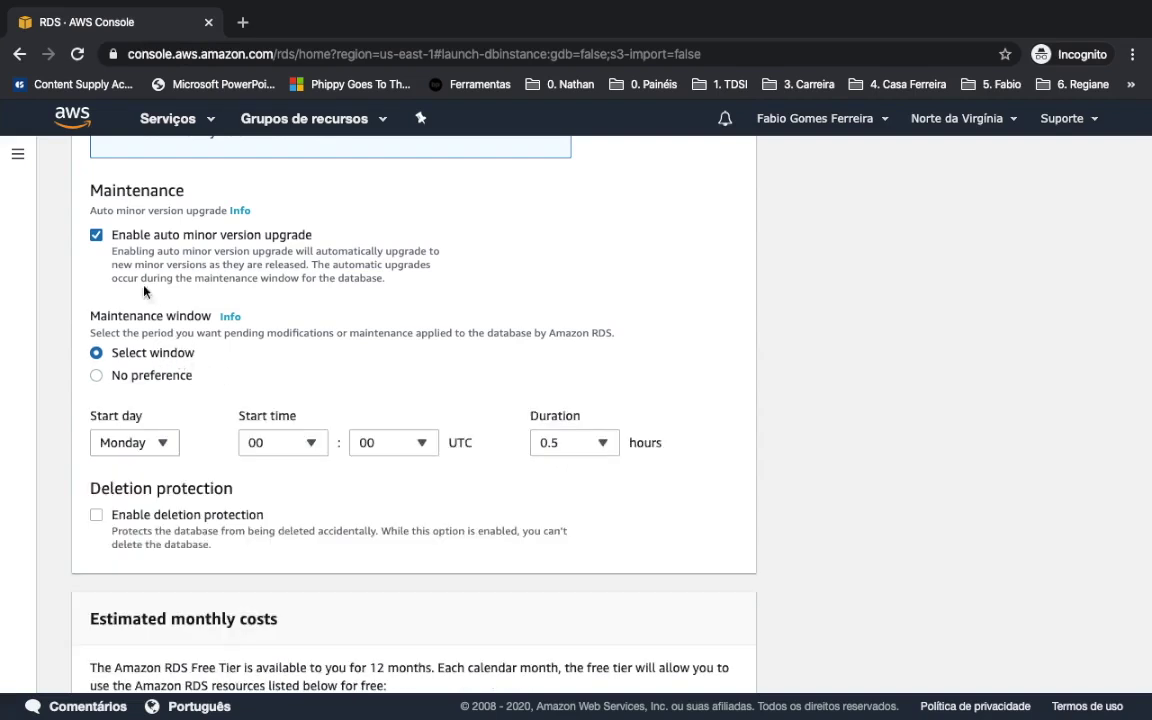
{"action": "left_click", "coordinate": [163, 452]}
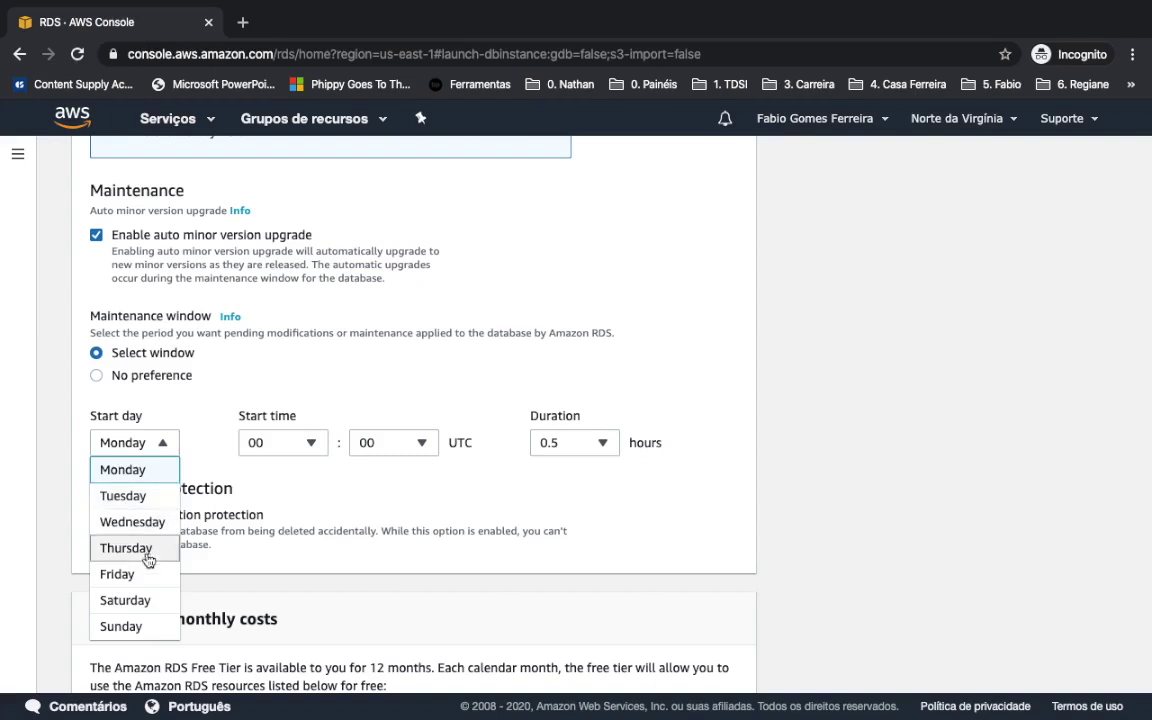
{"action": "left_click", "coordinate": [145, 626]}
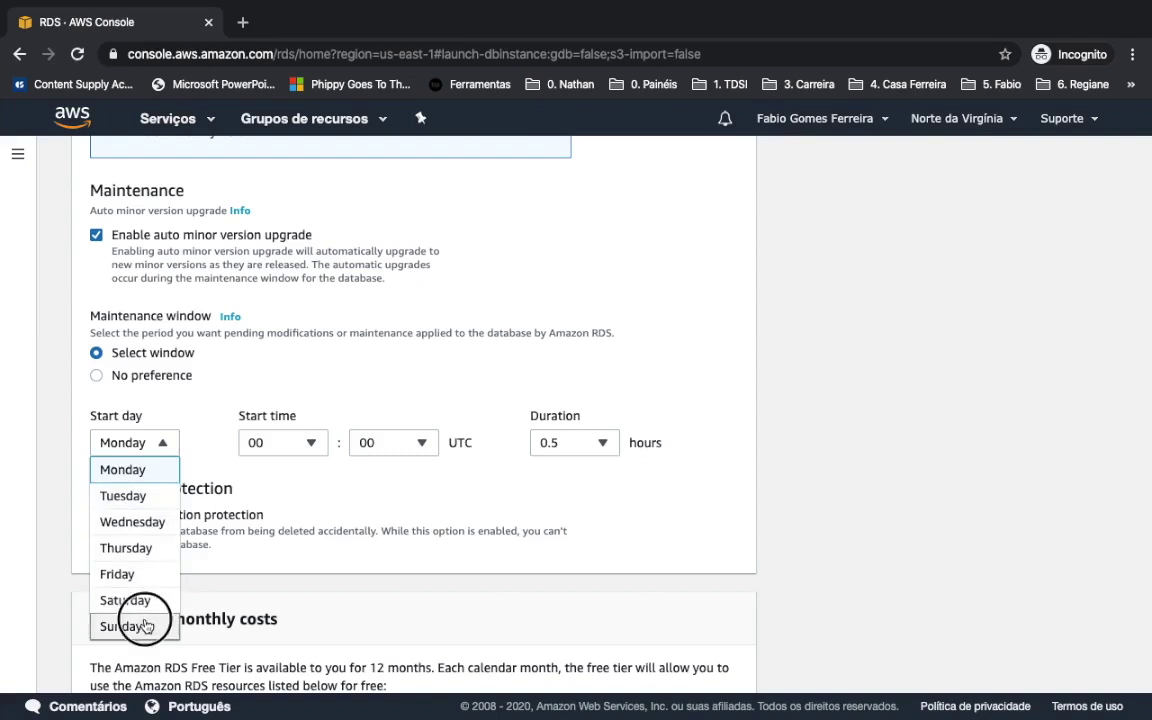
{"action": "left_click", "coordinate": [290, 448]}
{"action": "left_click", "coordinate": [287, 272]}
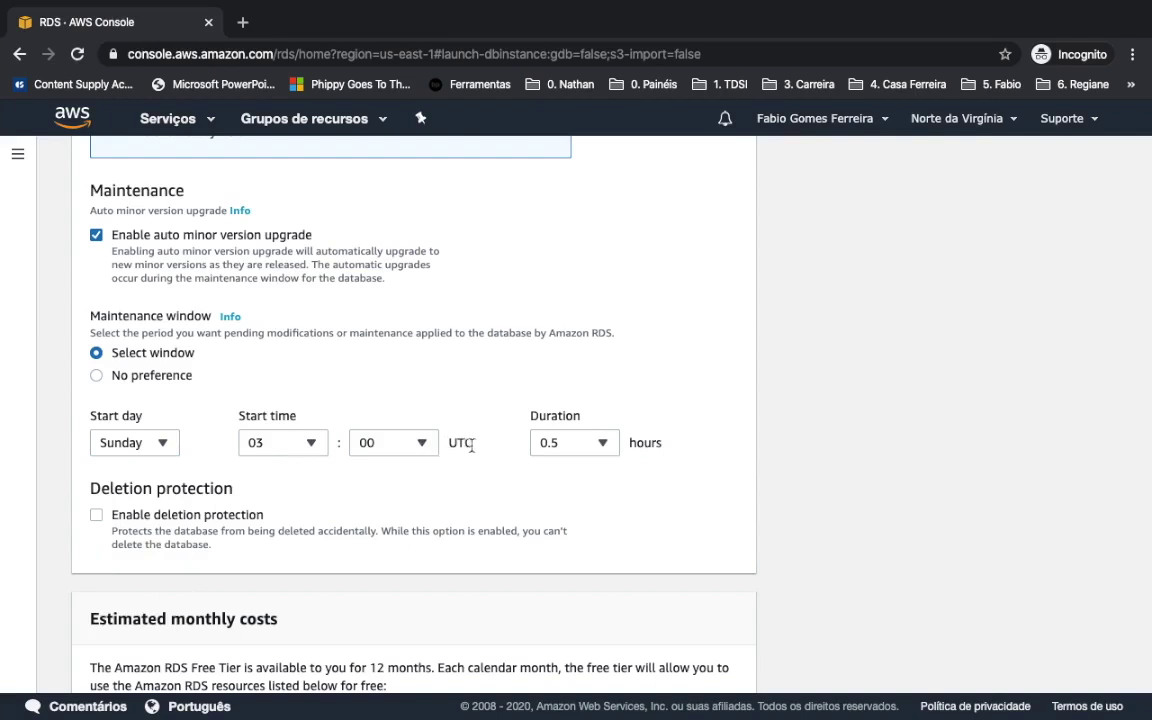
{"action": "left_click_drag", "start_coordinate": [470, 442], "coordinate": [452, 444]}
- Try enabling deletion protection for the database, and turn it off again
{"action": "scroll", "coordinate": [288, 501], "scroll_direction": "down", "scroll_amount": 1}
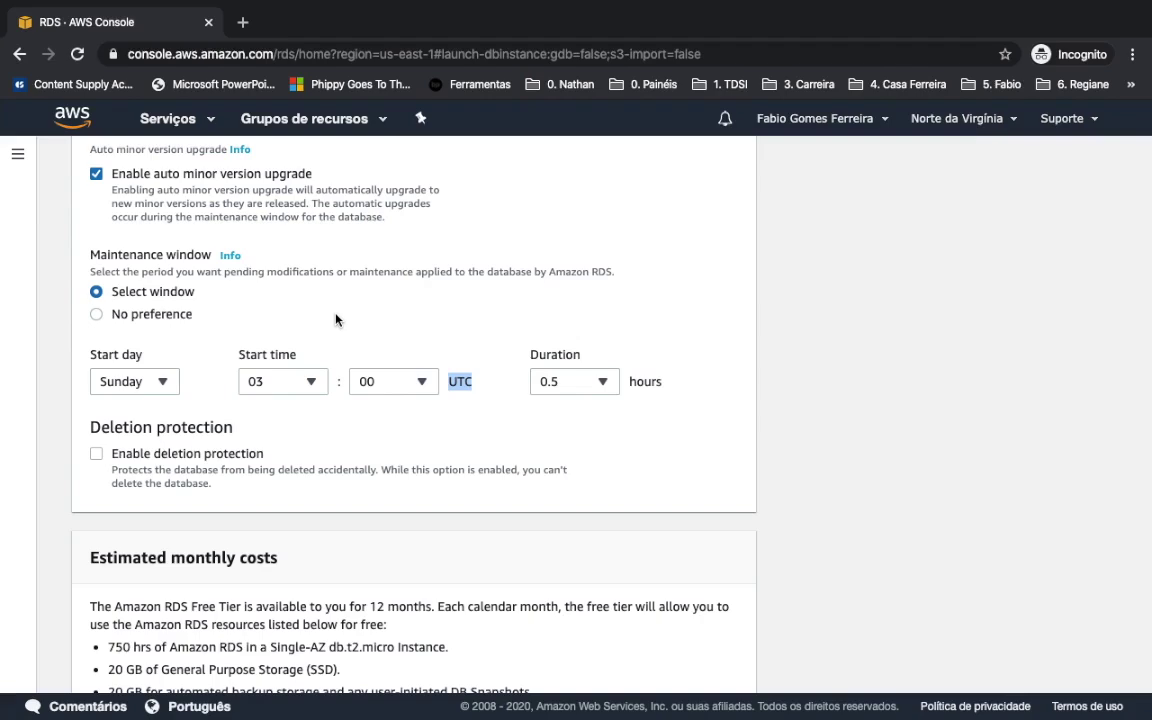
{"action": "scroll", "coordinate": [336, 319], "scroll_direction": "down", "scroll_amount": 1}
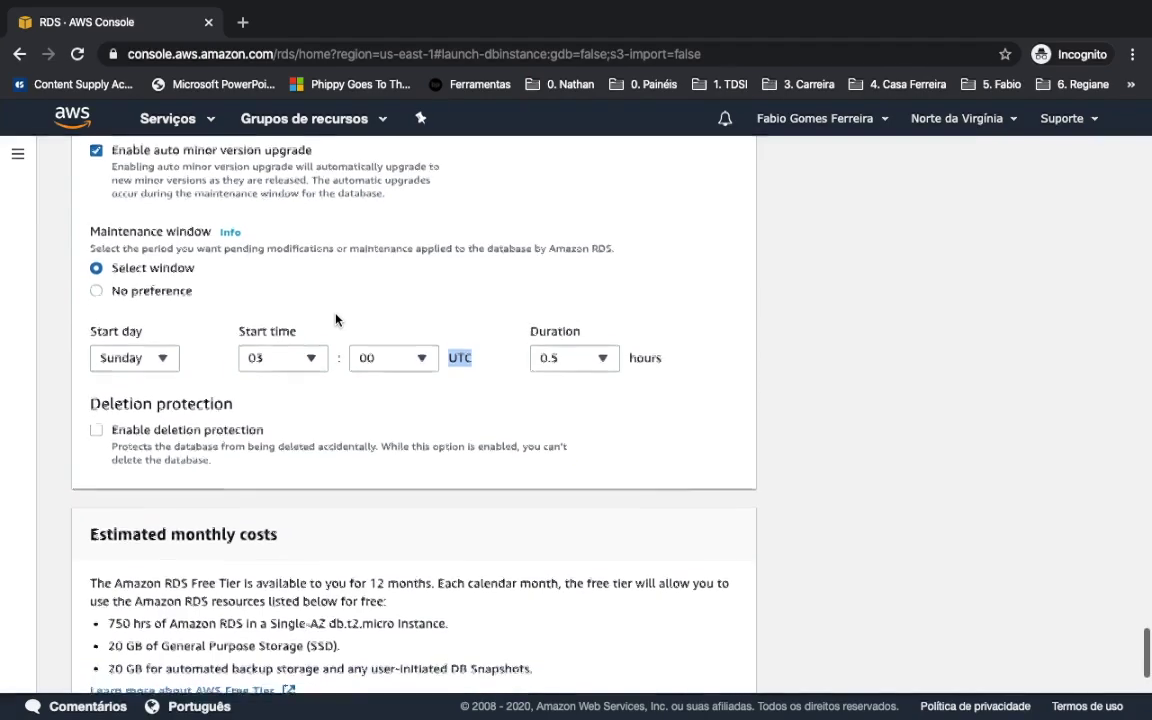
{"action": "scroll", "coordinate": [336, 319], "scroll_direction": "down", "scroll_amount": 1}
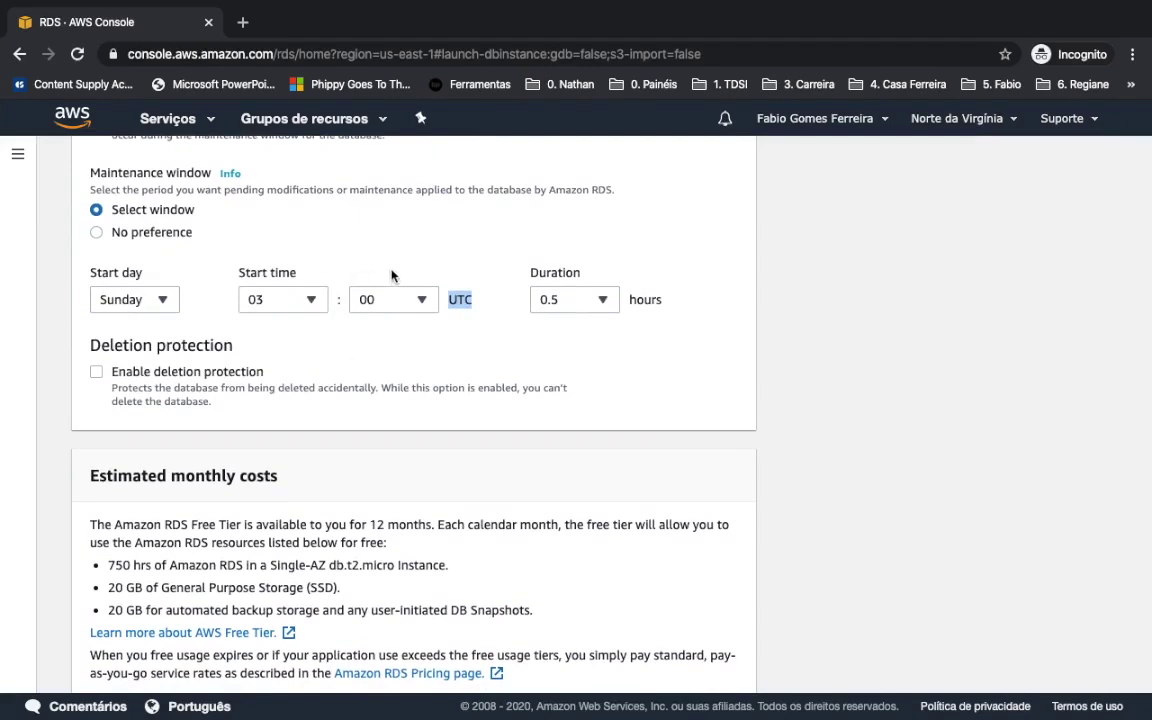
{"action": "scroll", "coordinate": [453, 366], "scroll_direction": "down", "scroll_amount": 1}
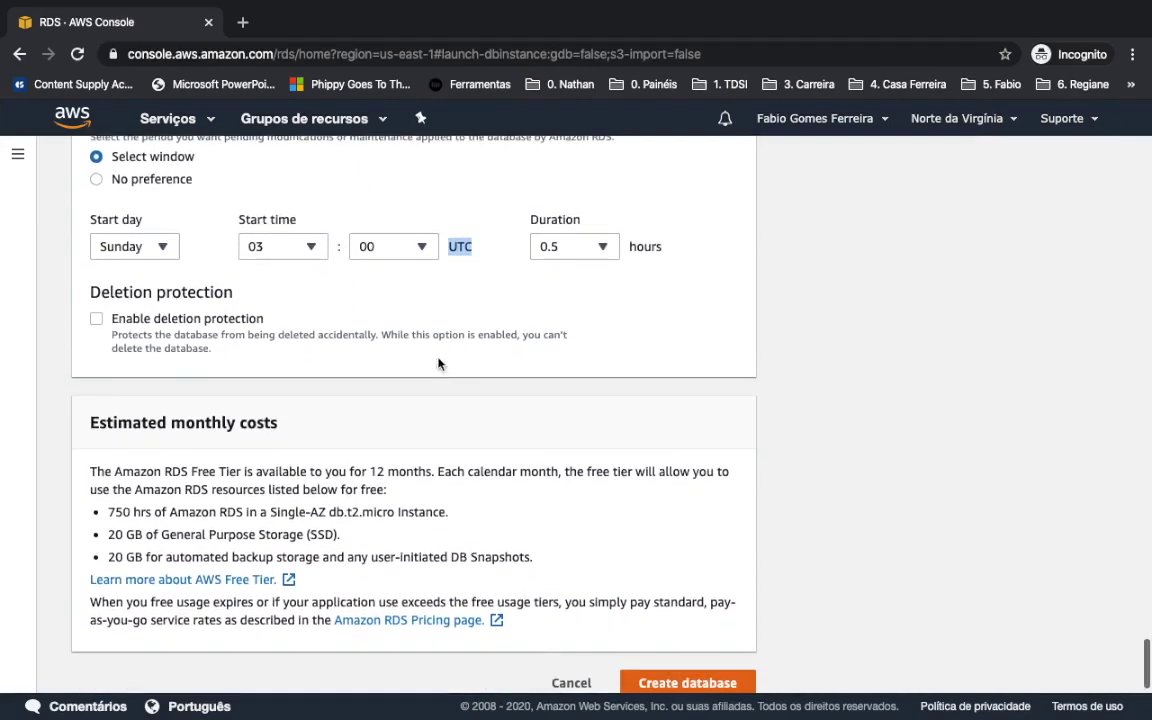
{"action": "left_click", "coordinate": [97, 319]}
{"action": "left_click", "coordinate": [96, 318]}
- Review the estimated monthly costs and free tier limits, and try to create the database as mySQLServer
{"action": "scroll", "coordinate": [324, 360], "scroll_direction": "down", "scroll_amount": 1}
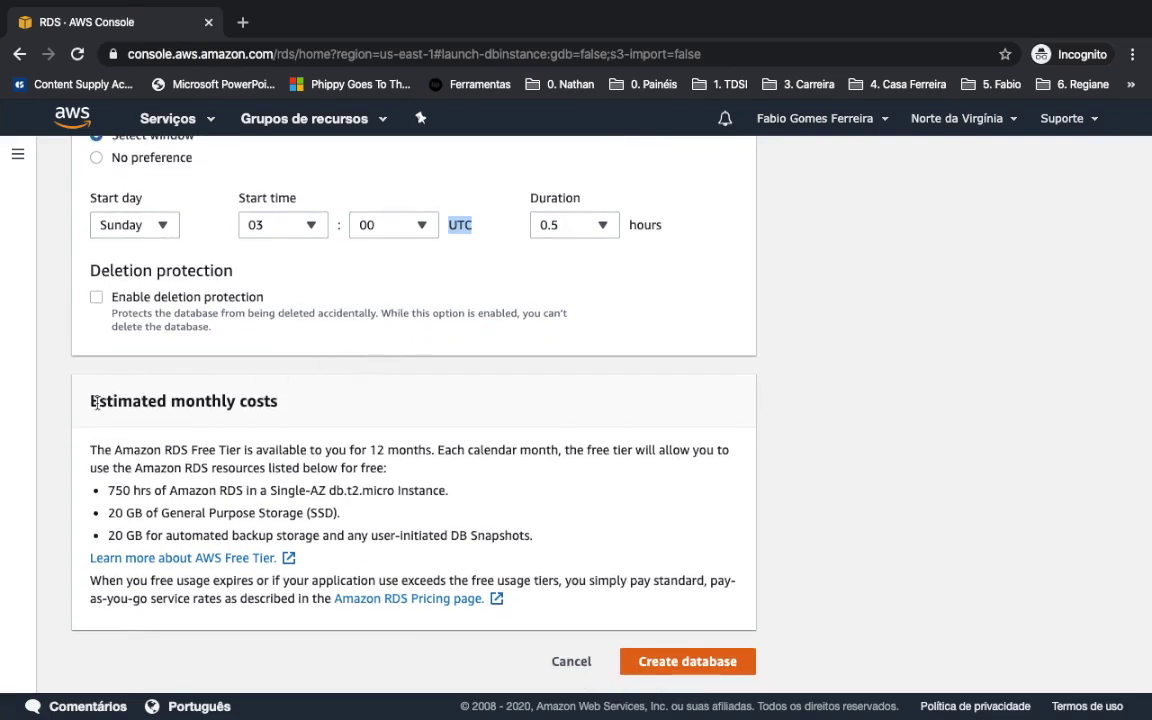
{"action": "left_click_drag", "start_coordinate": [92, 401], "coordinate": [271, 399]}
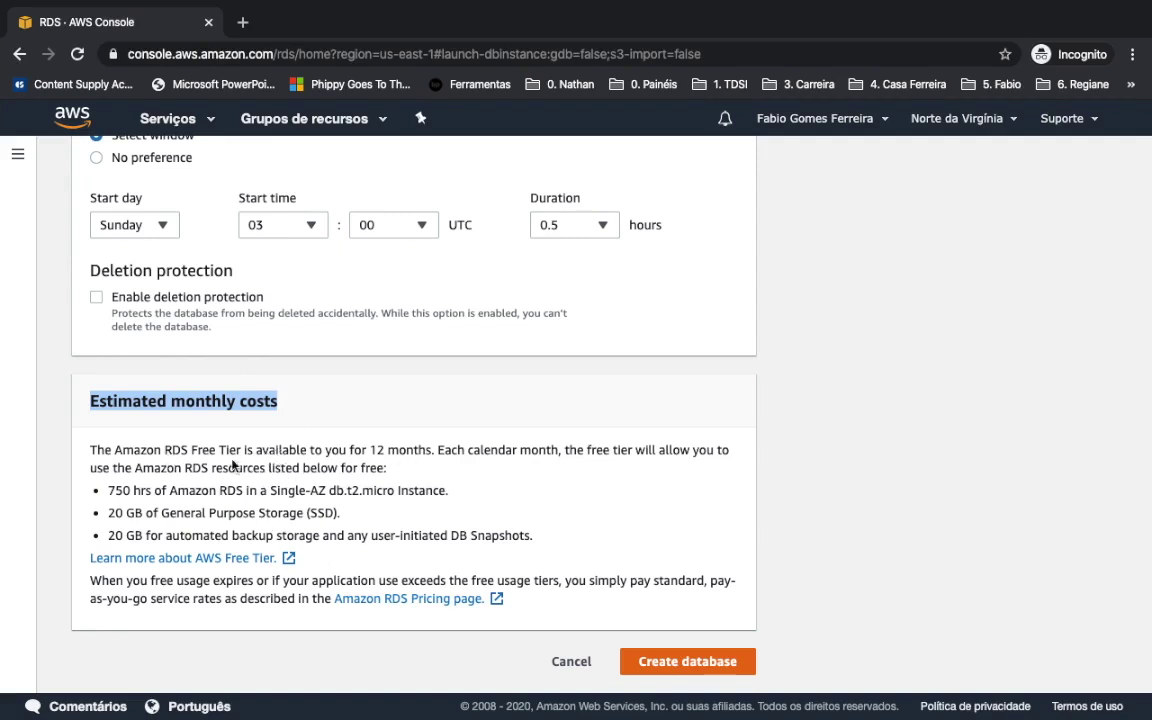
{"action": "left_click_drag", "start_coordinate": [107, 490], "coordinate": [346, 518]}
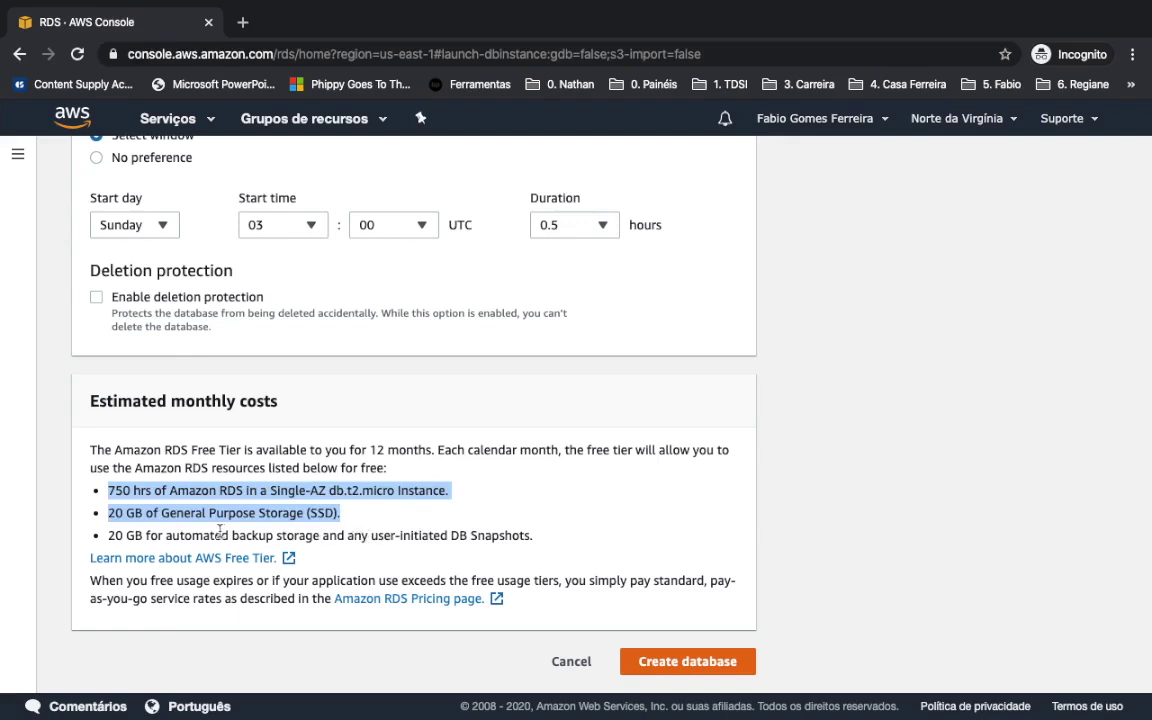
{"action": "left_click", "coordinate": [530, 546]}
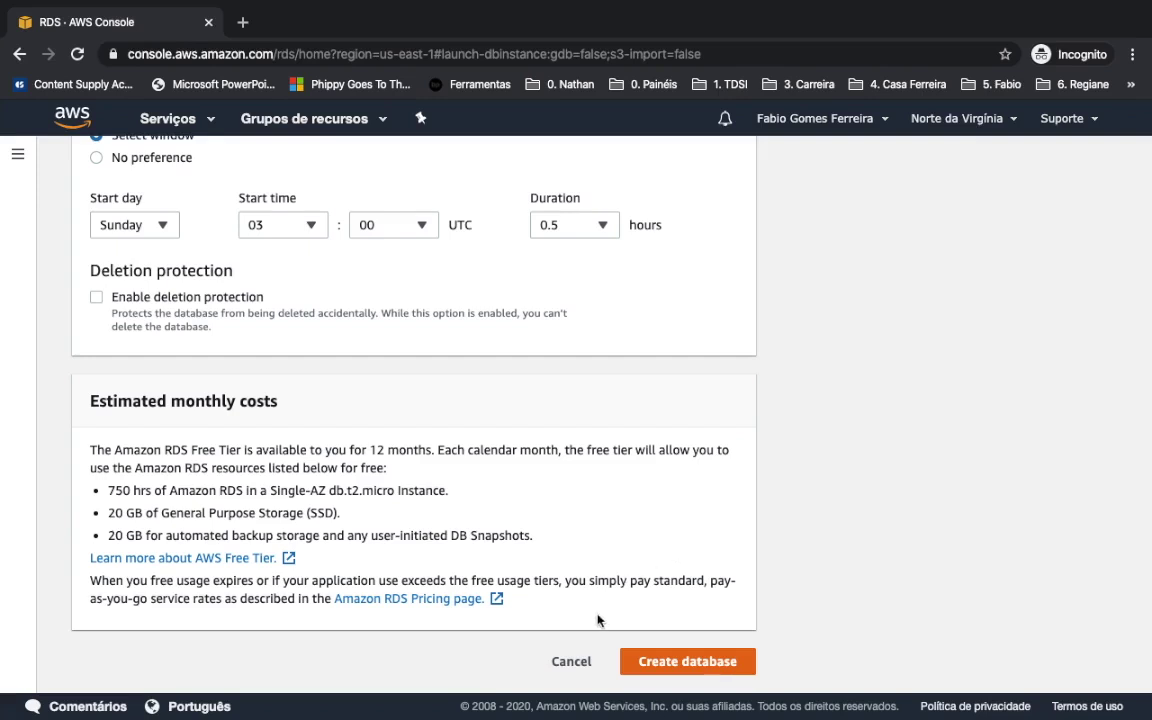
{"action": "left_click", "coordinate": [673, 671]}
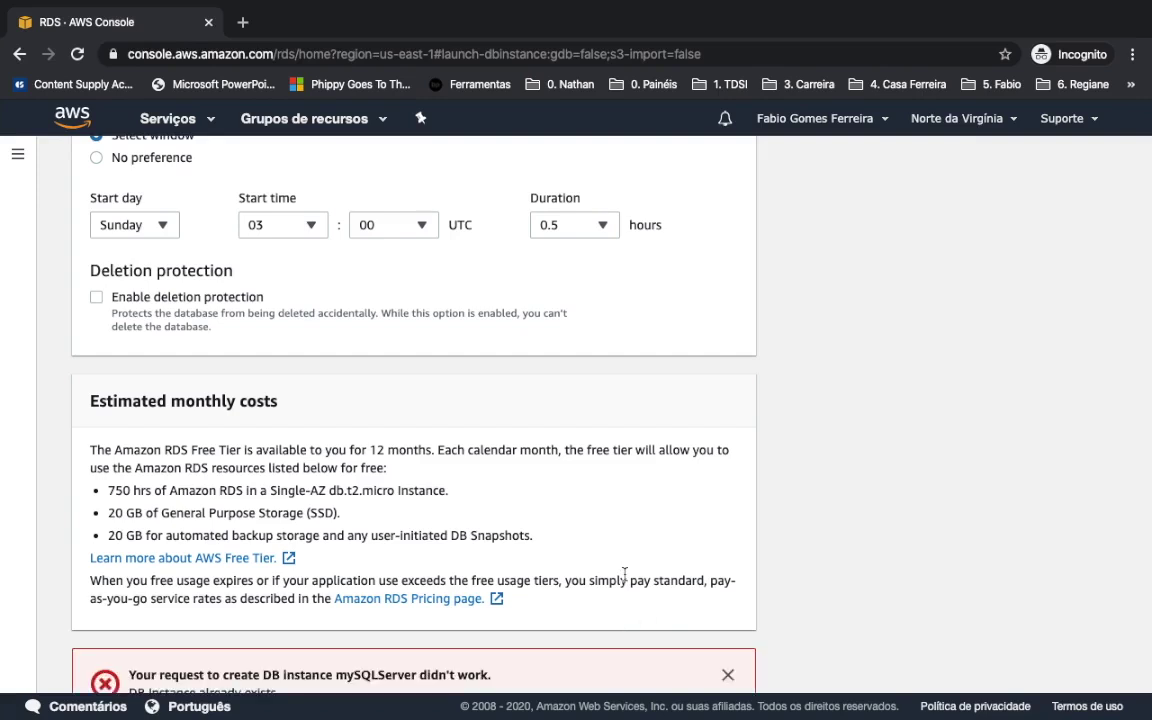
{"action": "scroll", "coordinate": [625, 574], "scroll_direction": "down", "scroll_amount": 2}
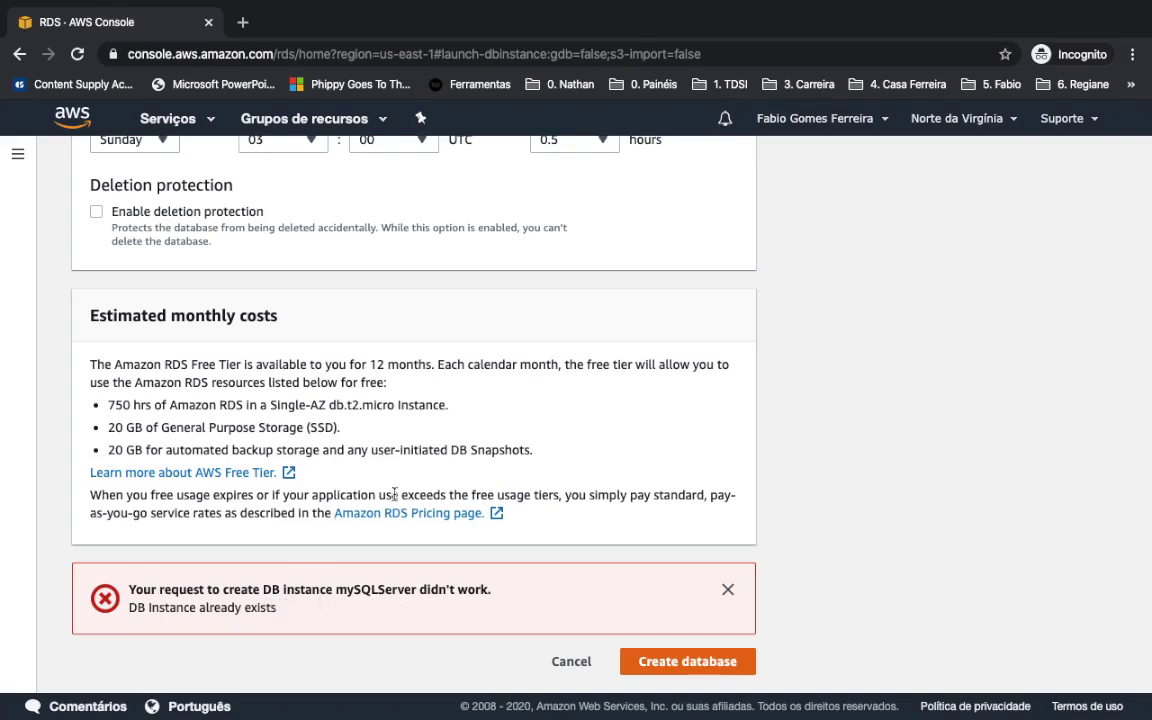
- Change the DB instance identifier to mysqlserver2 and create the database
{"action": "scroll", "coordinate": [433, 403], "scroll_direction": "up", "scroll_amount": 15}
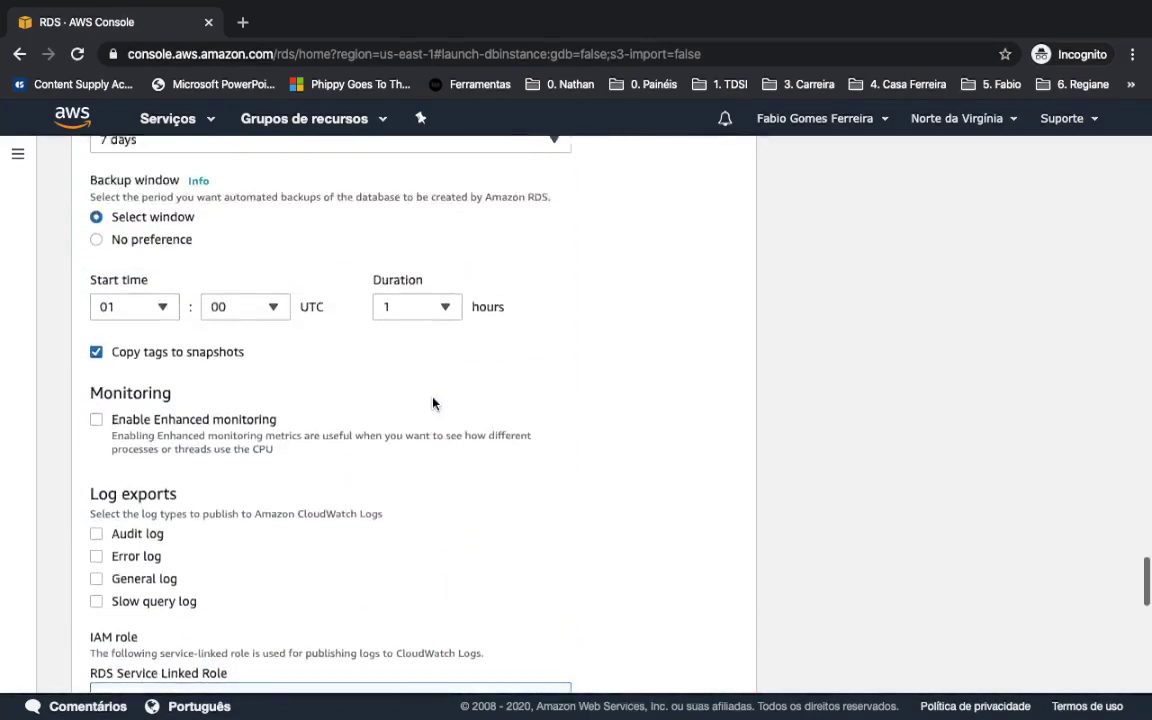
{"action": "scroll", "coordinate": [433, 403], "scroll_direction": "up", "scroll_amount": 20}
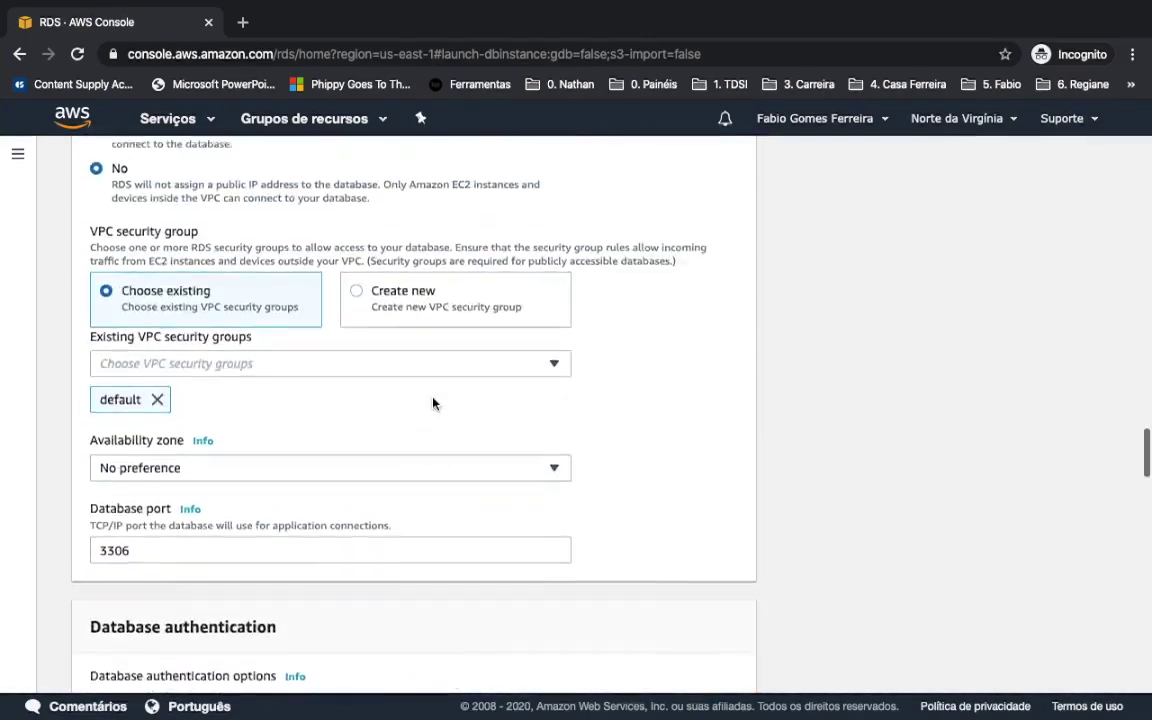
{"action": "scroll", "coordinate": [433, 403], "scroll_direction": "up", "scroll_amount": 15}
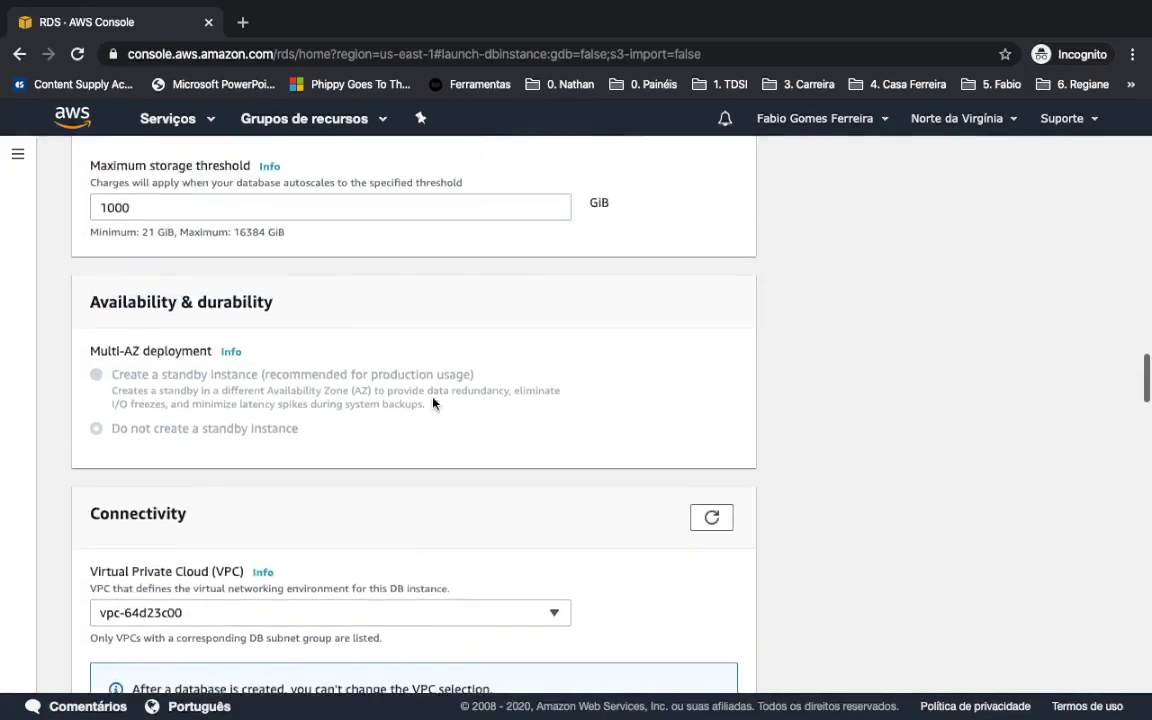
{"action": "scroll", "coordinate": [433, 403], "scroll_direction": "up", "scroll_amount": 15}
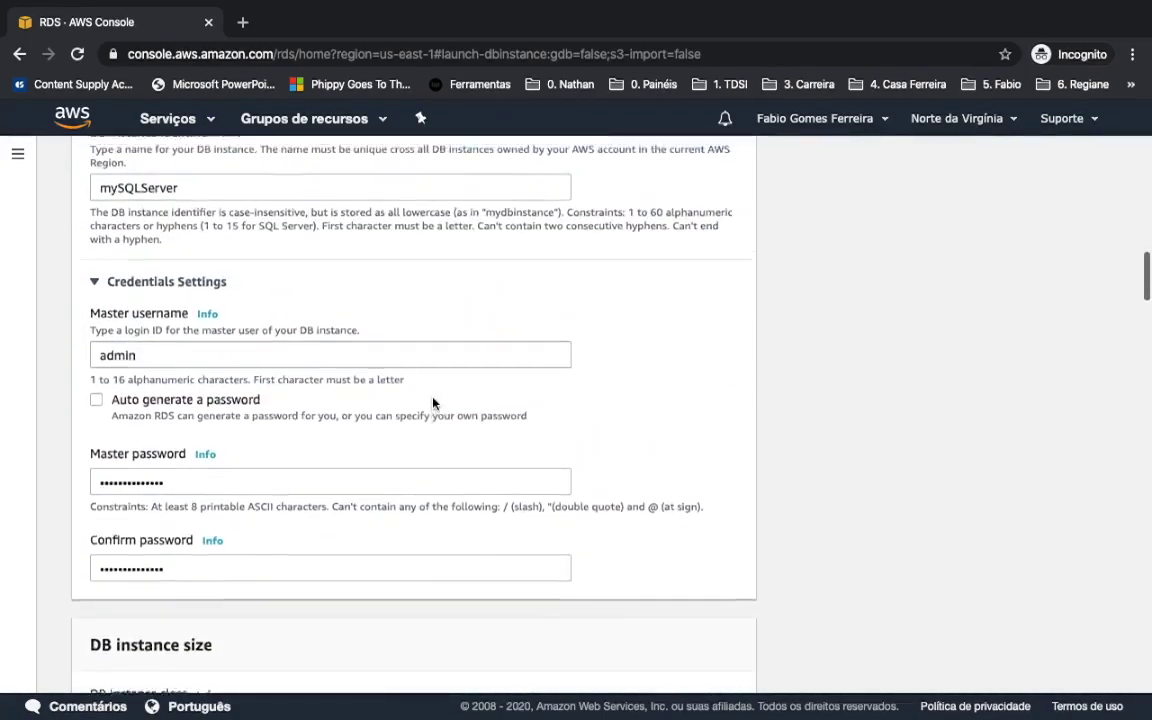
{"action": "scroll", "coordinate": [433, 403], "scroll_direction": "up", "scroll_amount": 4}
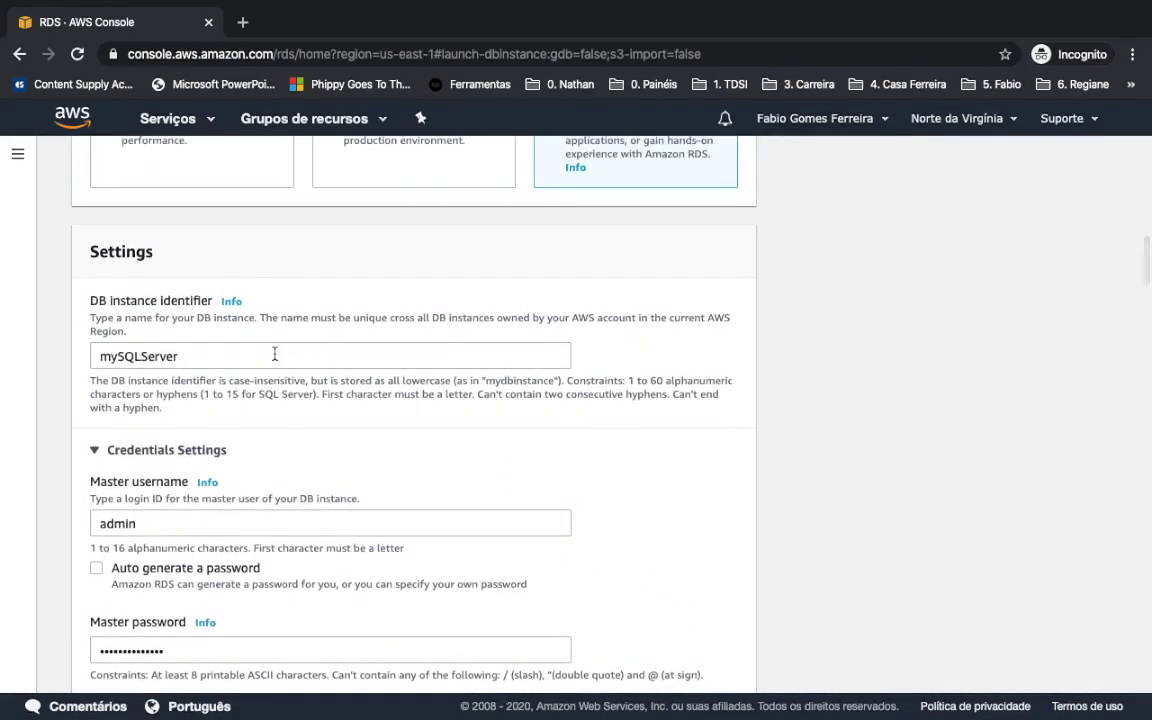
{"action": "left_click", "coordinate": [274, 354]}
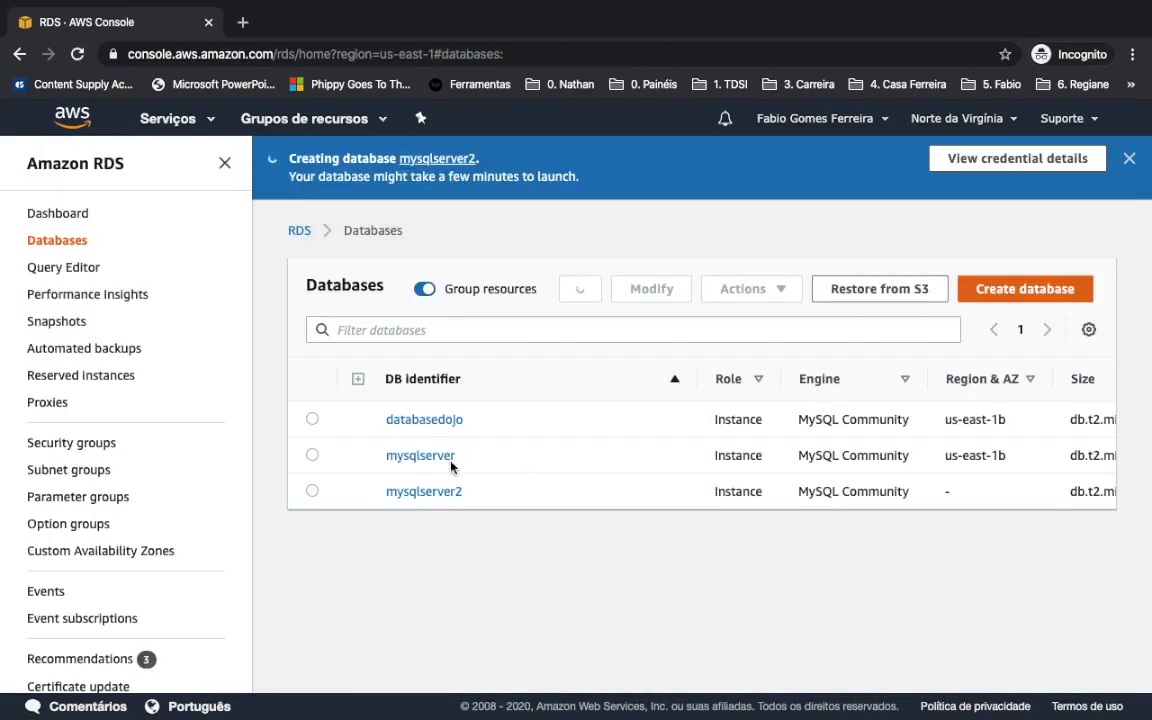
- Check the status, activity and VPC of the instances in the databases list, and open the details of mysqlserver2
{"action": "scroll", "coordinate": [700, 503], "scroll_direction": "right", "scroll_amount": 5}
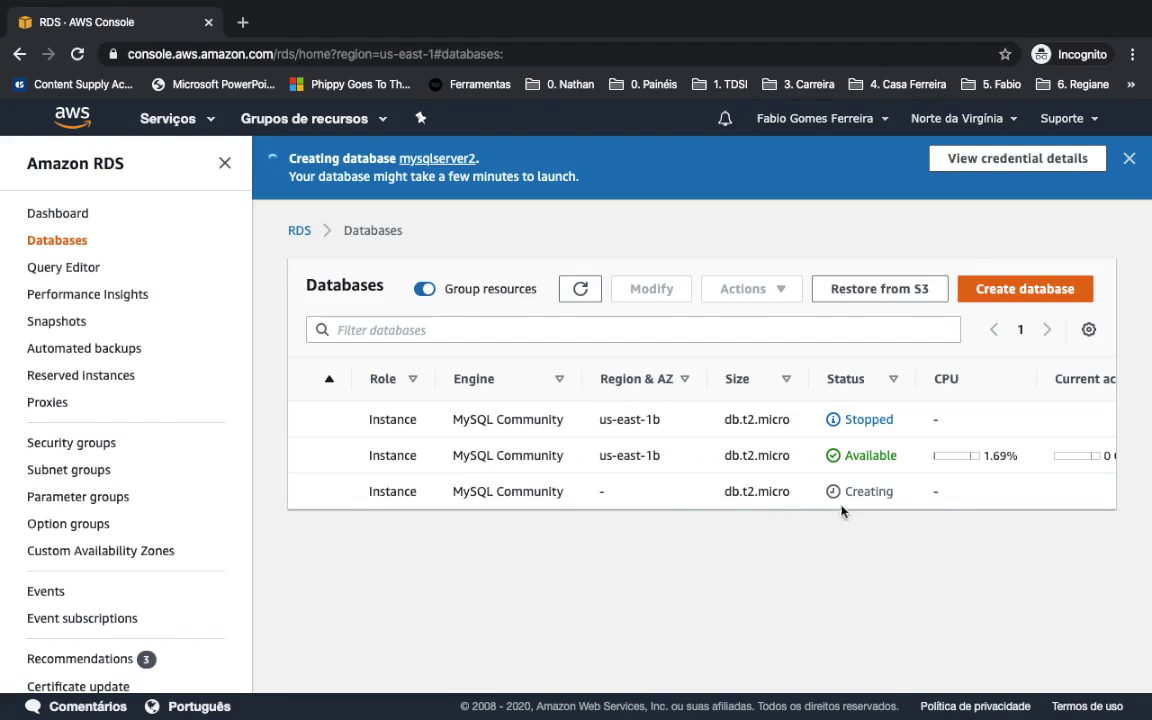
{"action": "scroll", "coordinate": [866, 503], "scroll_direction": "right", "scroll_amount": 5}
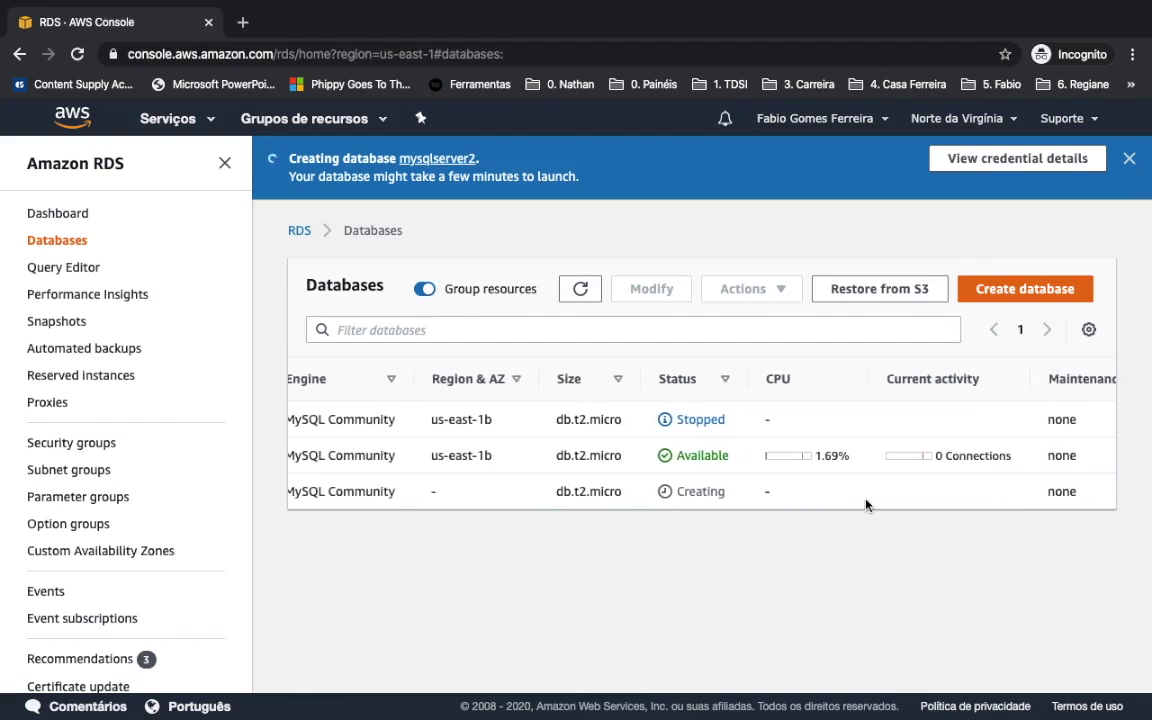
{"action": "scroll", "coordinate": [866, 503], "scroll_direction": "right", "scroll_amount": 5}
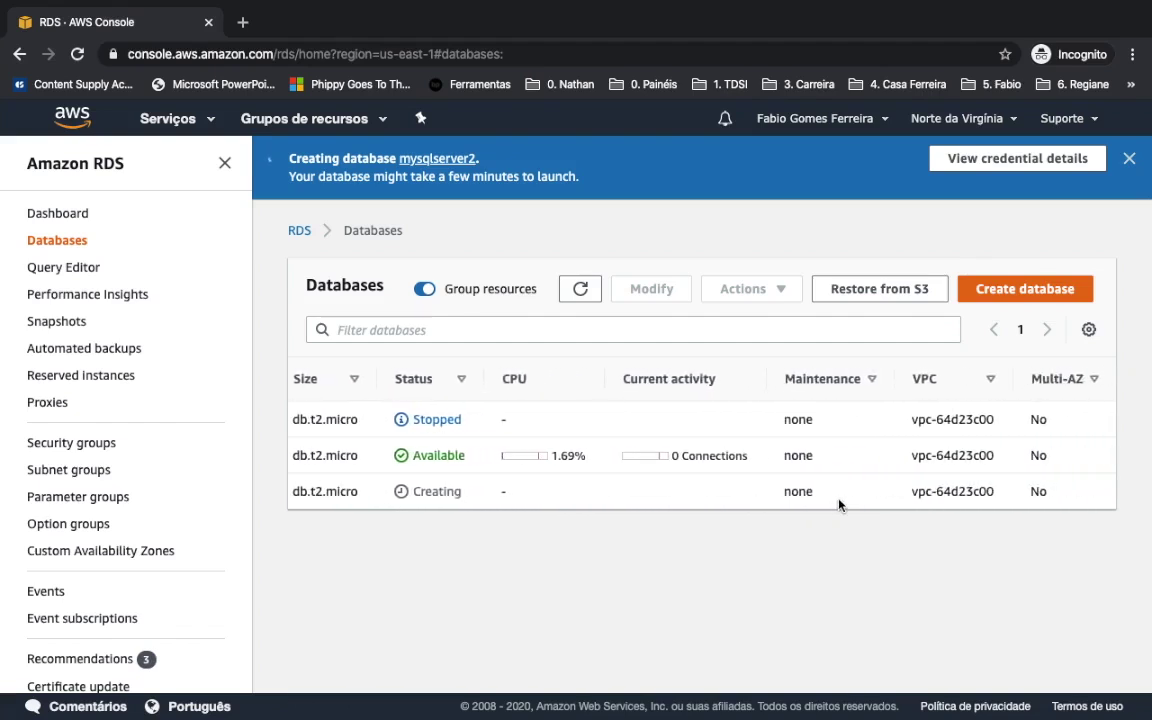
{"action": "scroll", "coordinate": [864, 476], "scroll_direction": "left", "scroll_amount": 10}
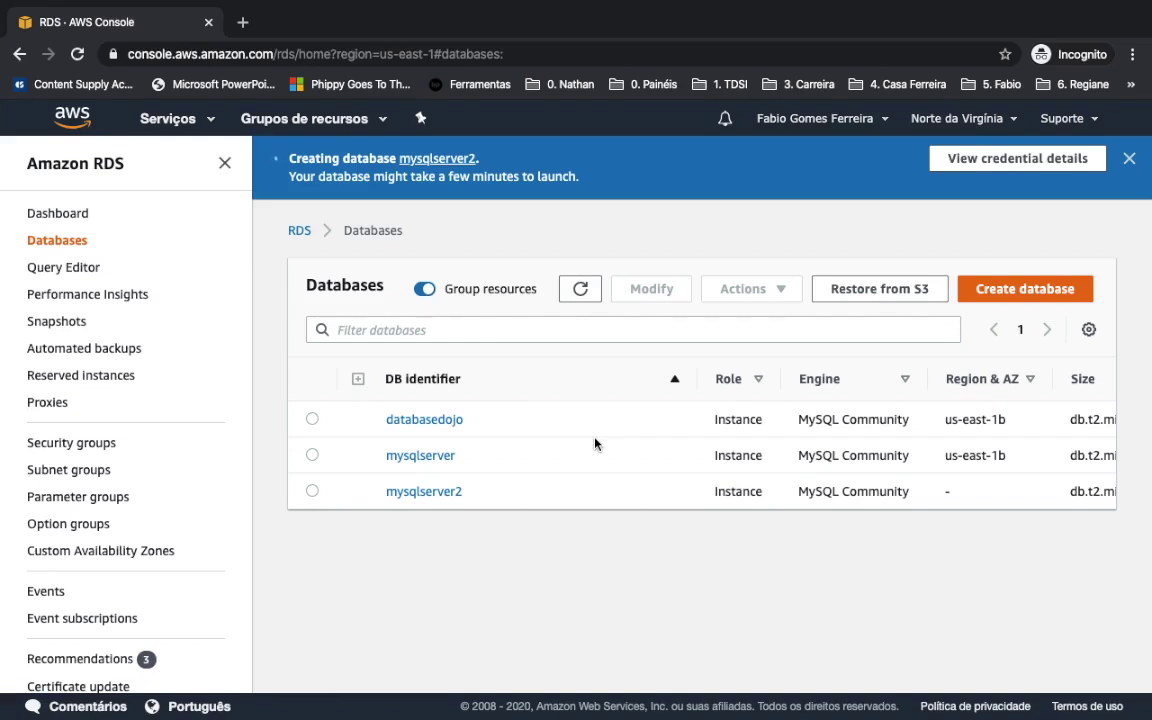
{"action": "left_click", "coordinate": [424, 492]}
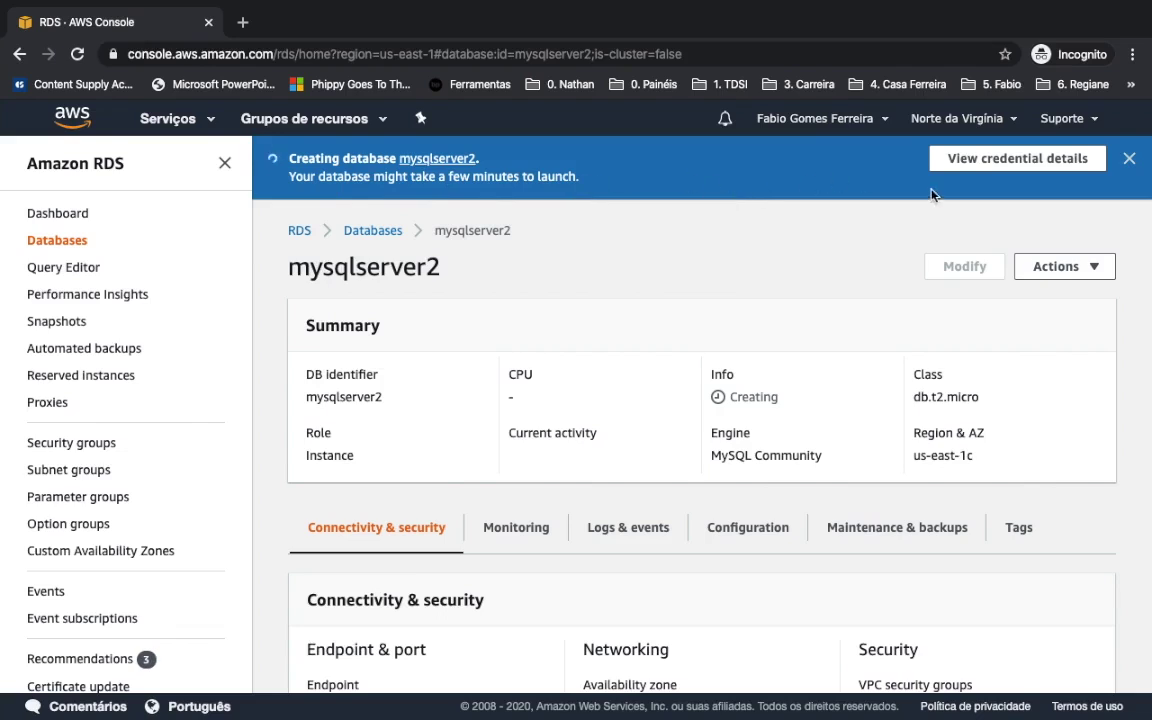
- Copy the master password from the credential details of mysqlserver2 and close them
{"action": "left_click", "coordinate": [1022, 160]}
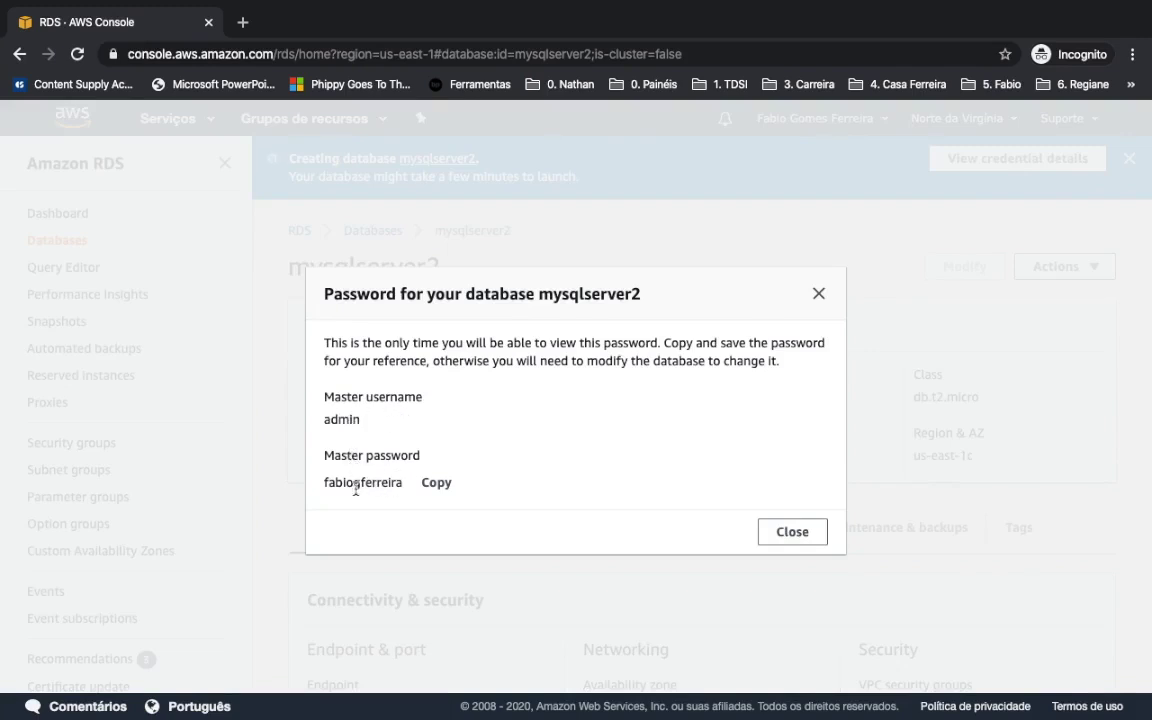
{"action": "left_click", "coordinate": [430, 485]}
{"action": "left_click", "coordinate": [792, 532]}
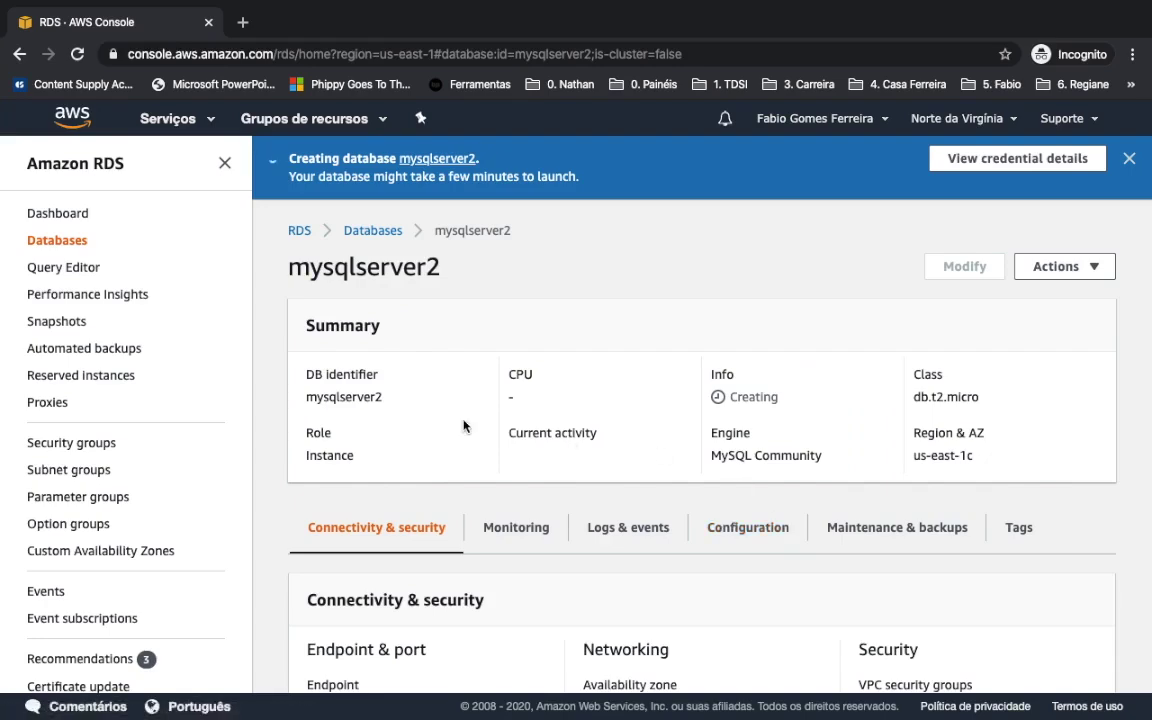
- Examine the endpoint, port, networking, security group rules and replication details of mysqlserver2
{"action": "scroll", "coordinate": [463, 426], "scroll_direction": "down", "scroll_amount": 2}
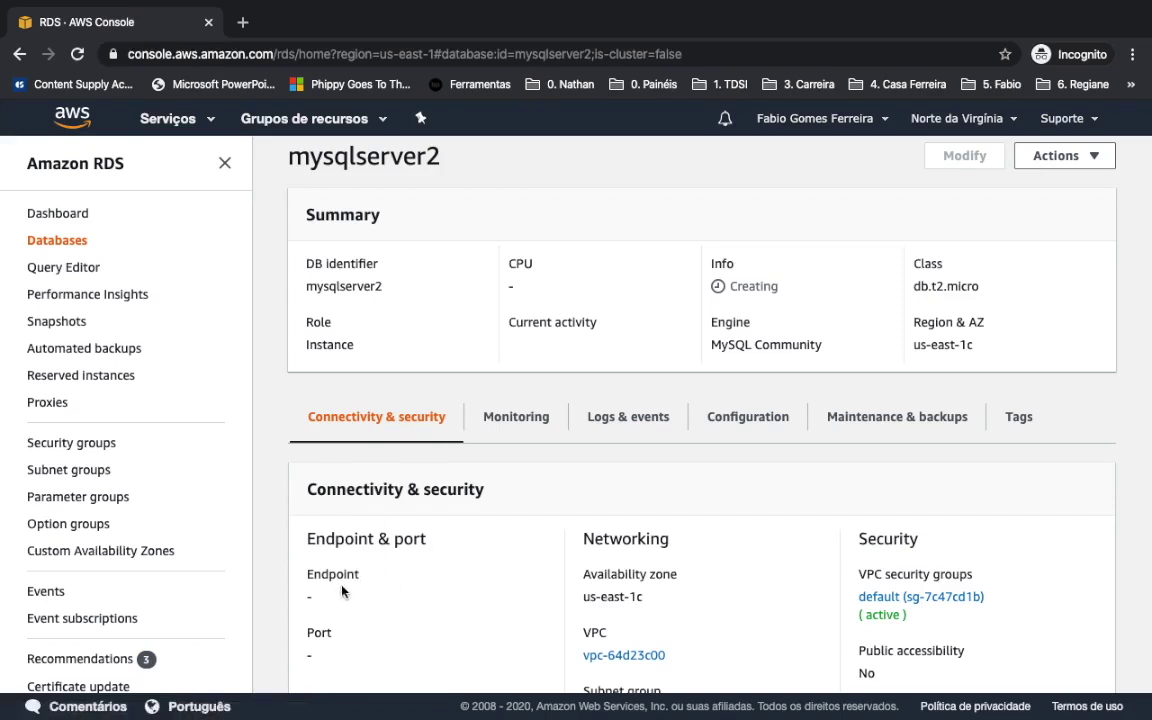
{"action": "scroll", "coordinate": [341, 591], "scroll_direction": "down", "scroll_amount": 1}
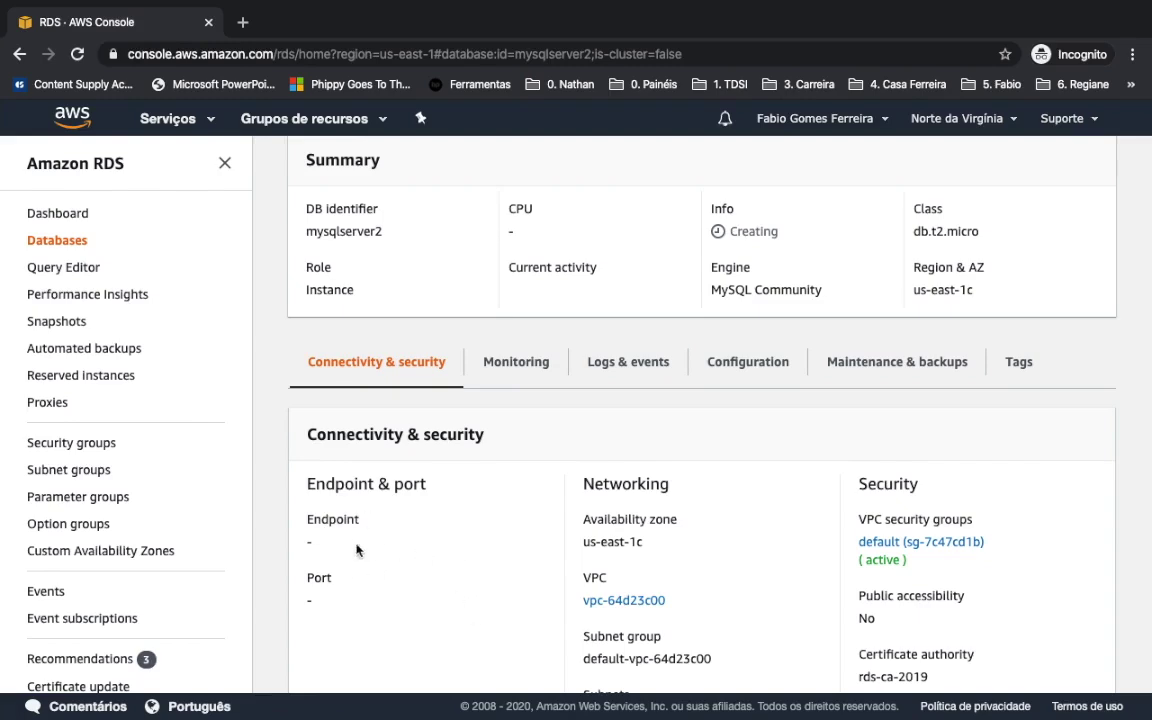
{"action": "scroll", "coordinate": [420, 530], "scroll_direction": "down", "scroll_amount": 4}
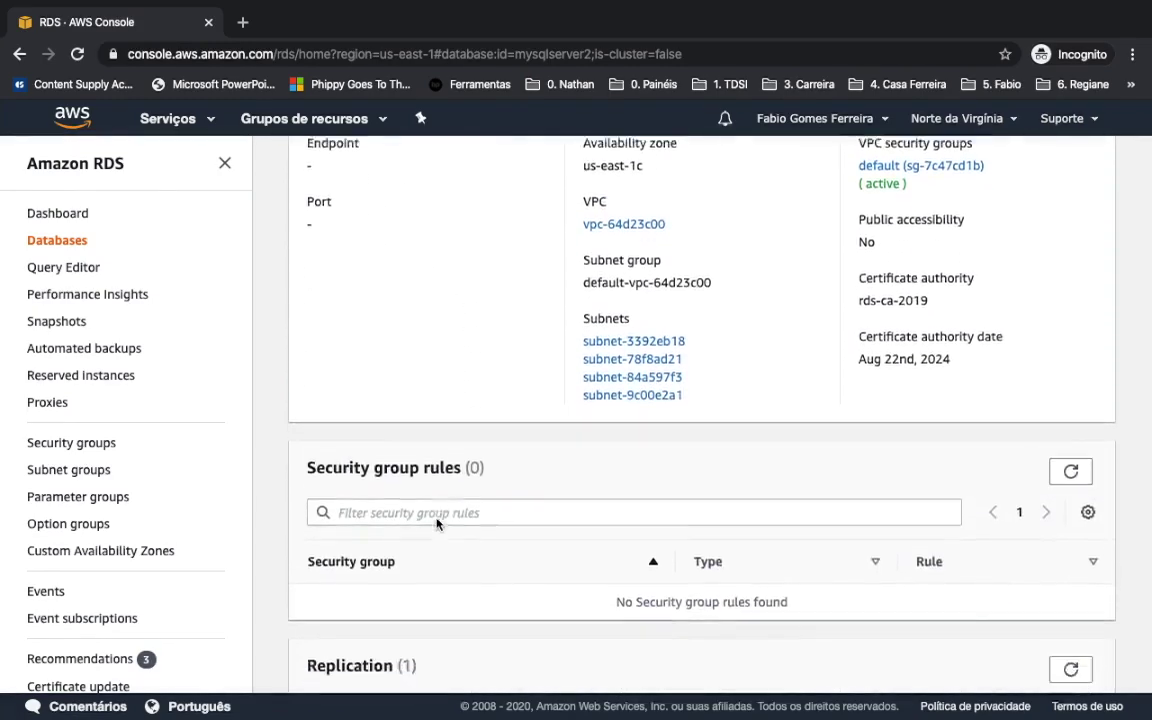
{"action": "scroll", "coordinate": [436, 523], "scroll_direction": "down", "scroll_amount": 5}
{"action": "scroll", "coordinate": [436, 523], "scroll_direction": "up", "scroll_amount": 2}
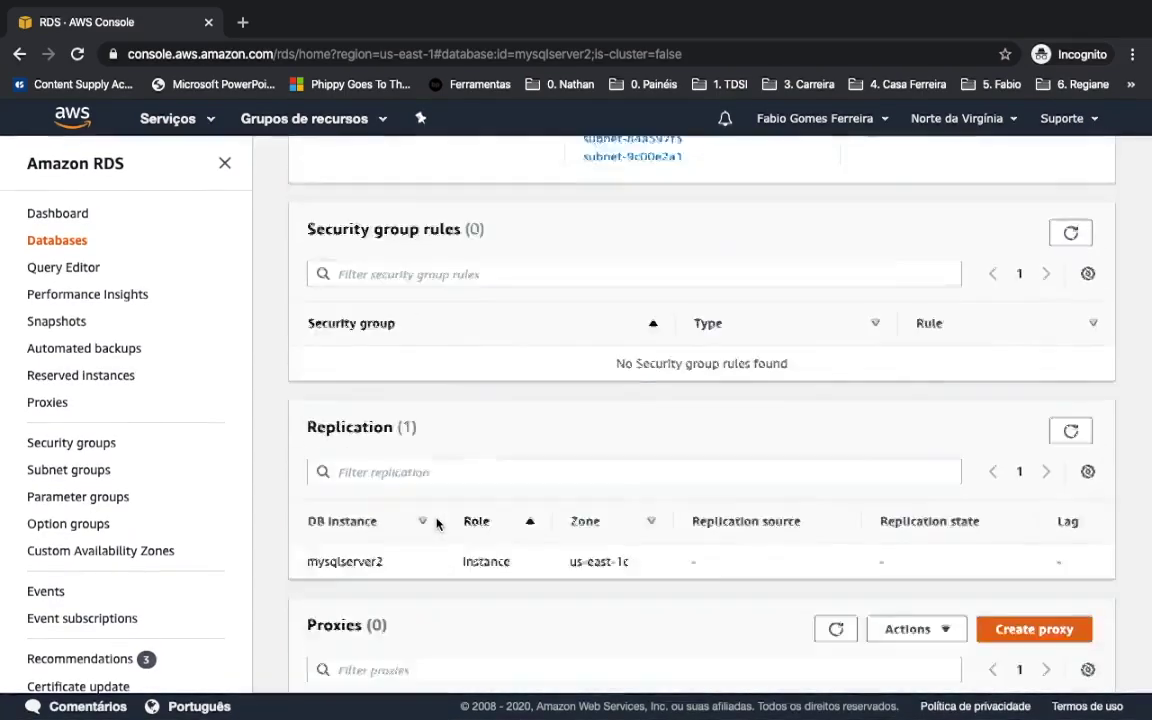
{"action": "scroll", "coordinate": [436, 500], "scroll_direction": "up", "scroll_amount": 8}
{"action": "scroll", "coordinate": [437, 524], "scroll_direction": "down", "scroll_amount": 3}
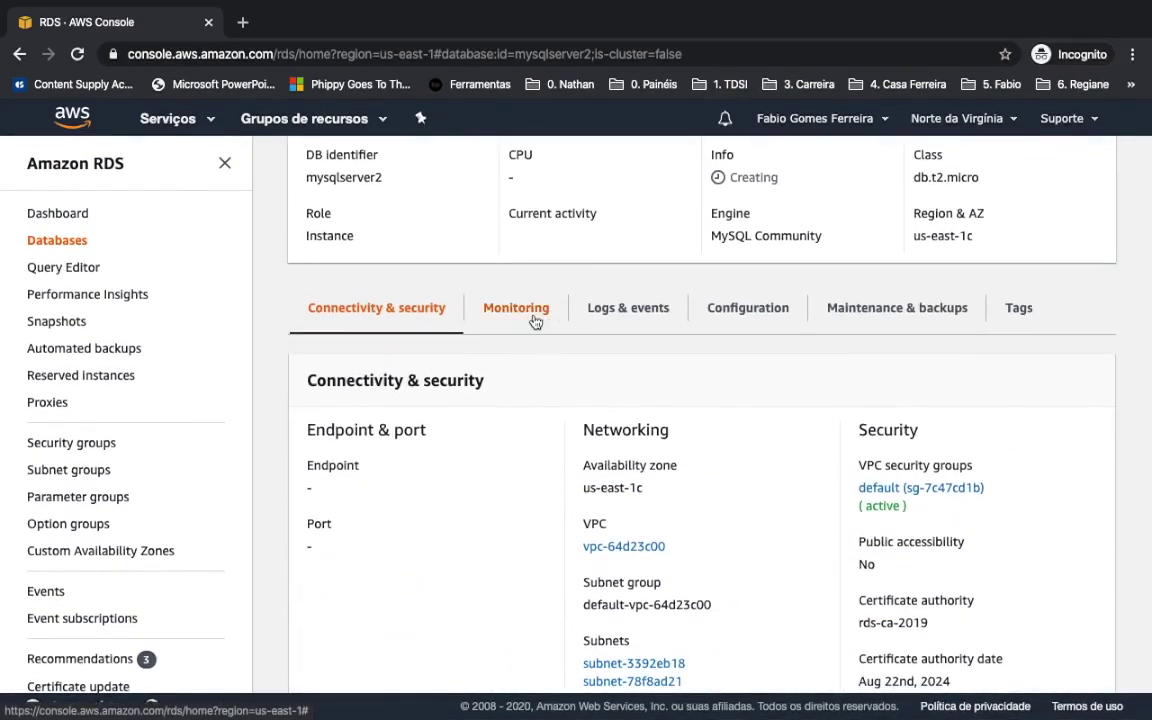
- Examine the CloudWatch metrics of mysqlserver2, including CPU utilization, DB connections, free storage space, freeable memory, and write and read IOPS
{"action": "left_click", "coordinate": [536, 321]}
{"action": "scroll", "coordinate": [599, 470], "scroll_direction": "down", "scroll_amount": 3}
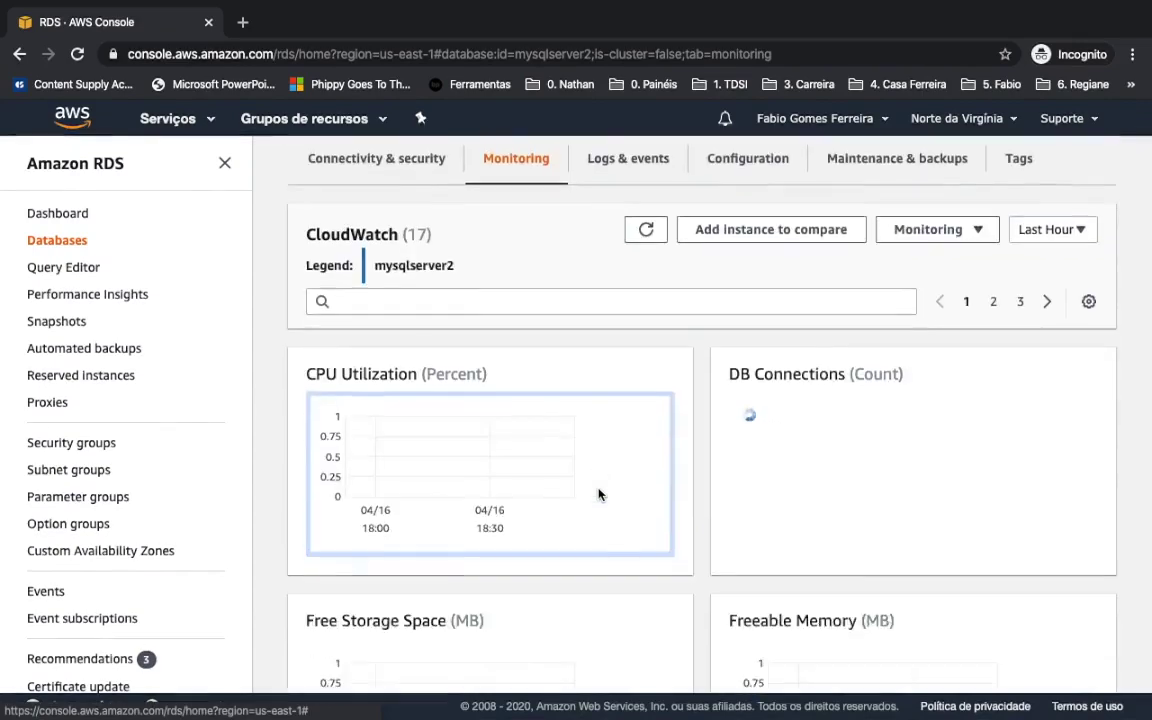
{"action": "scroll", "coordinate": [599, 494], "scroll_direction": "down", "scroll_amount": 1}
{"action": "scroll", "coordinate": [599, 490], "scroll_direction": "up", "scroll_amount": 2}
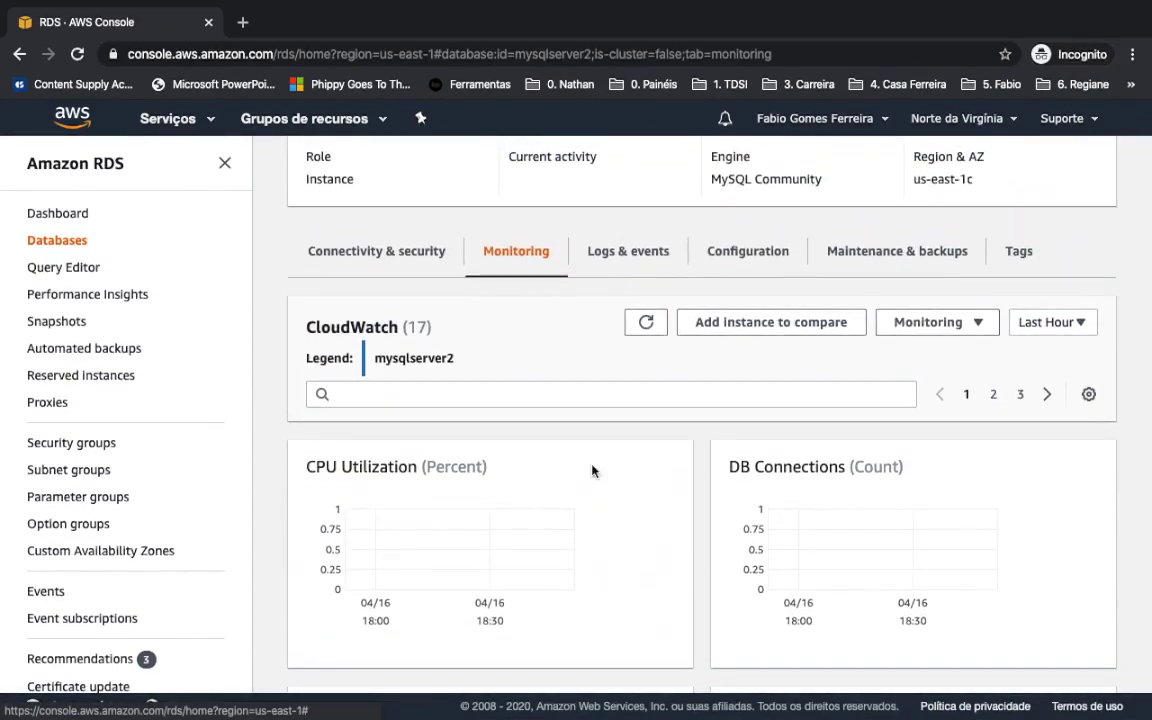
{"action": "scroll", "coordinate": [545, 473], "scroll_direction": "down", "scroll_amount": 2}
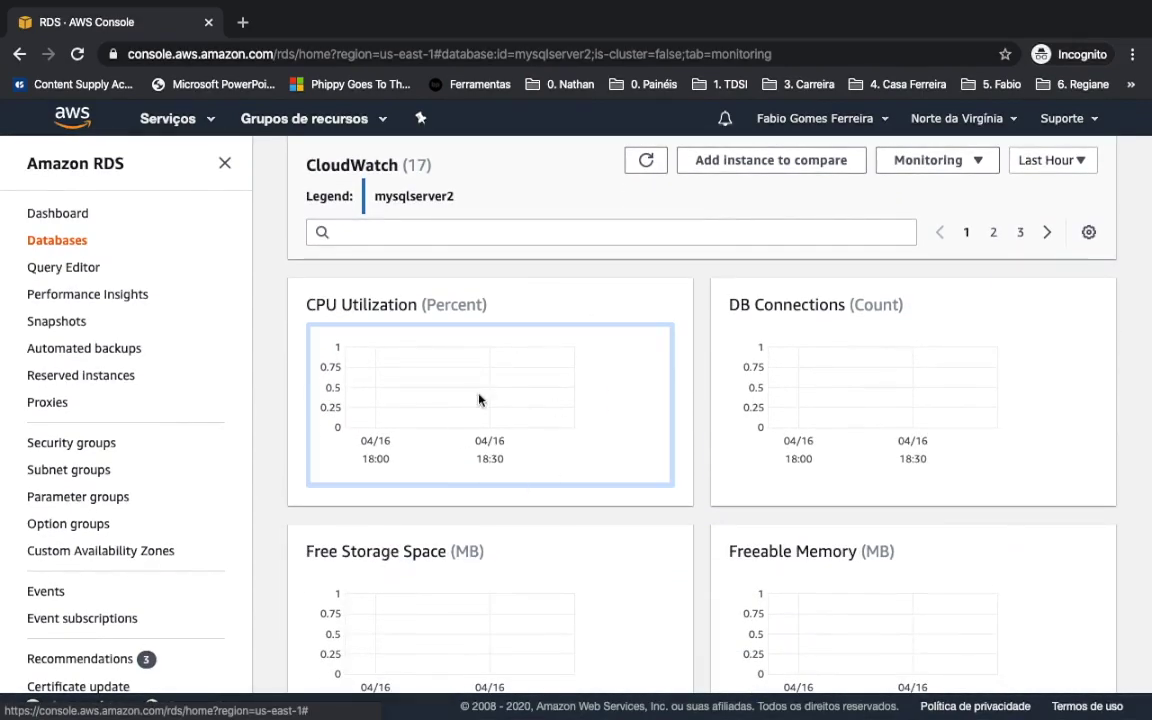
{"action": "scroll", "coordinate": [625, 553], "scroll_direction": "down", "scroll_amount": 2}
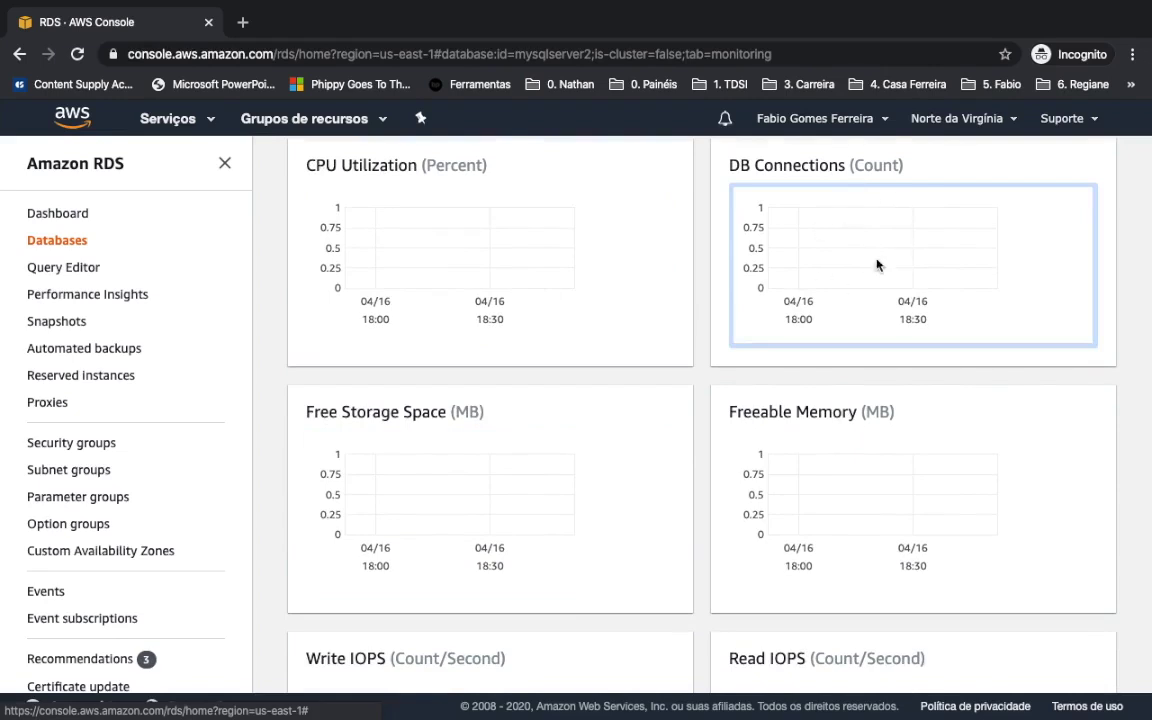
{"action": "scroll", "coordinate": [452, 491], "scroll_direction": "down", "scroll_amount": 1}
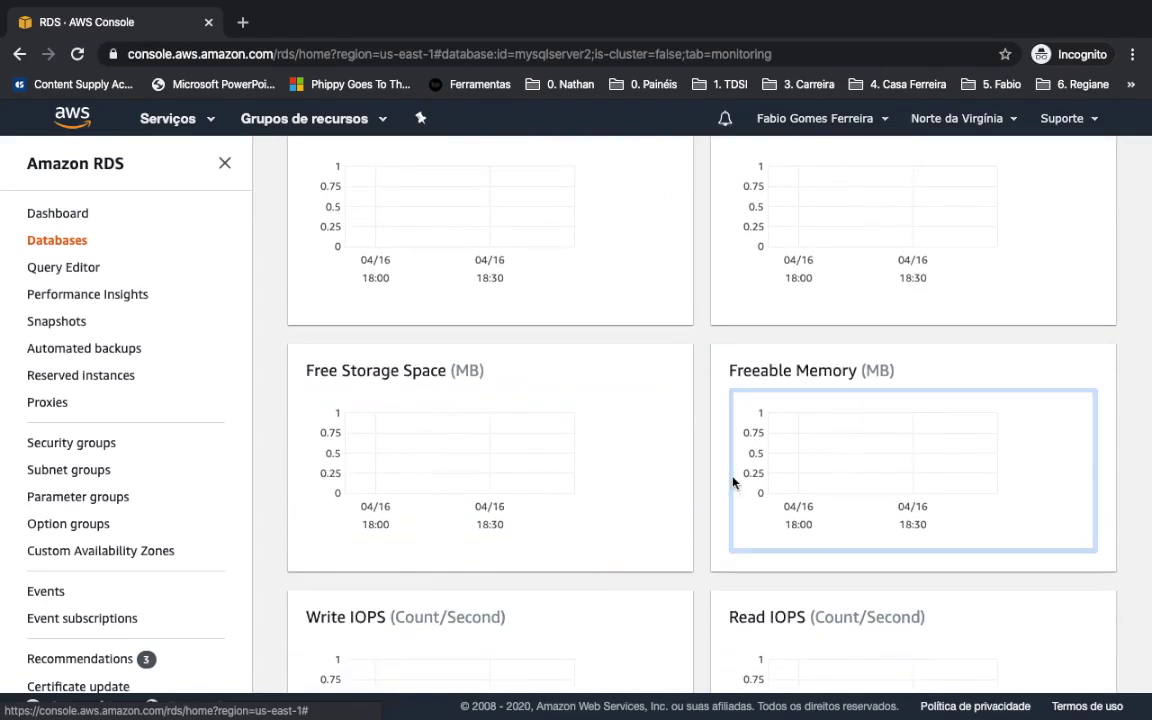
{"action": "scroll", "coordinate": [755, 435], "scroll_direction": "down", "scroll_amount": 1}
{"action": "scroll", "coordinate": [760, 425], "scroll_direction": "down", "scroll_amount": 2}
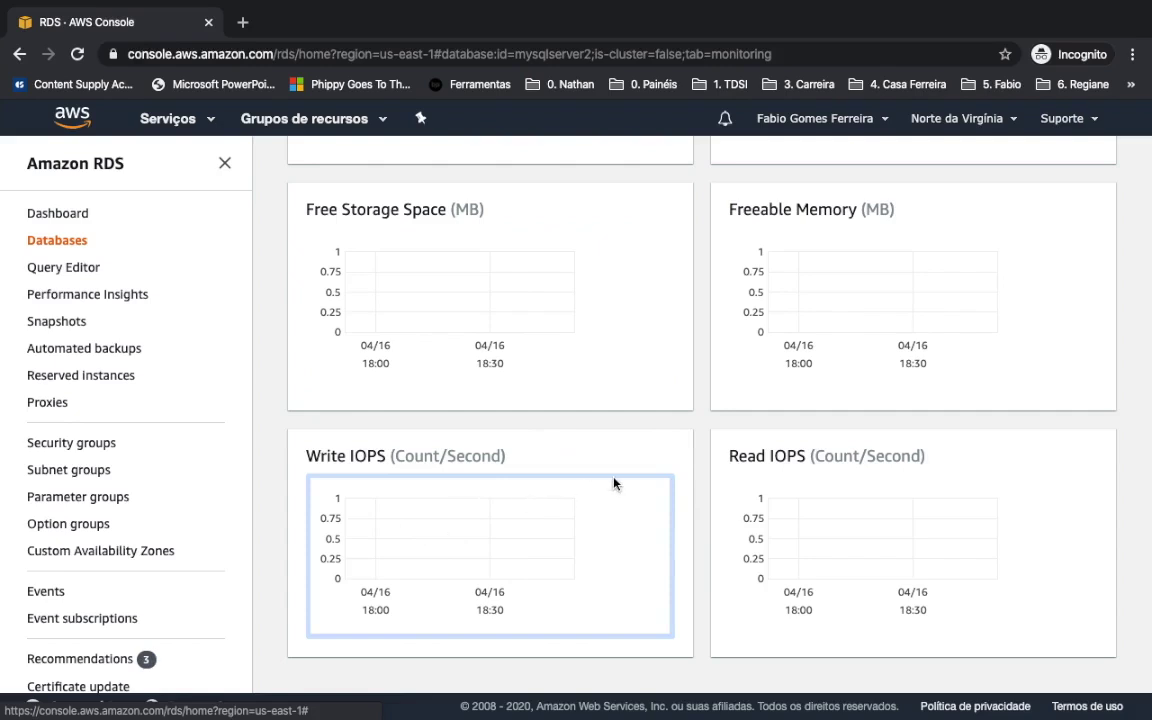
{"action": "scroll", "coordinate": [614, 483], "scroll_direction": "up", "scroll_amount": 2}
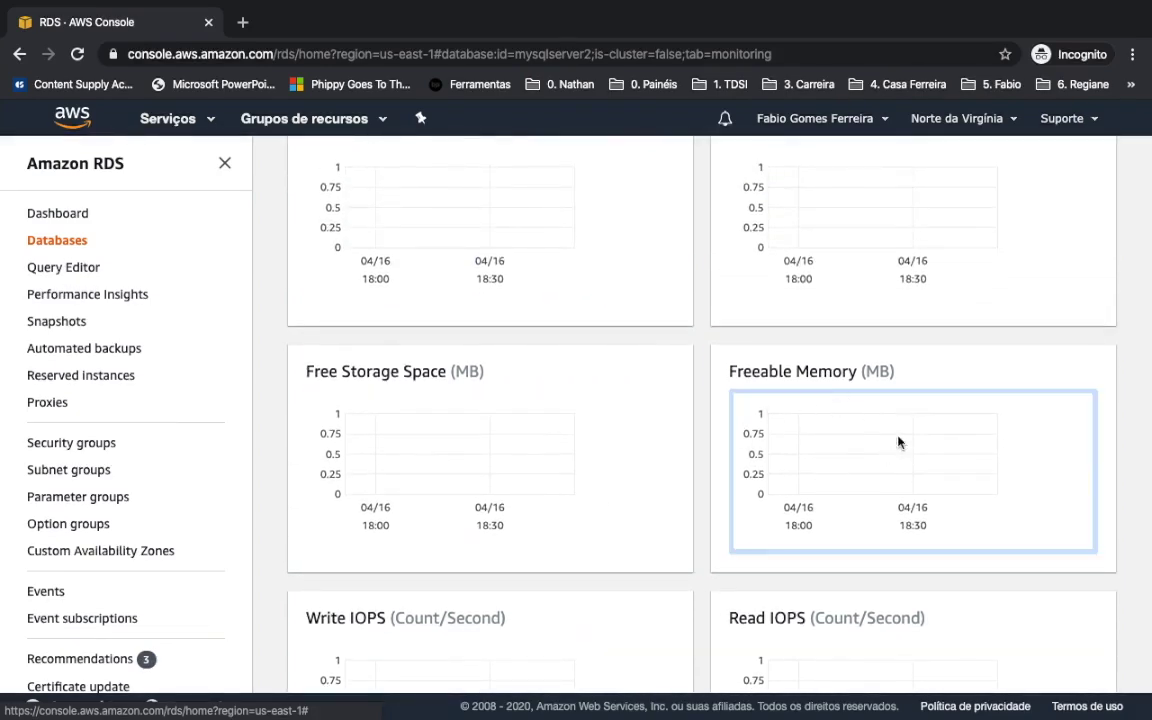
{"action": "scroll", "coordinate": [627, 424], "scroll_direction": "up", "scroll_amount": 2}
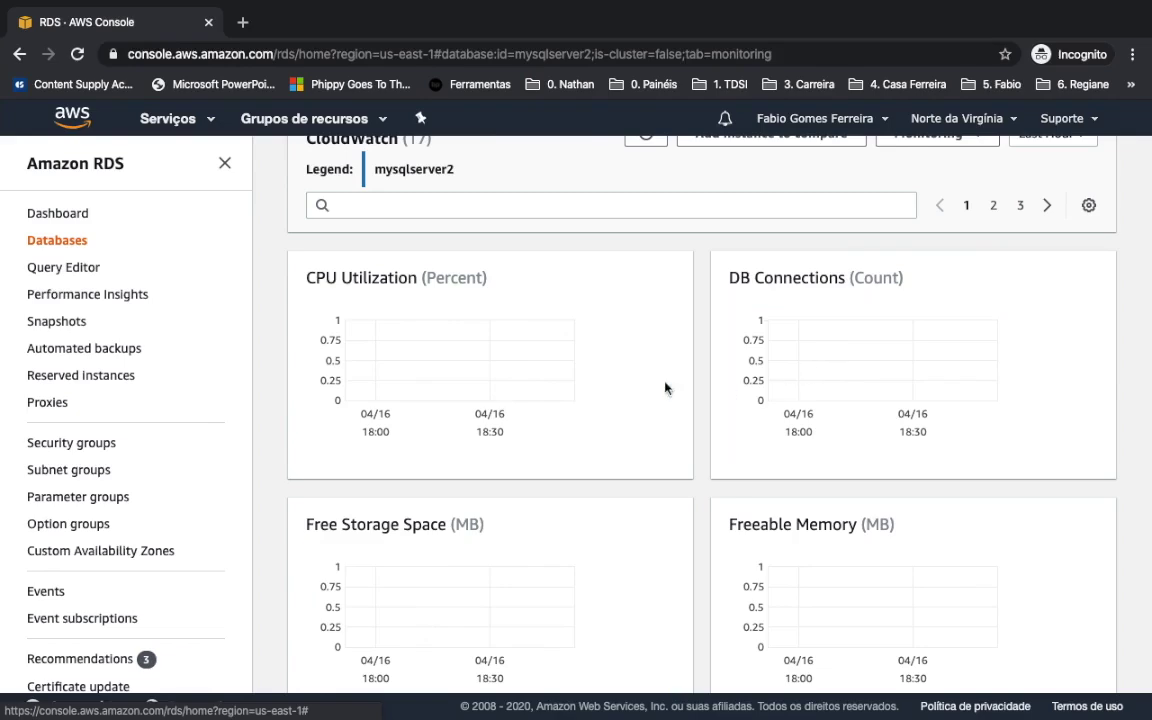
{"action": "scroll", "coordinate": [594, 386], "scroll_direction": "up", "scroll_amount": 3}
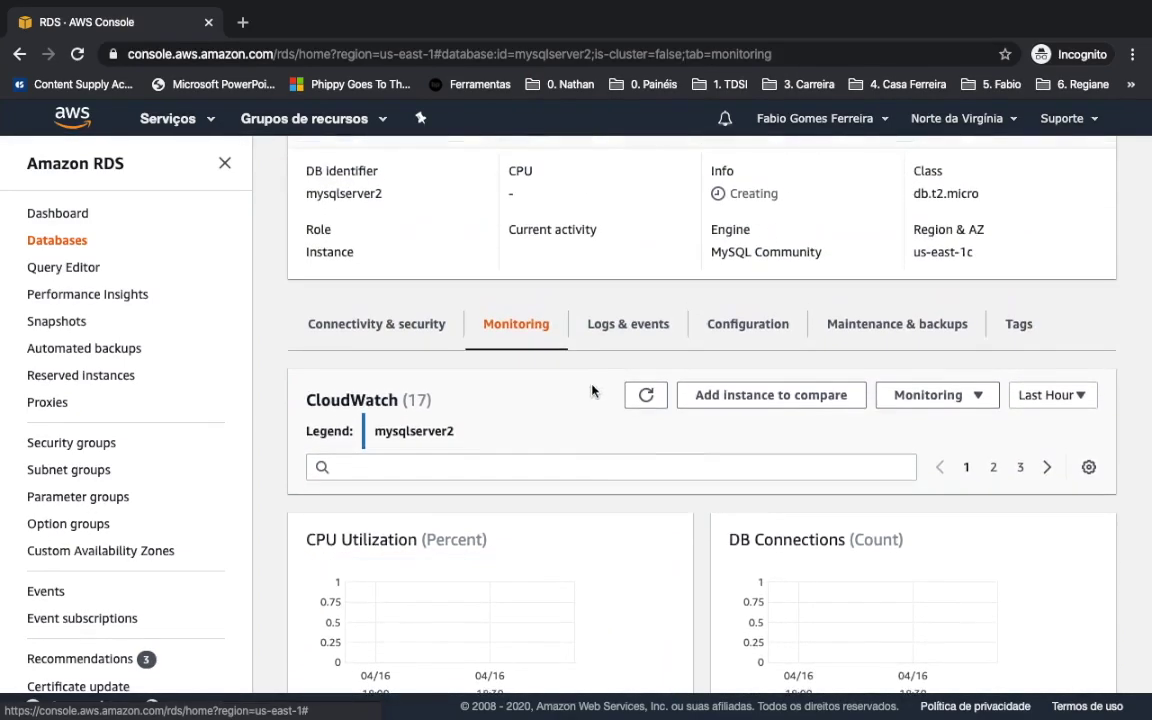
{"action": "scroll", "coordinate": [589, 470], "scroll_direction": "down", "scroll_amount": 5}
{"action": "scroll", "coordinate": [589, 478], "scroll_direction": "up", "scroll_amount": 7}
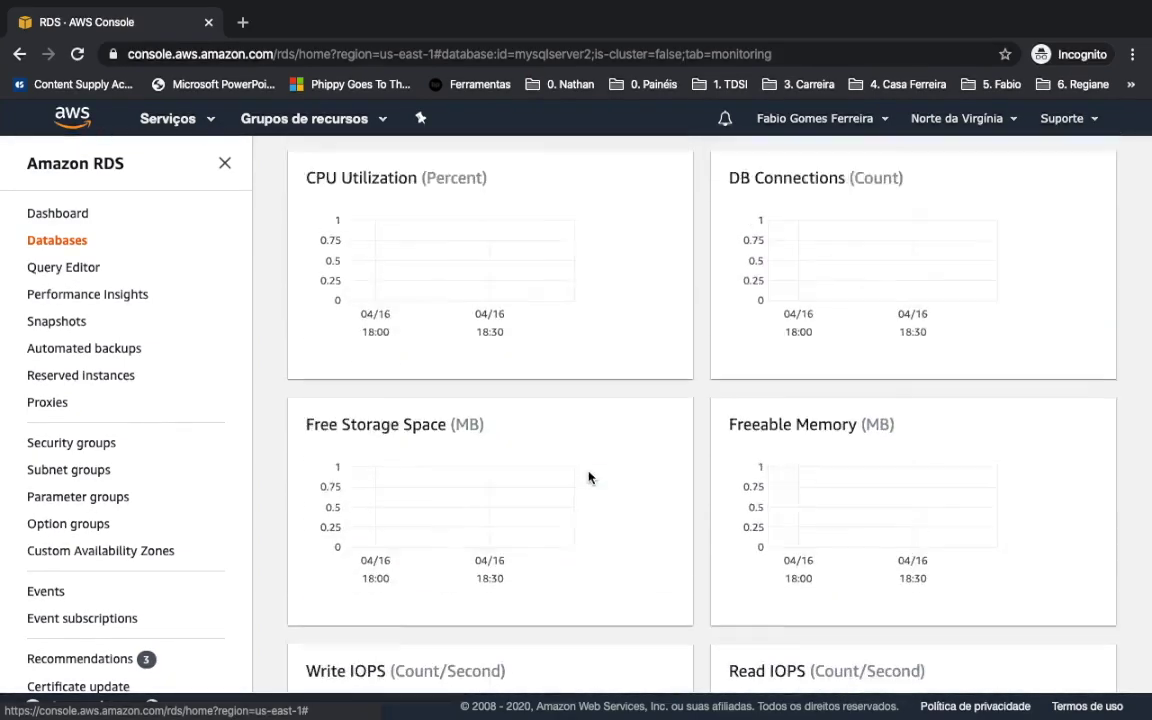
{"action": "scroll", "coordinate": [590, 480], "scroll_direction": "down", "scroll_amount": 1}
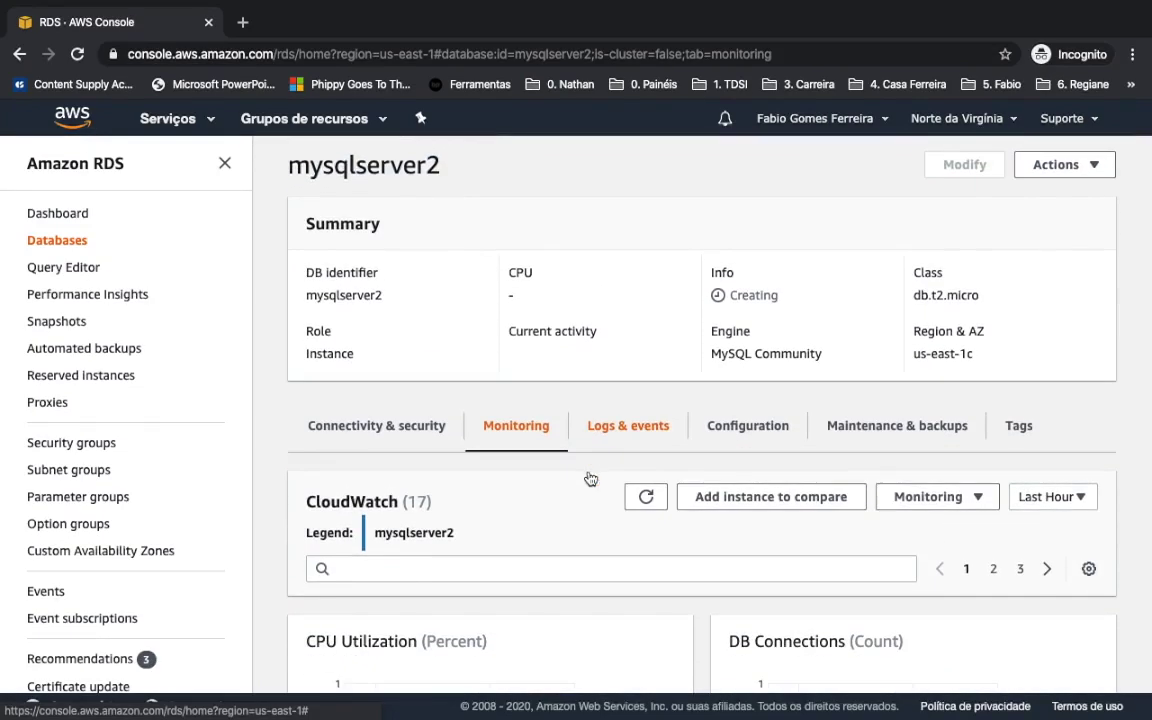
- Review the CloudWatch alarms, recent events and logs of mysqlserver2
{"action": "left_click", "coordinate": [630, 430]}
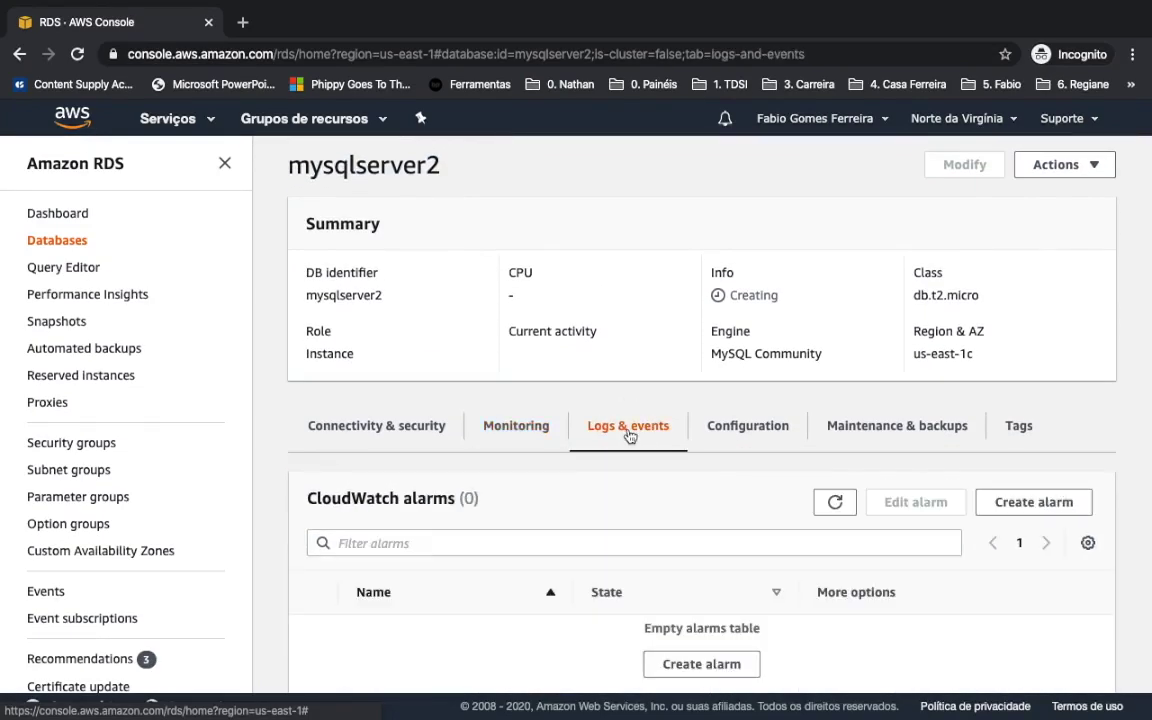
{"action": "scroll", "coordinate": [610, 519], "scroll_direction": "down", "scroll_amount": 5}
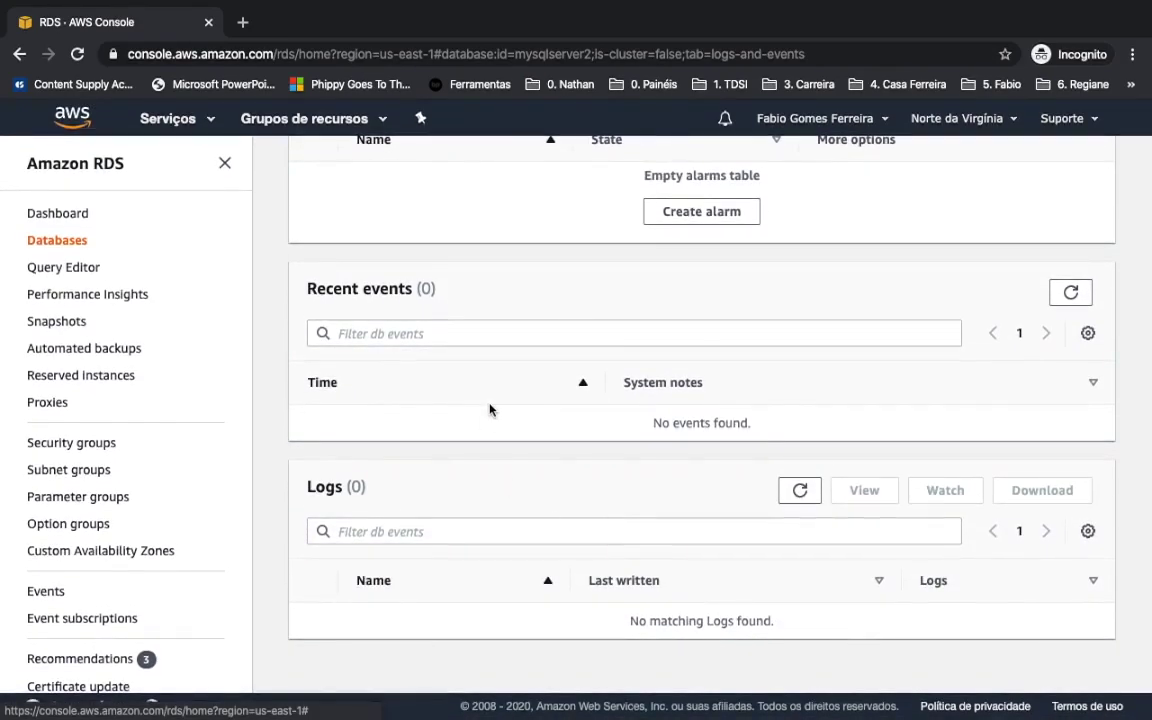
{"action": "scroll", "coordinate": [490, 409], "scroll_direction": "up", "scroll_amount": 2}
{"action": "scroll", "coordinate": [490, 409], "scroll_direction": "up", "scroll_amount": 4}
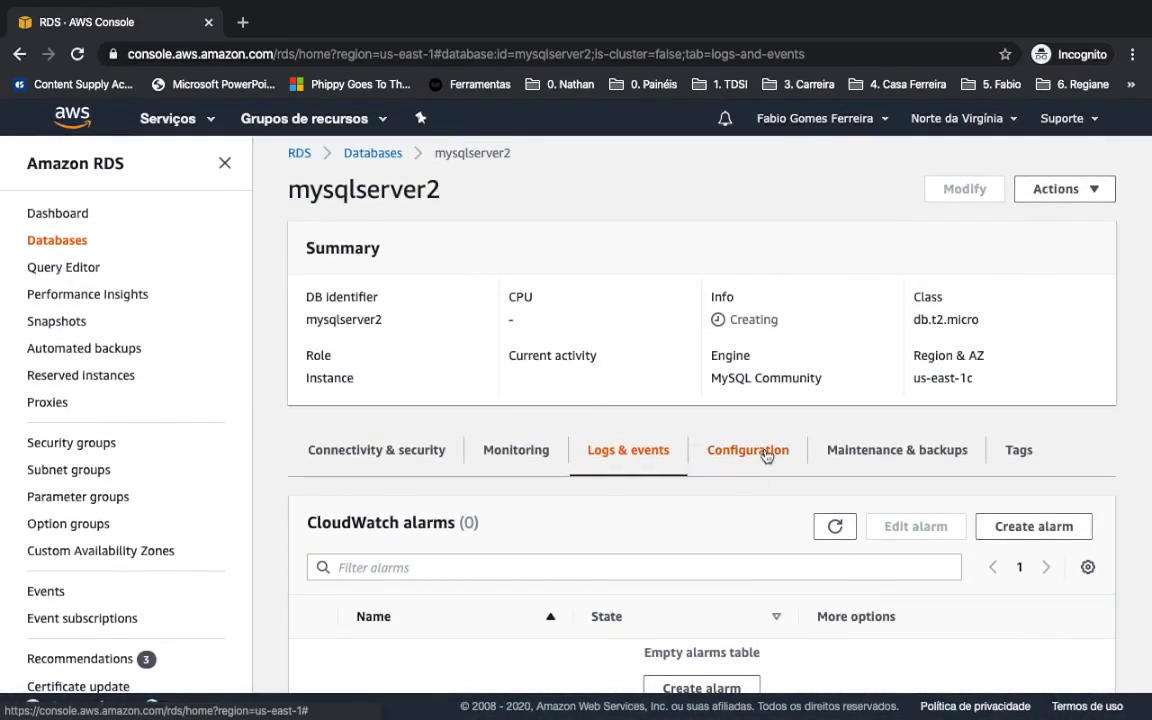
- Examine the configuration of mysqlserver2, including DB name, engine version, instance class, availability, storage, parameter group and recommendations
{"action": "left_click", "coordinate": [766, 452]}
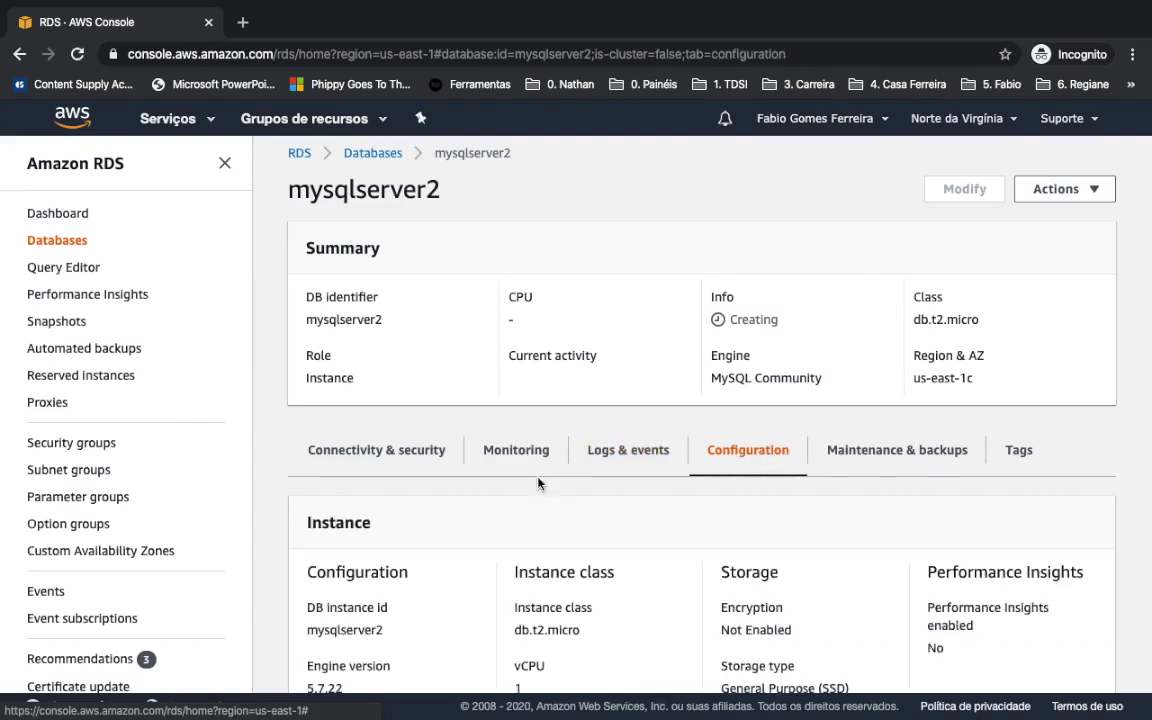
{"action": "scroll", "coordinate": [538, 484], "scroll_direction": "down", "scroll_amount": 1}
{"action": "scroll", "coordinate": [538, 484], "scroll_direction": "down", "scroll_amount": 1}
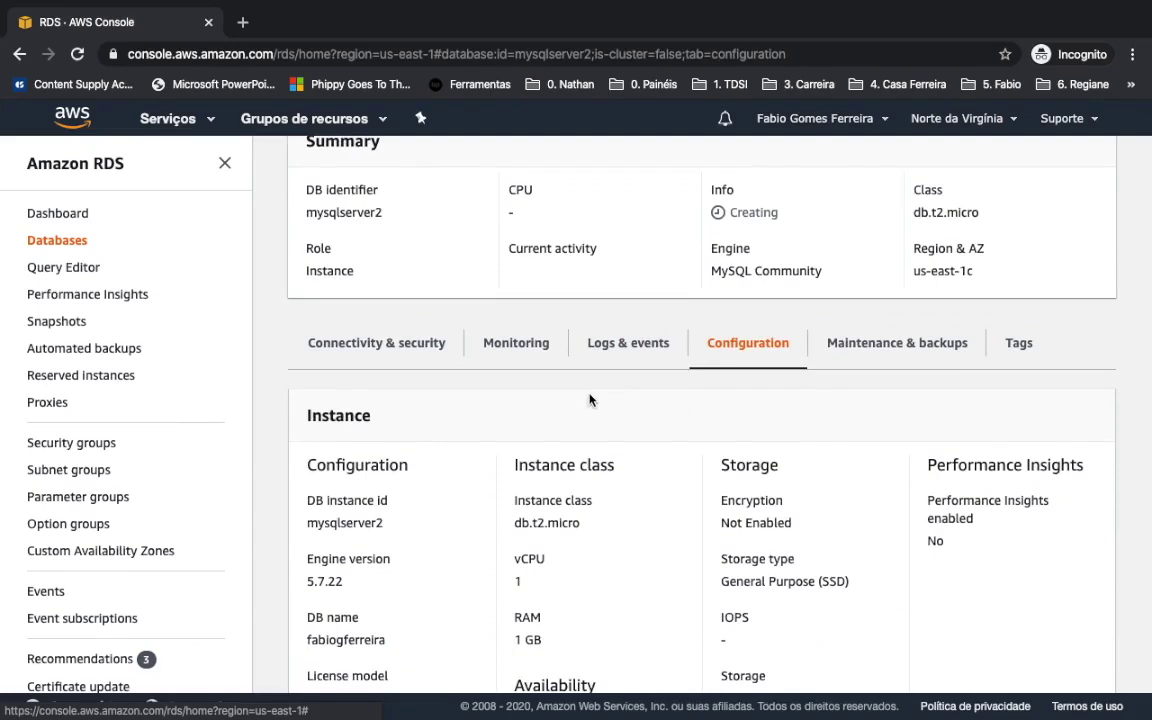
{"action": "scroll", "coordinate": [454, 427], "scroll_direction": "down", "scroll_amount": 3}
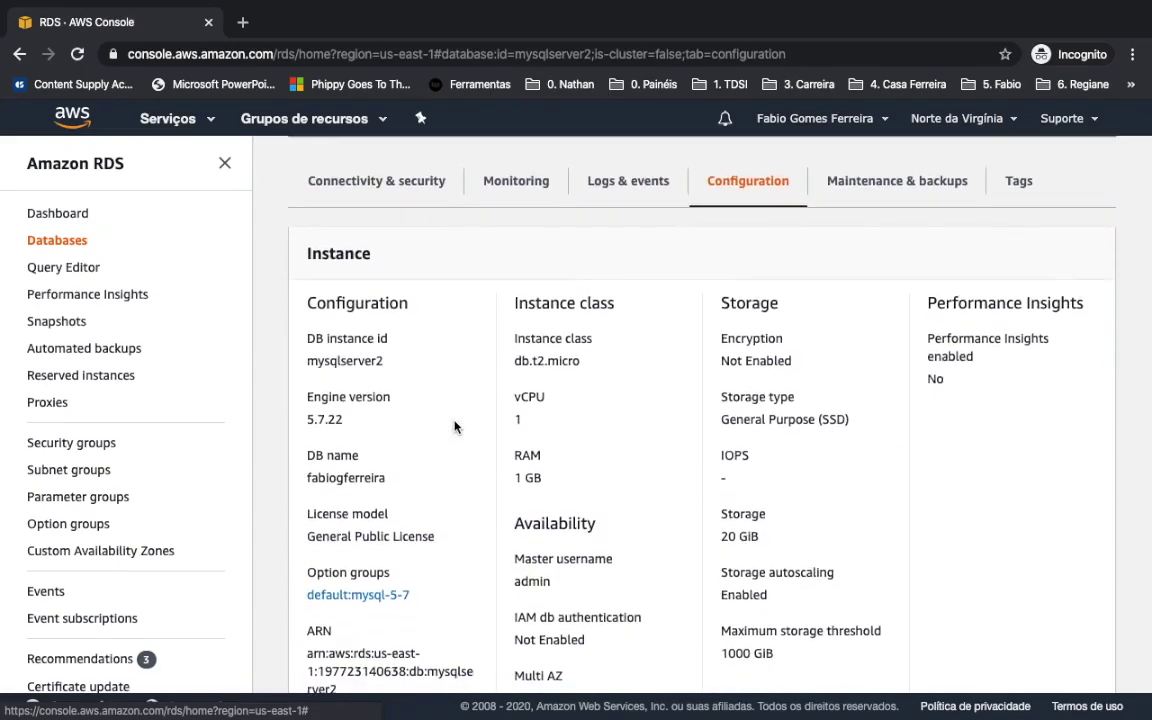
{"action": "left_click_drag", "start_coordinate": [385, 478], "coordinate": [307, 478]}
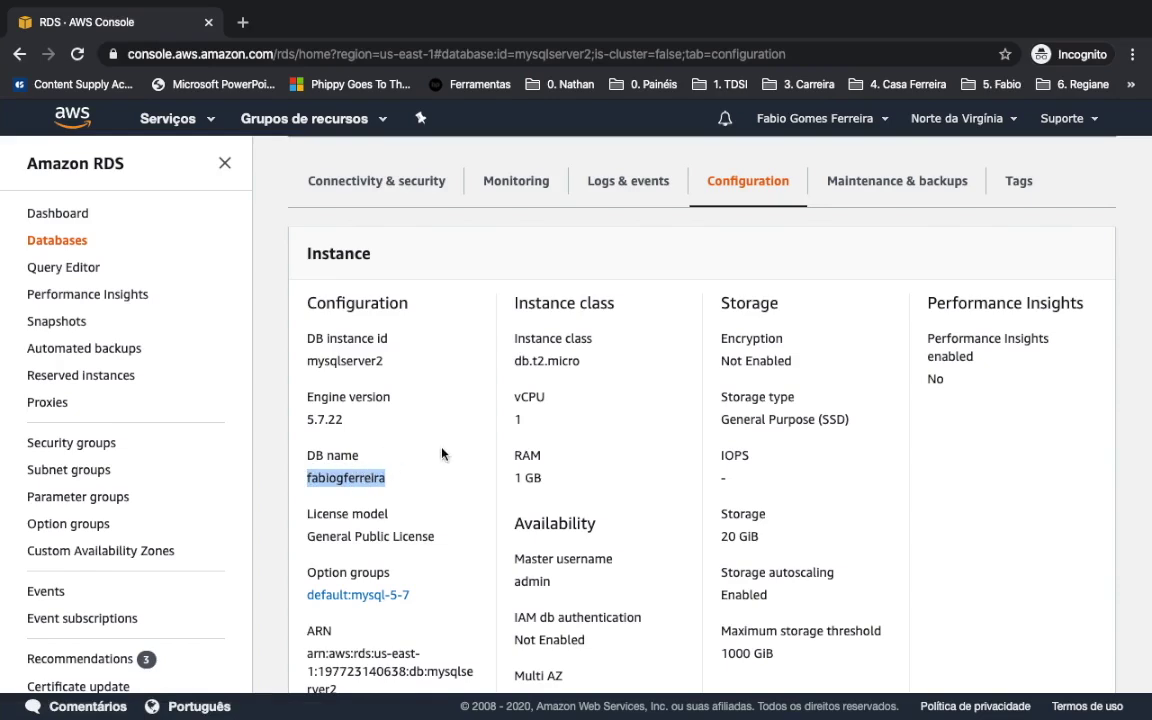
{"action": "scroll", "coordinate": [442, 454], "scroll_direction": "down", "scroll_amount": 3}
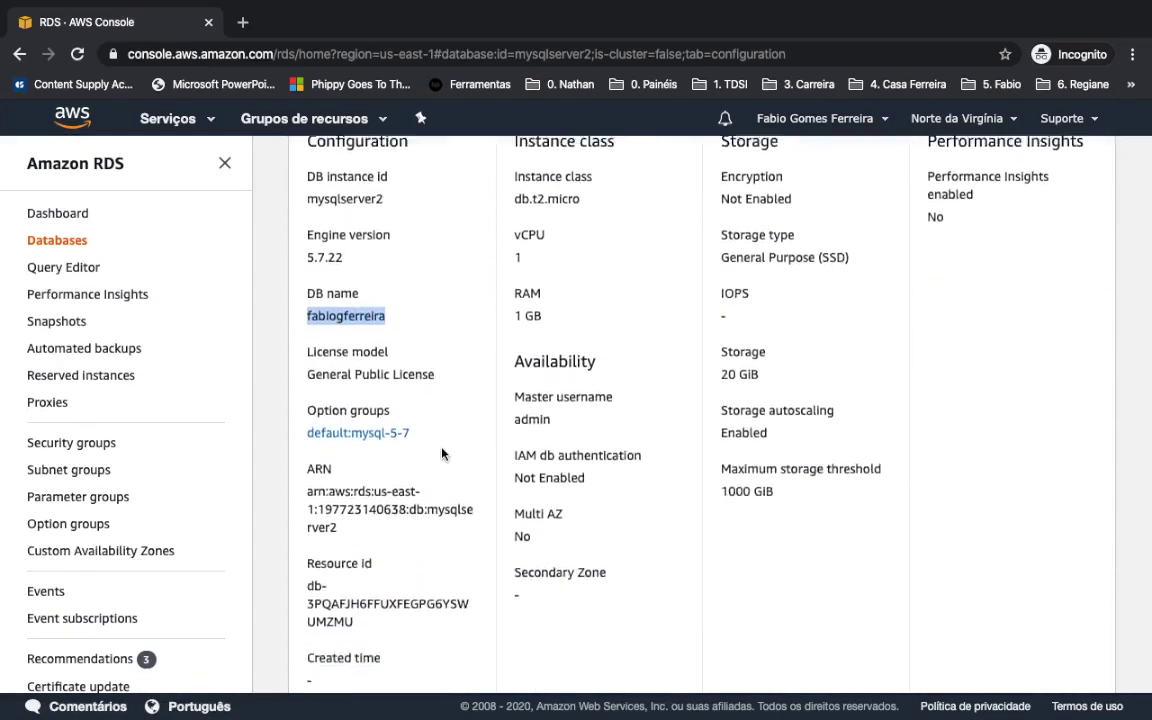
{"action": "scroll", "coordinate": [442, 454], "scroll_direction": "down", "scroll_amount": 5}
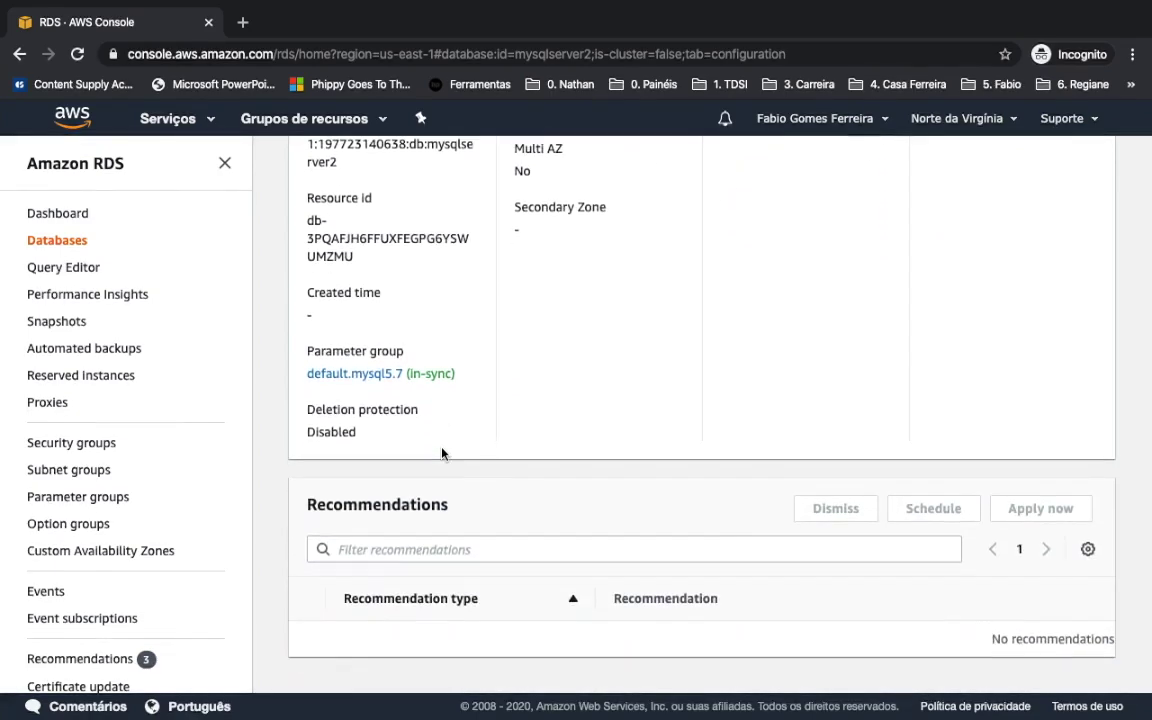
{"action": "scroll", "coordinate": [442, 454], "scroll_direction": "up", "scroll_amount": 5}
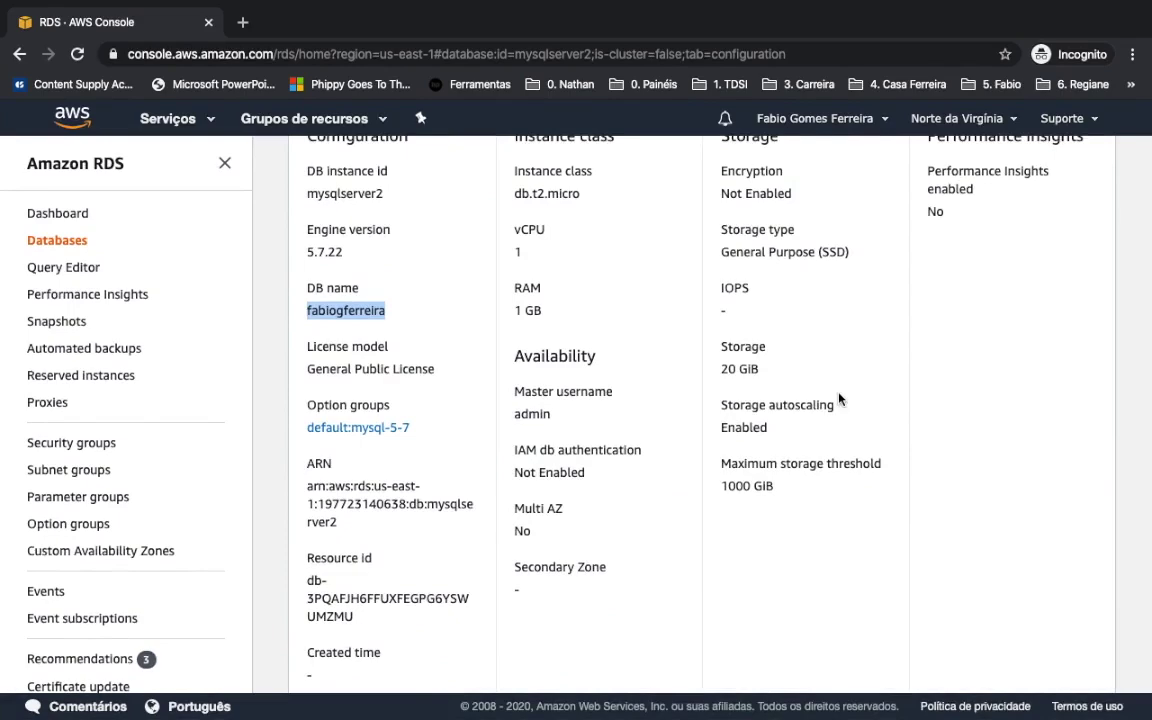
{"action": "scroll", "coordinate": [838, 399], "scroll_direction": "up", "scroll_amount": 2}
{"action": "scroll", "coordinate": [838, 399], "scroll_direction": "up", "scroll_amount": 2}
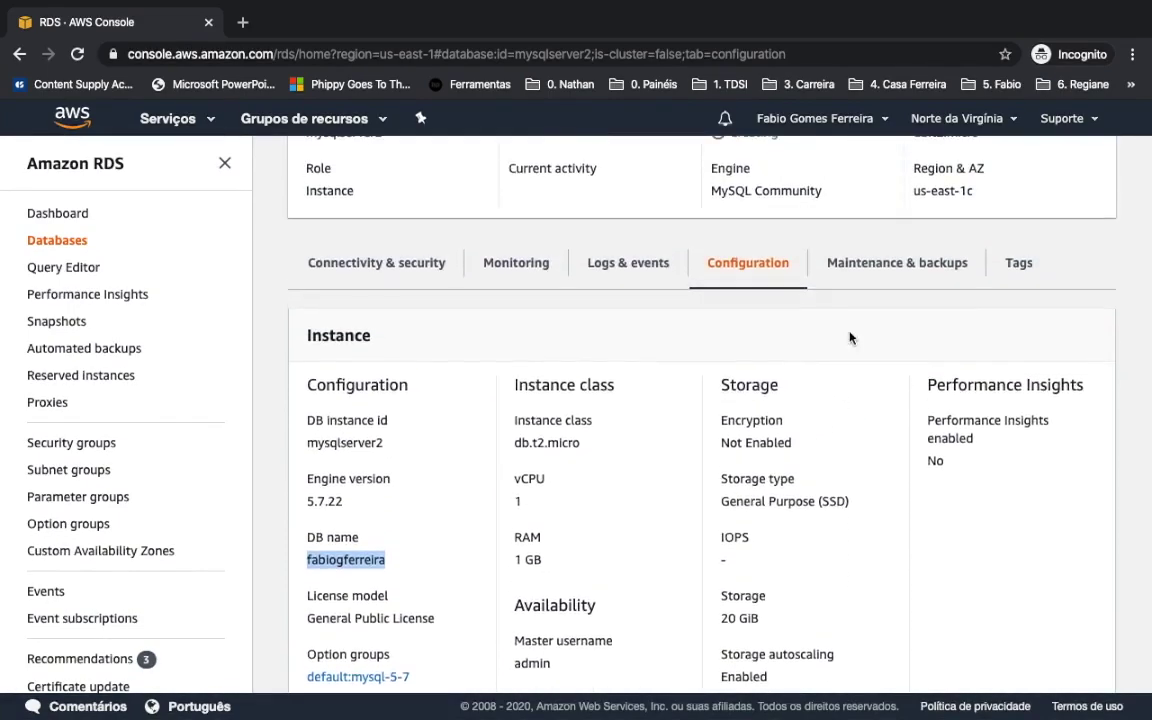
- Examine the maintenance window, pending maintenance, automated backup settings and snapshots of mysqlserver2
{"action": "left_click", "coordinate": [884, 279]}
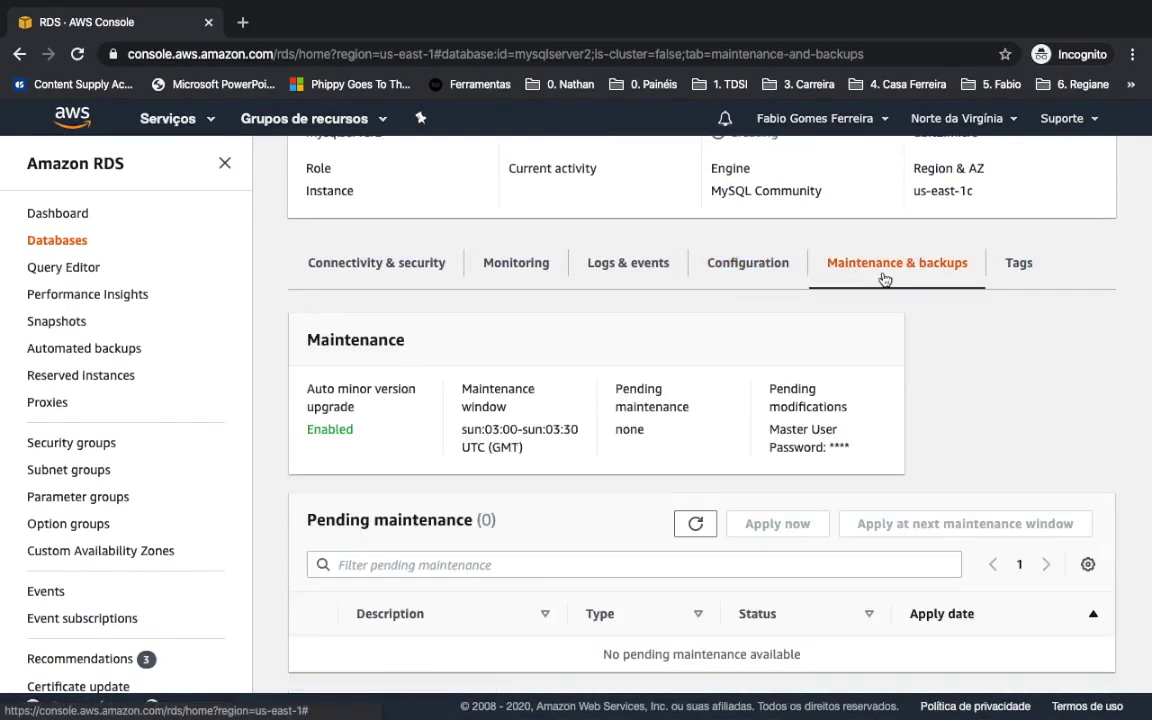
{"action": "scroll", "coordinate": [532, 345], "scroll_direction": "down", "scroll_amount": 1}
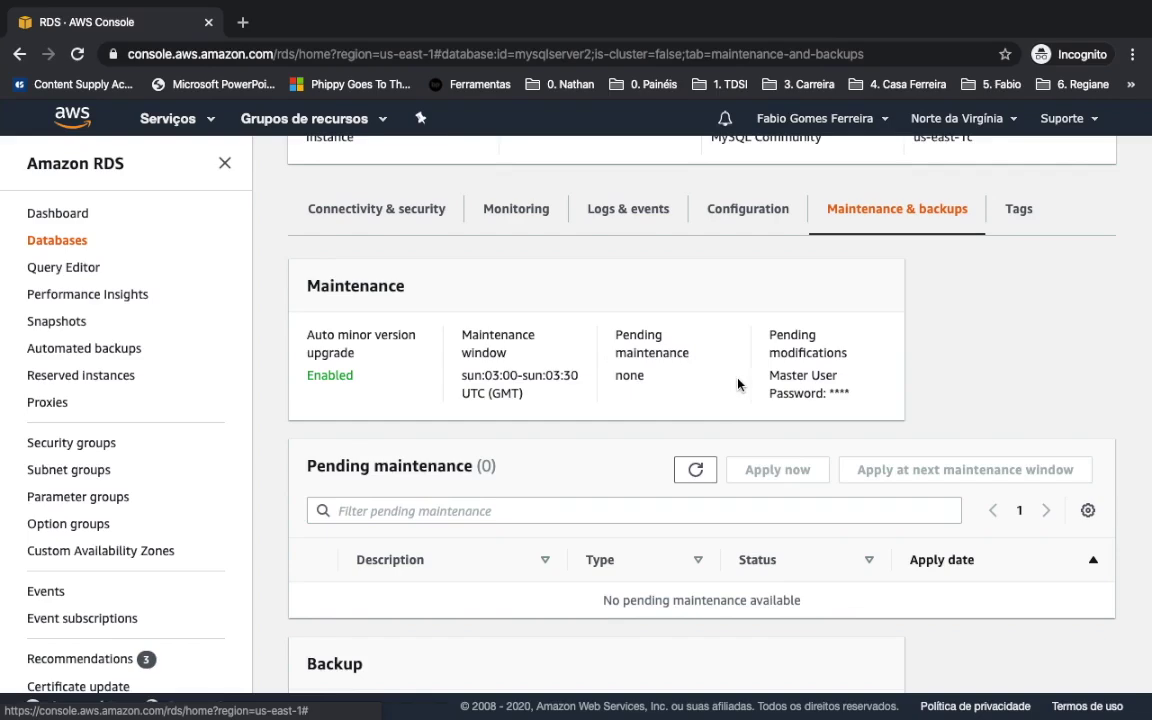
{"action": "scroll", "coordinate": [738, 384], "scroll_direction": "down", "scroll_amount": 2}
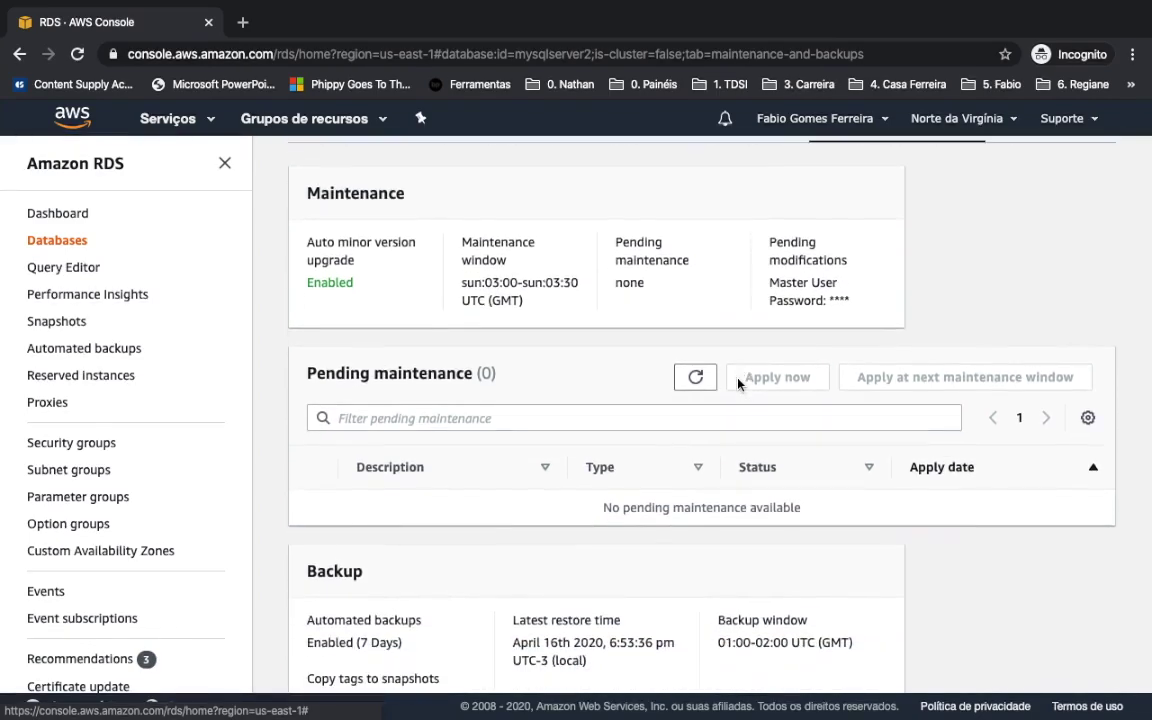
{"action": "scroll", "coordinate": [738, 384], "scroll_direction": "down", "scroll_amount": 4}
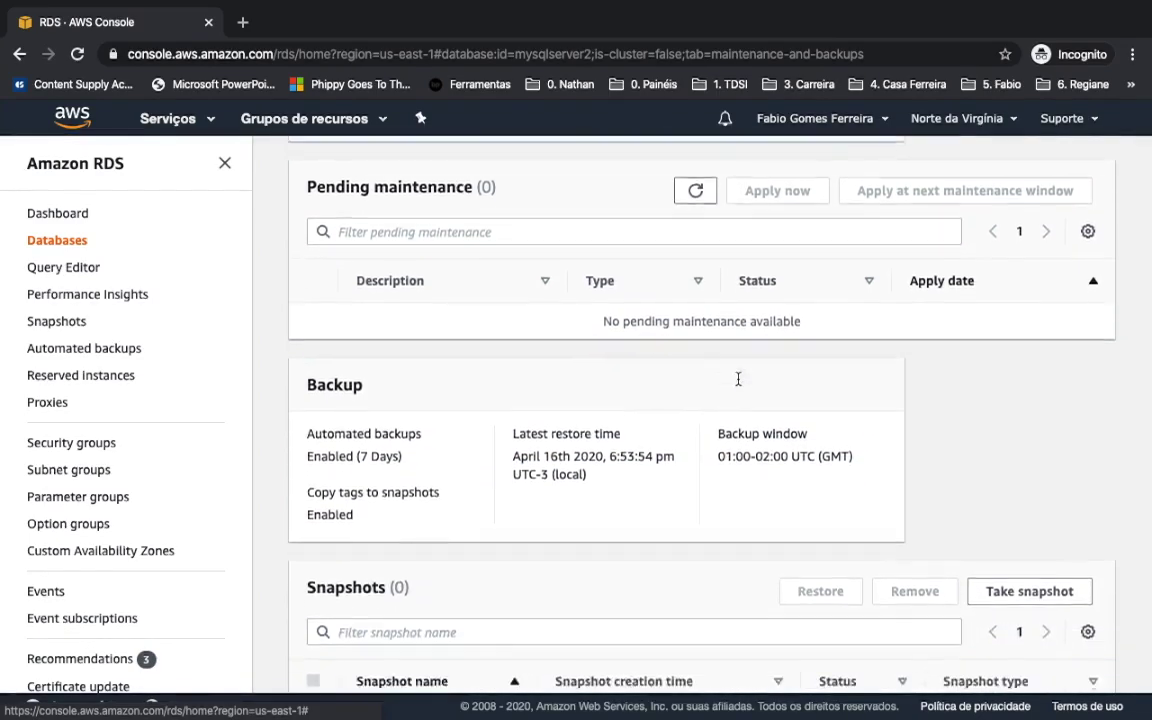
{"action": "scroll", "coordinate": [738, 382], "scroll_direction": "down", "scroll_amount": 2}
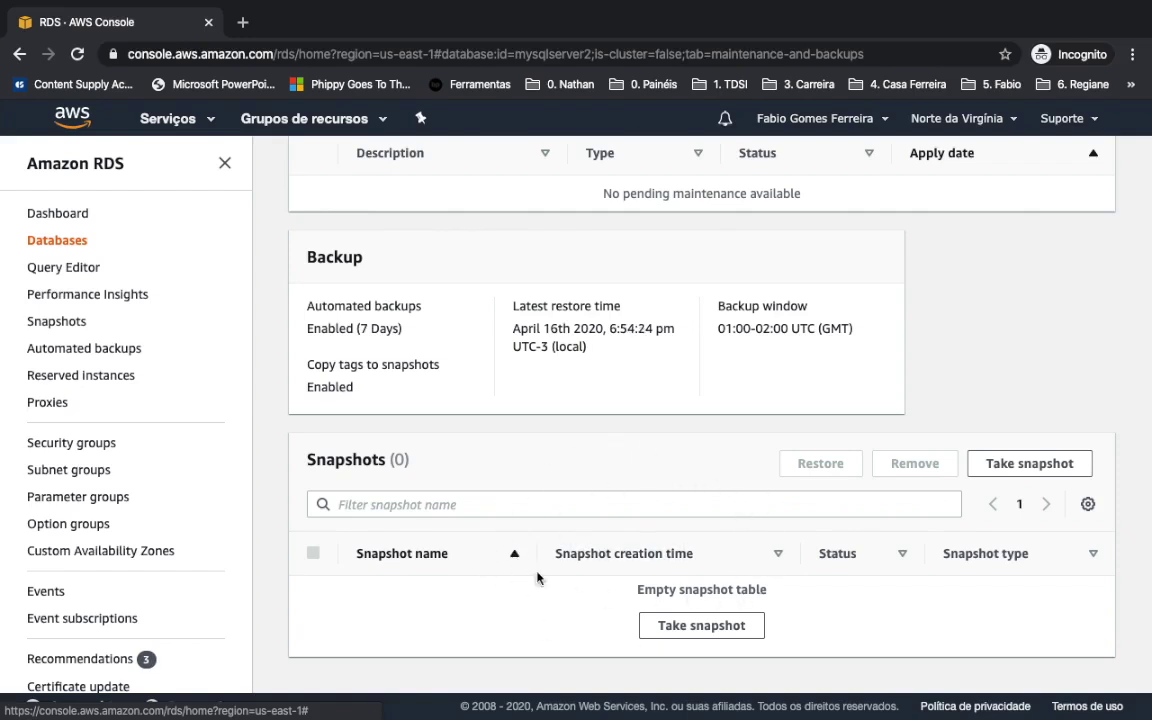
{"action": "scroll", "coordinate": [617, 543], "scroll_direction": "up", "scroll_amount": 6}
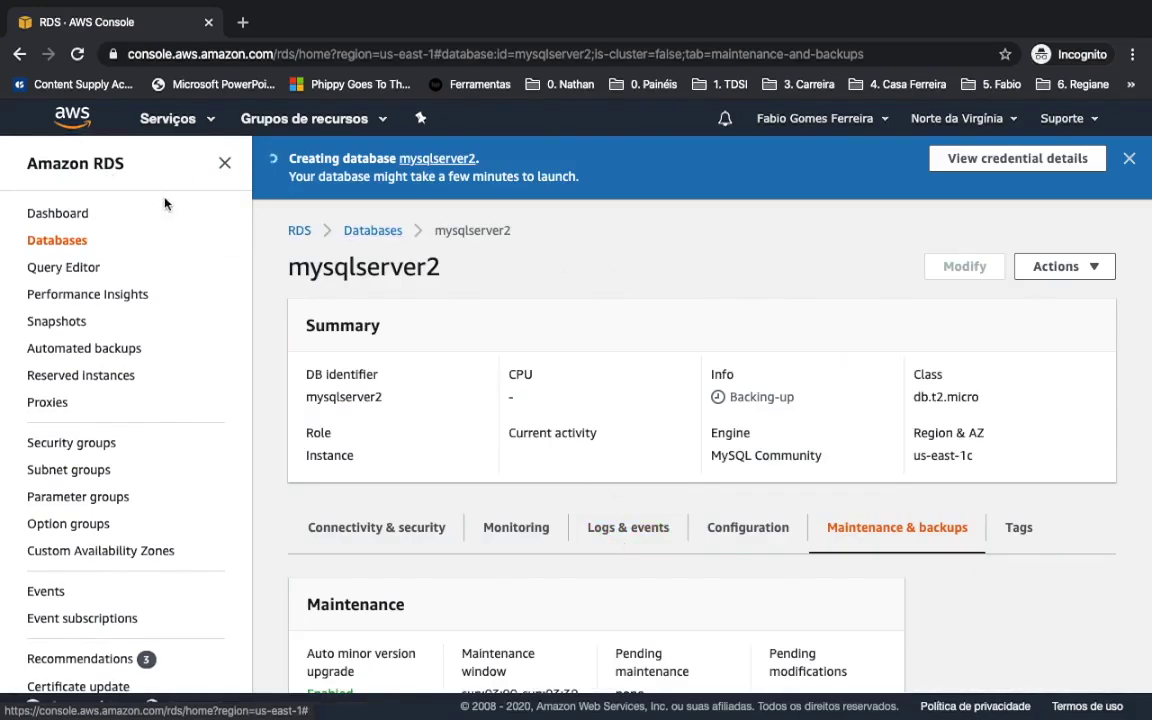
{"action": "scroll", "coordinate": [532, 553], "scroll_direction": "down", "scroll_amount": 3}
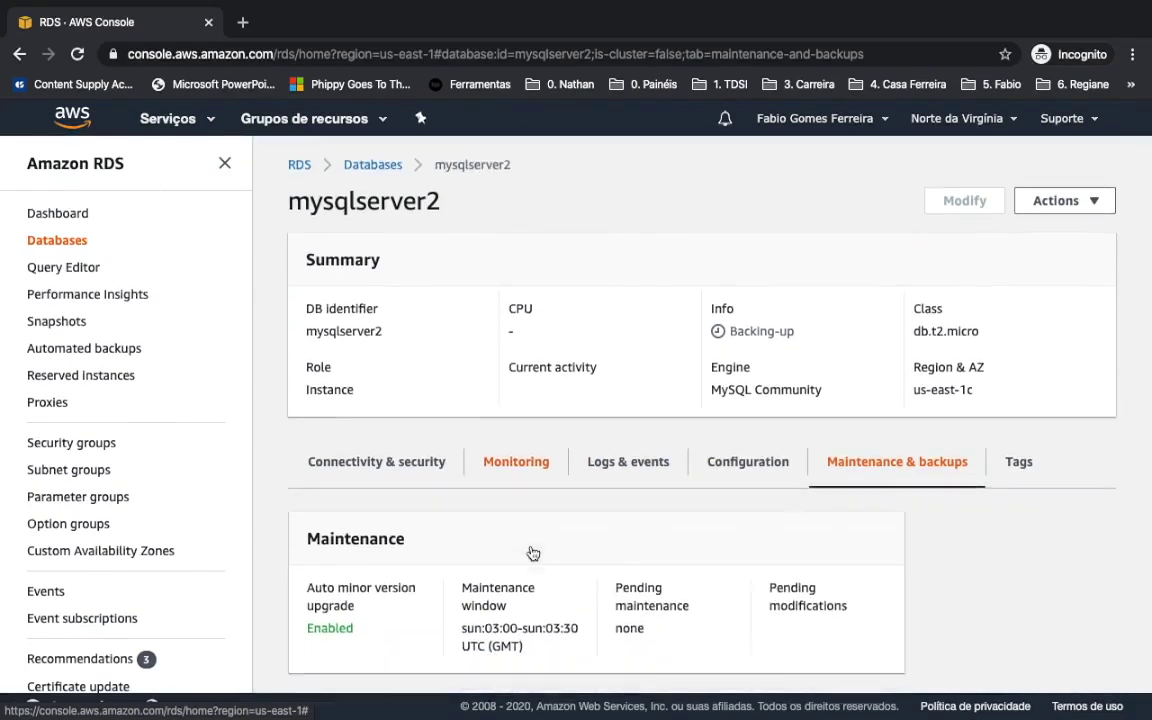
{"action": "scroll", "coordinate": [620, 420], "scroll_direction": "down", "scroll_amount": 5}
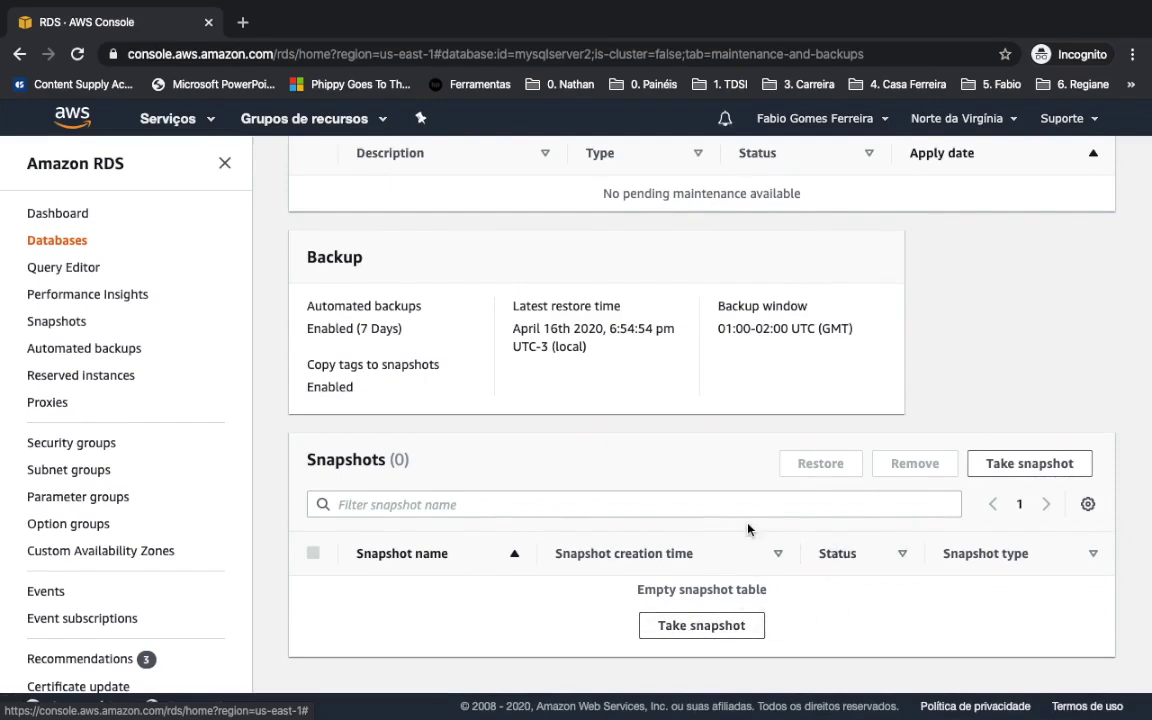
{"action": "scroll", "coordinate": [715, 560], "scroll_direction": "up", "scroll_amount": 5}
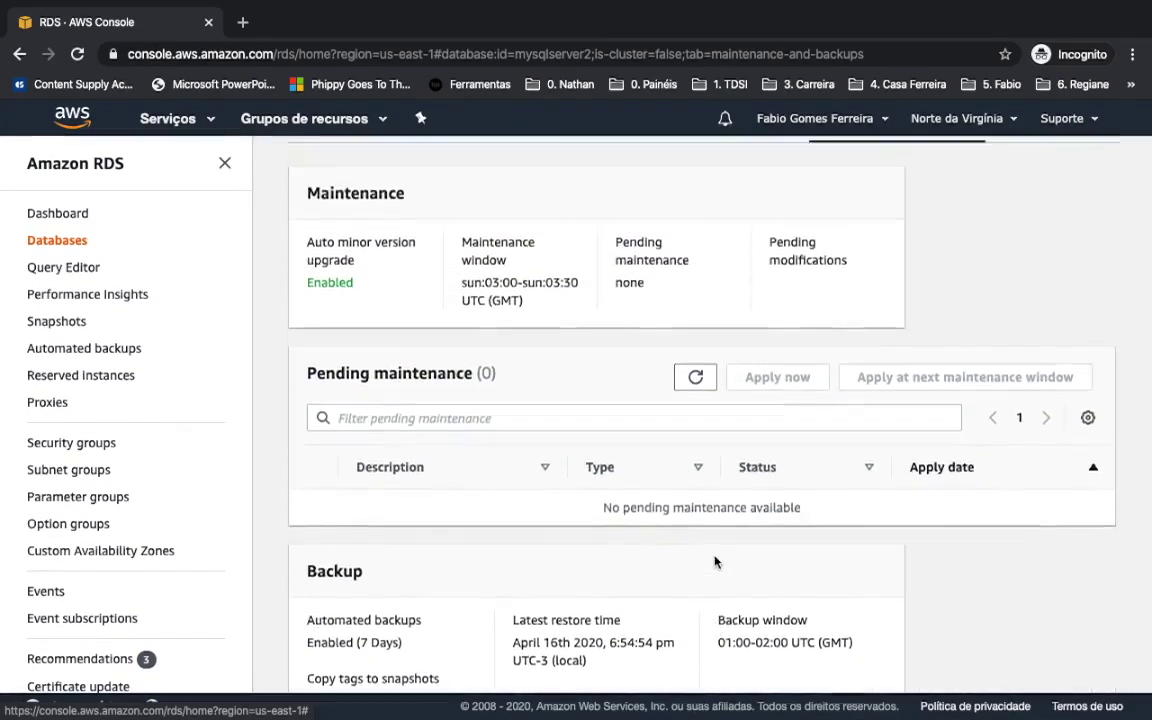
{"action": "scroll", "coordinate": [715, 562], "scroll_direction": "up", "scroll_amount": 5}
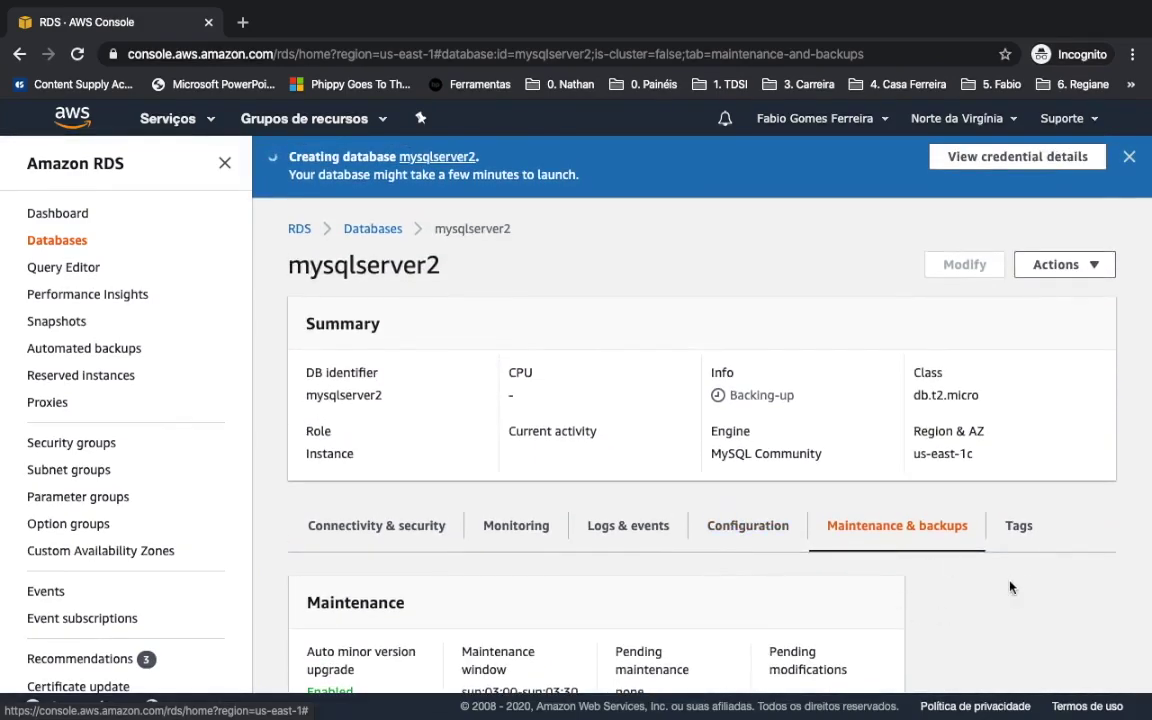
- Add a tag to mysqlserver2 with the key Name and the value mysqlserverWordPress
{"action": "left_click", "coordinate": [1018, 525]}
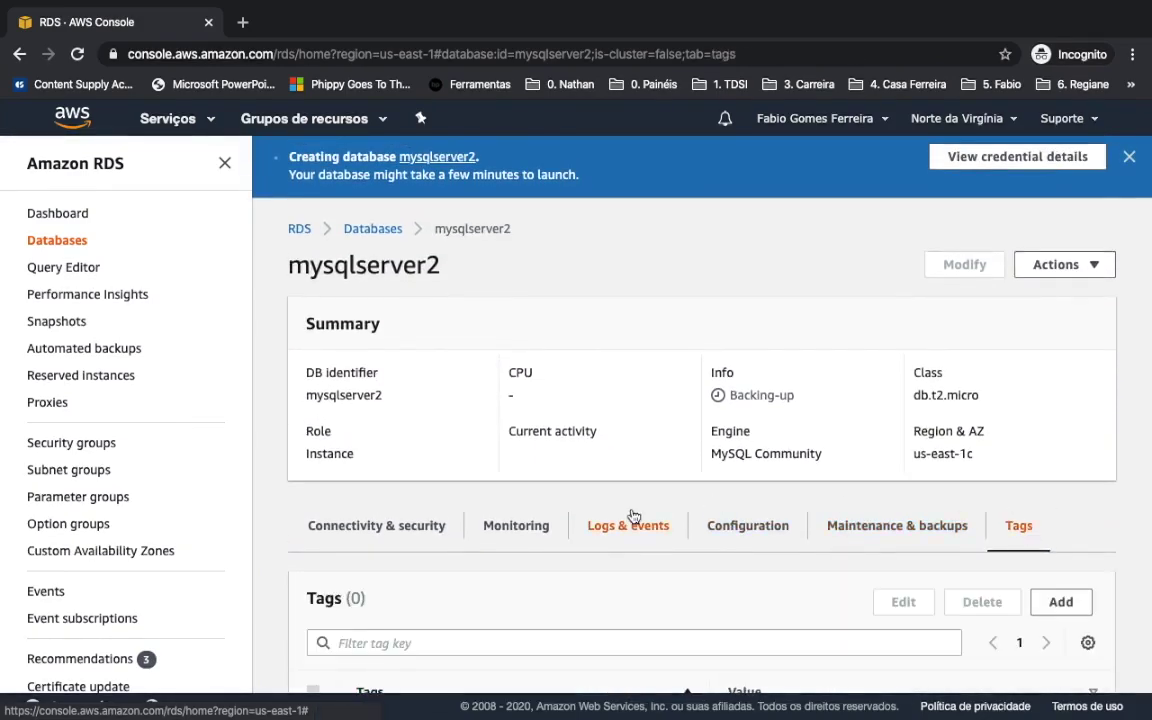
{"action": "scroll", "coordinate": [633, 516], "scroll_direction": "down", "scroll_amount": 2}
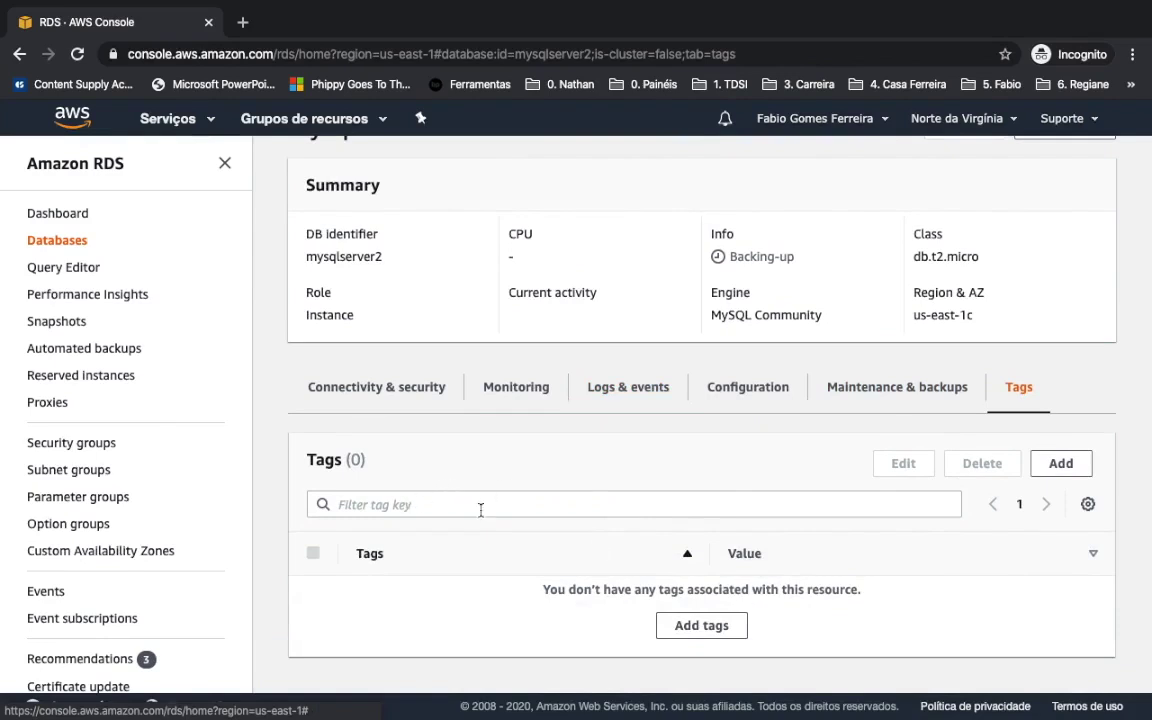
{"action": "left_click", "coordinate": [699, 620]}
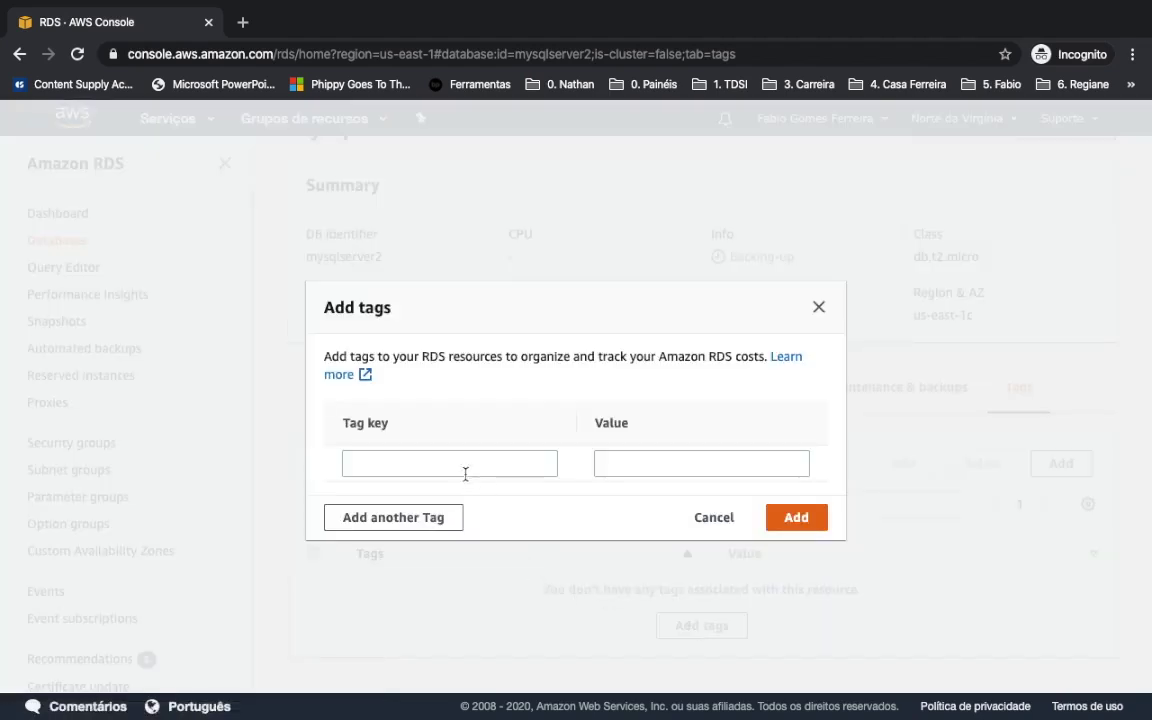
{"action": "left_click", "coordinate": [461, 468]}
{"action": "type", "text": "Name"}
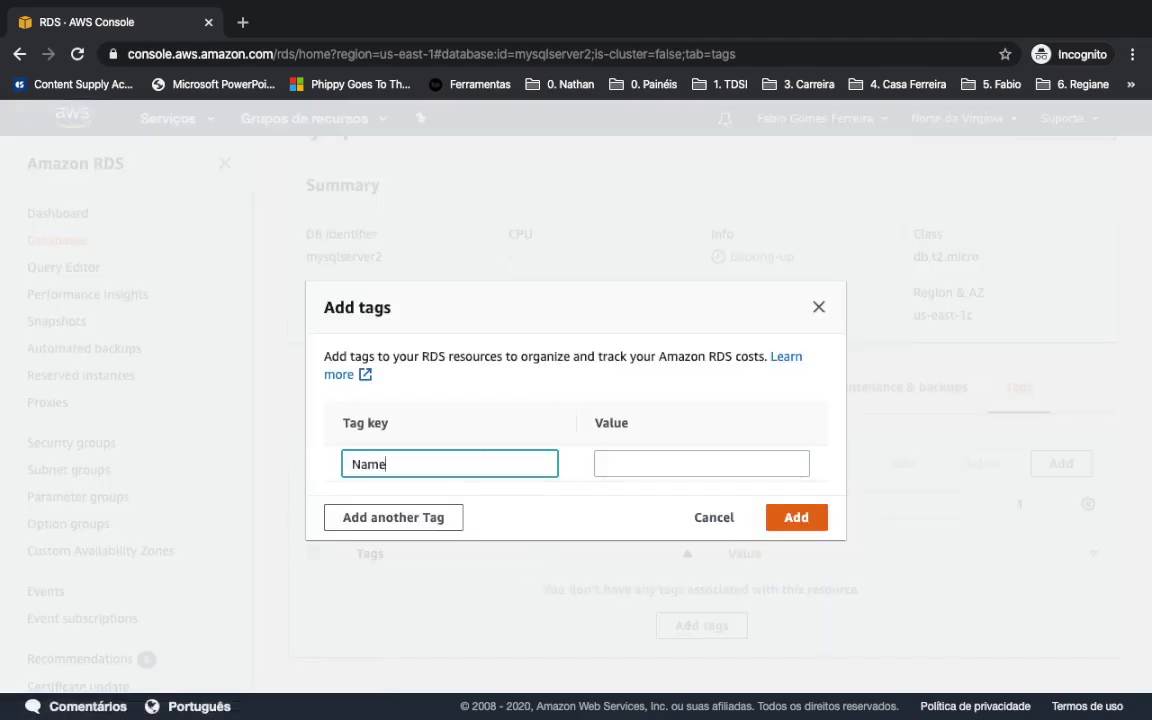
{"action": "double_click", "coordinate": [358, 464]}
{"action": "left_click", "coordinate": [616, 467]}
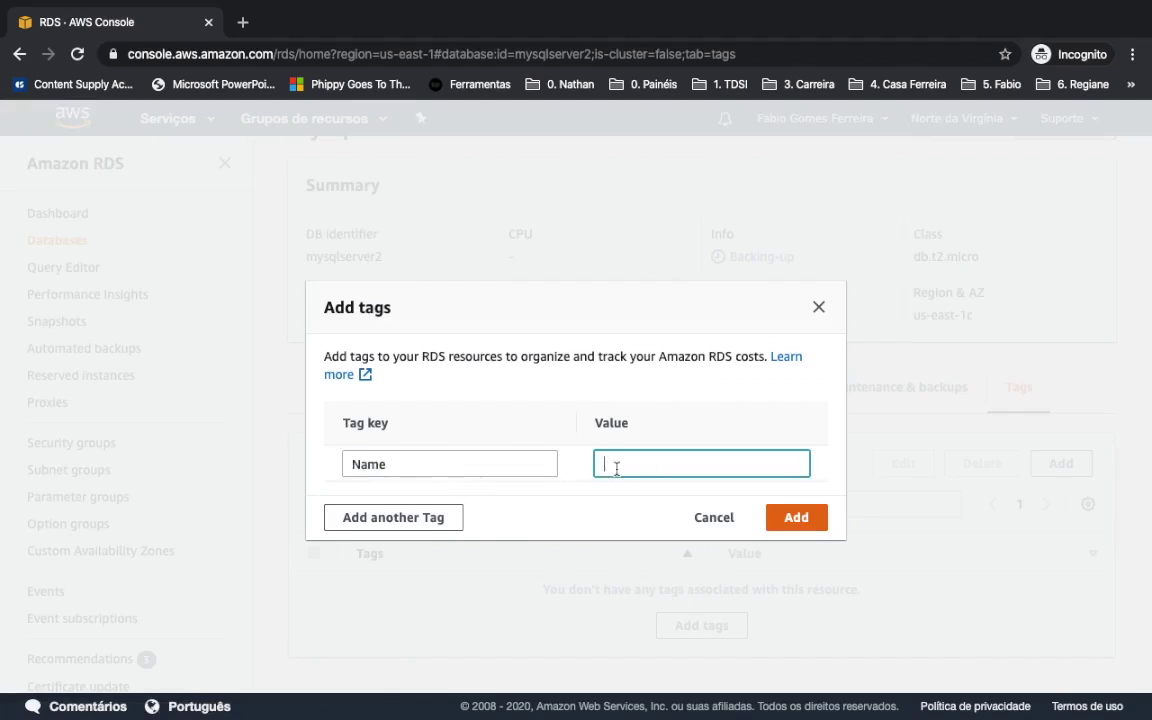
{"action": "type", "text": "mysqlserverWord"}
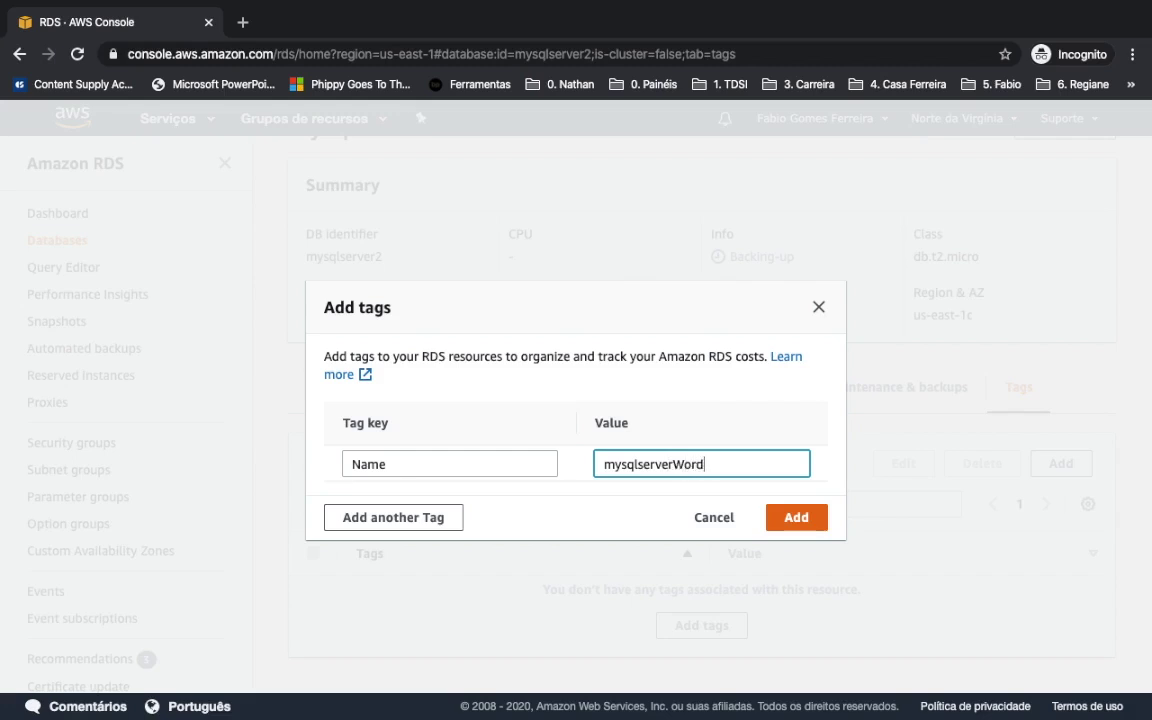
{"action": "type", "text": "Press"}
{"action": "left_click", "coordinate": [783, 527]}
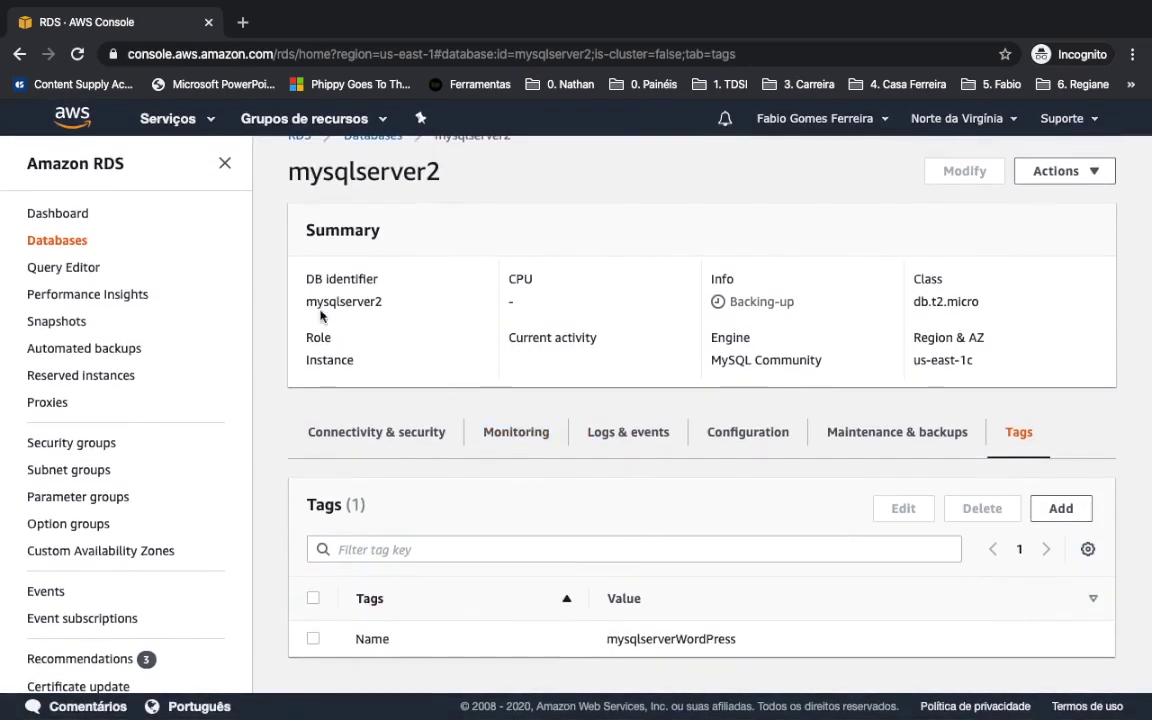
- Examine the list of DB instances, comparing the status, CPU and current activity of databasedojo, mysqlserver and mysqlserver2
{"action": "left_click", "coordinate": [58, 210]}
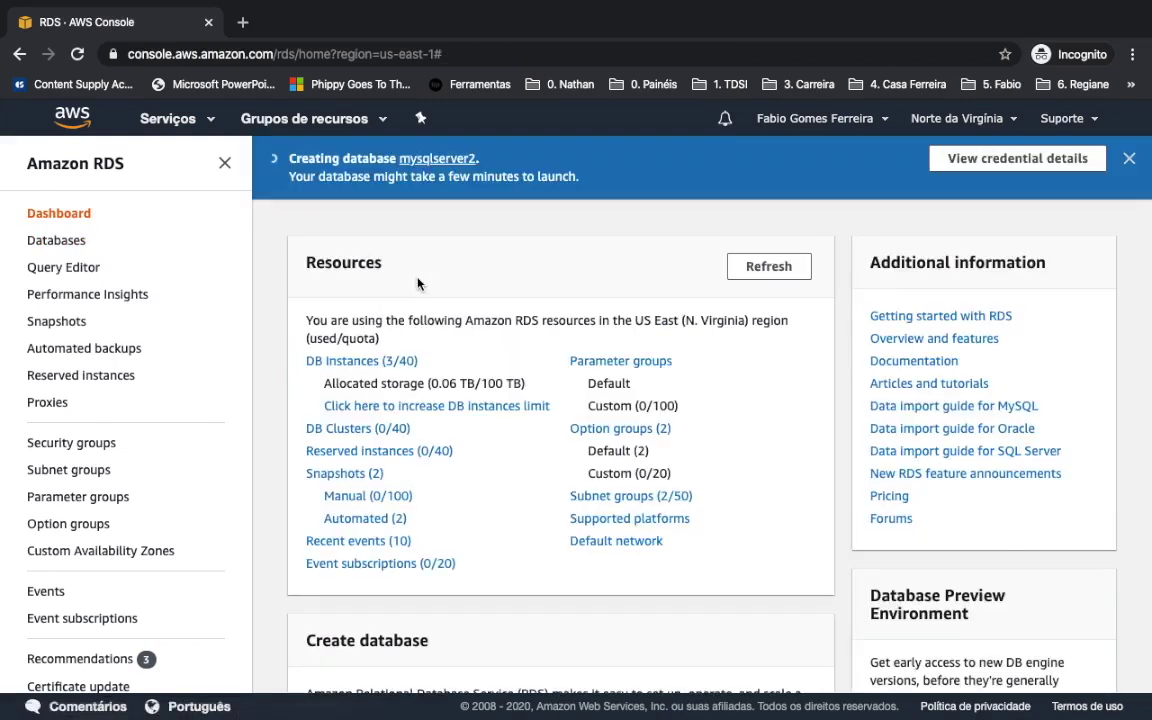
{"action": "left_click", "coordinate": [389, 363]}
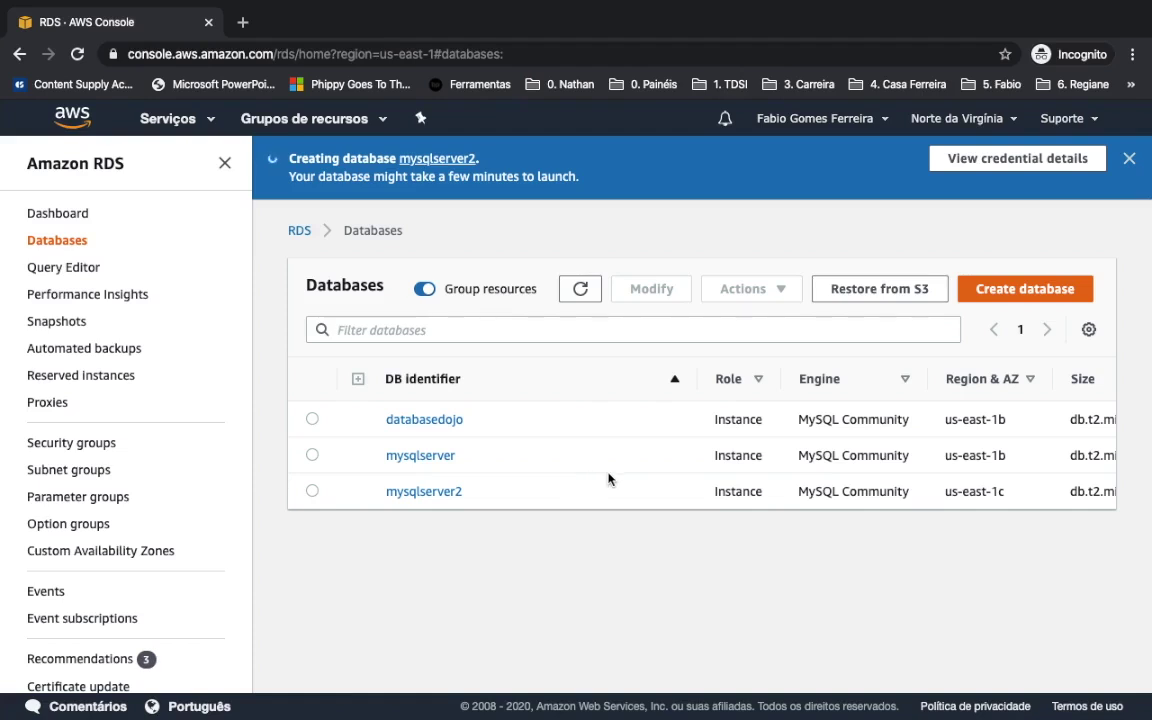
{"action": "scroll", "coordinate": [605, 478], "scroll_direction": "right", "scroll_amount": 3}
{"action": "scroll", "coordinate": [608, 478], "scroll_direction": "right", "scroll_amount": 2}
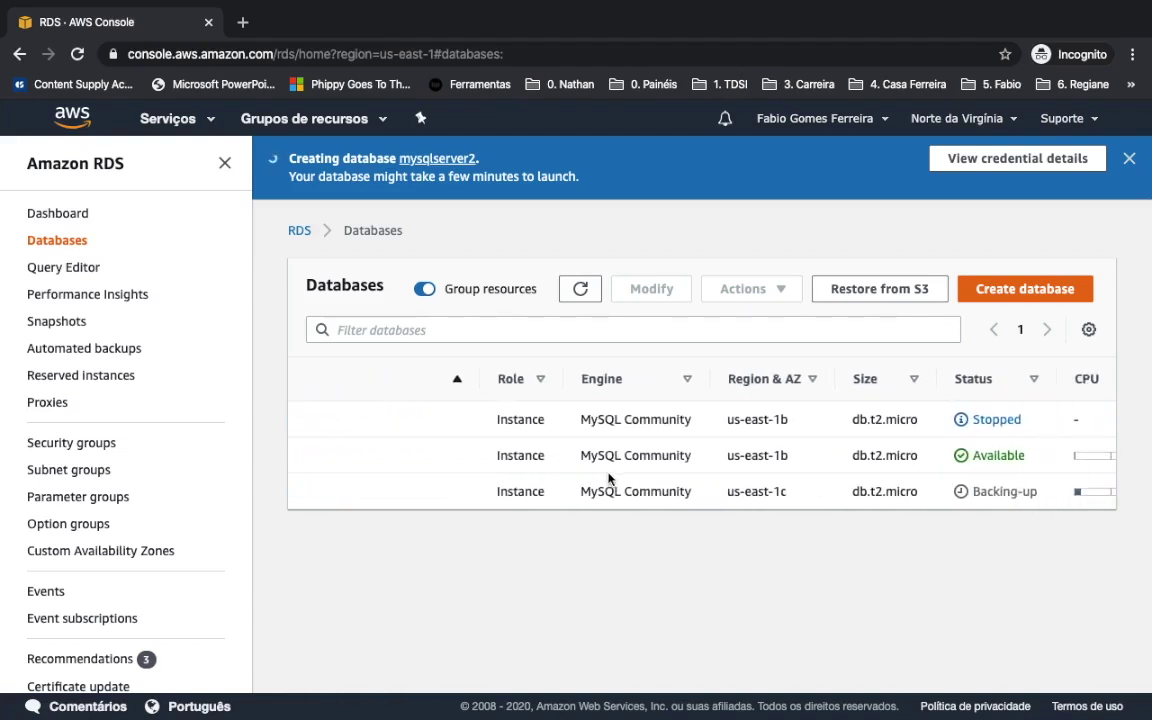
{"action": "scroll", "coordinate": [608, 478], "scroll_direction": "right", "scroll_amount": 3}
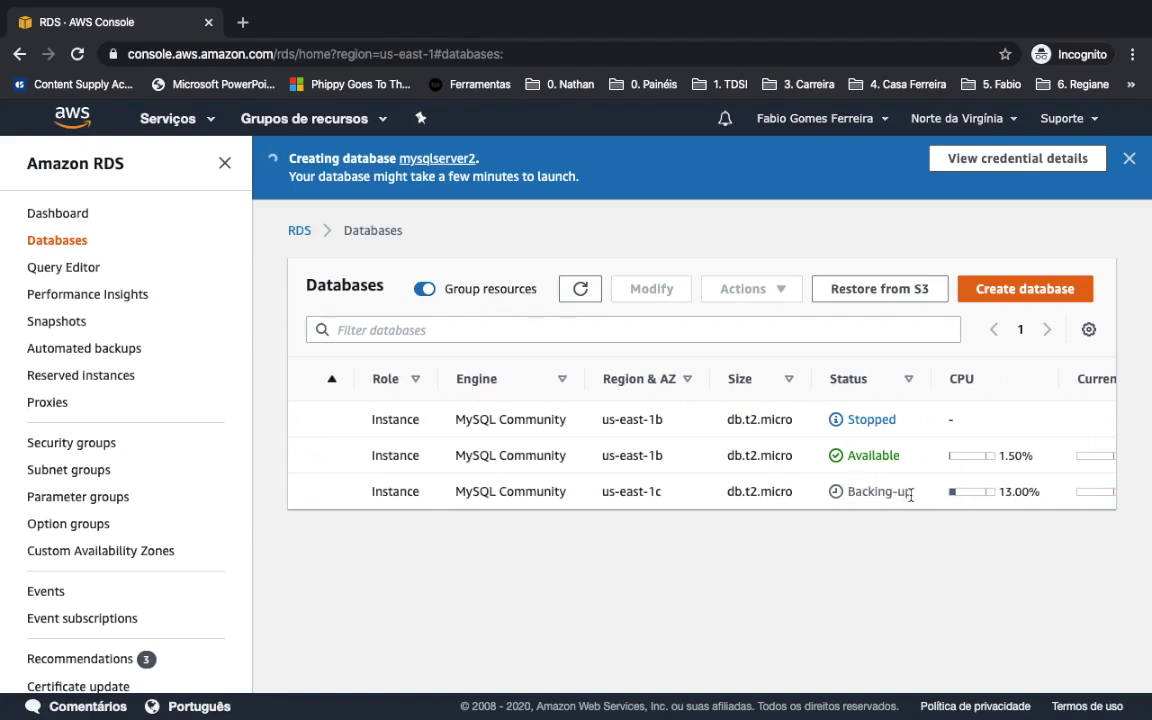
{"action": "left_click_drag", "start_coordinate": [910, 496], "coordinate": [852, 491]}
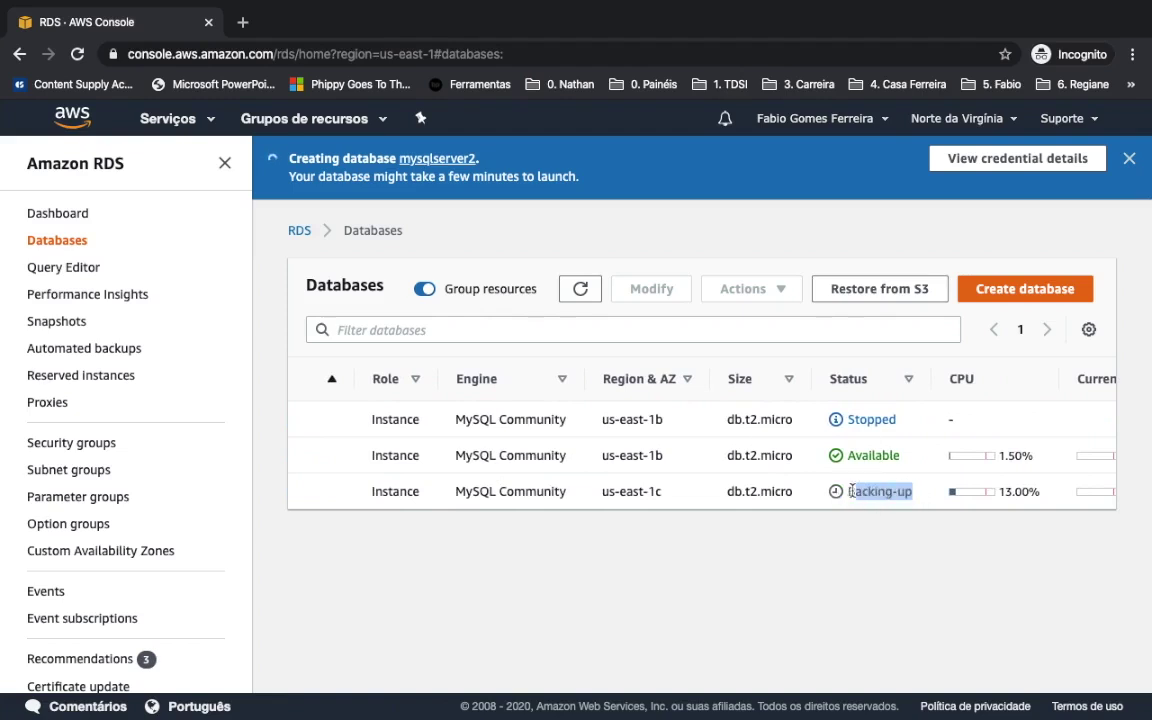
{"action": "left_click", "coordinate": [871, 497]}
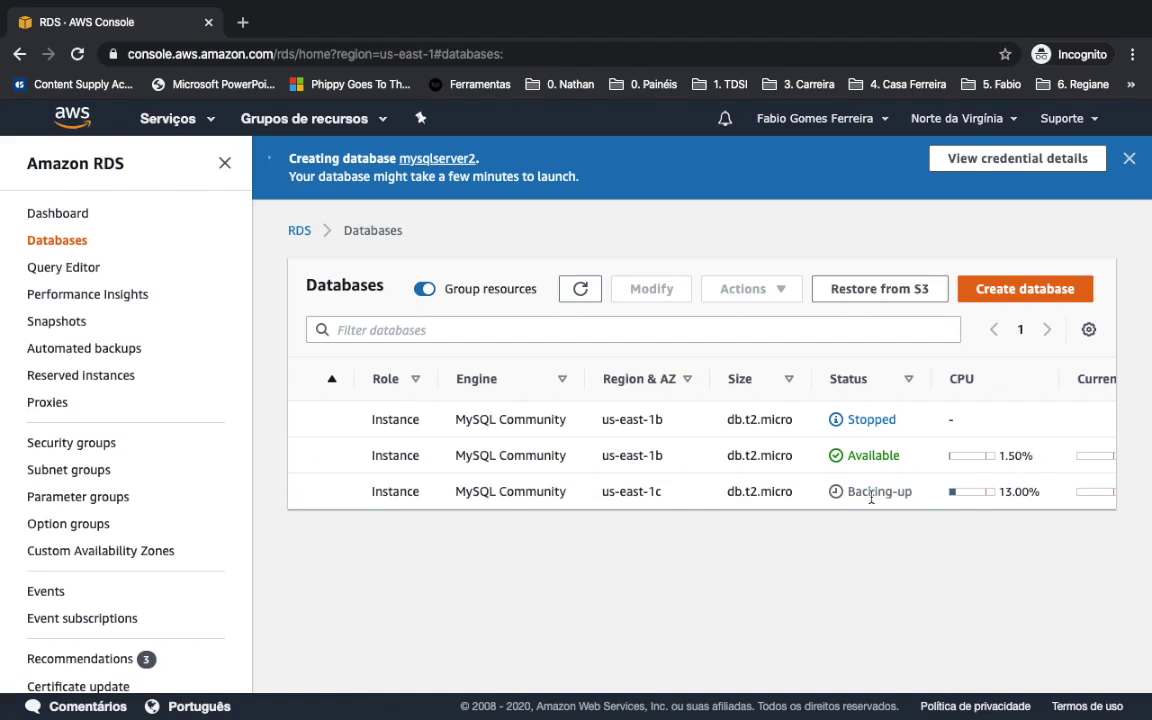
{"action": "scroll", "coordinate": [600, 478], "scroll_direction": "left", "scroll_amount": 5}
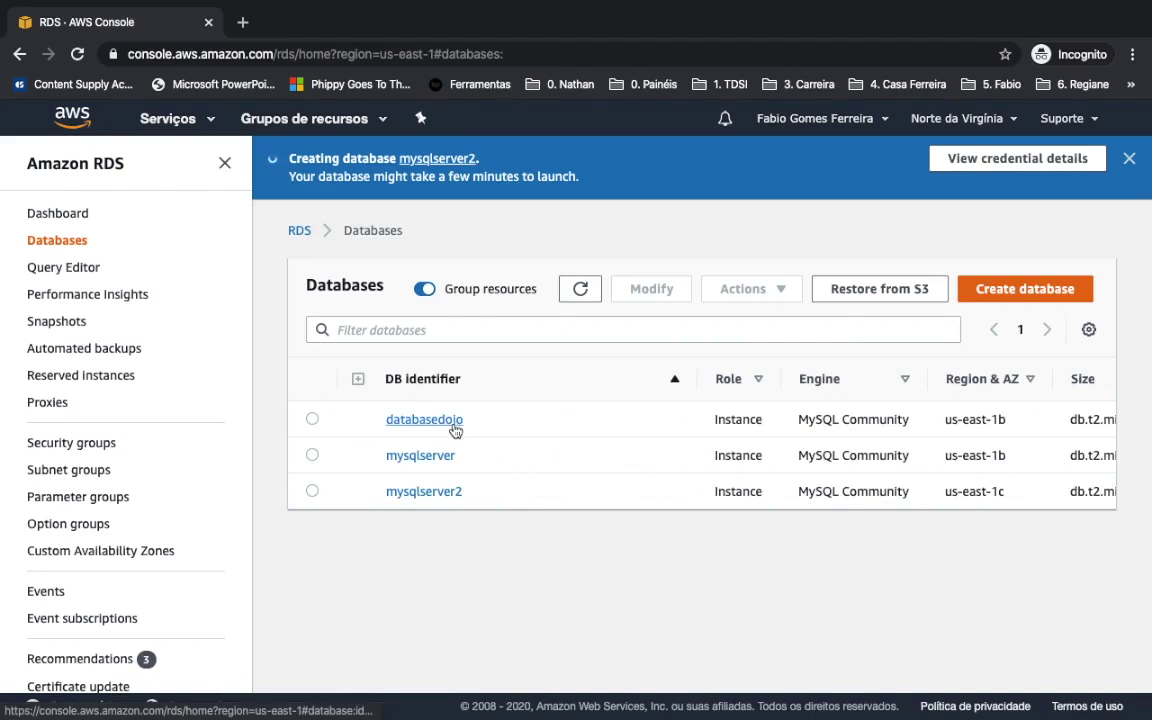
{"action": "scroll", "coordinate": [688, 500], "scroll_direction": "right", "scroll_amount": 5}
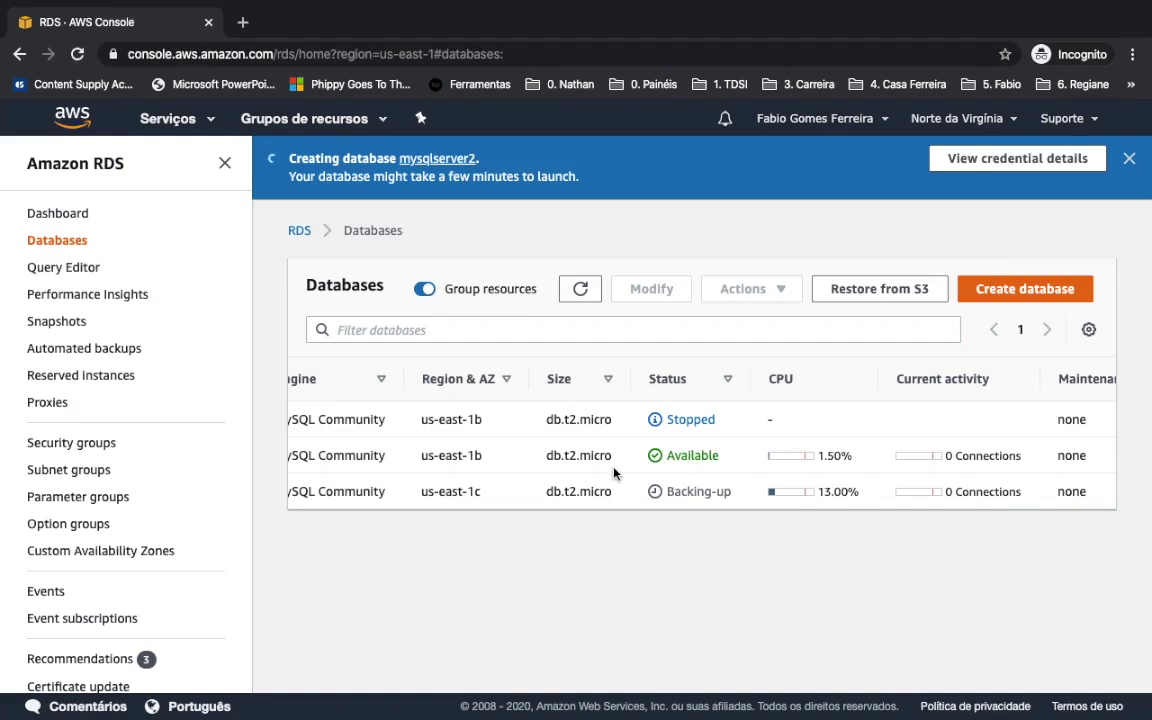
{"action": "scroll", "coordinate": [614, 473], "scroll_direction": "left", "scroll_amount": 5}
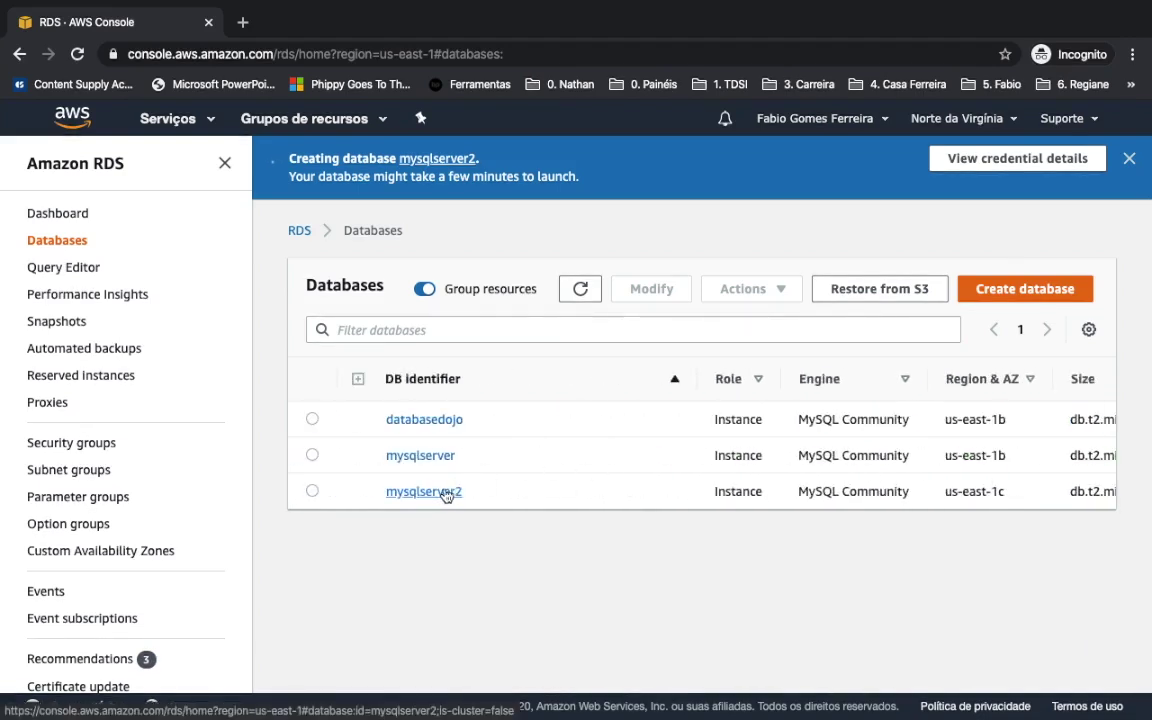
- Open the details of mysqlserver2 and locate its connection endpoint and VPC security group
{"action": "left_click", "coordinate": [440, 493]}
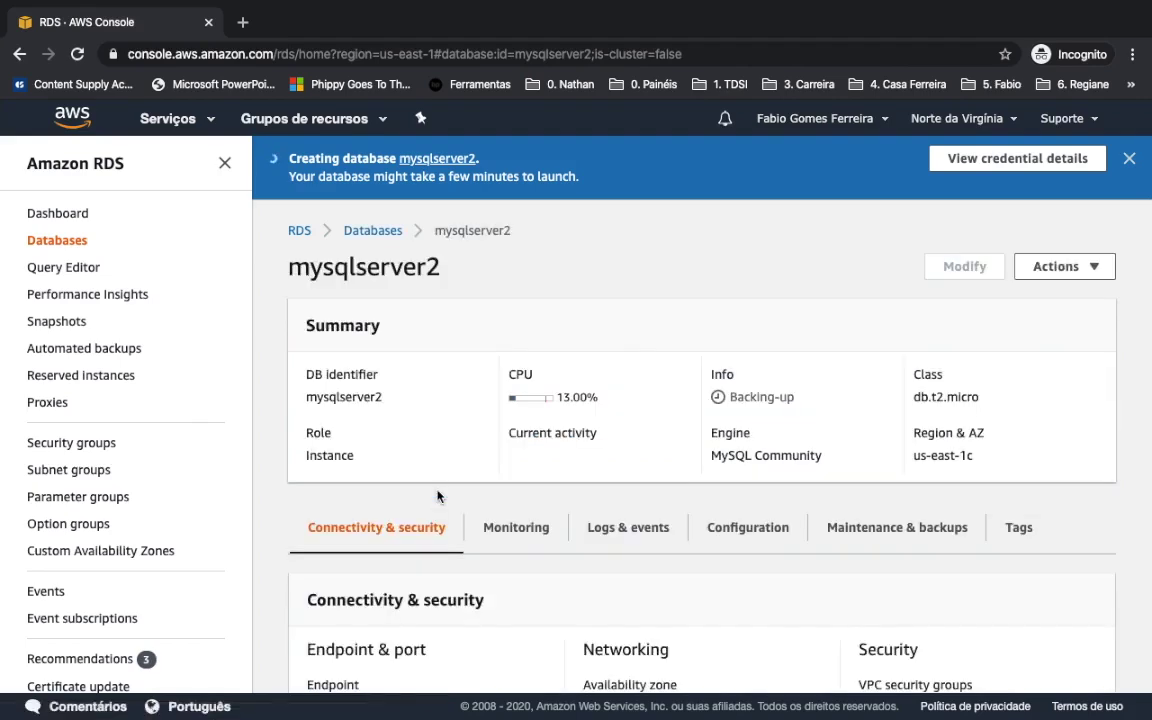
{"action": "scroll", "coordinate": [437, 492], "scroll_direction": "down", "scroll_amount": 2}
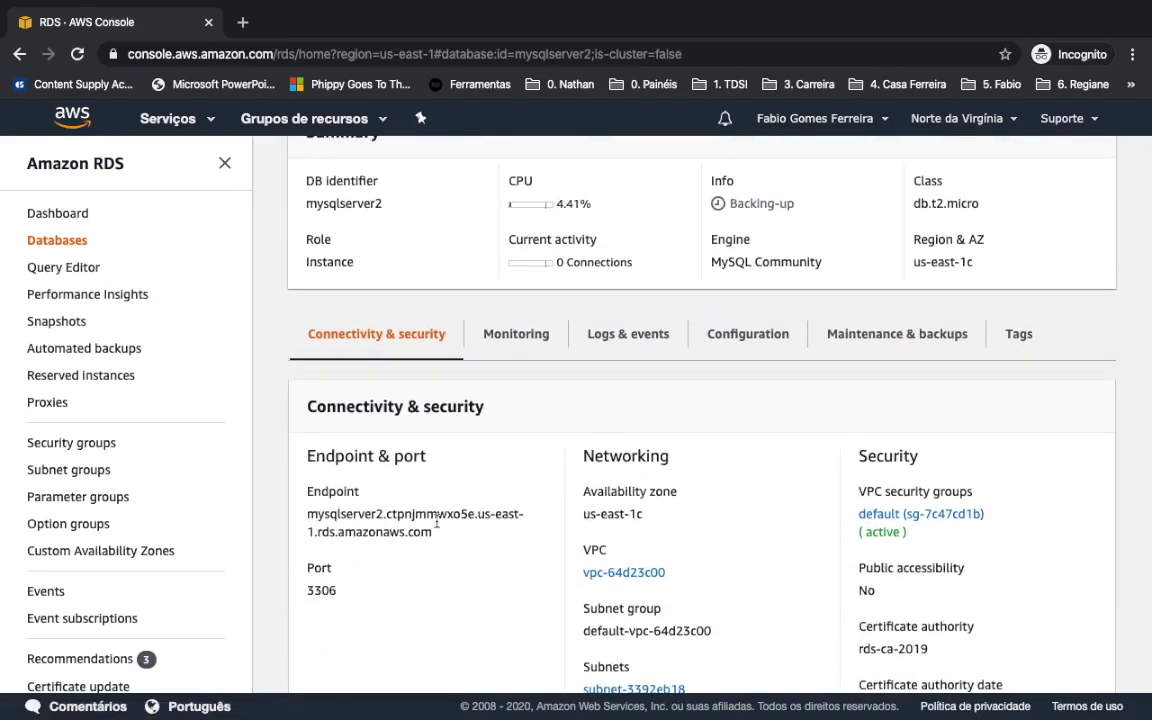
{"action": "left_click_drag", "start_coordinate": [433, 539], "coordinate": [309, 514]}
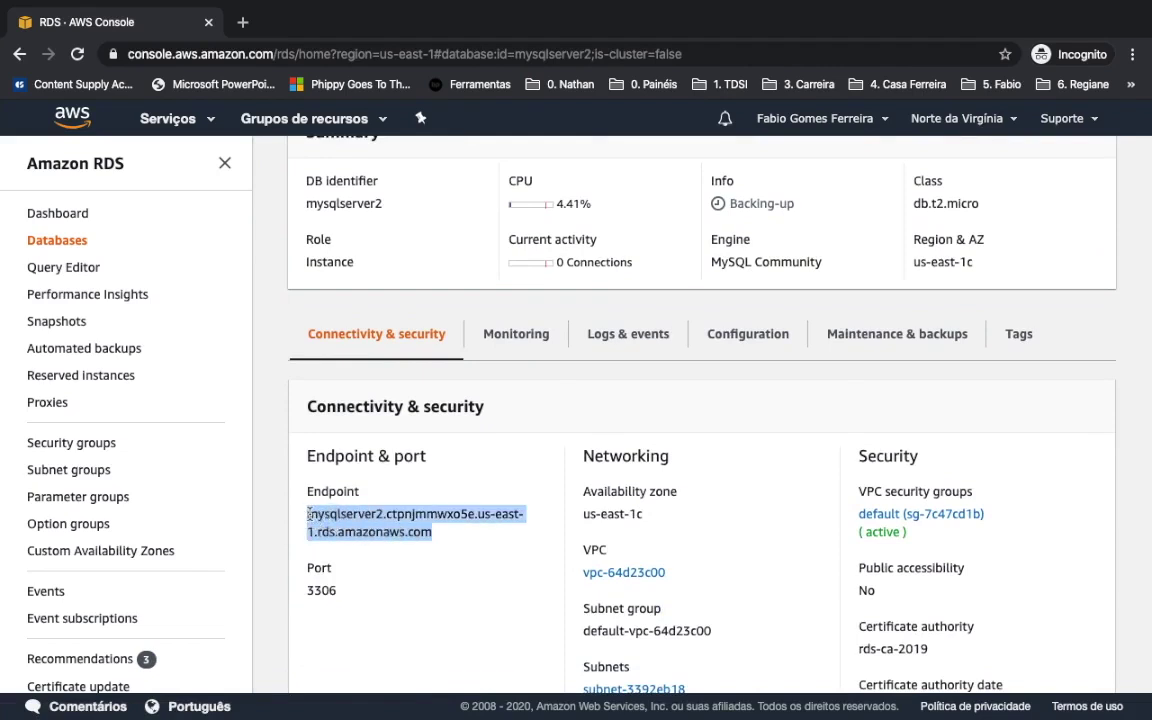
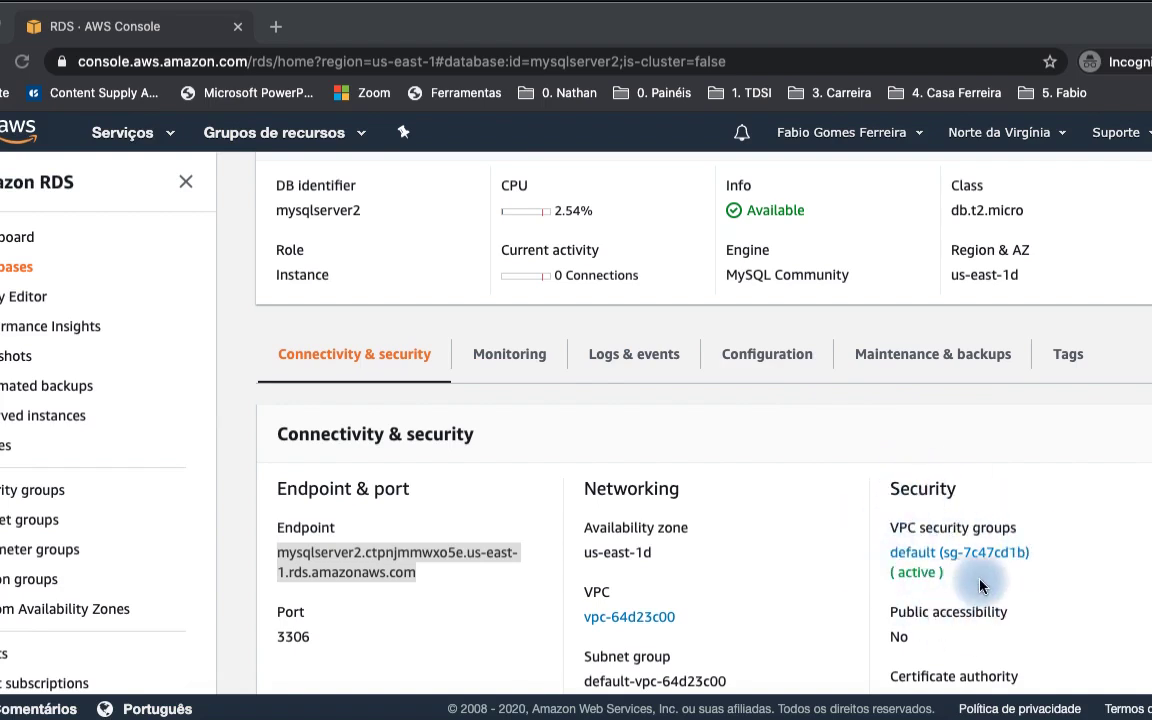
{"action": "left_click", "coordinate": [839, 521]}
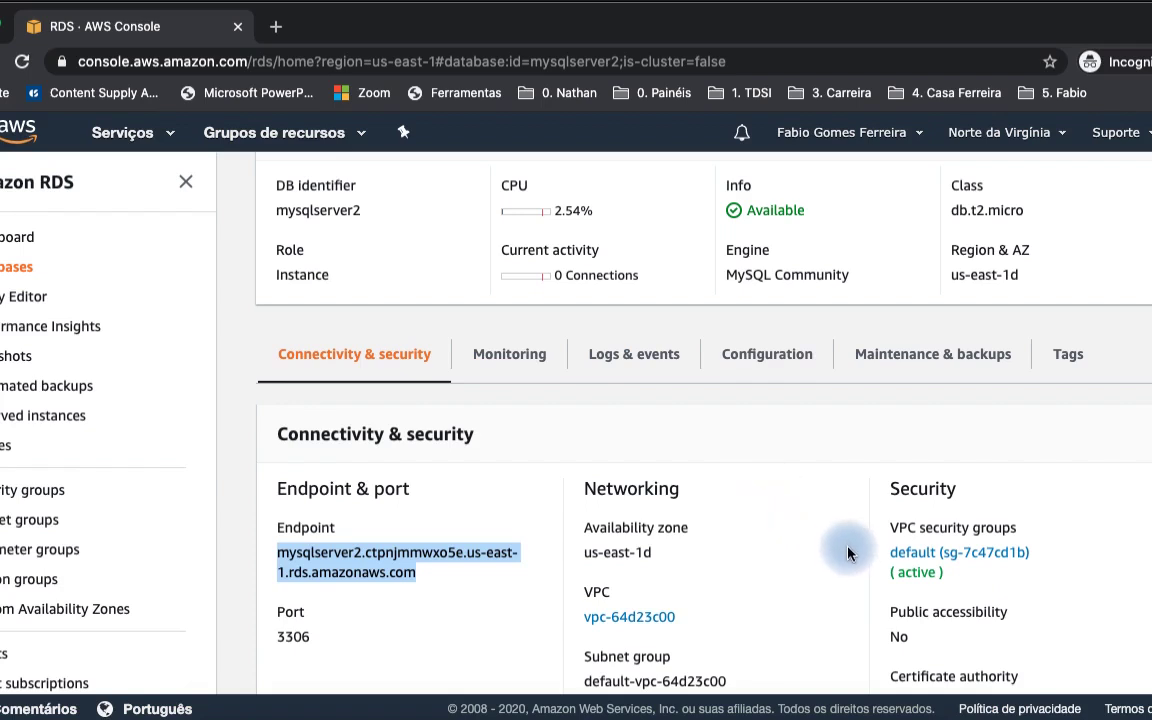
- Open the default VPC security group attached to mysqlserver2 and start editing its inbound rules
{"action": "left_click", "coordinate": [910, 553]}
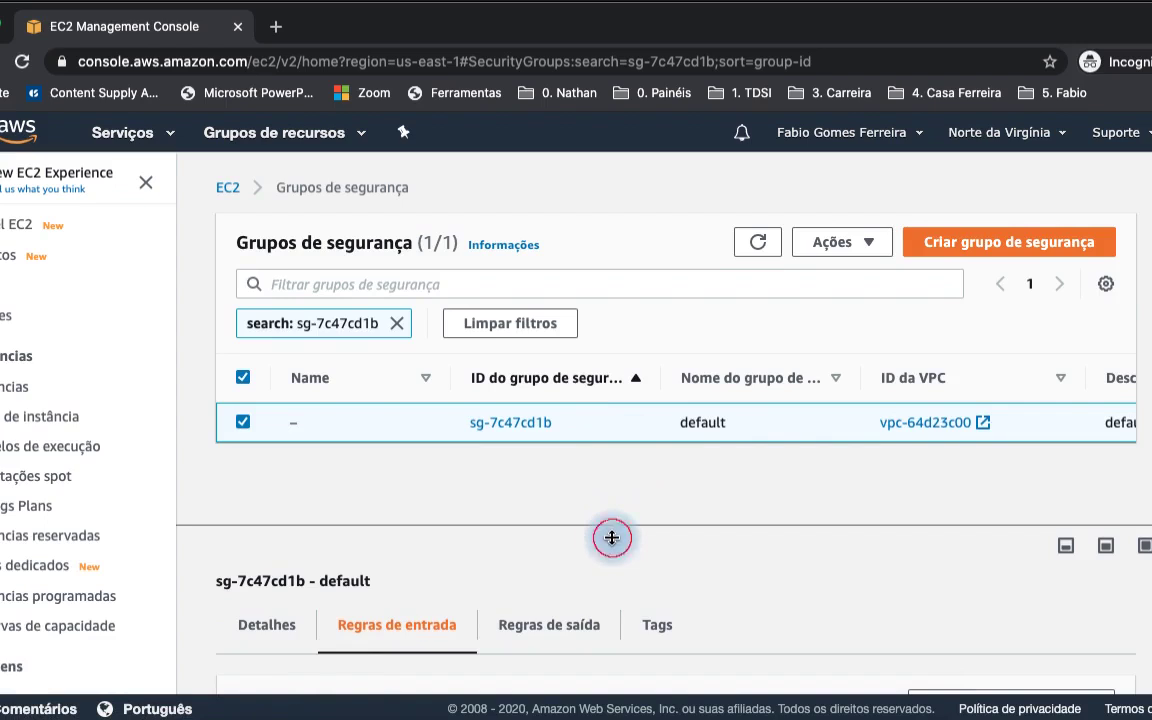
{"action": "left_click_drag", "start_coordinate": [612, 535], "coordinate": [620, 445]}
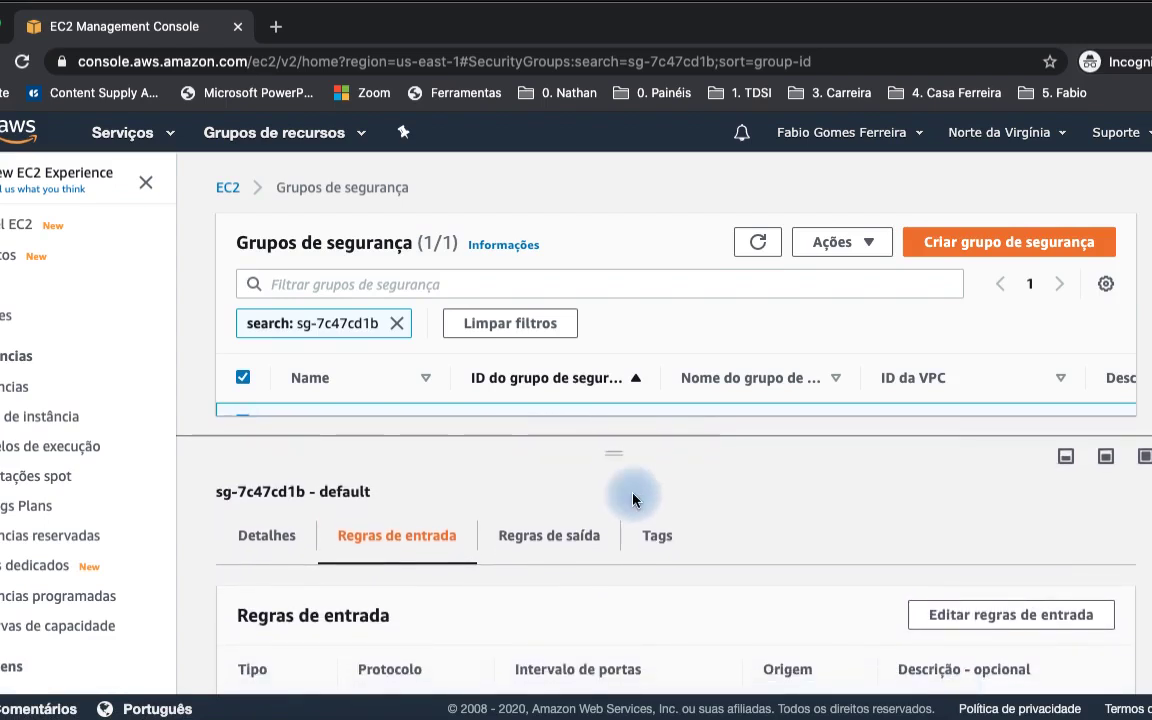
{"action": "scroll", "coordinate": [632, 500], "scroll_direction": "down", "scroll_amount": 2}
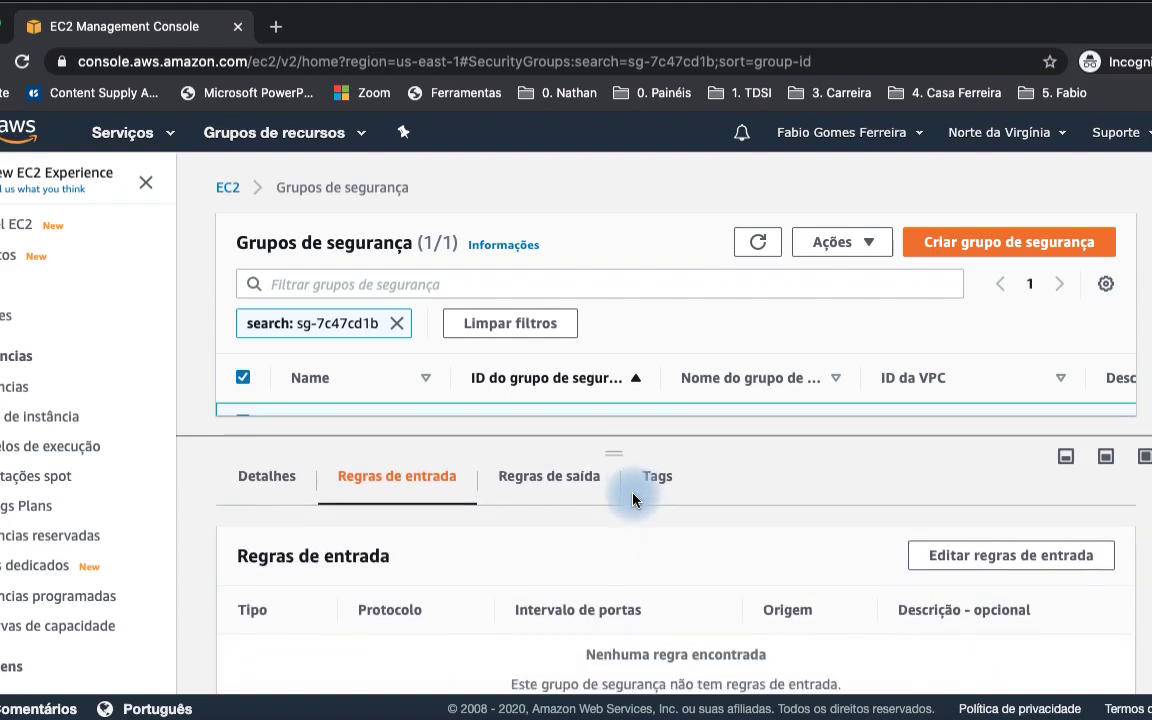
{"action": "scroll", "coordinate": [535, 507], "scroll_direction": "up", "scroll_amount": 1}
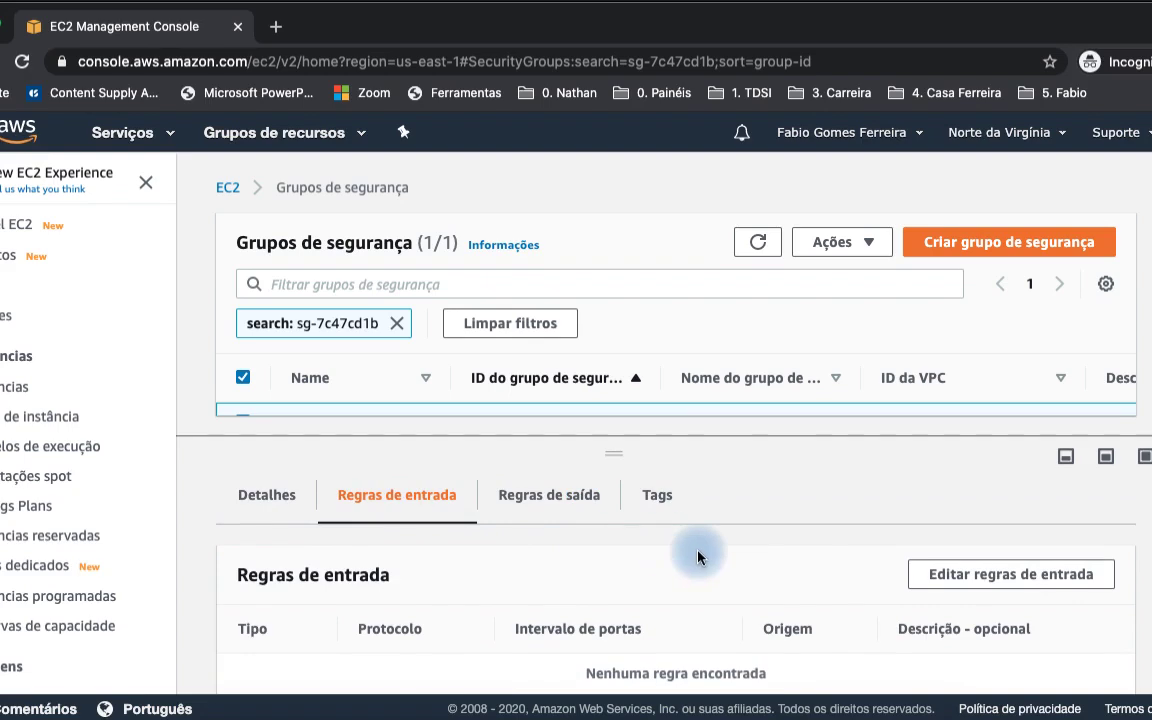
{"action": "left_click", "coordinate": [1020, 575]}
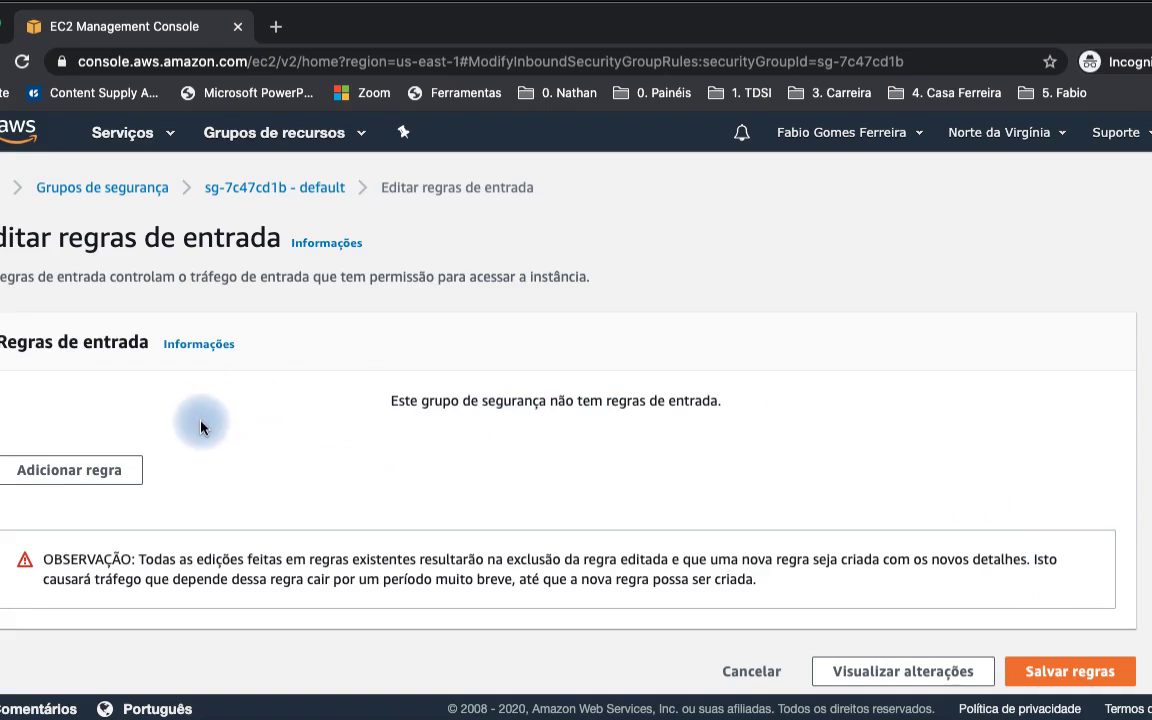
- Add an inbound rule, keep the type TCP personalizado and the source option Personalizado, and show the available source choices
{"action": "left_click", "coordinate": [100, 480]}
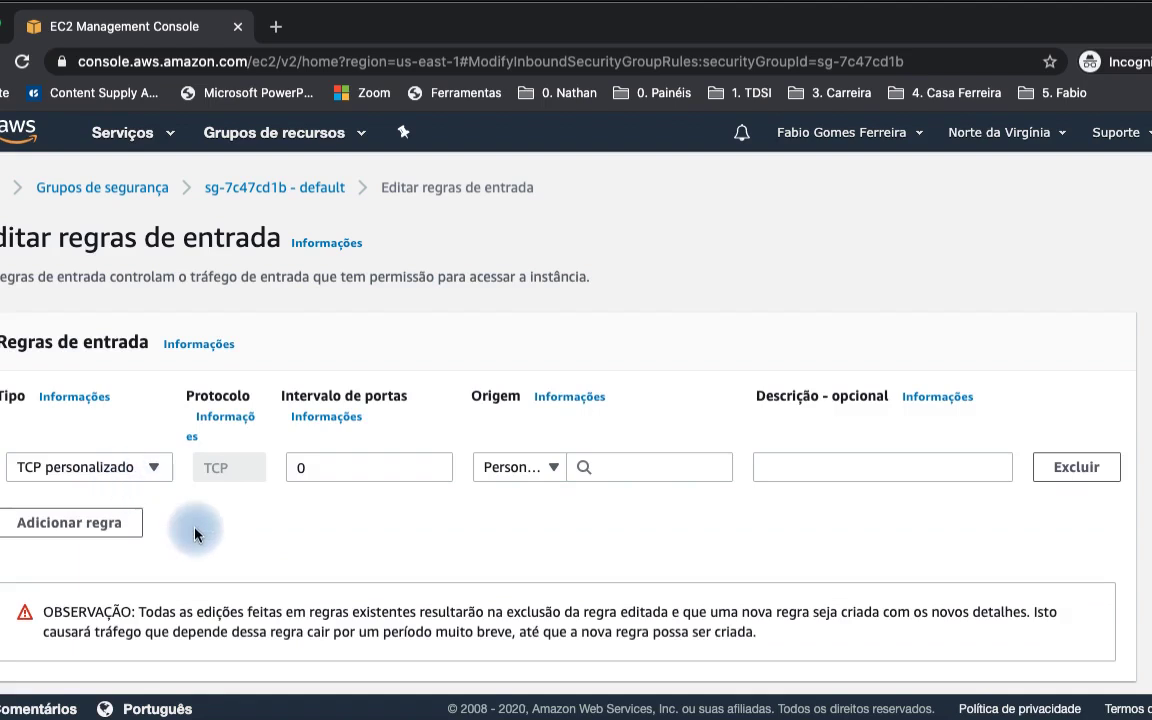
{"action": "left_click", "coordinate": [100, 526]}
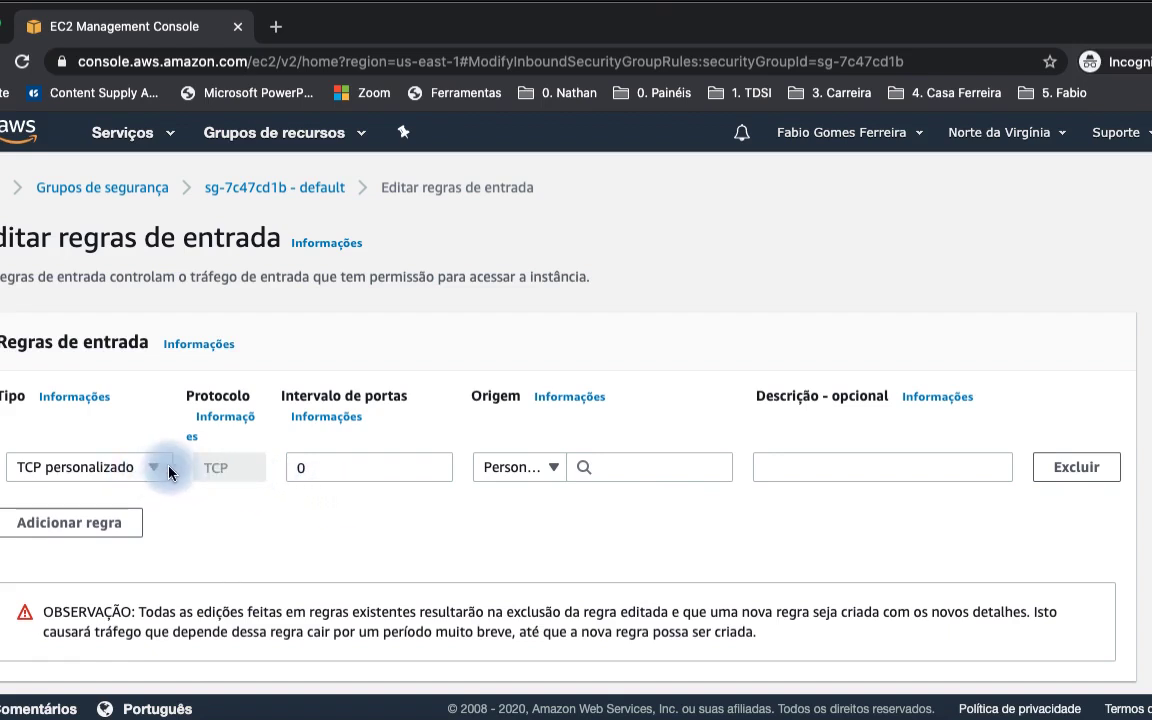
{"action": "left_click", "coordinate": [150, 468]}
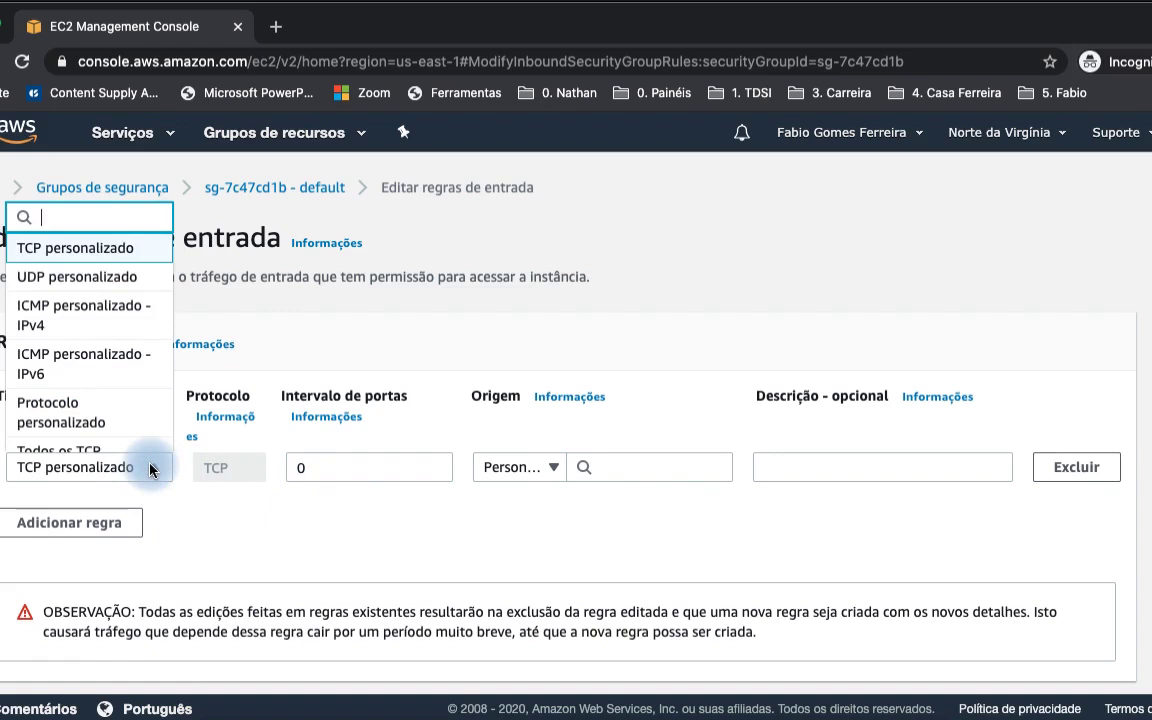
{"action": "left_click", "coordinate": [150, 469]}
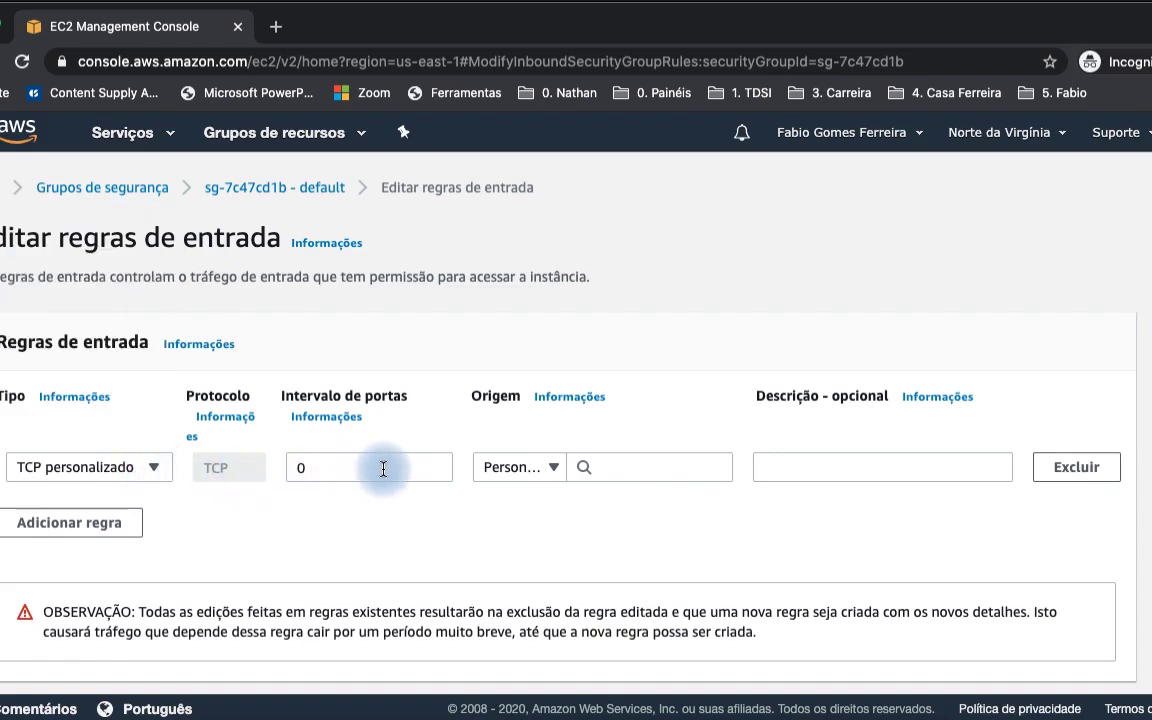
{"action": "left_click", "coordinate": [546, 472]}
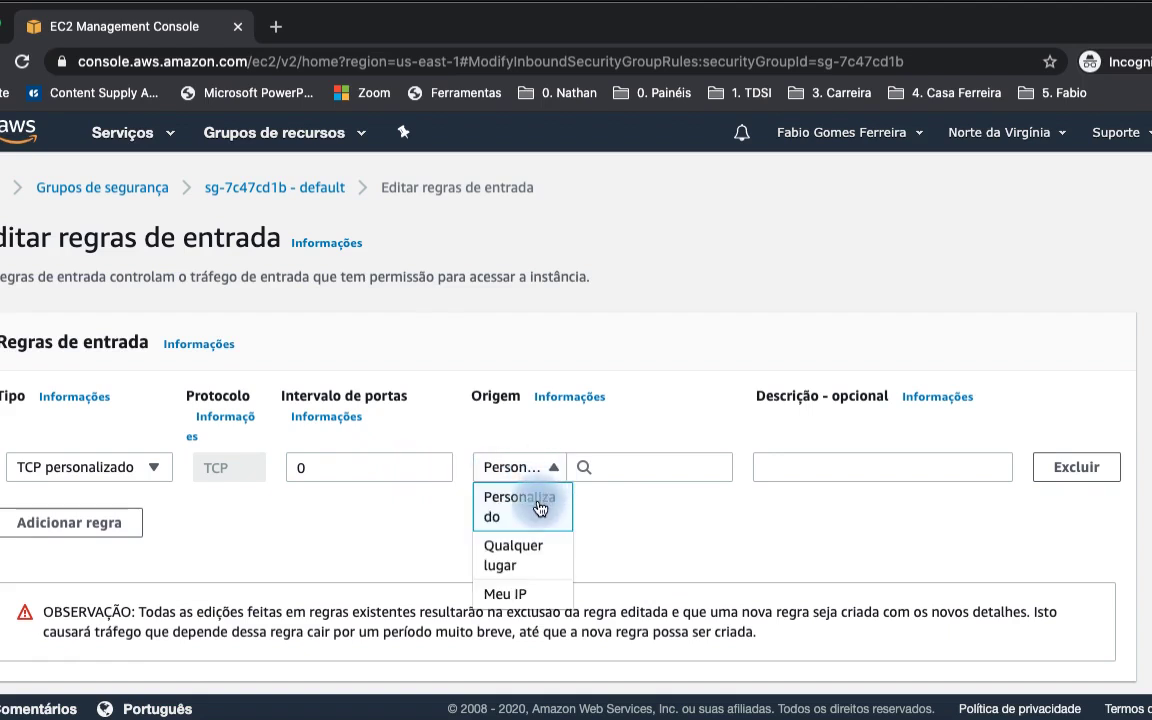
{"action": "left_click", "coordinate": [540, 508]}
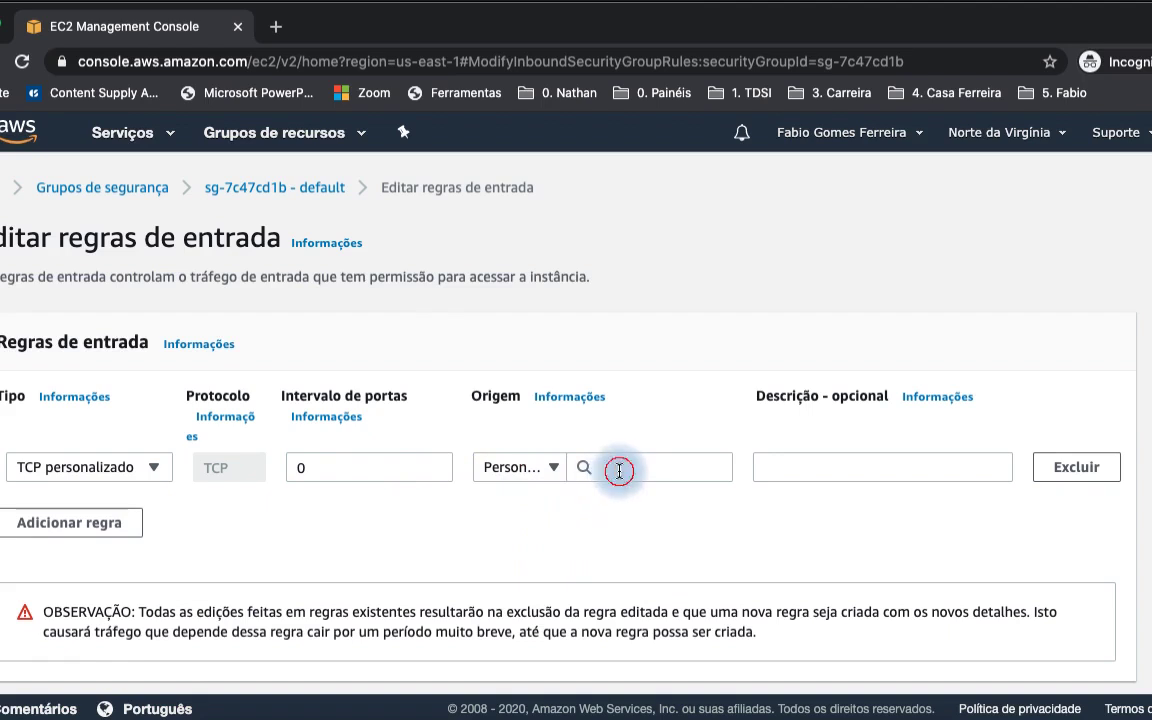
{"action": "left_click", "coordinate": [618, 470]}
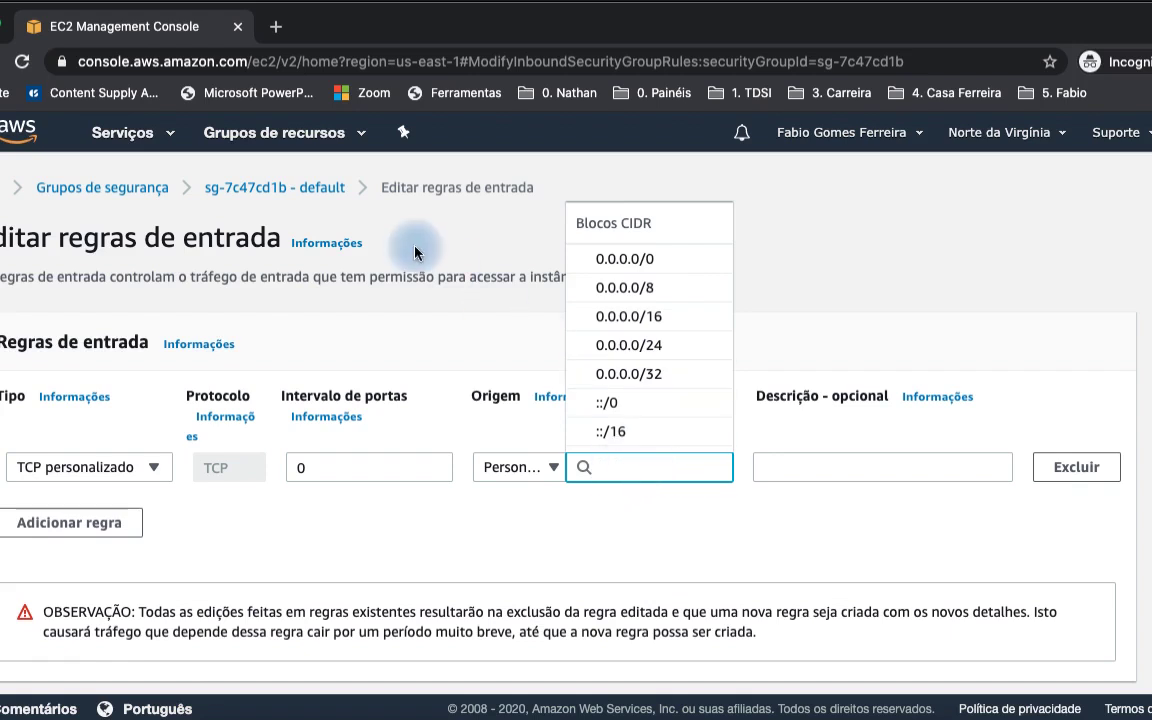
- Open the EC2 console in a separate browser tab, keeping the inbound rule editor open
{"action": "left_click", "coordinate": [172, 137]}
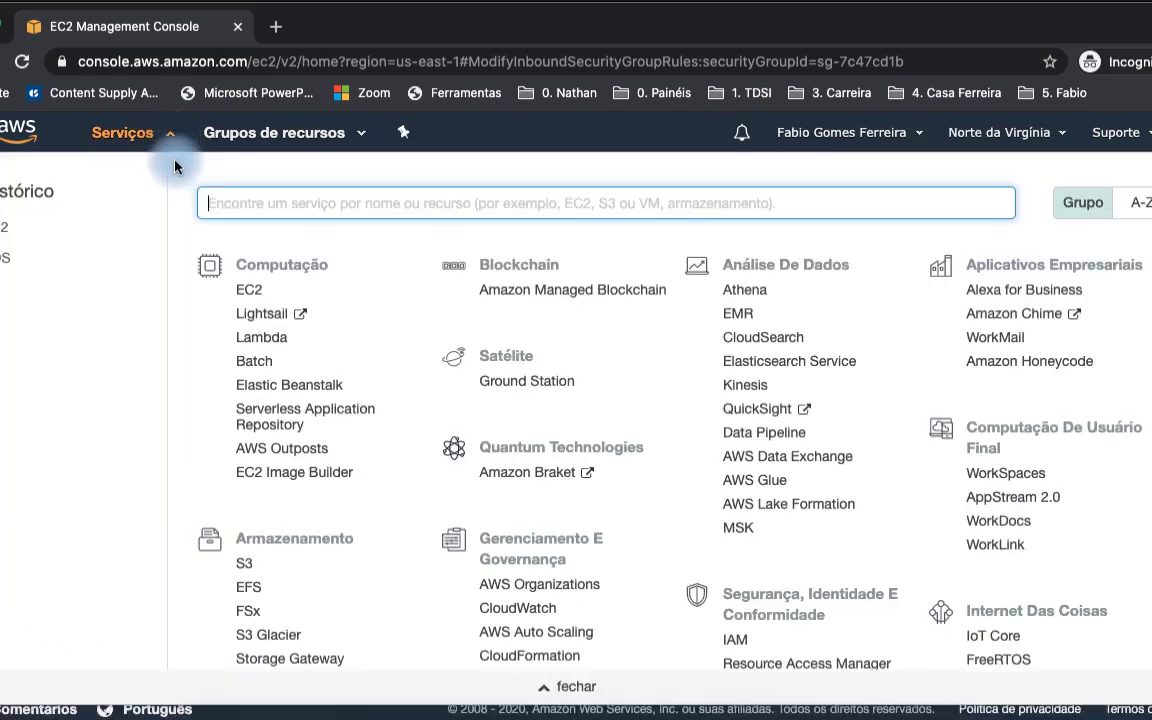
{"action": "middle_click", "coordinate": [3, 237]}
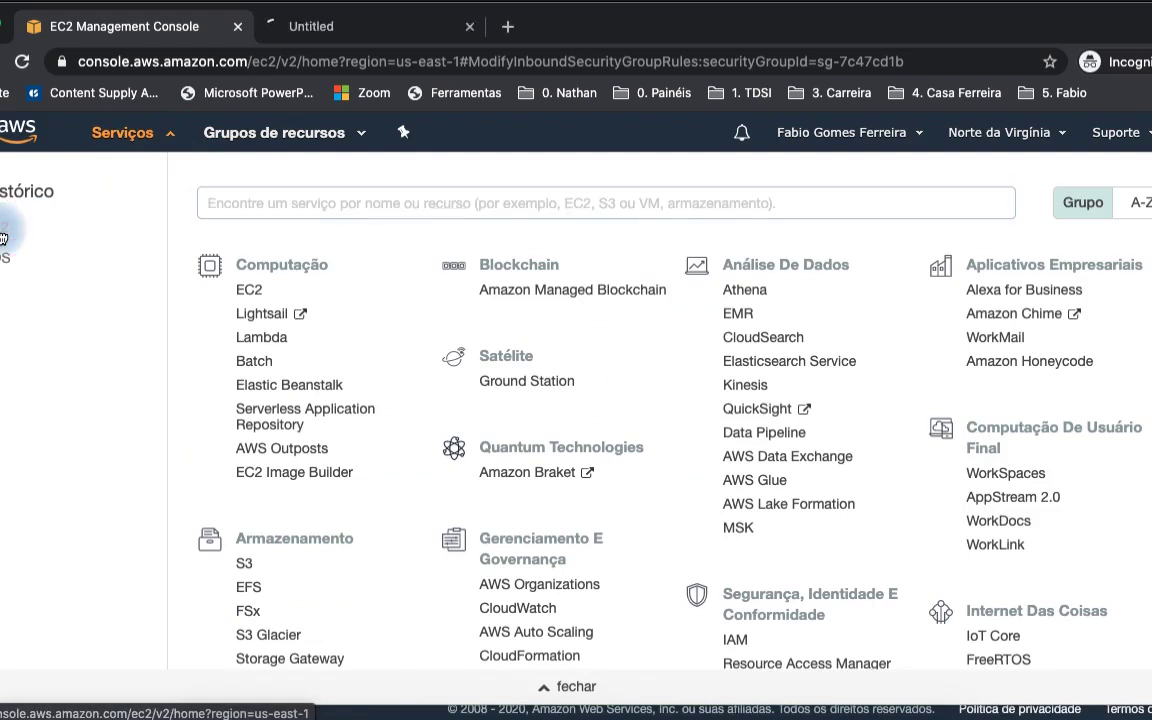
- Examine the details of the running EC2 instance test in the second browser tab, and return to the inbound rule editor
{"action": "left_click", "coordinate": [312, 40]}
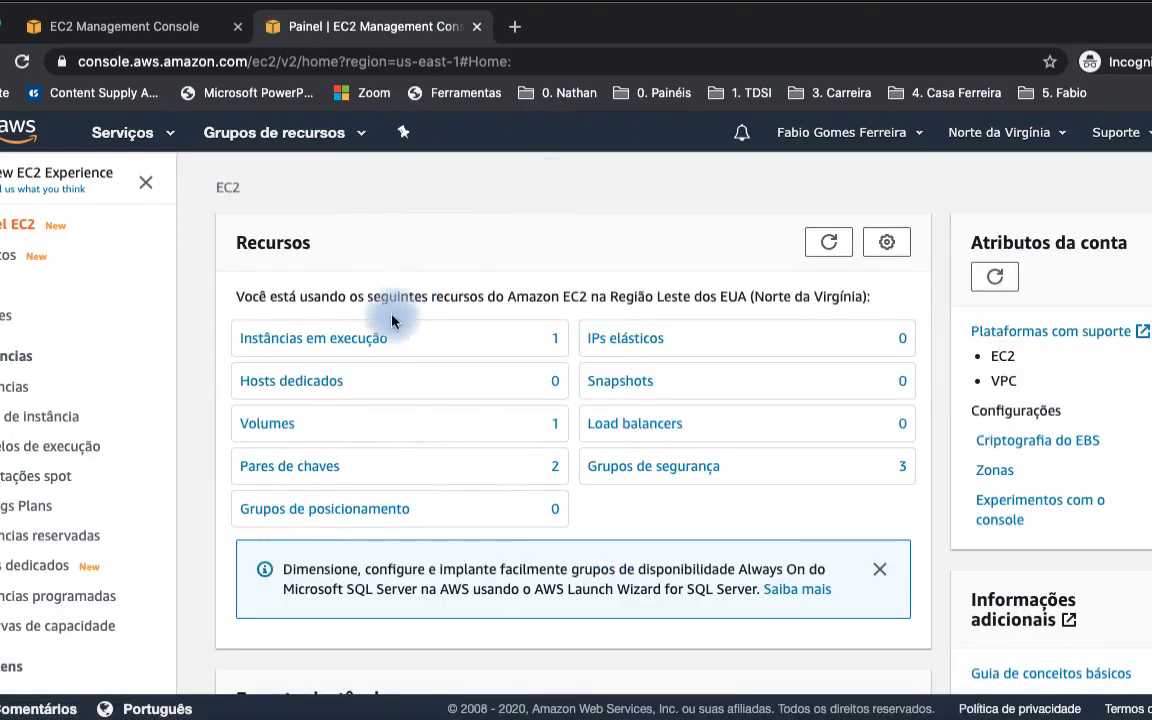
{"action": "left_click", "coordinate": [353, 345]}
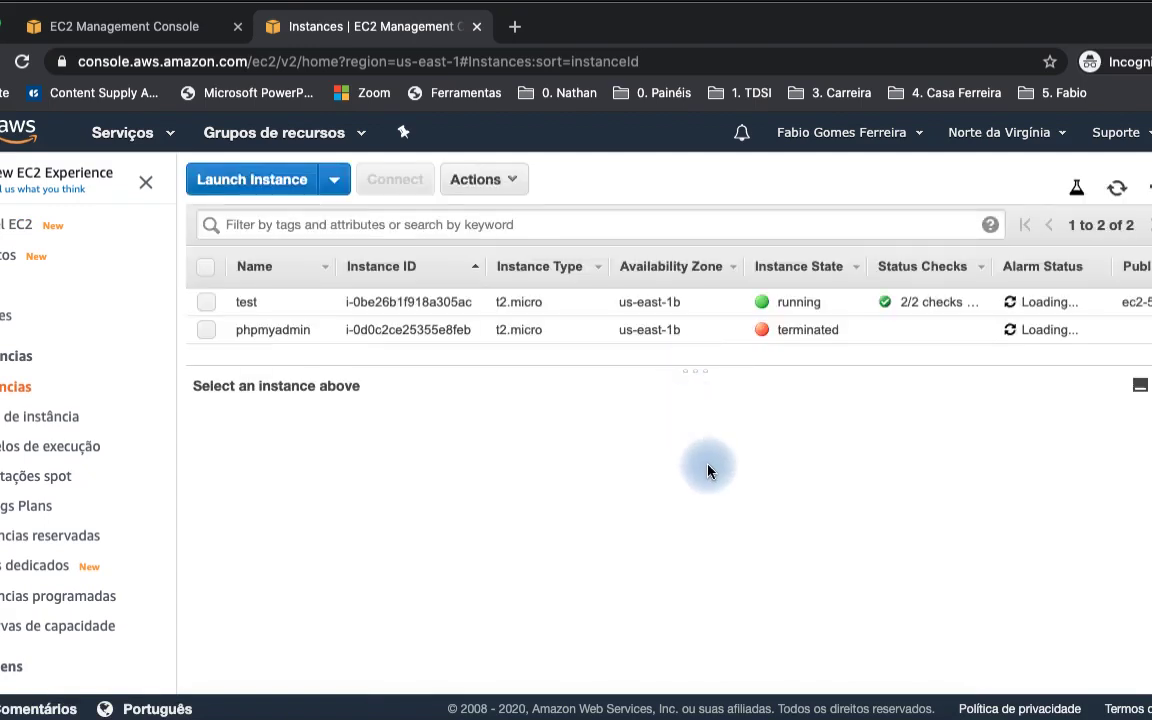
{"action": "left_click", "coordinate": [411, 305]}
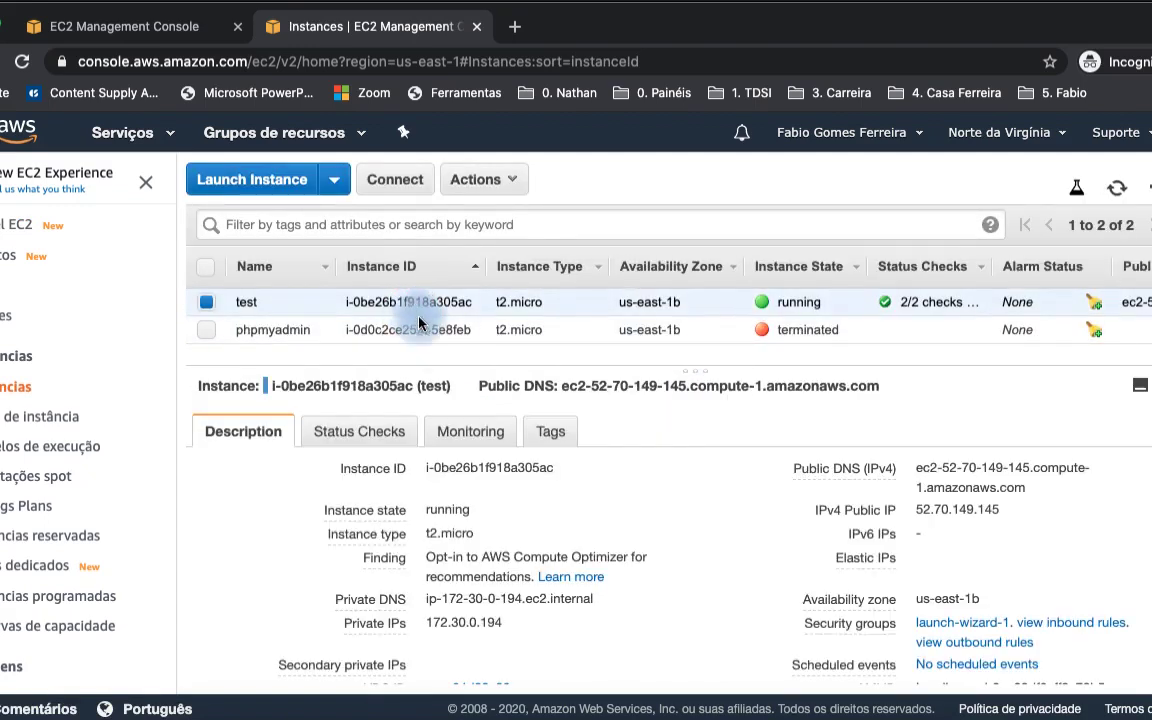
{"action": "scroll", "coordinate": [650, 540], "scroll_direction": "down", "scroll_amount": 2}
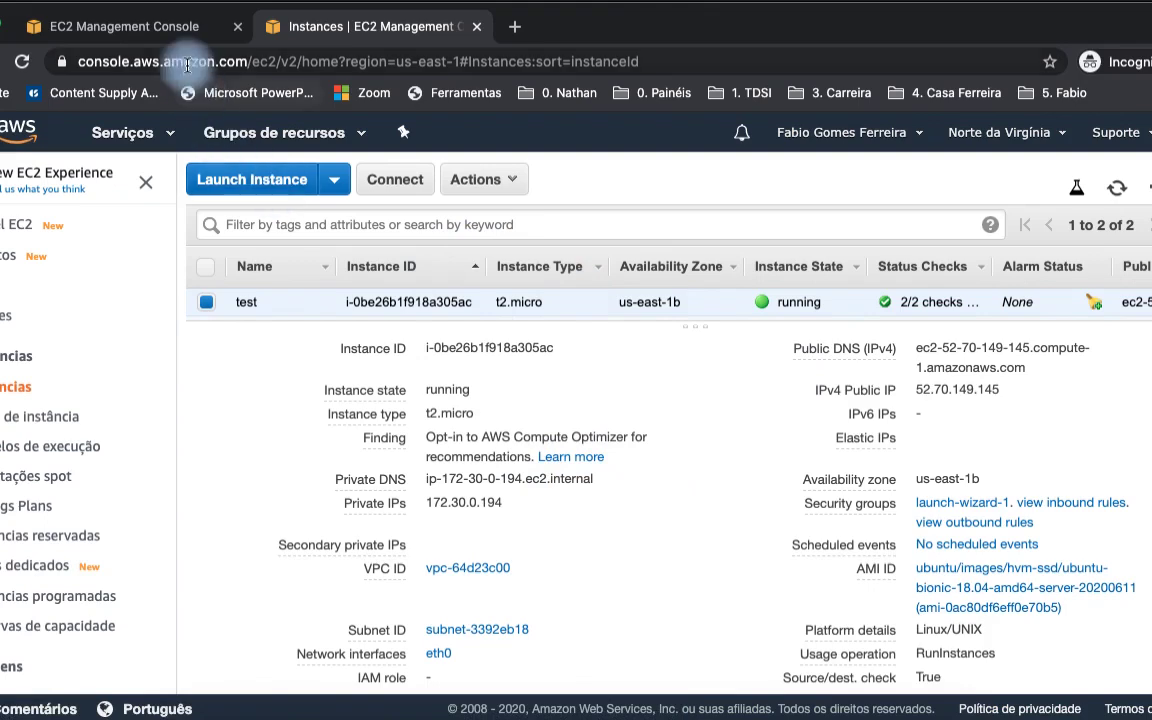
{"action": "left_click", "coordinate": [162, 38]}
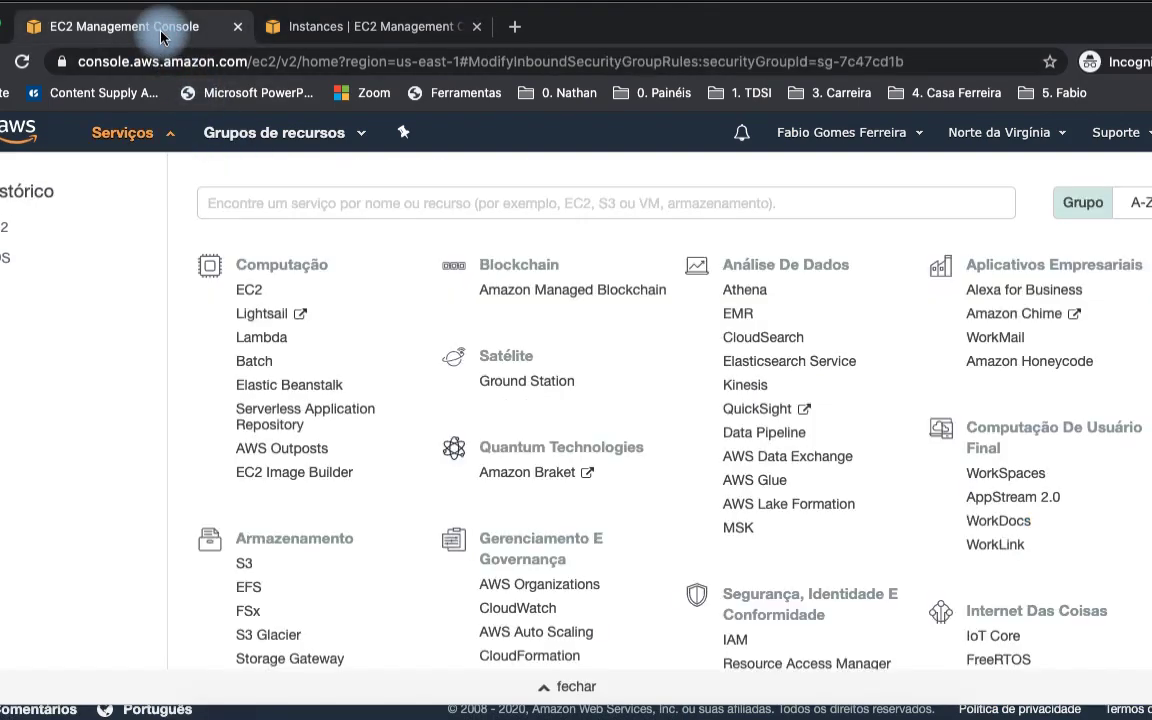
{"action": "key", "text": "Escape"}
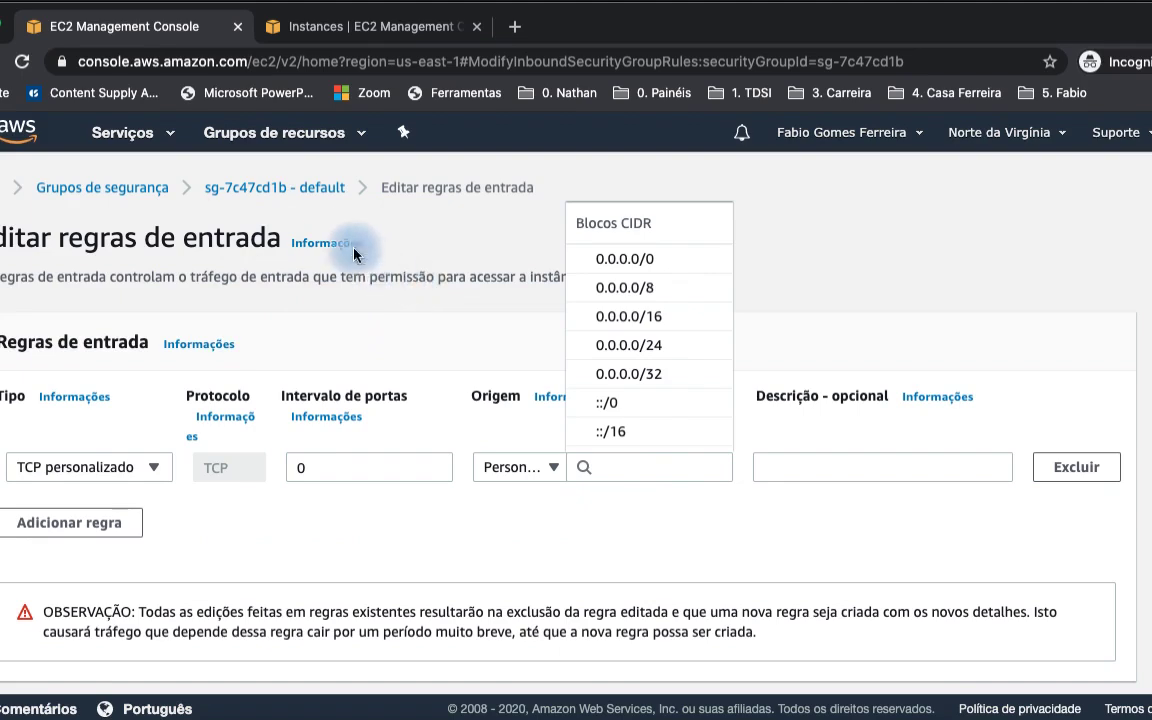
- Go back to mysqlserver2 in RDS, open its default VPC security group and start editing the inbound rules
{"action": "left_click", "coordinate": [172, 139]}
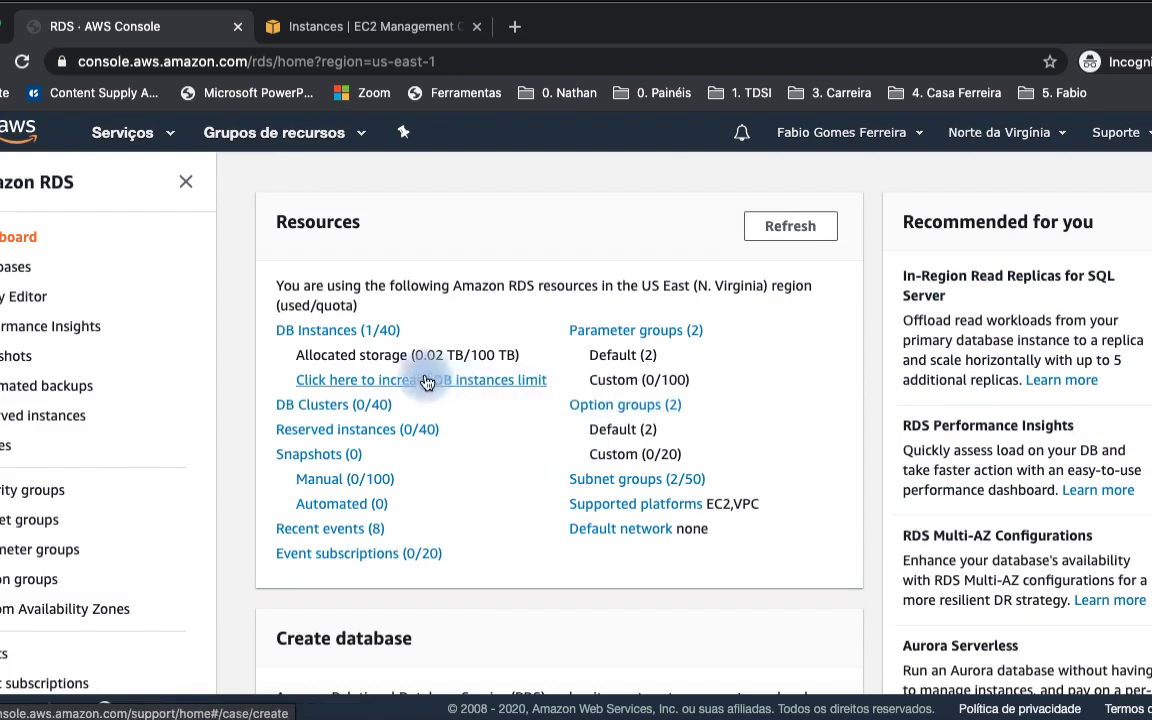
{"action": "left_click", "coordinate": [380, 332]}
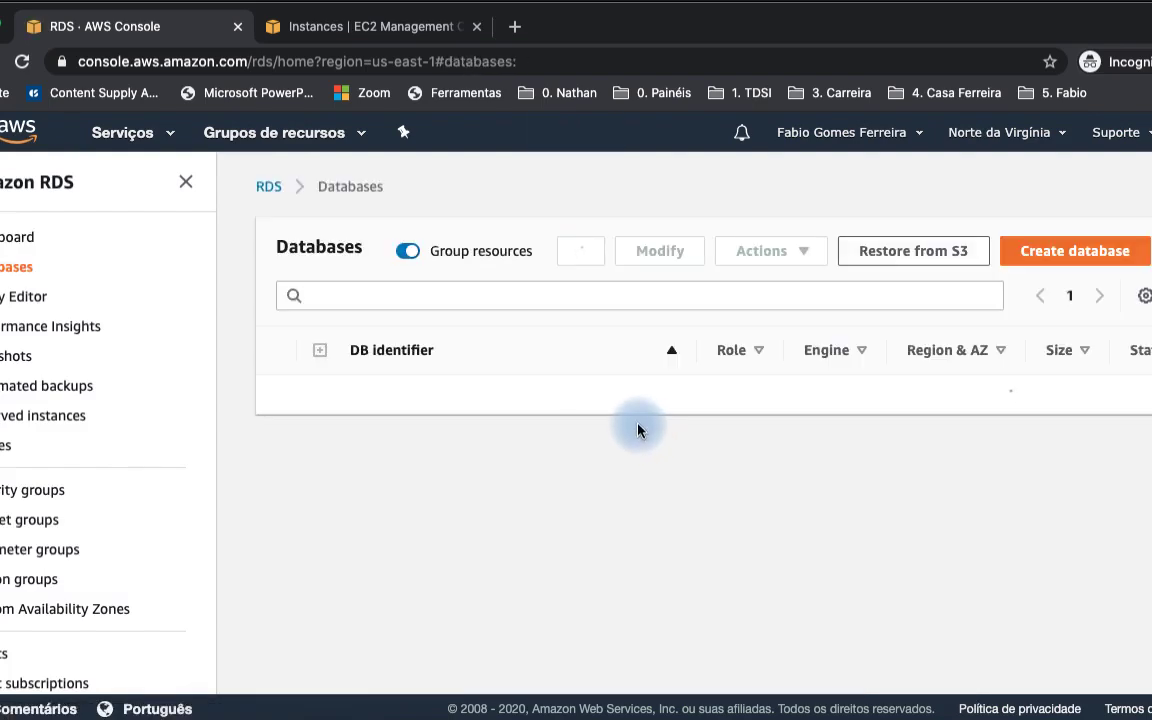
{"action": "left_click", "coordinate": [424, 400]}
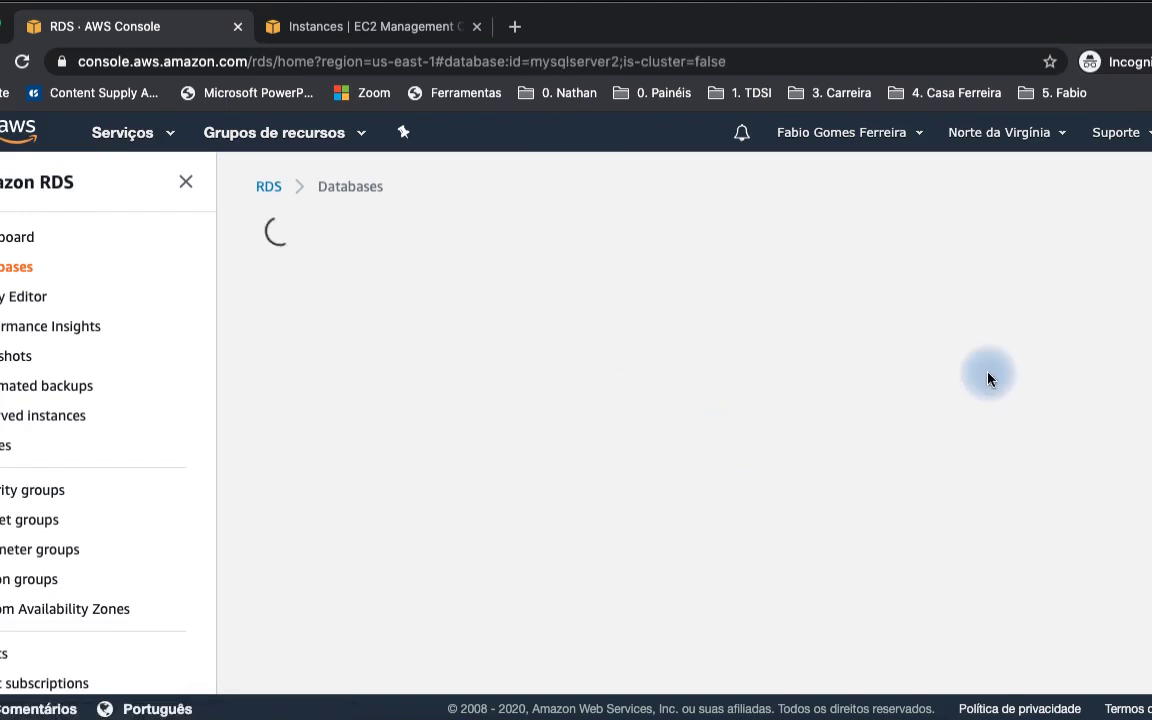
{"action": "scroll", "coordinate": [957, 540], "scroll_direction": "down", "scroll_amount": 2}
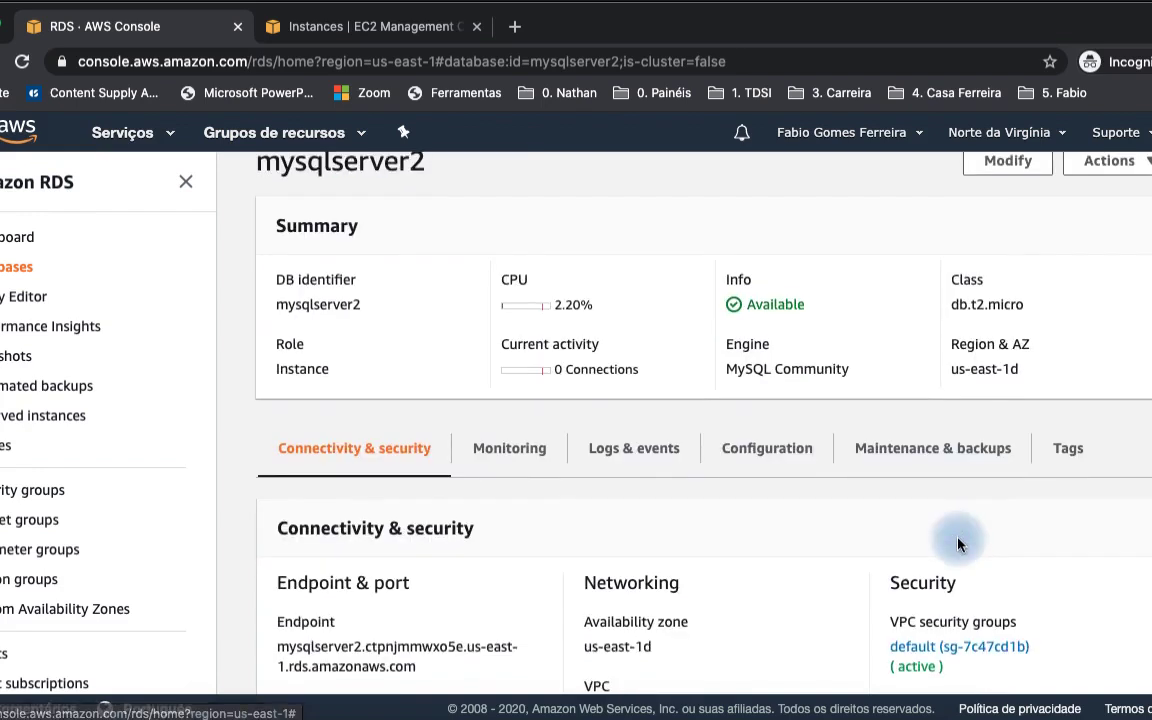
{"action": "scroll", "coordinate": [957, 543], "scroll_direction": "down", "scroll_amount": 1}
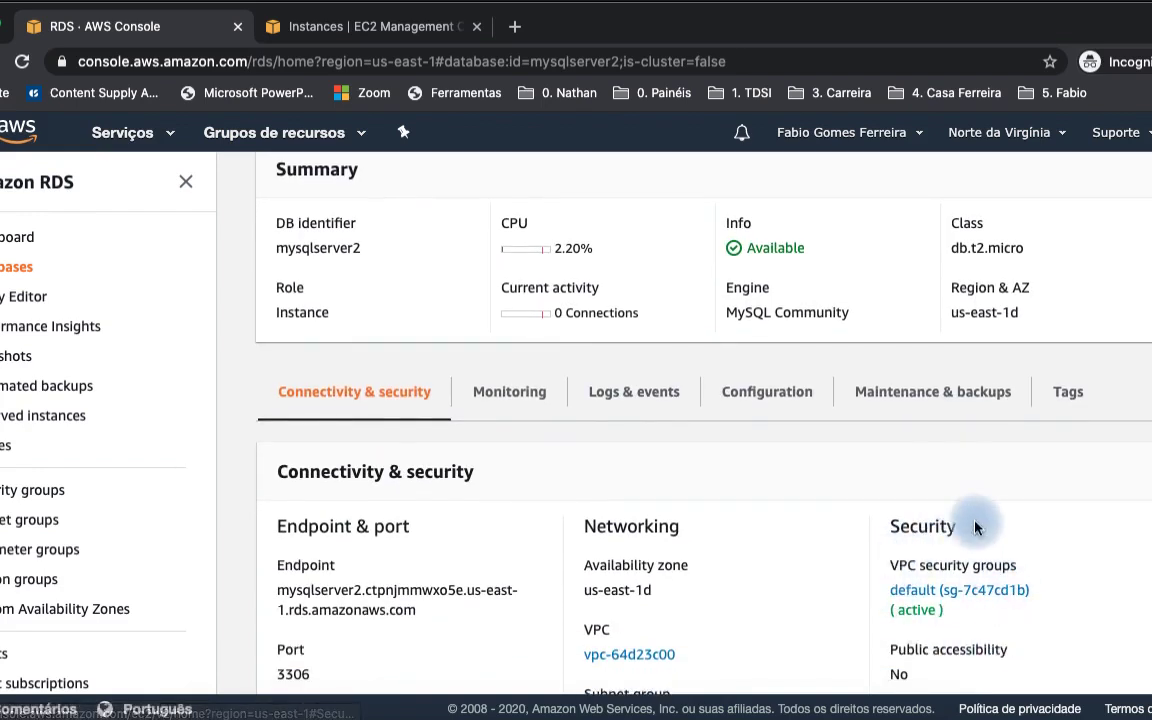
{"action": "left_click", "coordinate": [921, 597]}
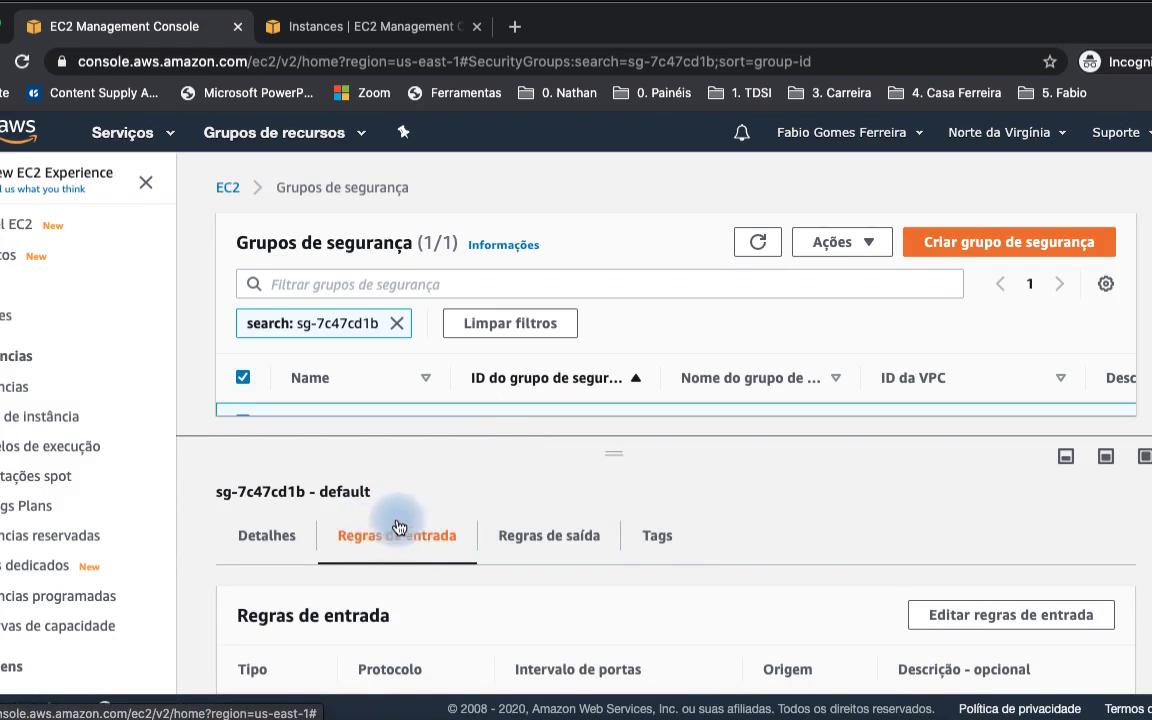
{"action": "left_click", "coordinate": [998, 612]}
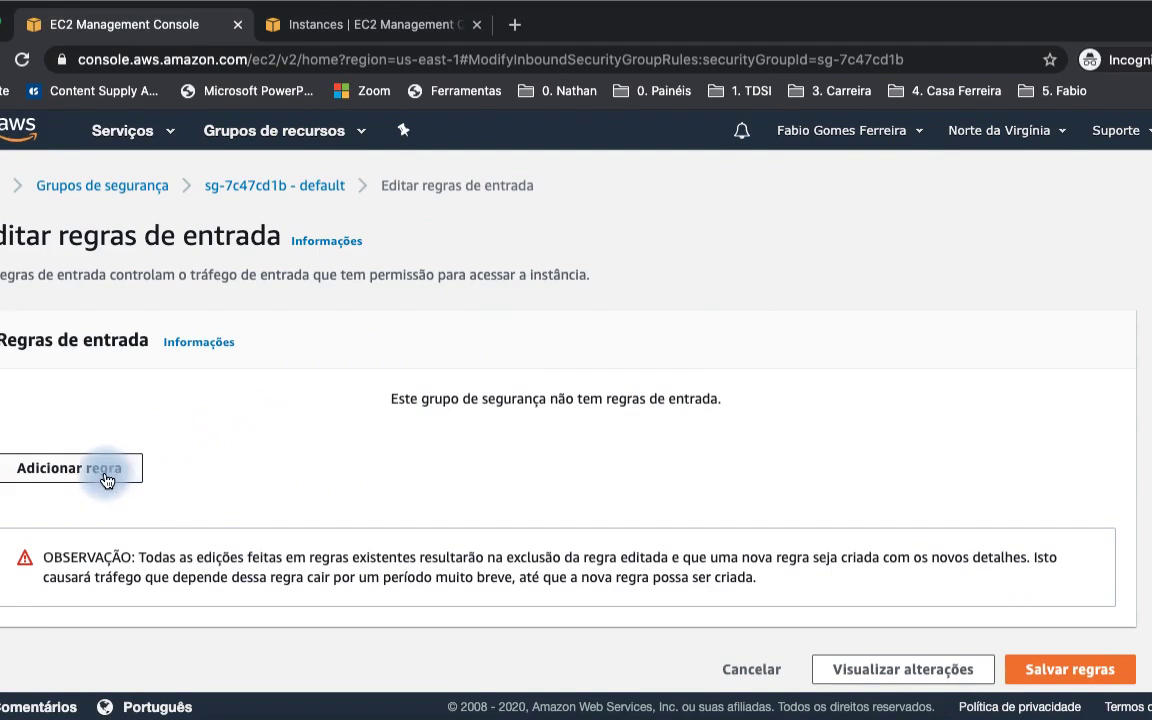
- Add an inbound rule of type Todos os TCP to the default security group
{"action": "left_click", "coordinate": [50, 469]}
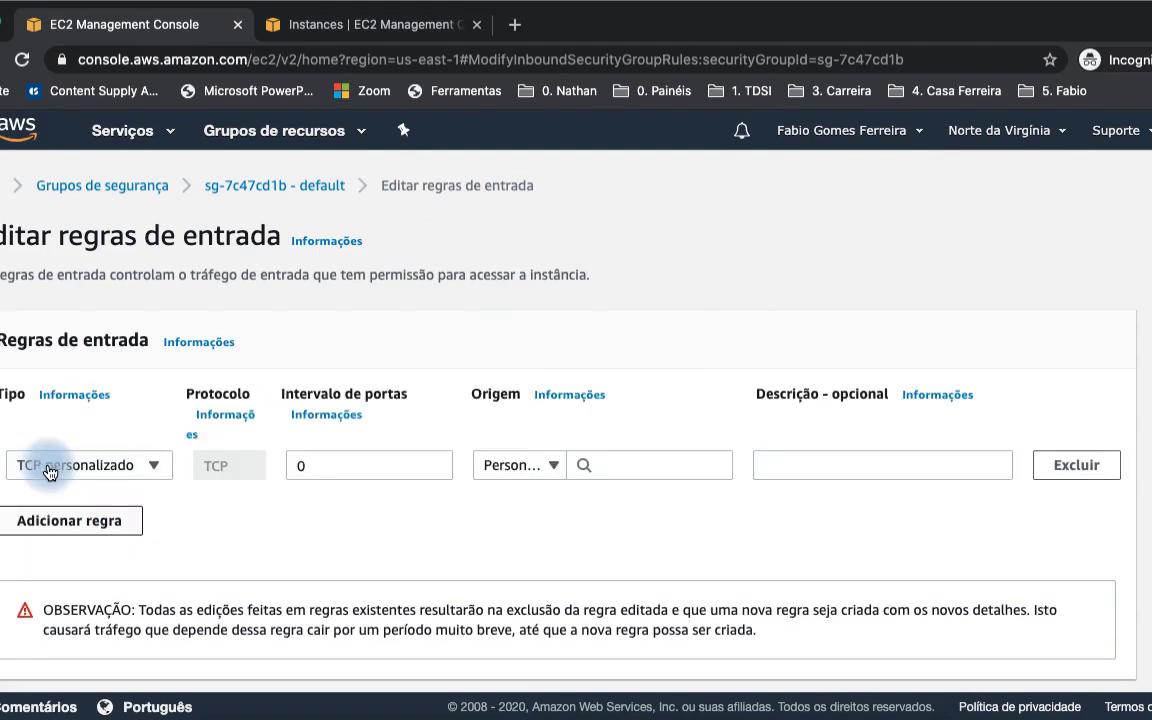
{"action": "left_click", "coordinate": [118, 470]}
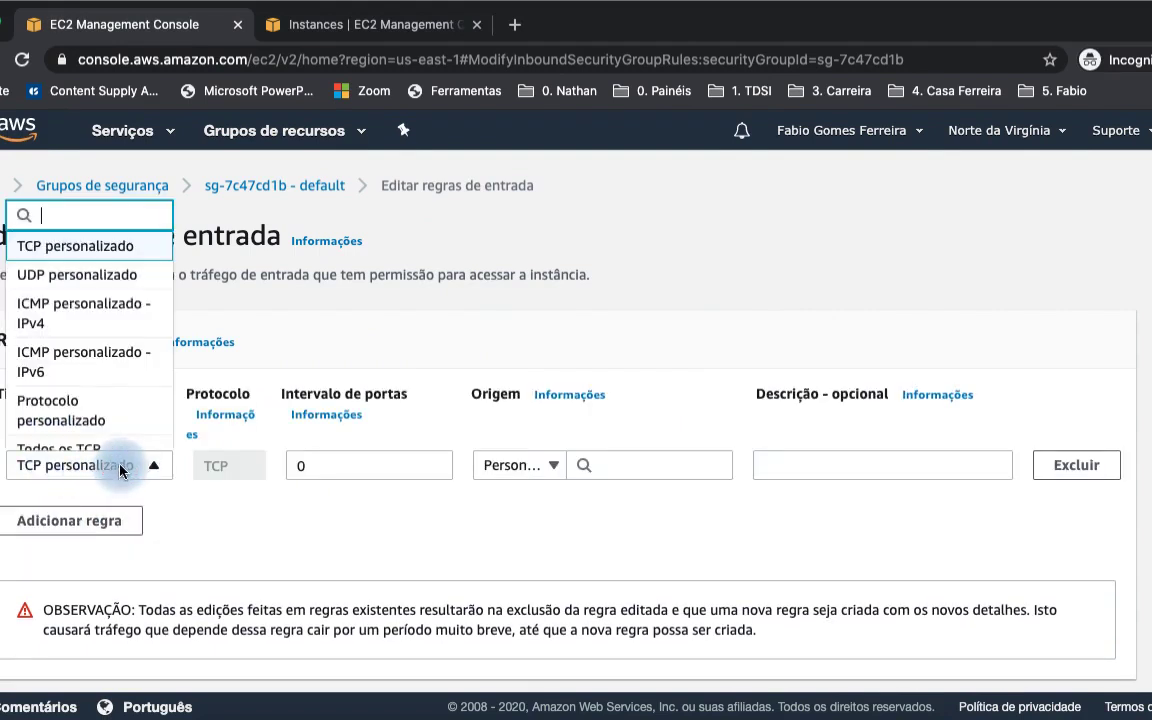
{"action": "scroll", "coordinate": [134, 442], "scroll_direction": "down", "scroll_amount": 2}
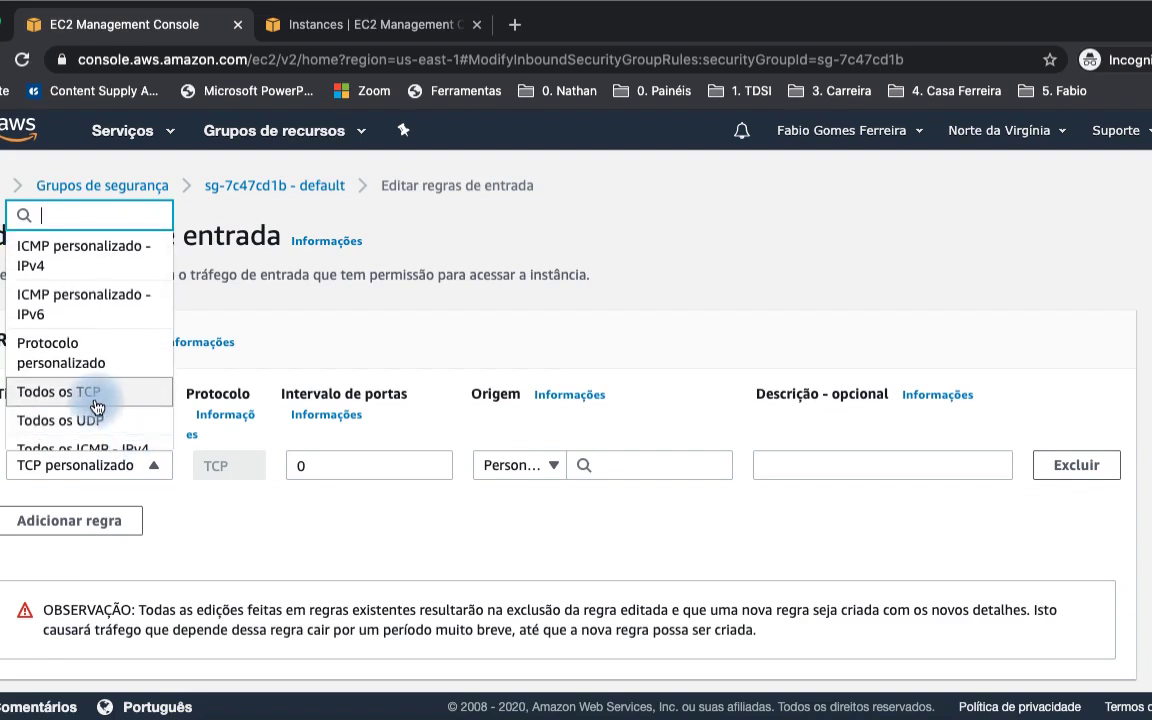
{"action": "left_click", "coordinate": [95, 403]}
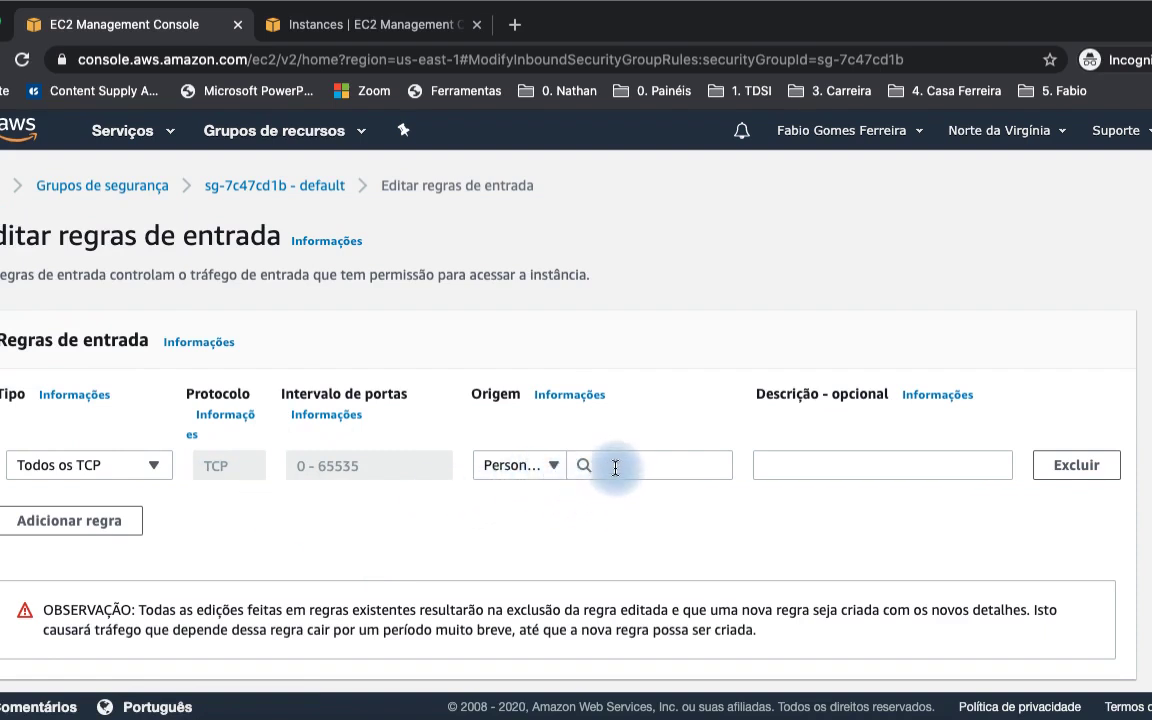
- Look up the security group name of the EC2 instance test in the instances tab, and return to the rule editor
{"action": "left_click", "coordinate": [330, 24]}
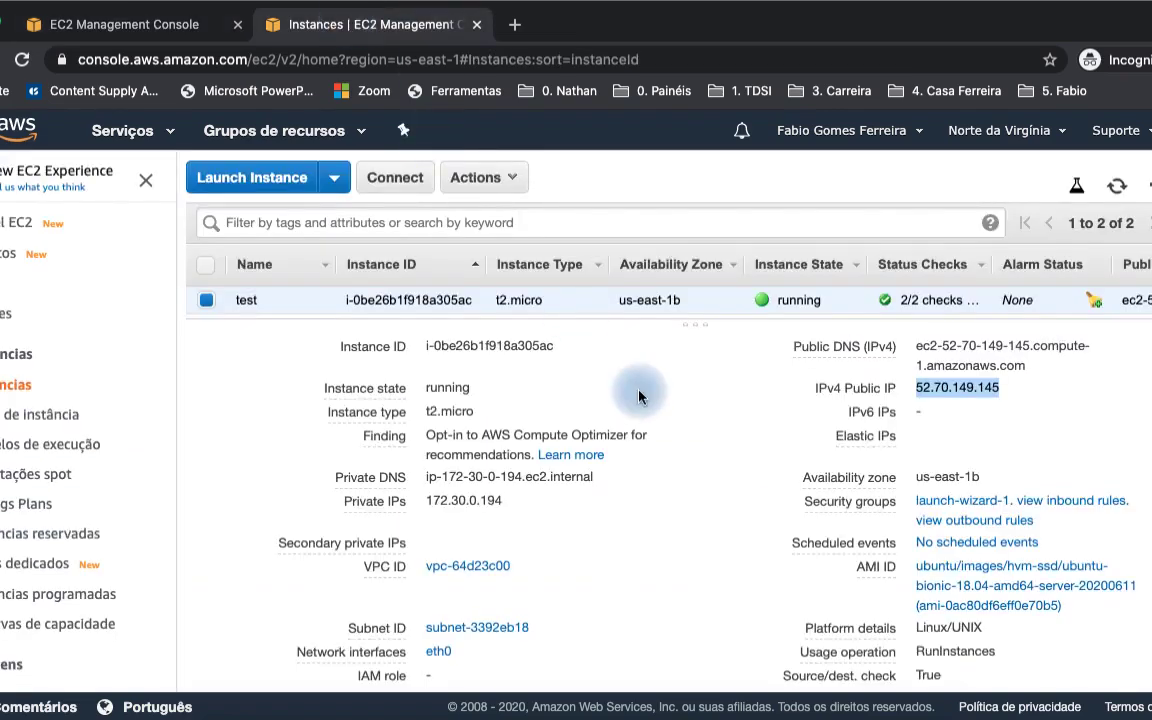
{"action": "left_click", "coordinate": [745, 418]}
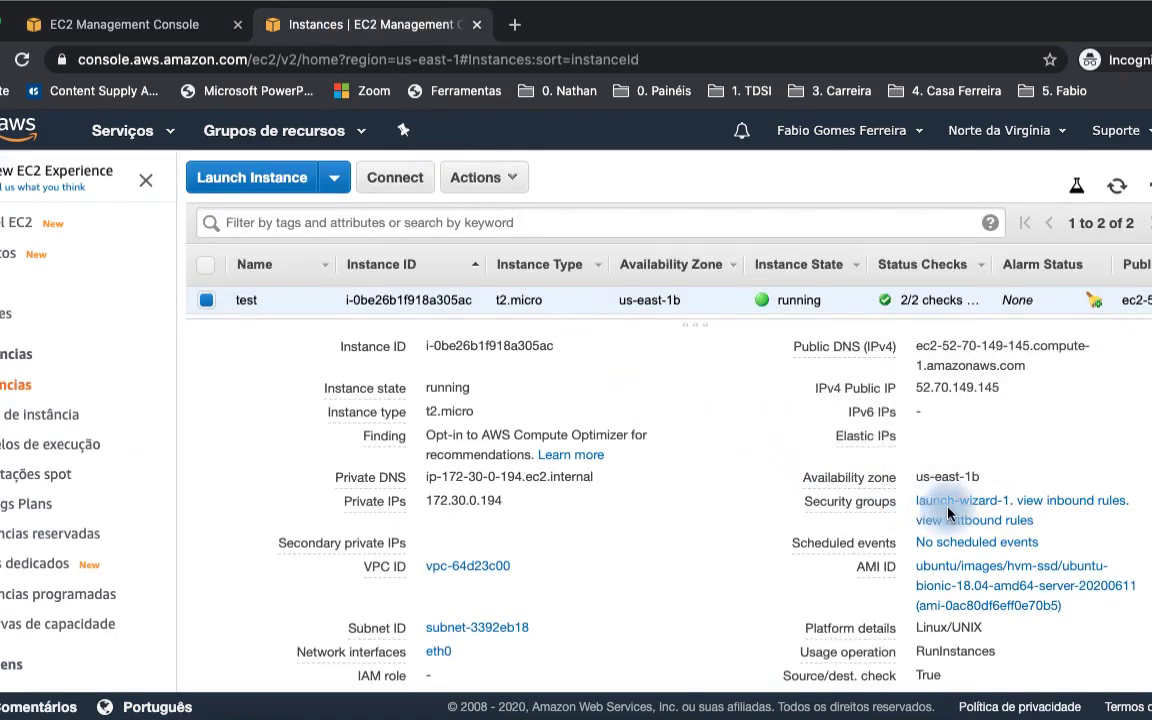
{"action": "left_click", "coordinate": [168, 30]}
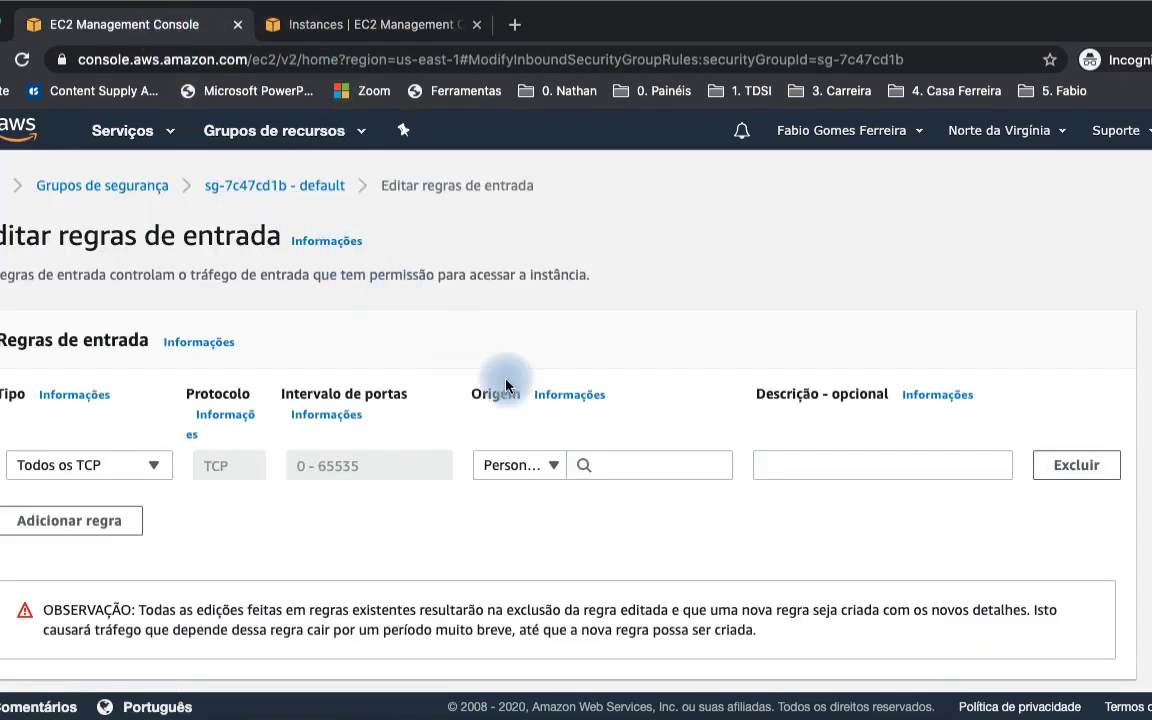
{"action": "left_click", "coordinate": [378, 25]}
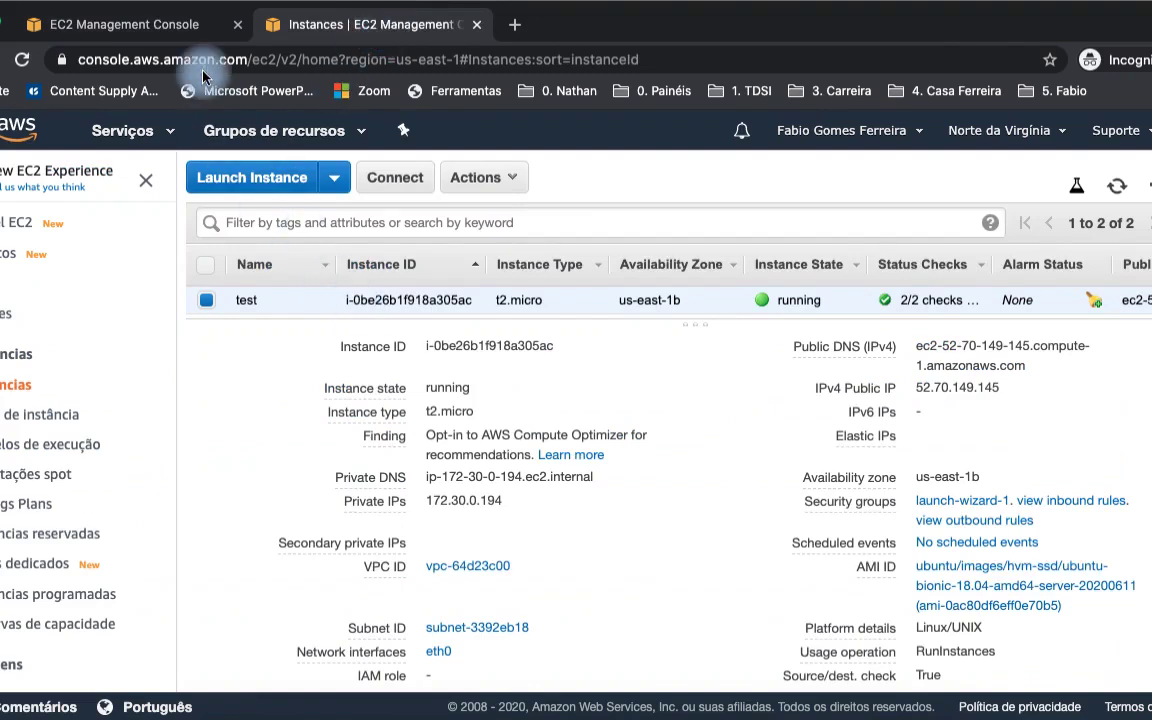
{"action": "left_click", "coordinate": [128, 24]}
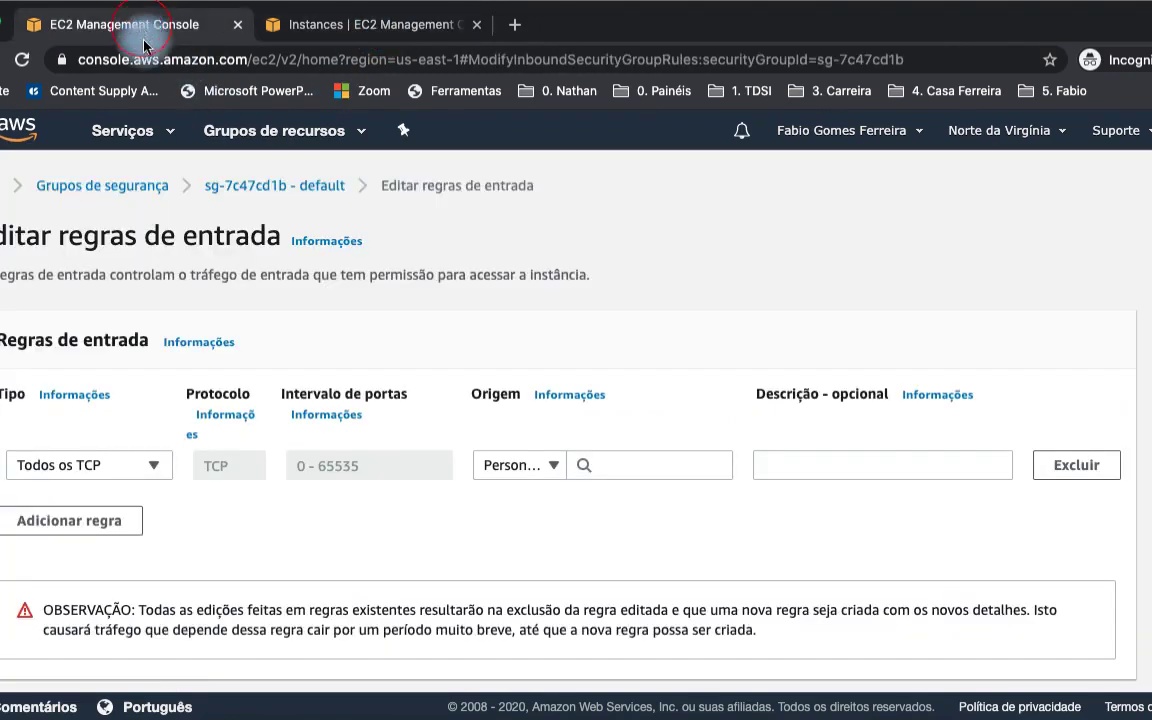
- Set the rule's source to the launch-wizard-1 security group by searching for "la", and save the inbound rules
{"action": "left_click", "coordinate": [641, 474]}
{"action": "type", "text": "la"}
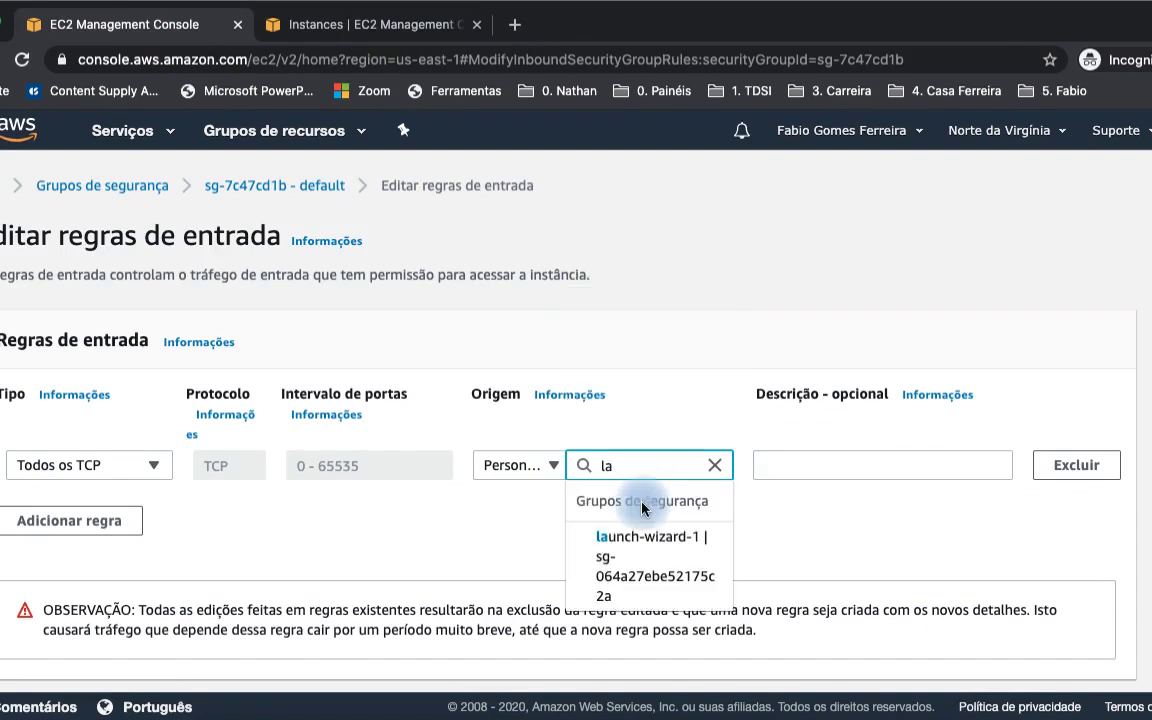
{"action": "left_click", "coordinate": [635, 542]}
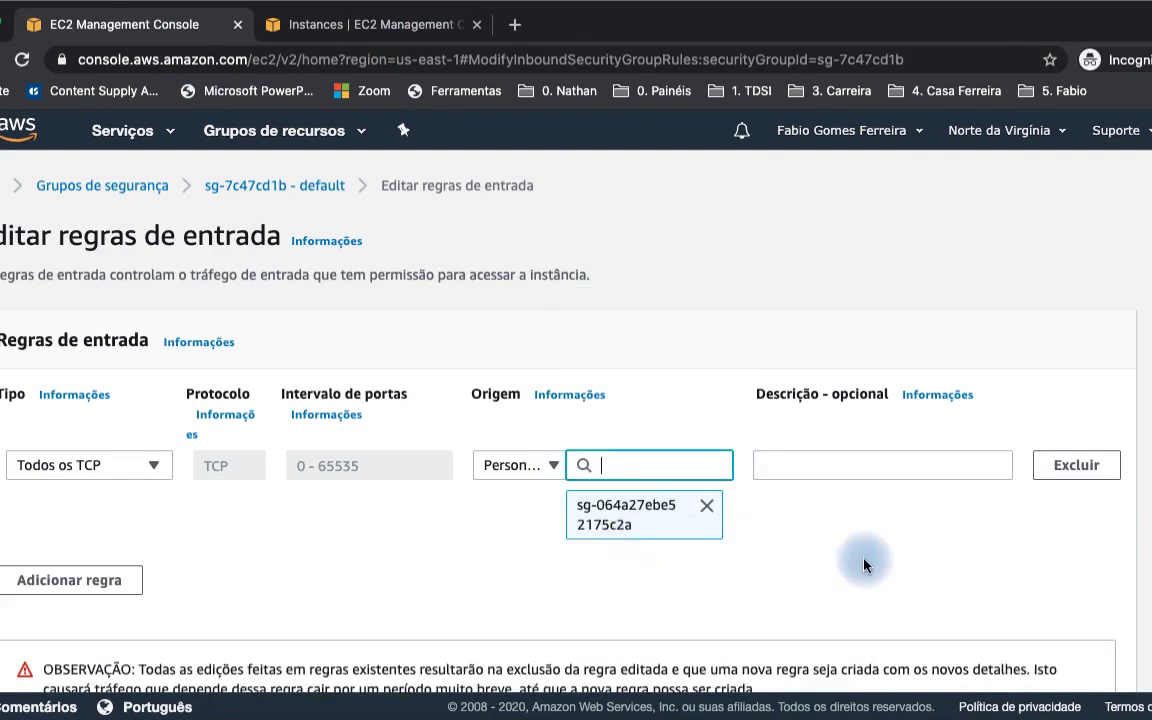
{"action": "scroll", "coordinate": [865, 562], "scroll_direction": "down", "scroll_amount": 2}
{"action": "scroll", "coordinate": [865, 565], "scroll_direction": "down", "scroll_amount": 2}
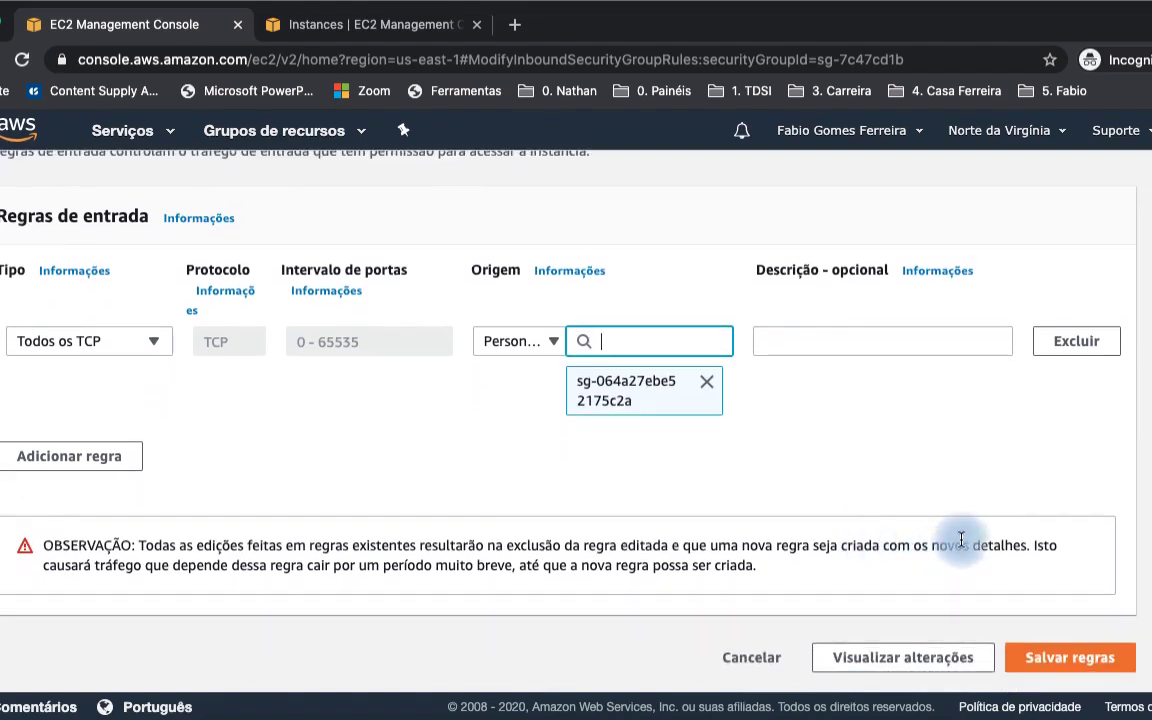
{"action": "left_click", "coordinate": [1034, 660]}
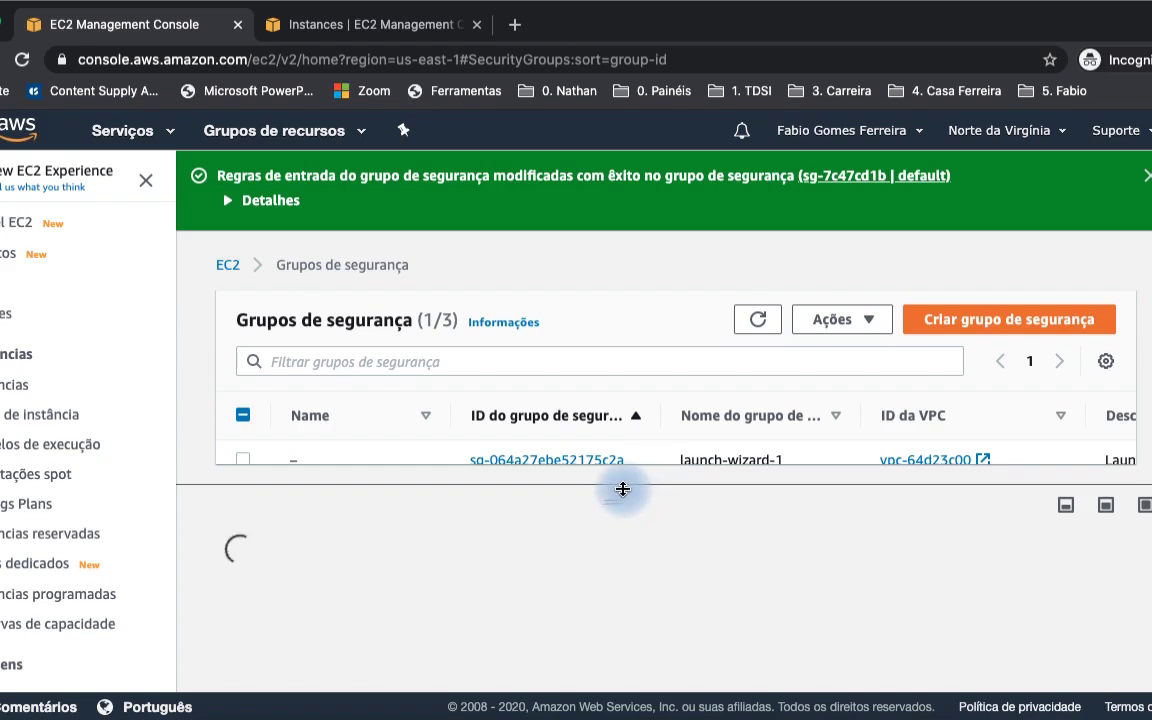
- Resize the details pane of the default security group and review its saved inbound rule
{"action": "left_click_drag", "start_coordinate": [620, 489], "coordinate": [621, 514]}
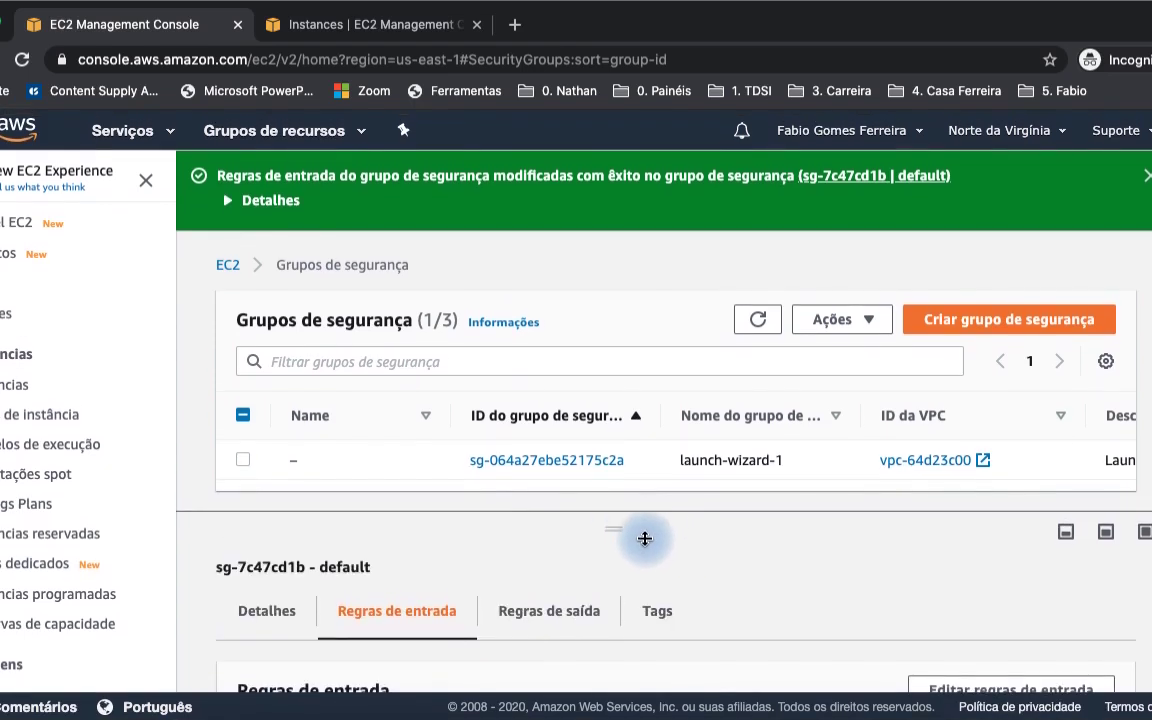
{"action": "left_click_drag", "start_coordinate": [625, 527], "coordinate": [629, 433]}
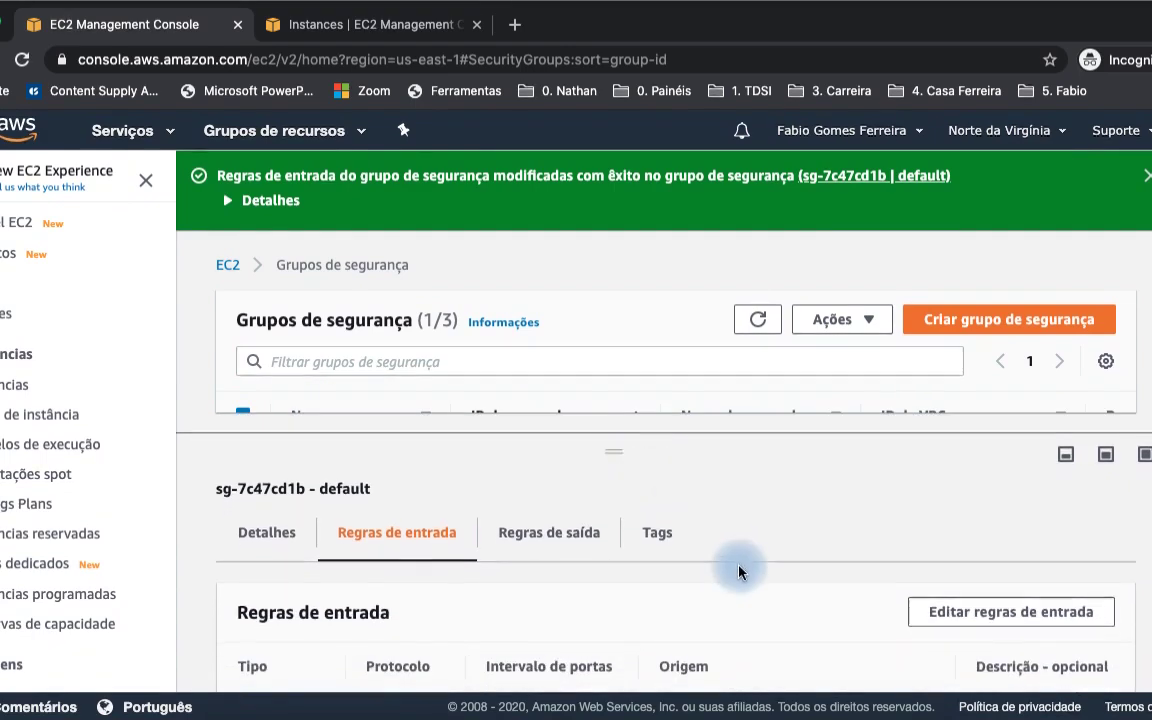
{"action": "scroll", "coordinate": [743, 568], "scroll_direction": "down", "scroll_amount": 2}
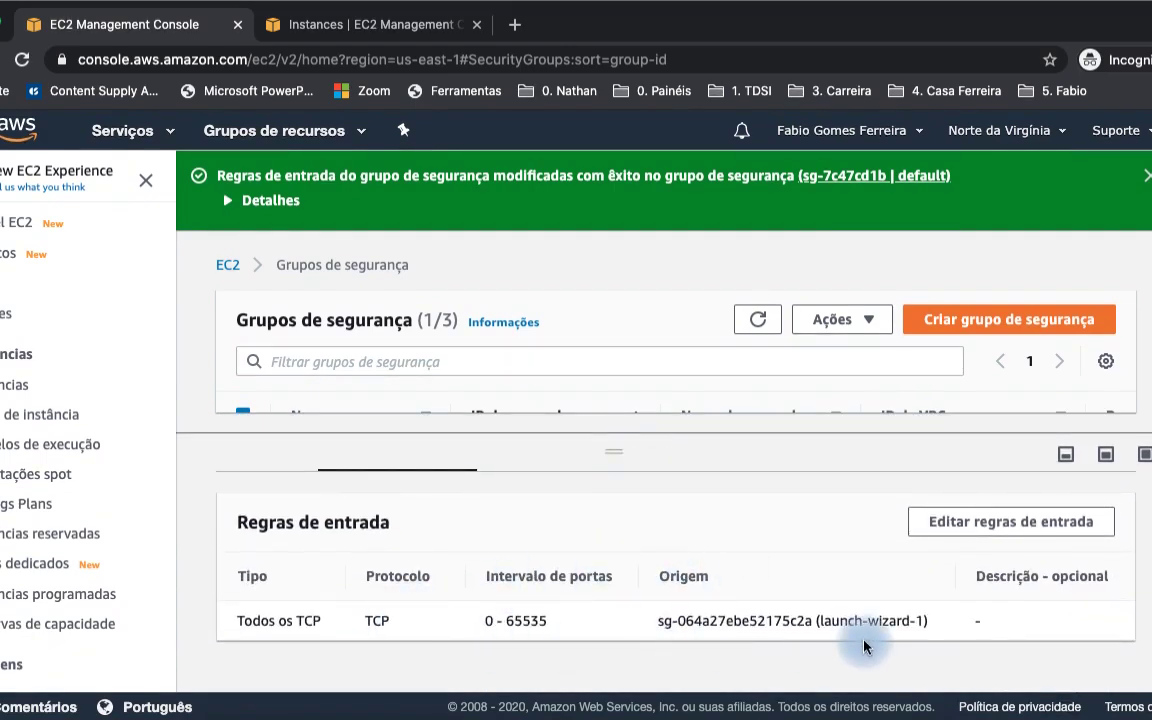
{"action": "scroll", "coordinate": [765, 588], "scroll_direction": "up", "scroll_amount": 1}
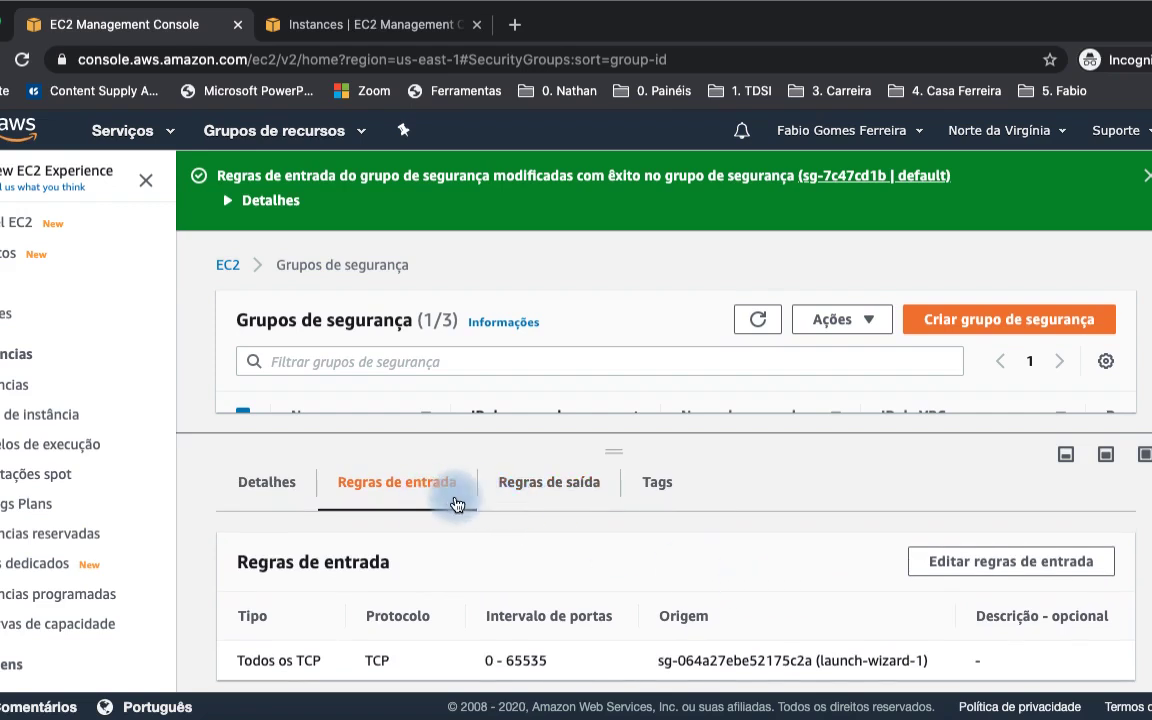
- Review the outbound rules of the default security group, checking their protocol, port range and destination
{"action": "left_click", "coordinate": [549, 493]}
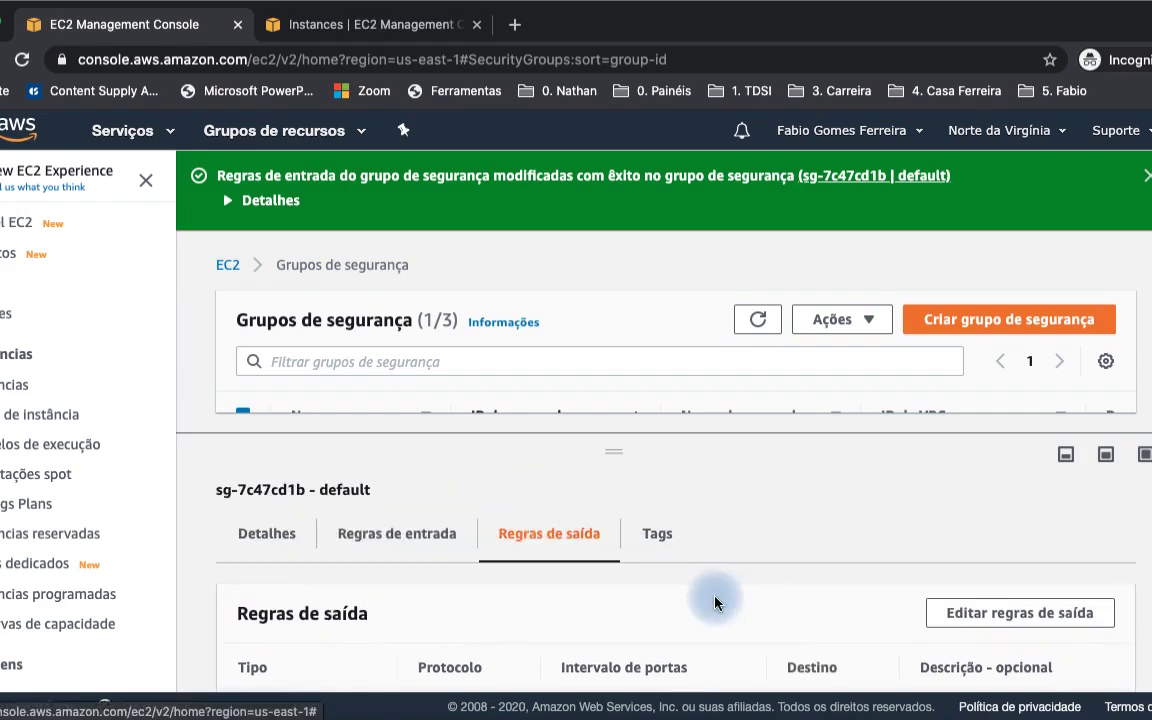
{"action": "scroll", "coordinate": [716, 600], "scroll_direction": "down", "scroll_amount": 1}
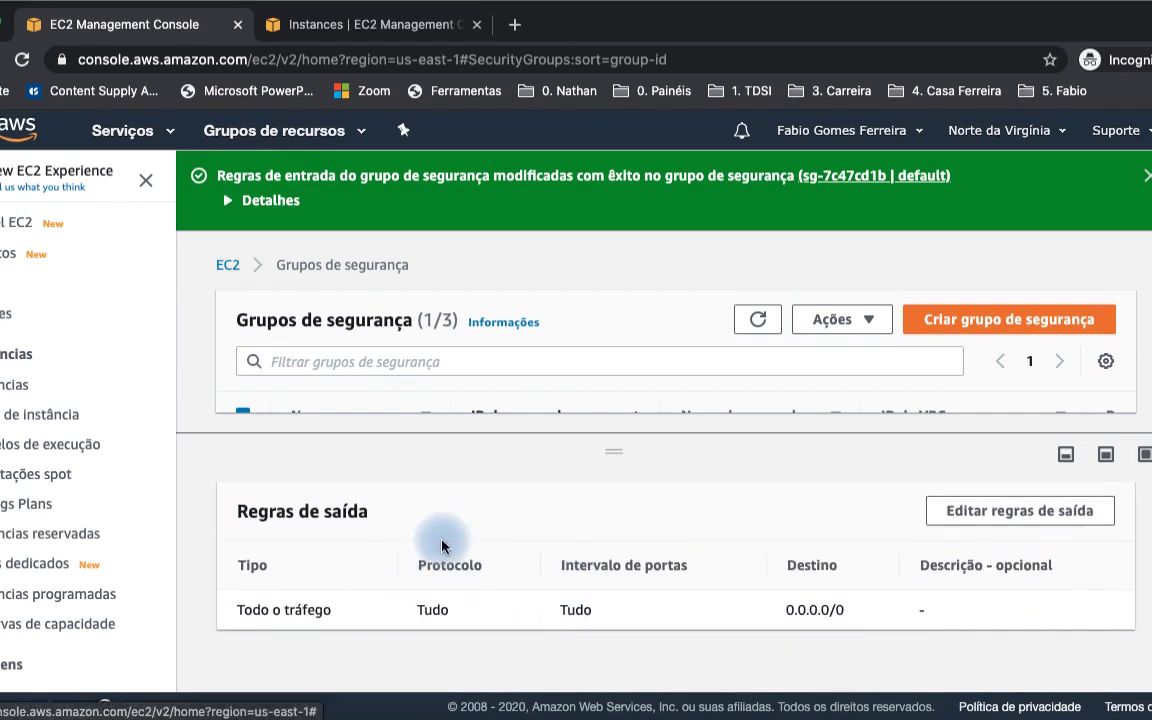
{"action": "scroll", "coordinate": [443, 546], "scroll_direction": "up", "scroll_amount": 1}
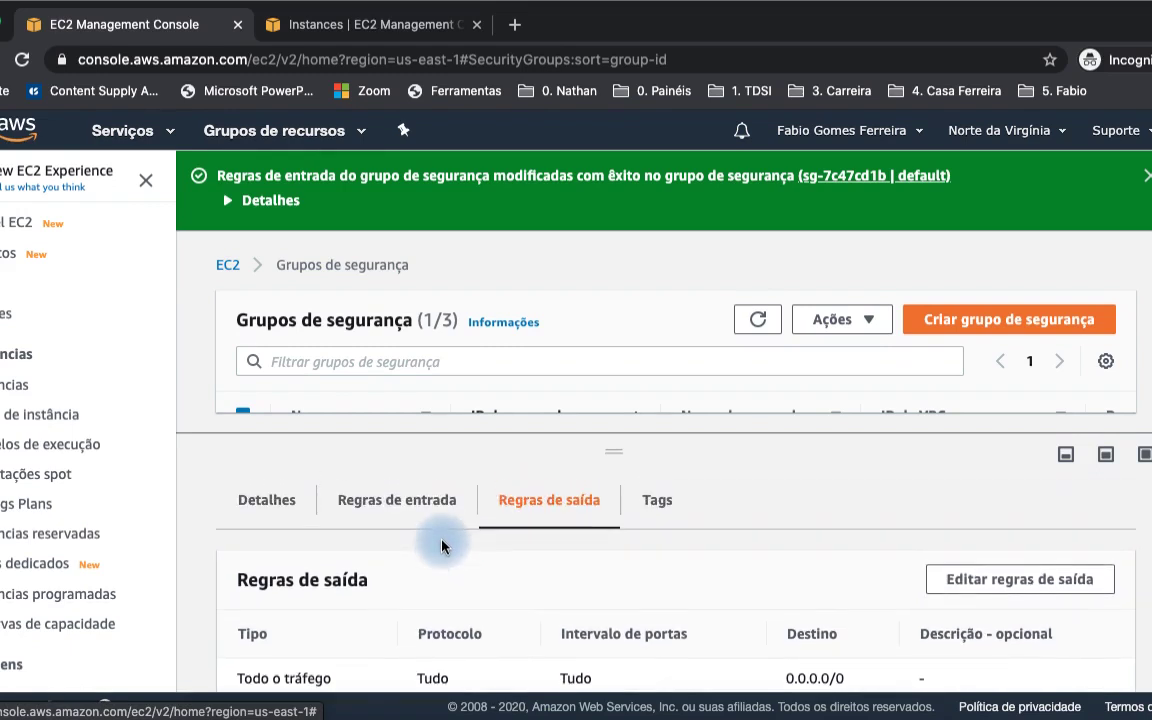
{"action": "scroll", "coordinate": [476, 632], "scroll_direction": "down", "scroll_amount": 1}
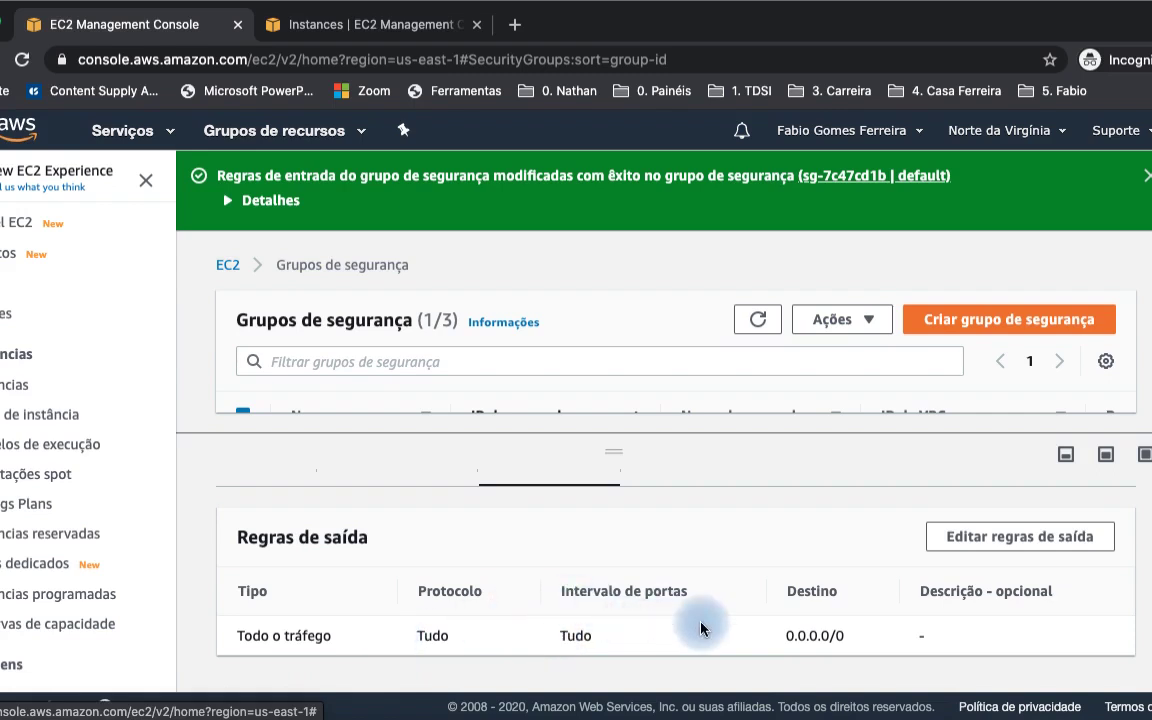
{"action": "scroll", "coordinate": [560, 550], "scroll_direction": "up", "scroll_amount": 2}
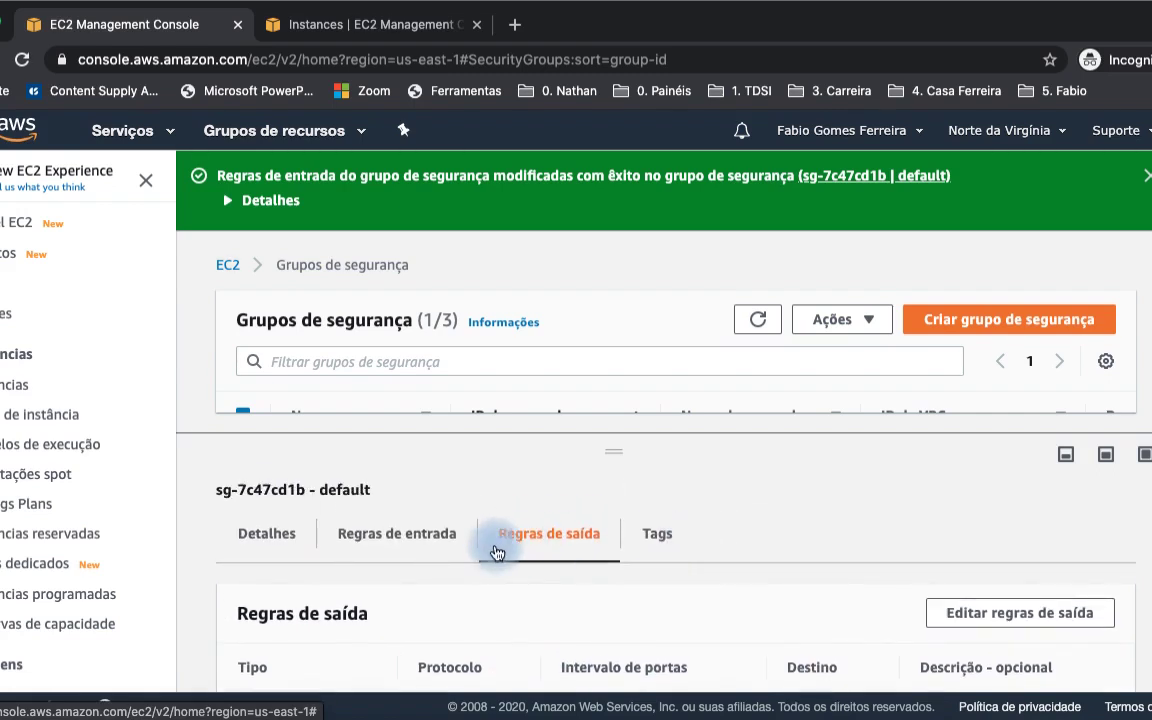
- Show the default security group's inbound rules again and slightly enlarge the details pane
{"action": "left_click", "coordinate": [424, 535]}
{"action": "scroll", "coordinate": [620, 586], "scroll_direction": "down", "scroll_amount": 2}
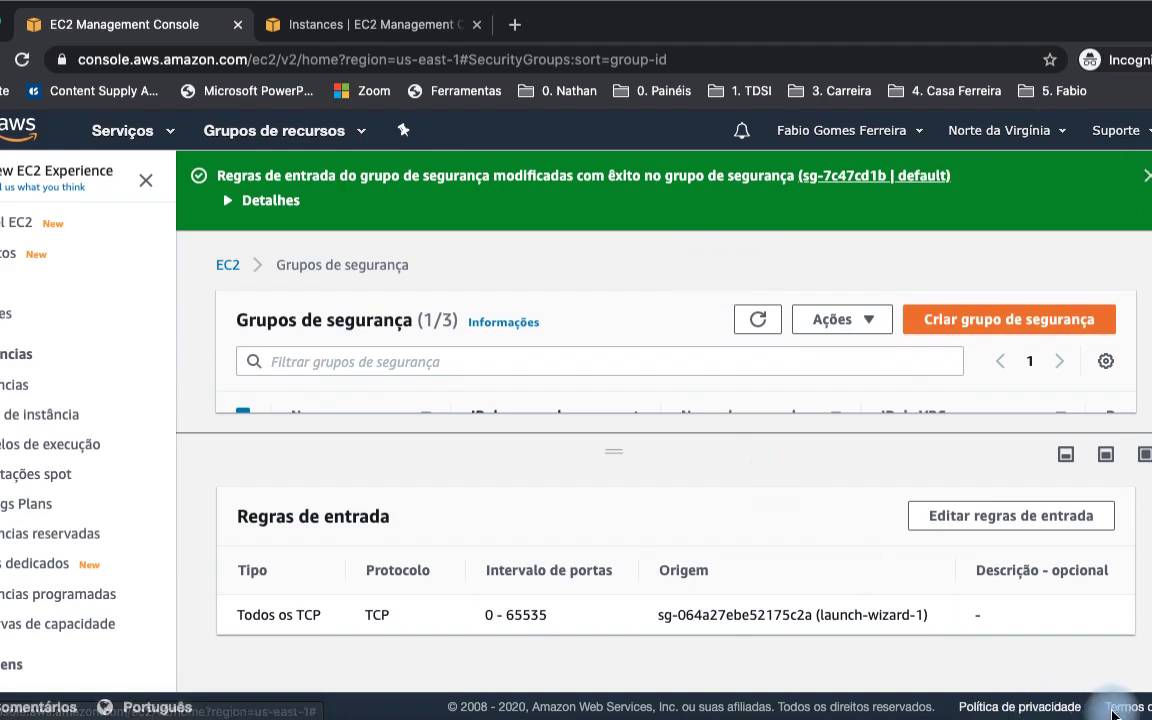
{"action": "left_click_drag", "start_coordinate": [560, 442], "coordinate": [560, 432]}
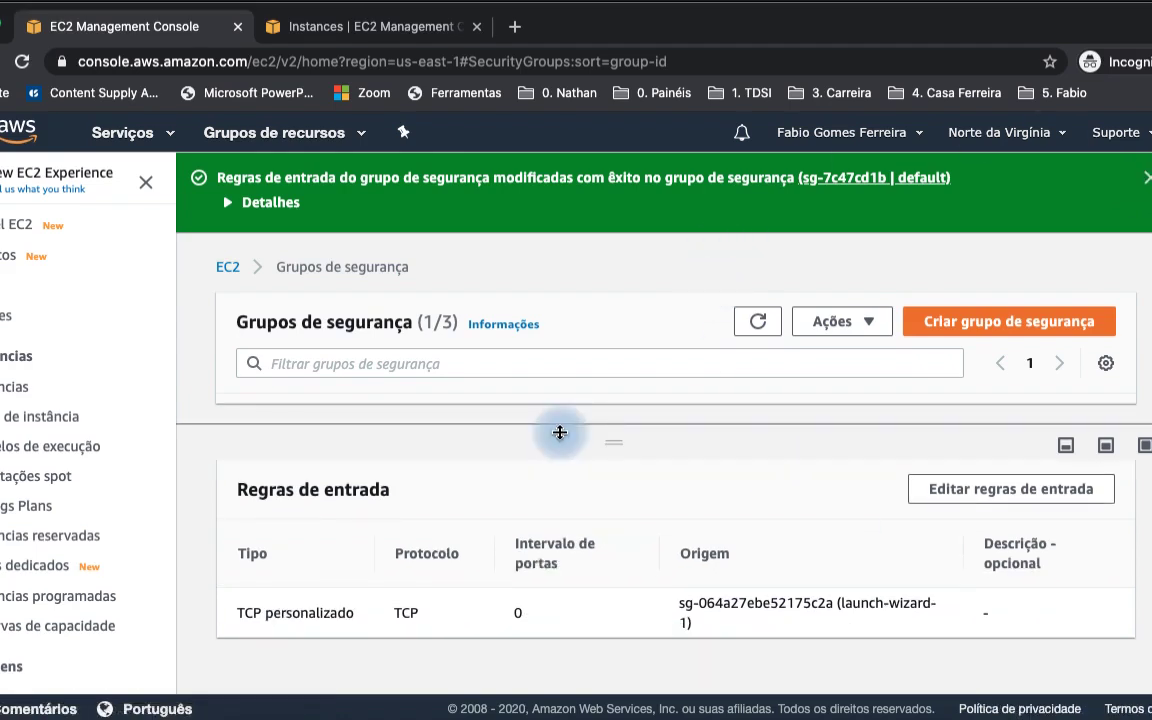